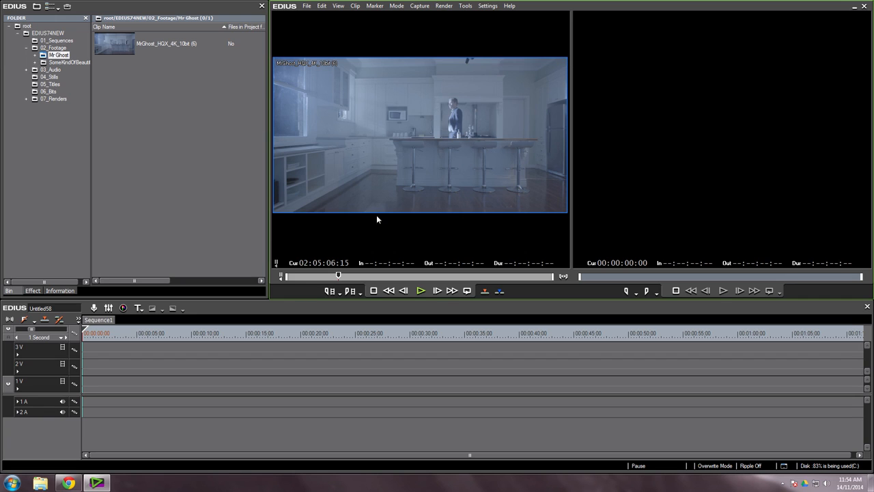
Step: Apply the 4096x2160 (FULL) 23.976P preset in the project settings
click(488, 6)
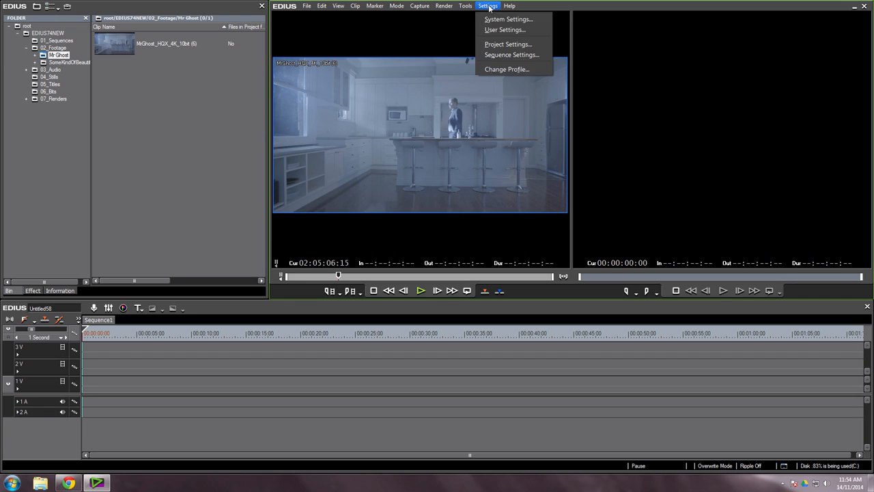
click(506, 45)
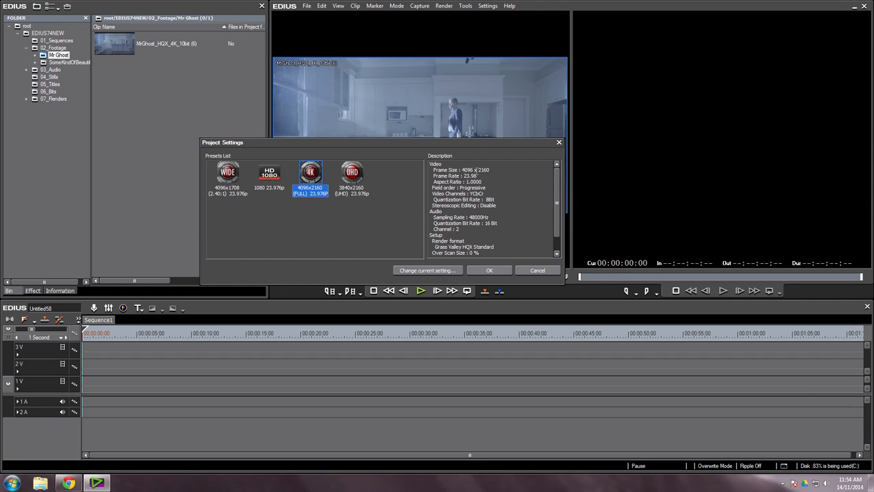
click(488, 270)
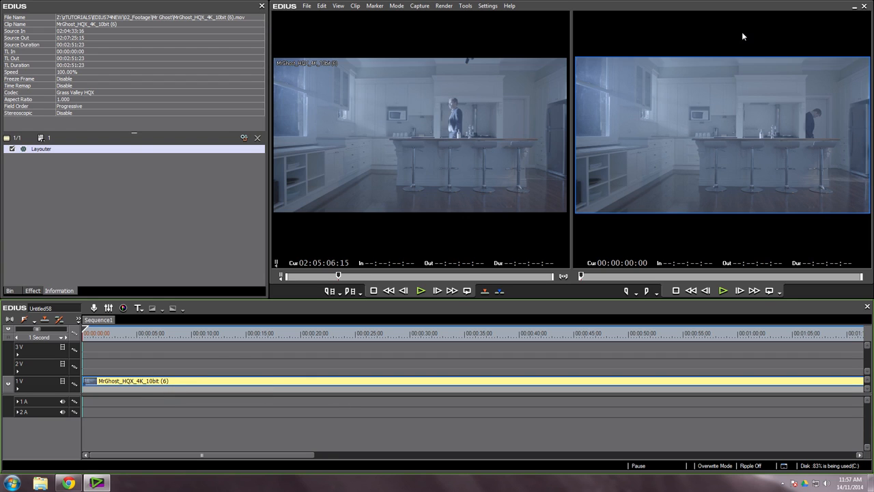
Step: Open the Layouter effect of the MrGhost_HQX_4K_10bit (6) clip on track 1V
click(156, 375)
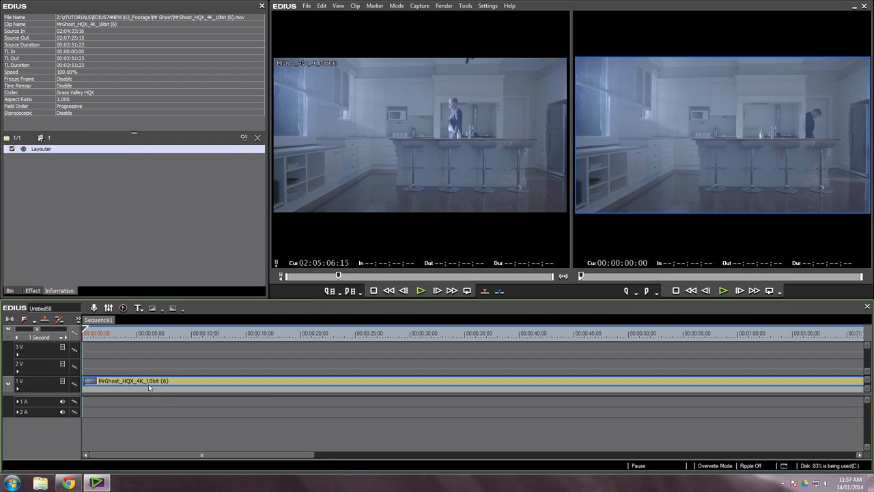
click(140, 380)
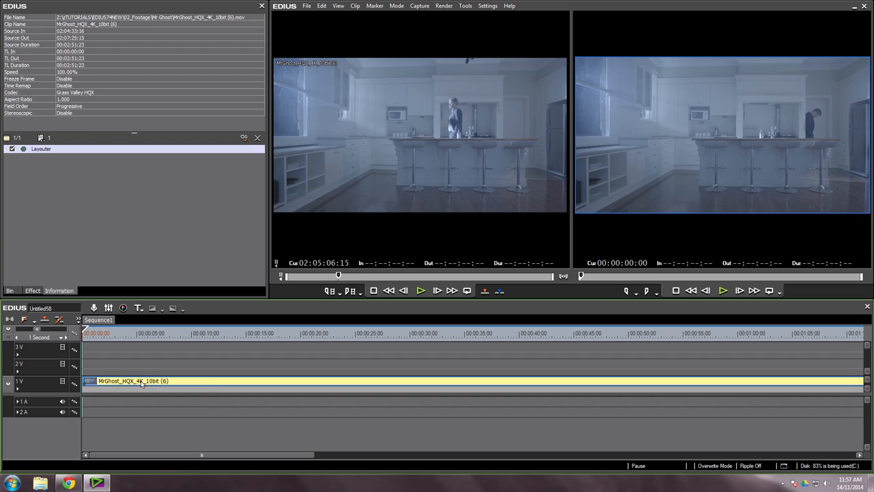
click(58, 291)
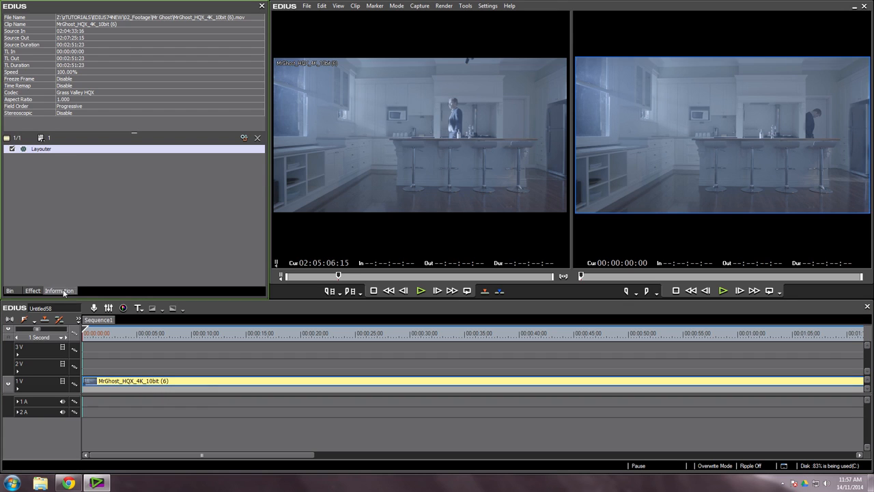
double_click(38, 150)
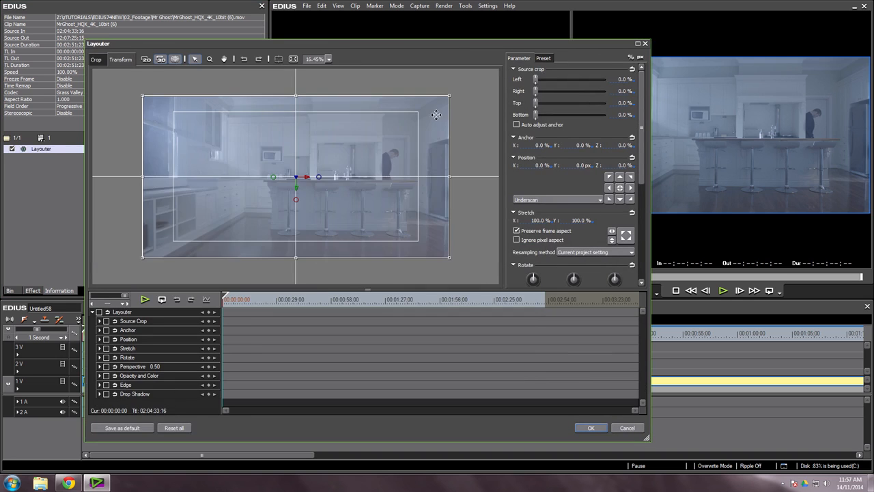
drag(454, 43, 400, 36)
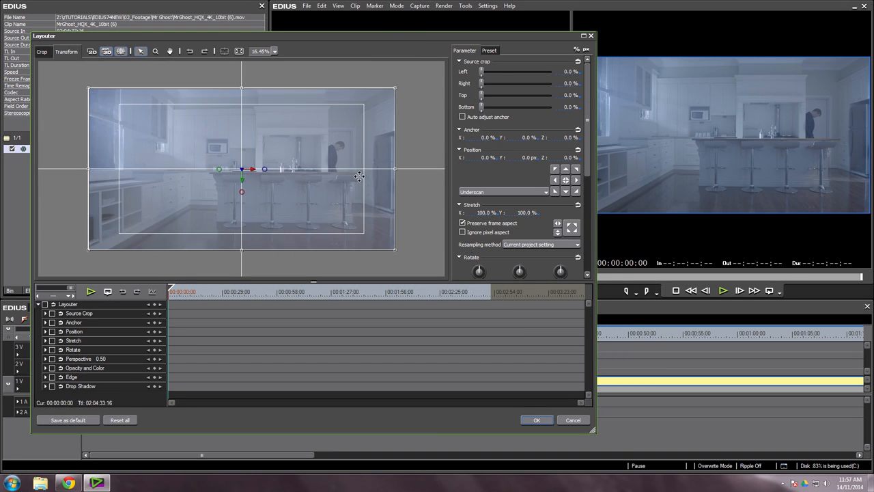
Step: Rotate the clip in 3D space and set starting keyframes for all Layouter properties
drag(266, 170, 193, 167)
drag(213, 144, 291, 164)
click(45, 304)
click(155, 305)
Step: Keyframe a different position and rotation for the clip at 00:01:18:20
drag(270, 292, 315, 292)
drag(296, 178, 196, 179)
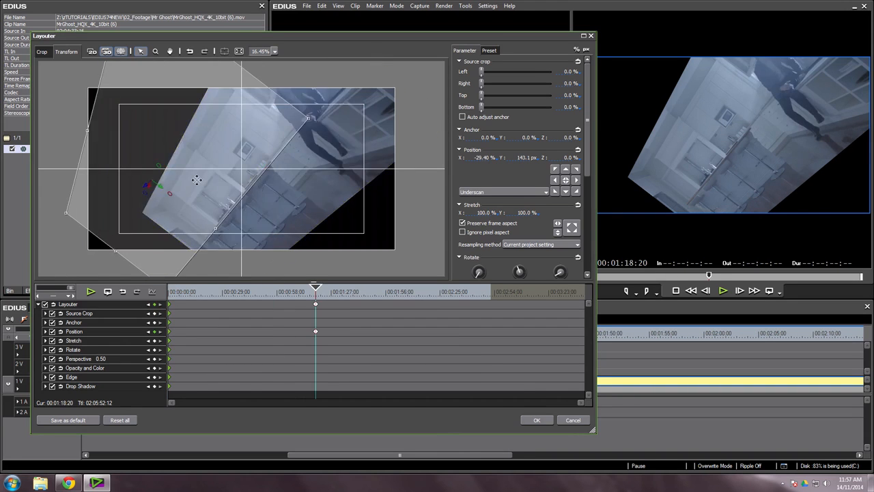
drag(145, 195, 171, 182)
Step: Play and scrub the Layouter animation from near its start to preview the movement
drag(240, 292, 173, 293)
key(space)
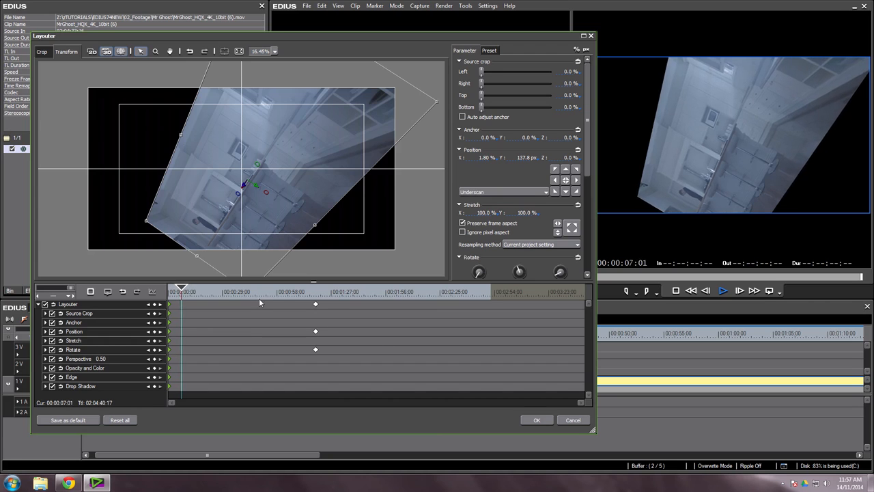
drag(228, 295, 257, 295)
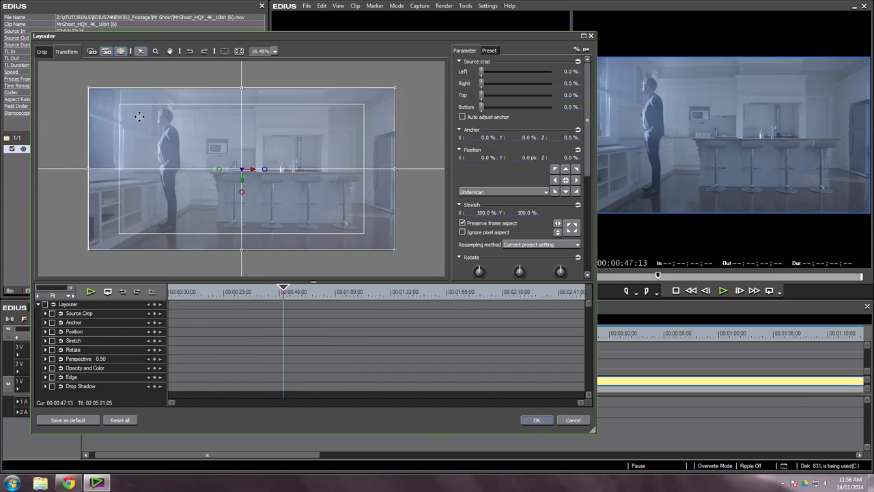
Step: Crop the clip's top by 10.20% and bottom by 11.30% in Layouter to create a letterbox
drag(283, 291, 225, 306)
click(42, 53)
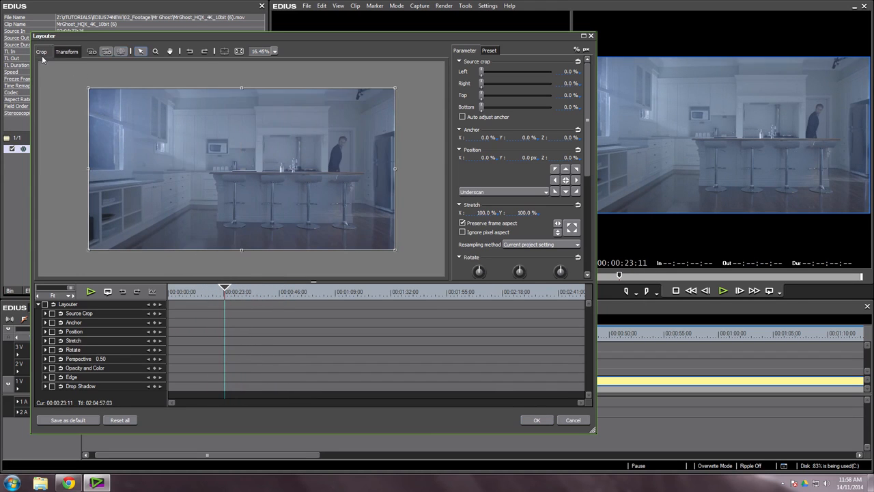
drag(242, 89, 242, 104)
drag(237, 246, 242, 233)
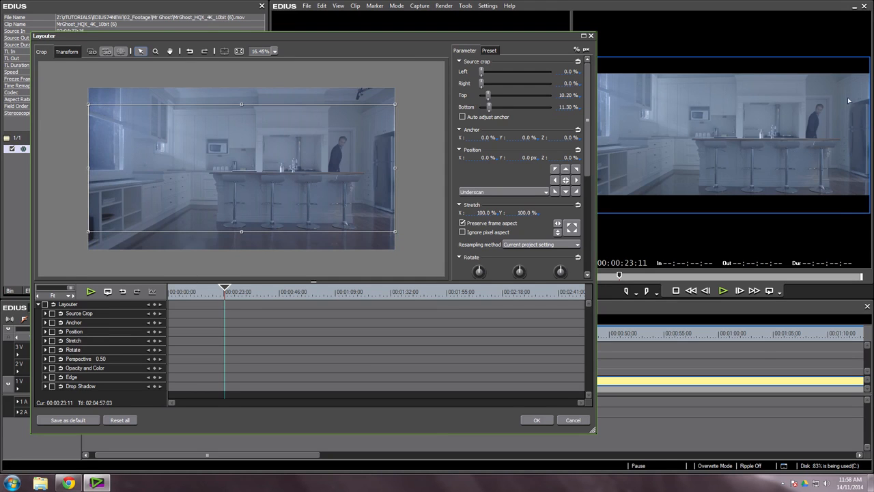
click(537, 420)
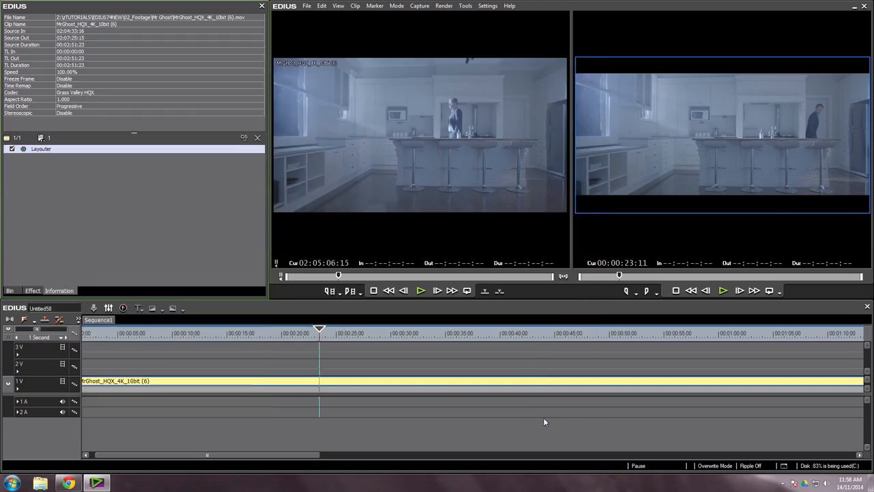
Step: Delete the cropped clip and place a fresh copy of the source clip at the start of track 1V
drag(386, 348, 498, 349)
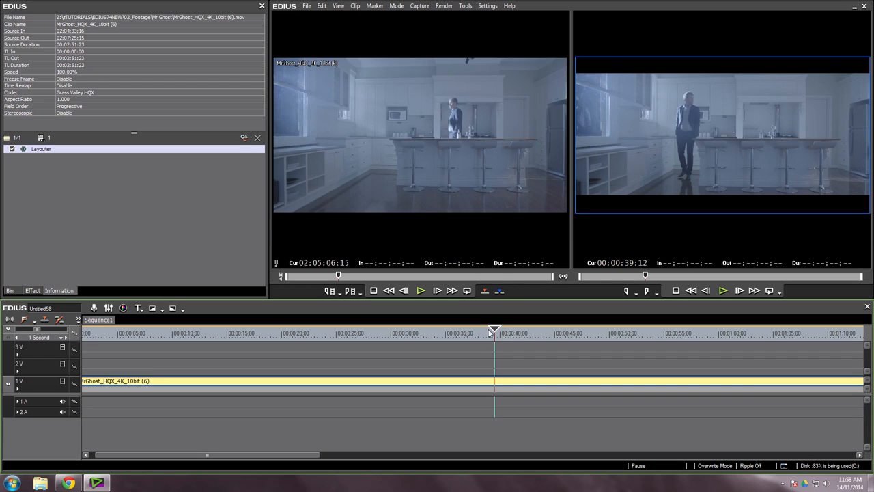
drag(492, 332, 456, 332)
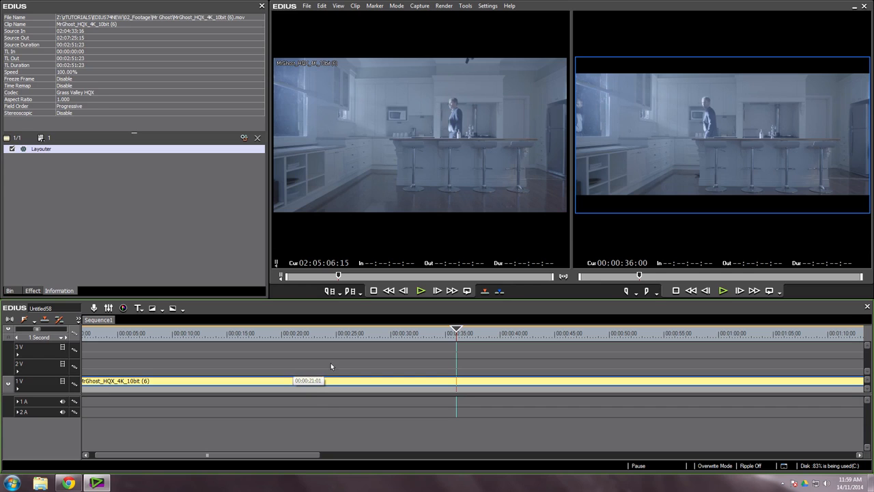
key(Delete)
drag(413, 199, 80, 387)
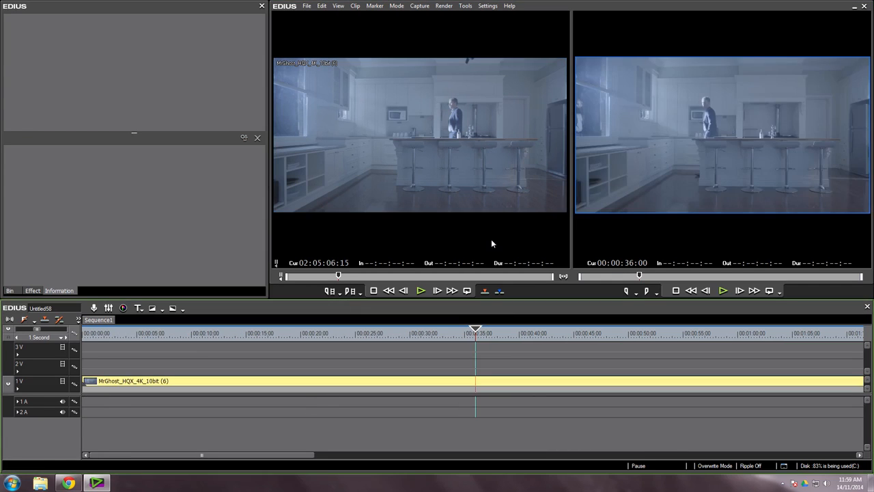
Step: Change the current project settings to a custom frame size of 4096 x 1743
click(487, 6)
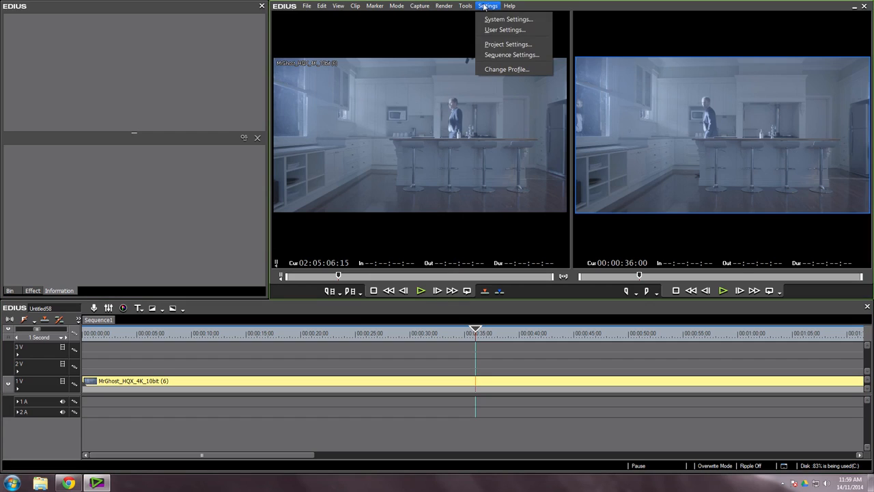
click(508, 45)
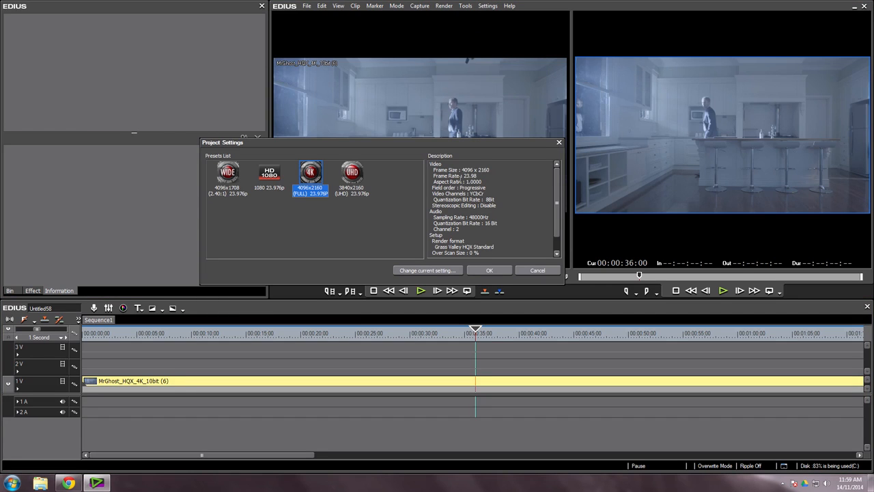
drag(462, 169, 508, 171)
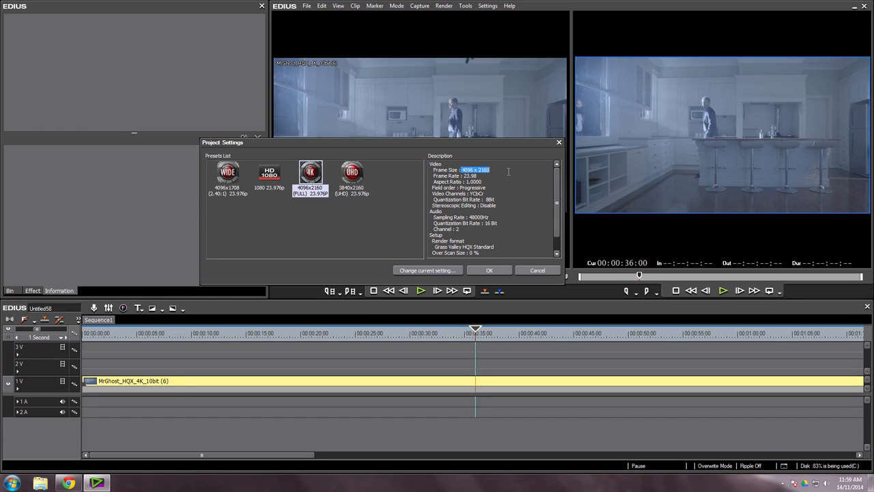
click(437, 272)
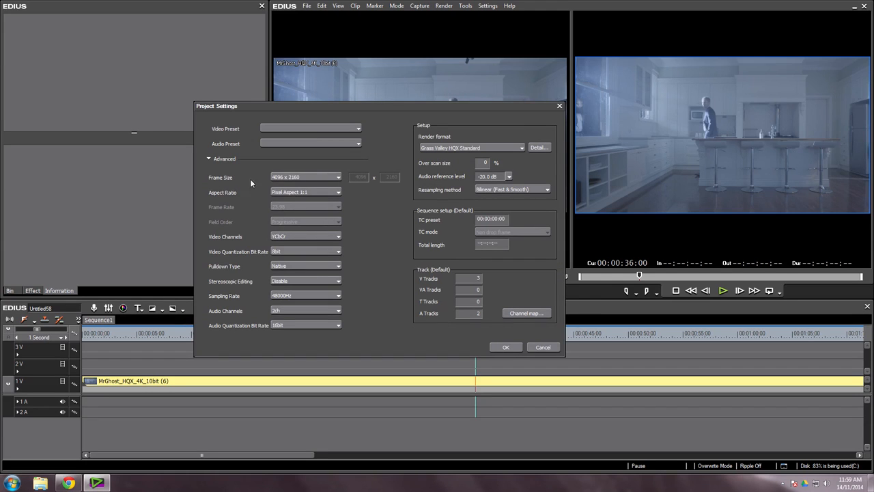
click(293, 177)
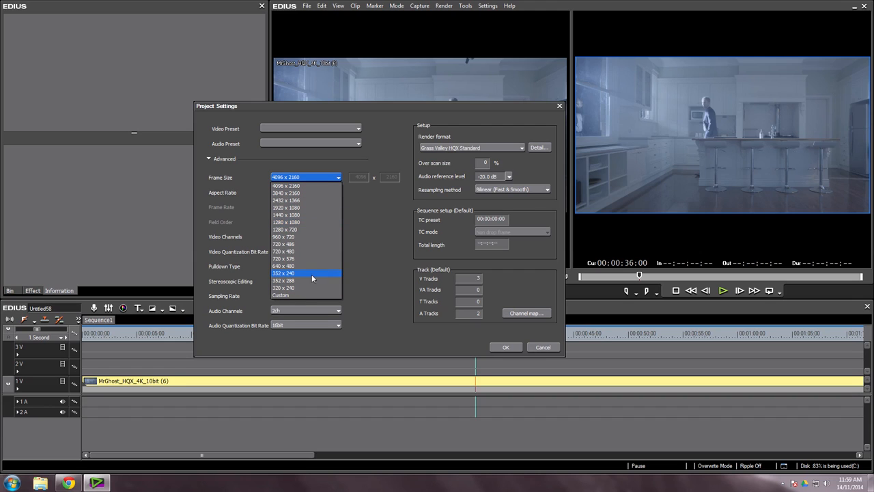
click(301, 179)
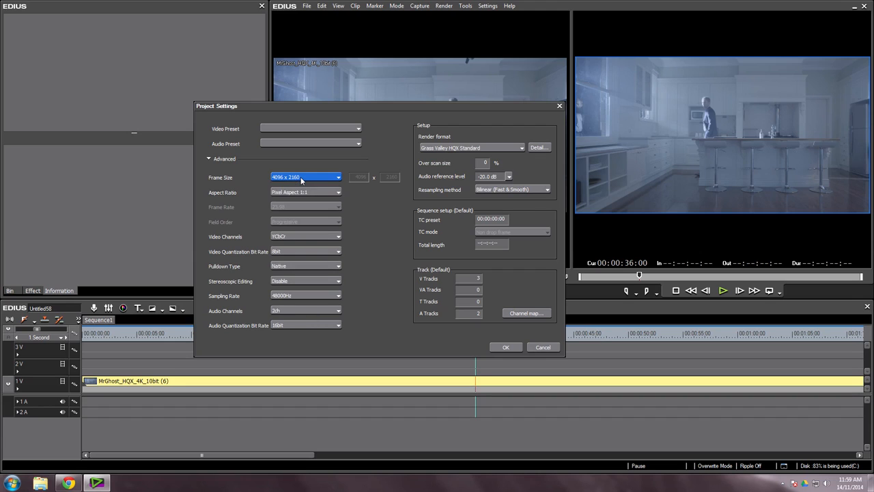
click(301, 180)
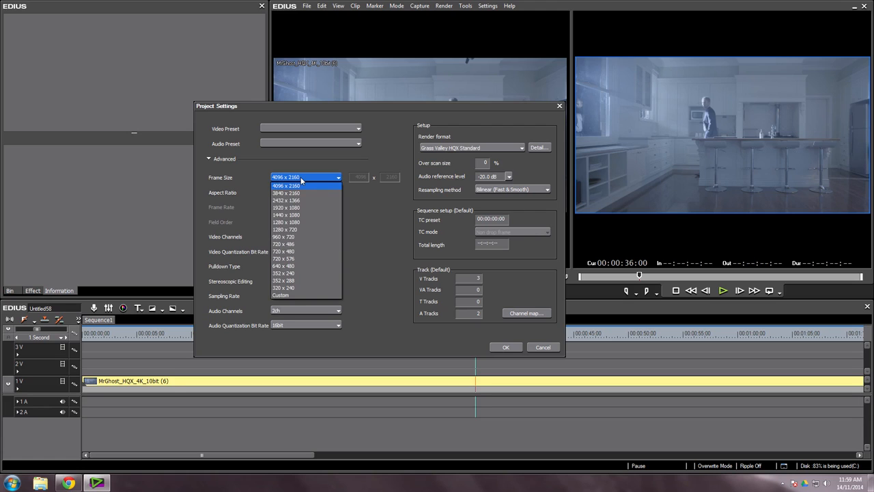
click(286, 296)
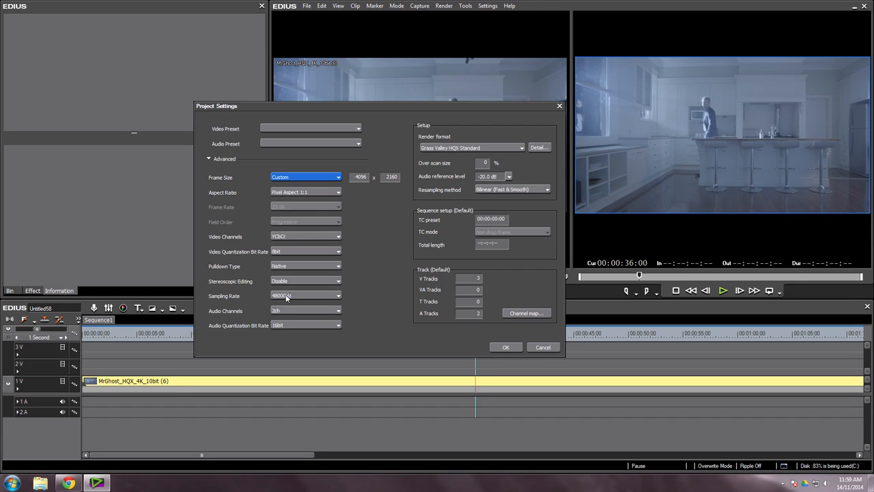
click(394, 179)
text(1)
text(743)
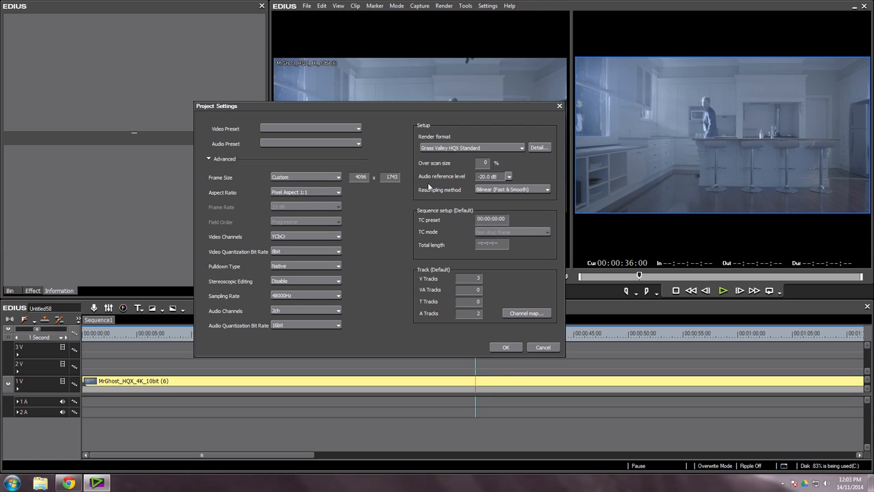
click(508, 348)
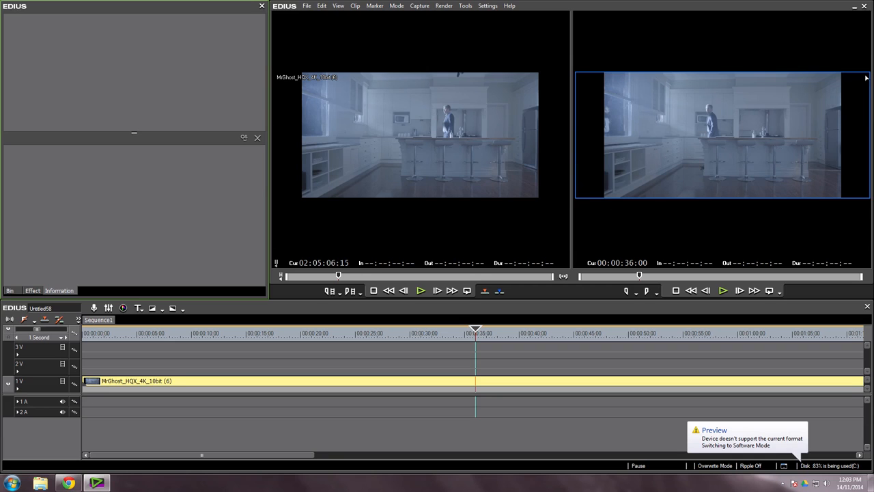
Step: Examine the clip's framing in the new project size, full screen and at earlier points on the timeline
double_click(679, 129)
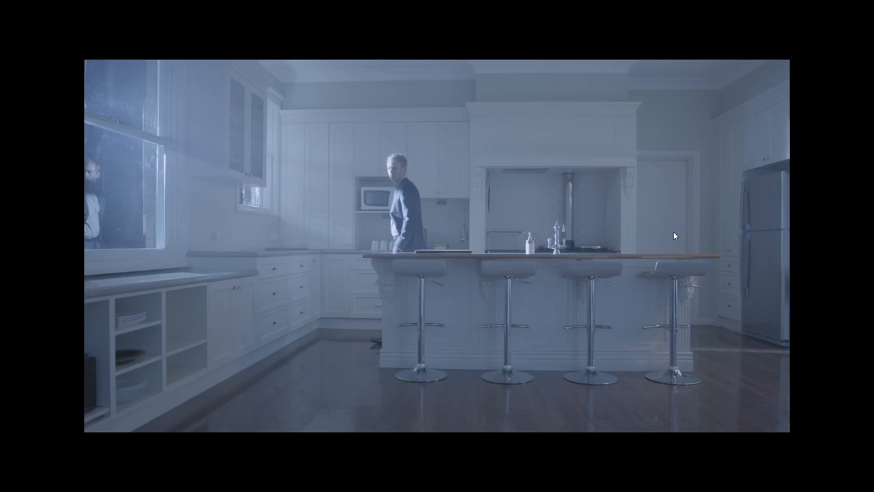
double_click(543, 288)
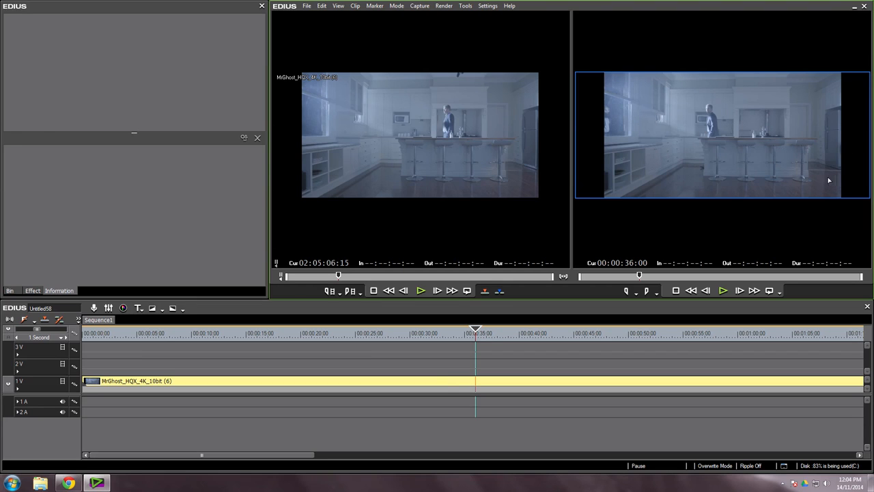
click(437, 379)
drag(468, 332, 371, 350)
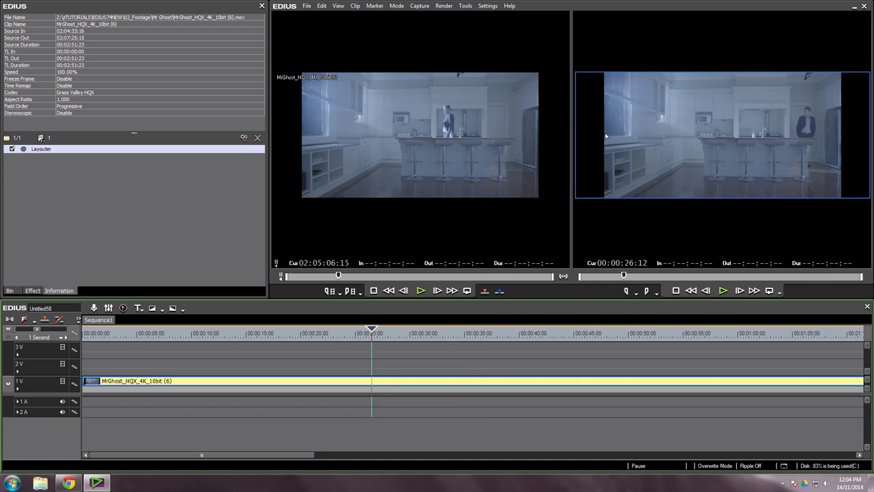
drag(376, 340, 393, 341)
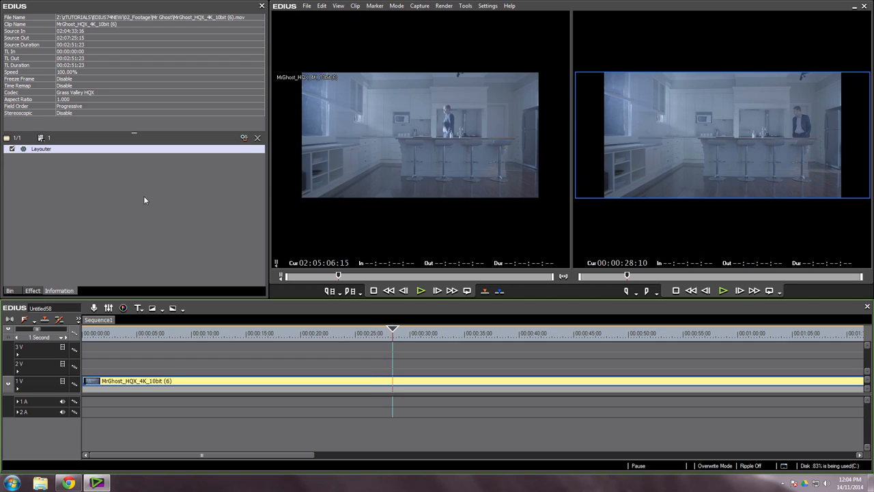
Step: Scale the timeline clip to fill the frame's width using Layouter's Fit Width preset
double_click(42, 150)
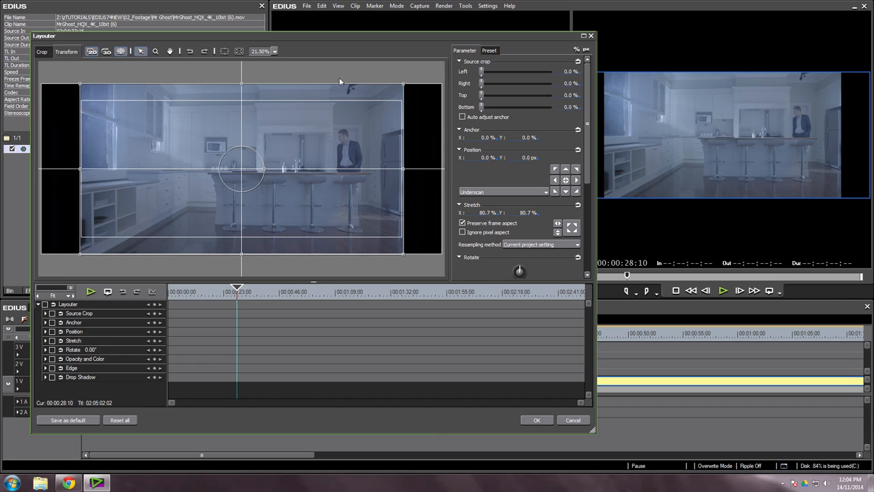
drag(408, 87, 444, 67)
drag(423, 75, 396, 94)
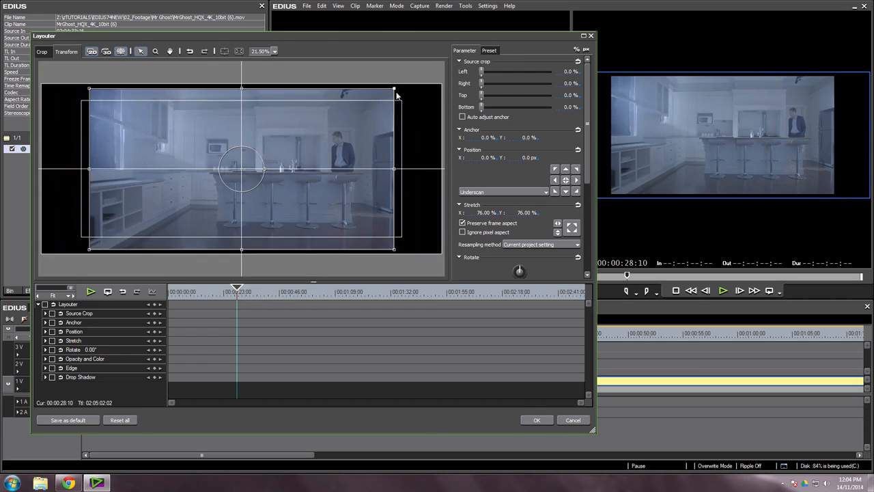
click(490, 50)
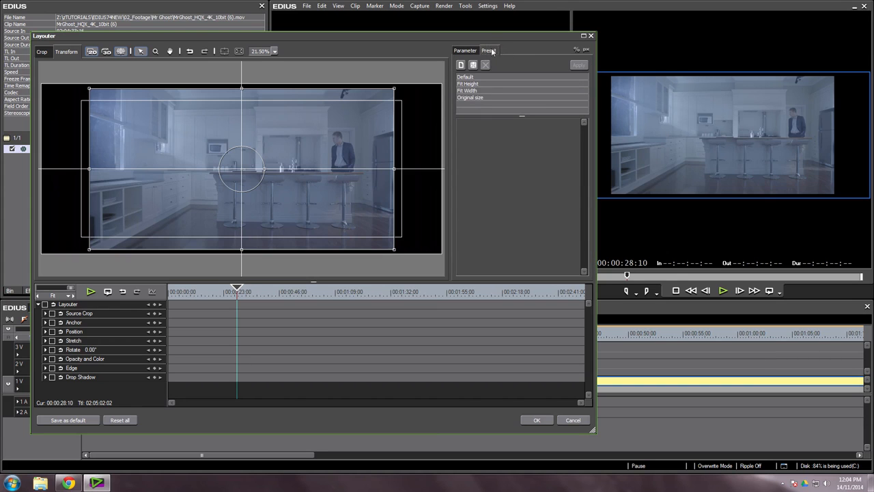
double_click(470, 92)
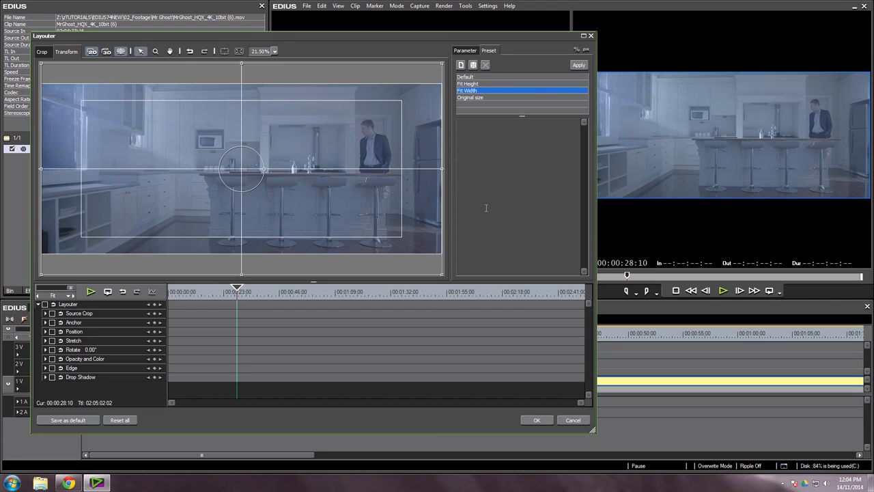
Step: Shift the clip up to a vertical position of about -37.2 px in Layouter, apply it and review the reframed footage
drag(338, 182, 330, 210)
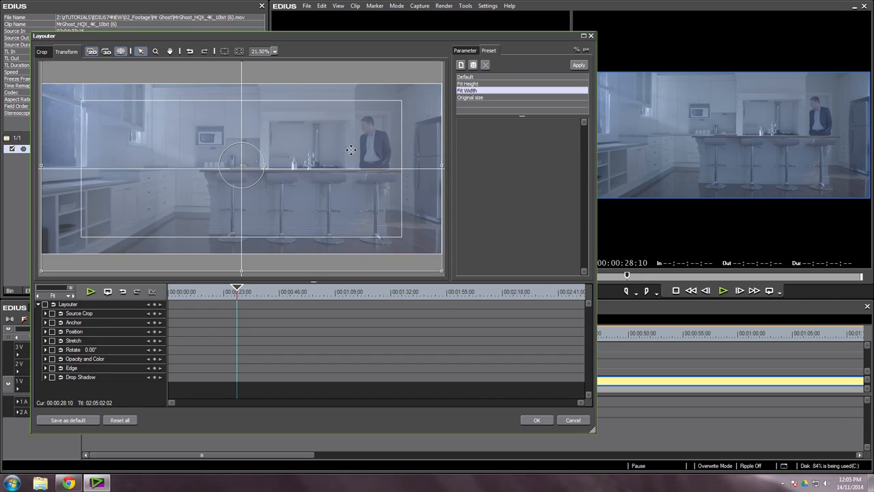
click(535, 420)
drag(390, 333, 290, 353)
drag(344, 353, 94, 353)
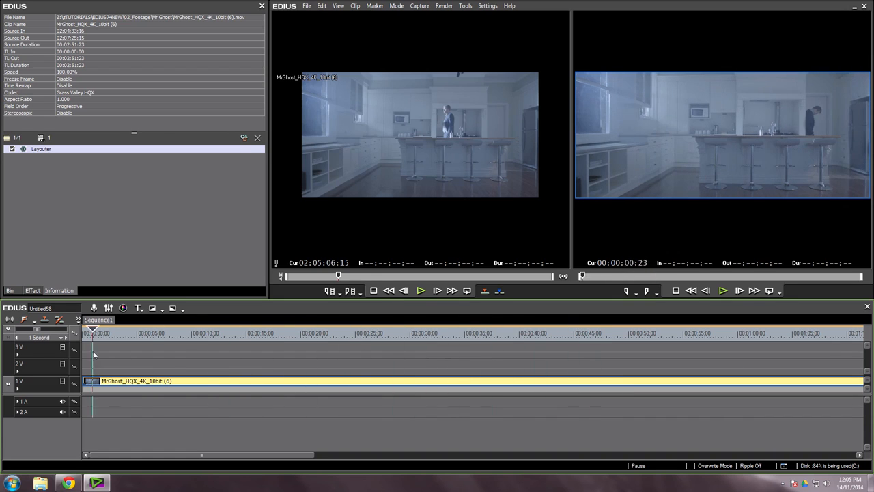
Step: Trim the end of the clip on track 1V to a duration of 00:02:02:02
drag(216, 362, 107, 344)
scroll(596, 389, down, 2)
key(n)
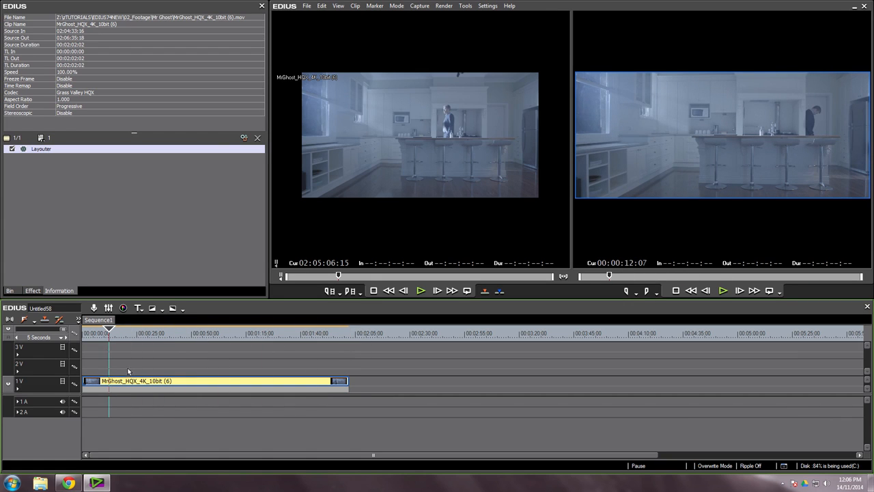
Step: Enable keyframing for all of the clip's Layouter parameters and add a starting keyframe at about 00:00:33:08
double_click(45, 150)
drag(191, 295, 282, 304)
click(45, 304)
click(154, 304)
Step: Keyframe the clip's enlargement to about 148.9% with a lowered position at 00:01:07:08, and adjust its position at 00:00:50:22
drag(287, 292, 399, 319)
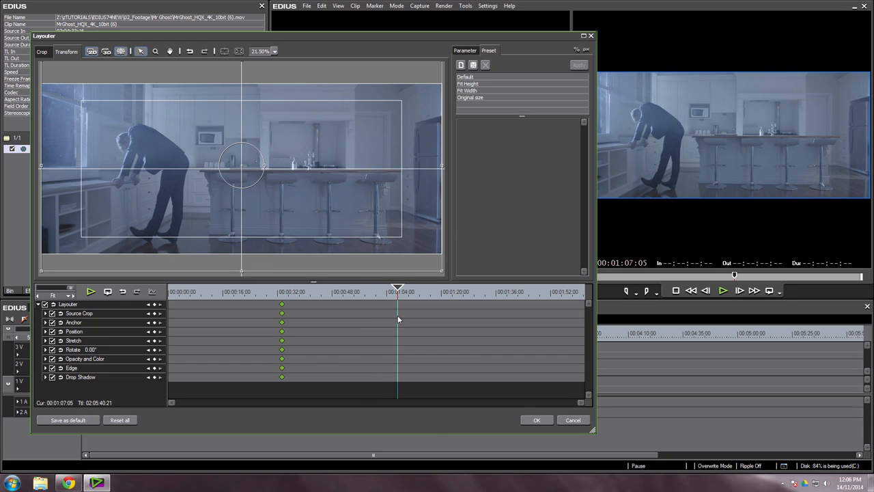
click(260, 51)
key(Return)
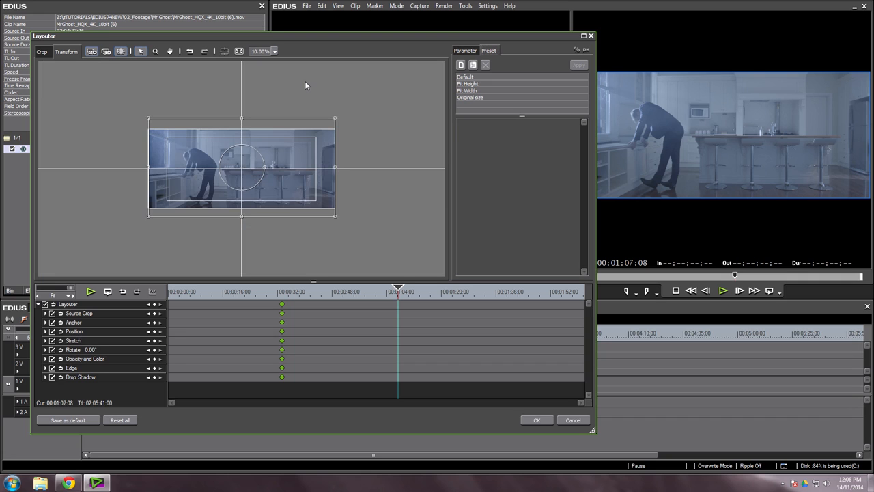
drag(340, 117, 392, 96)
drag(271, 151, 269, 177)
drag(396, 292, 343, 306)
drag(323, 226, 322, 234)
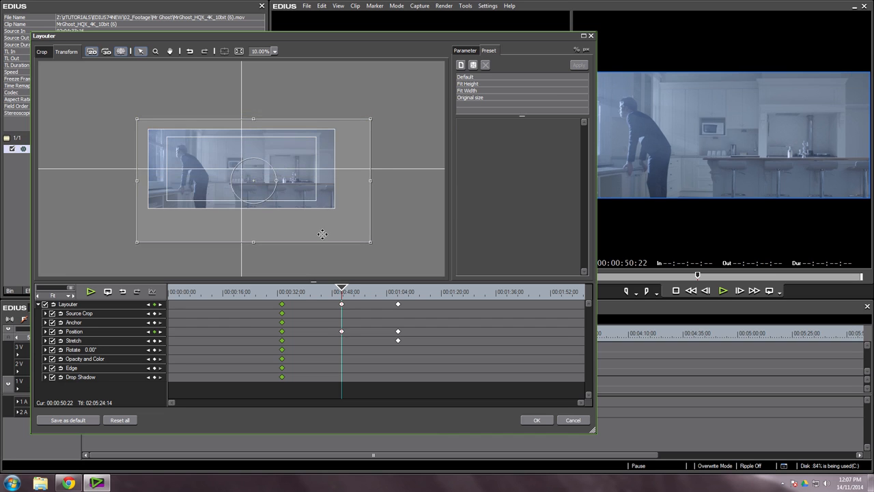
Step: Set the Stretch keyframe at 00:01:07:08 to Bezier interpolation
drag(285, 299, 401, 346)
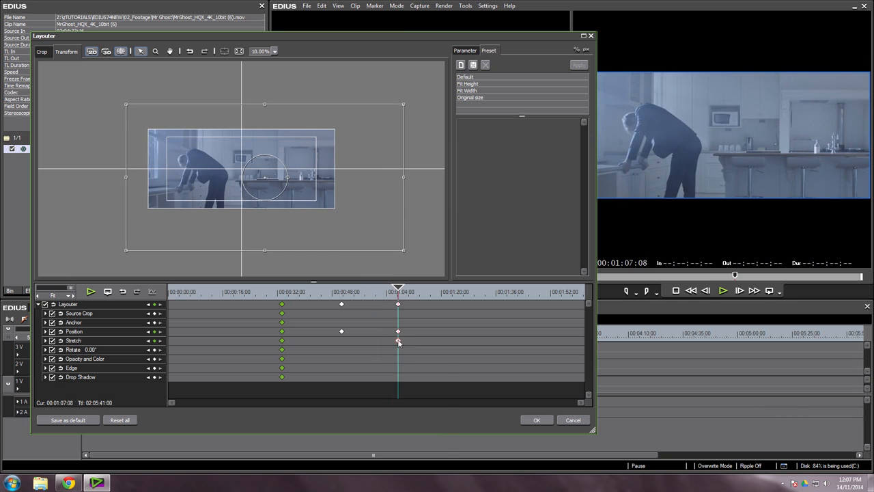
right_click(398, 341)
key(a)
right_click(399, 343)
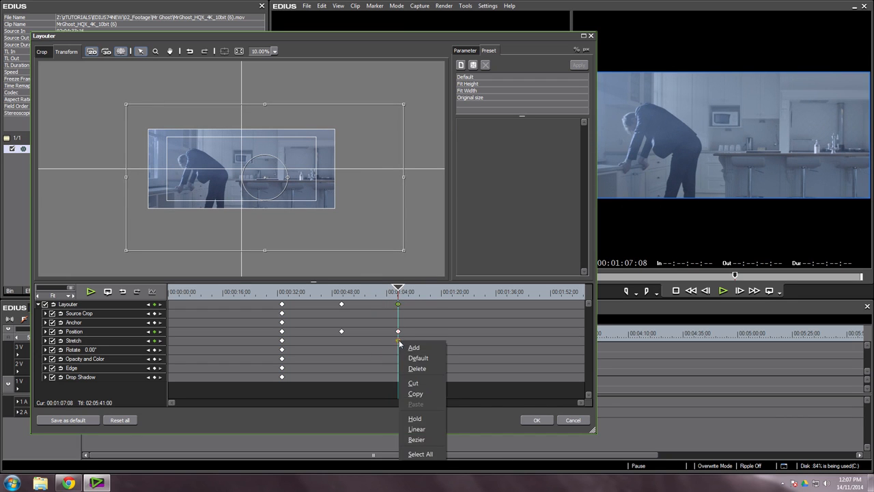
click(418, 440)
Step: Play back the keyframed zoom and narrow the Layouter window to uncover the program preview
drag(391, 300, 256, 303)
key(space)
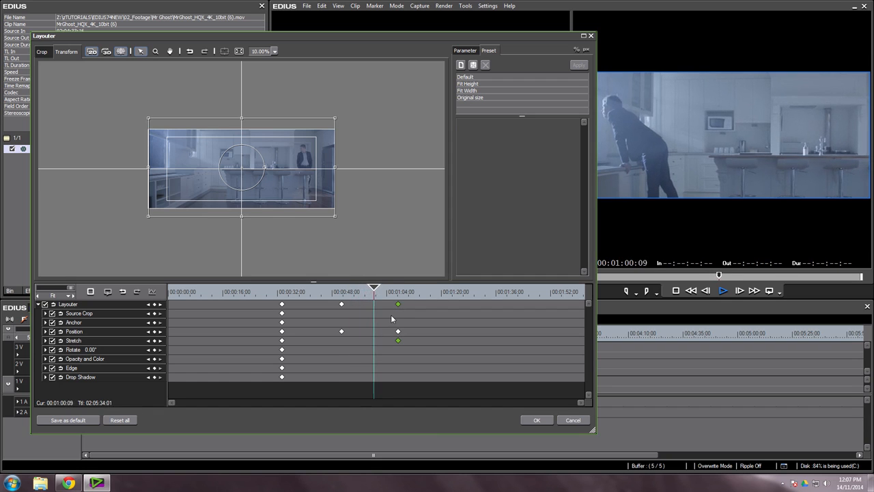
key(space)
drag(597, 54, 495, 54)
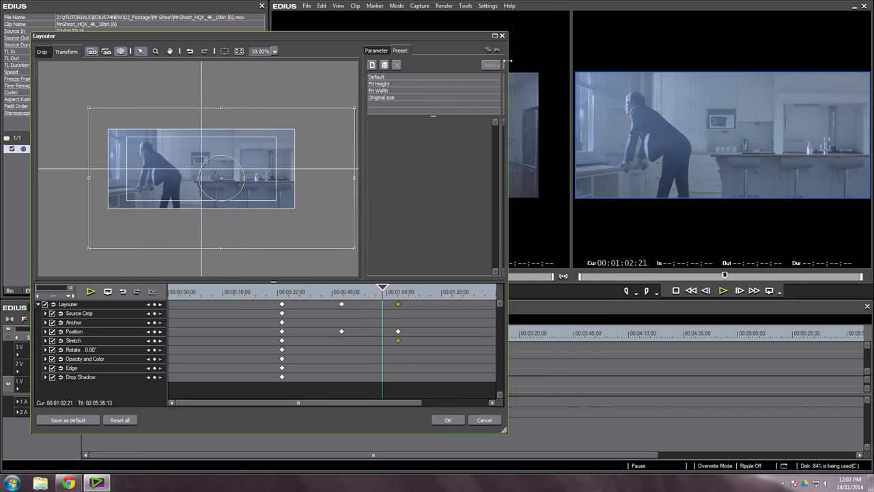
drag(358, 294, 282, 295)
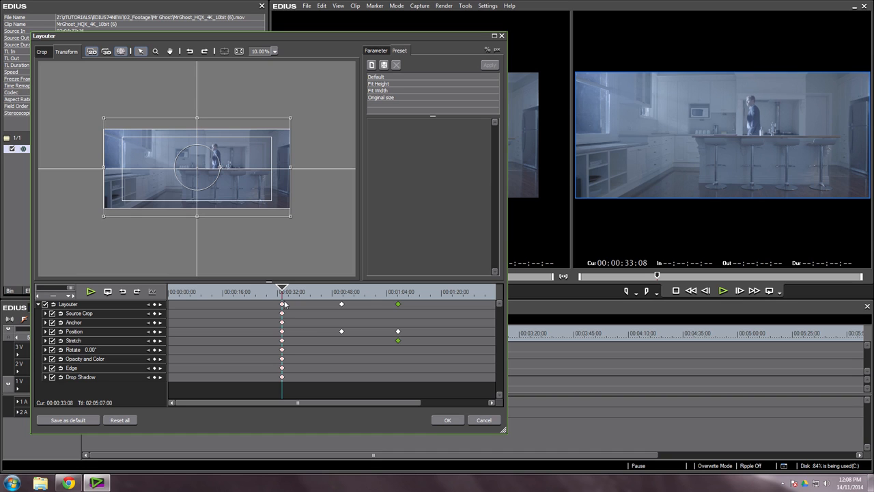
Step: Set the stretch resampling method to Lanczos 3 (Hi-Quality) and apply the Layouter settings
click(377, 50)
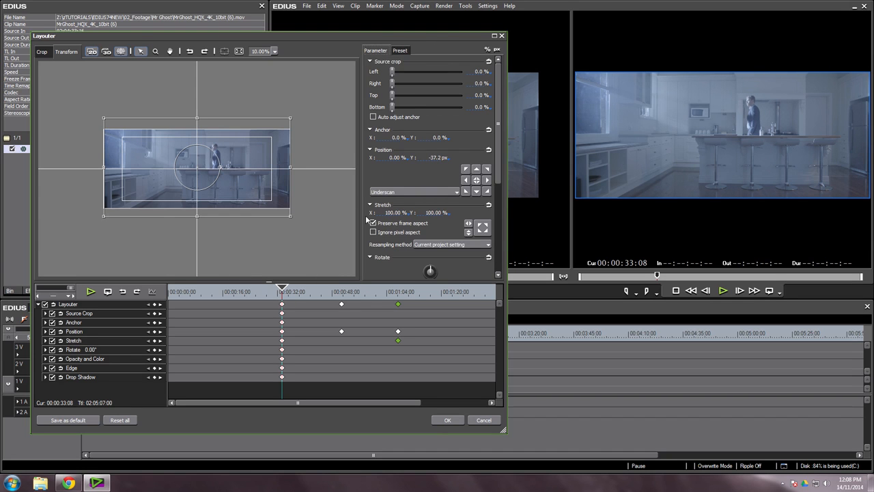
scroll(500, 168, down, 2)
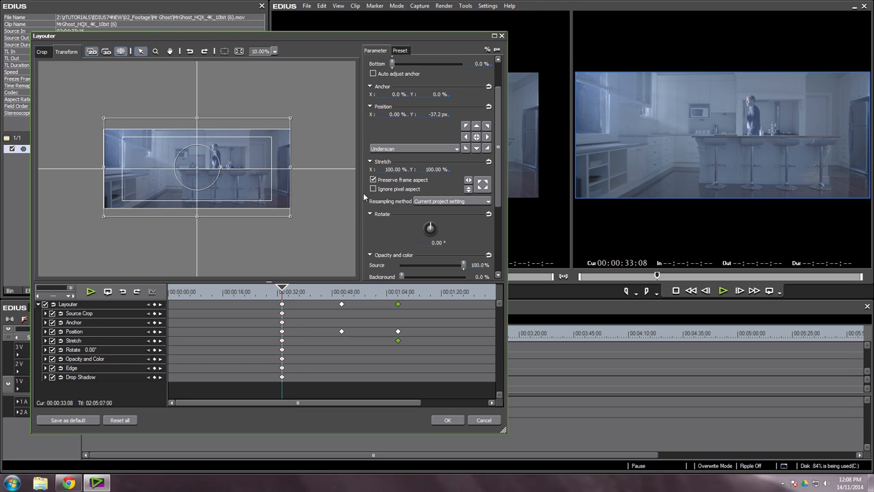
drag(300, 292, 399, 306)
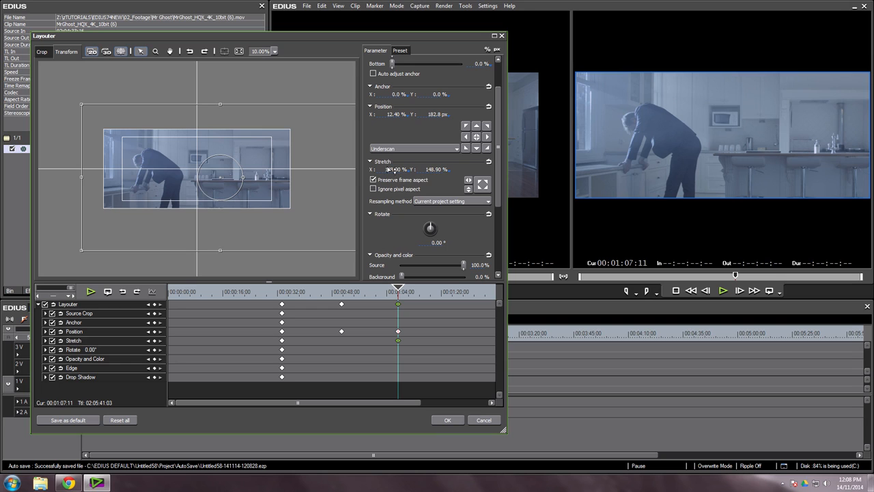
click(430, 202)
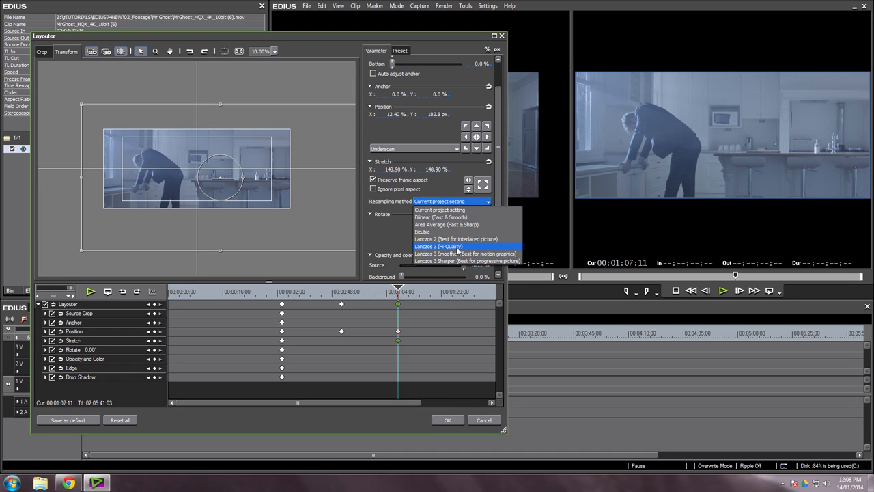
click(471, 247)
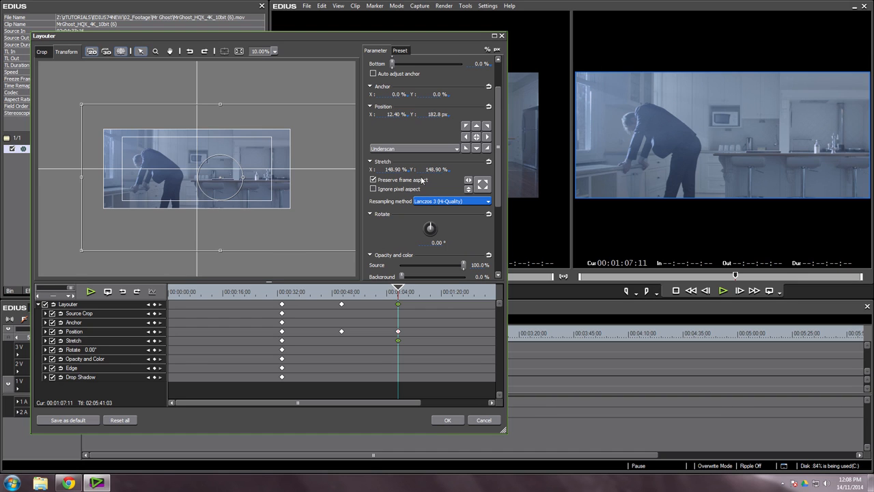
click(451, 421)
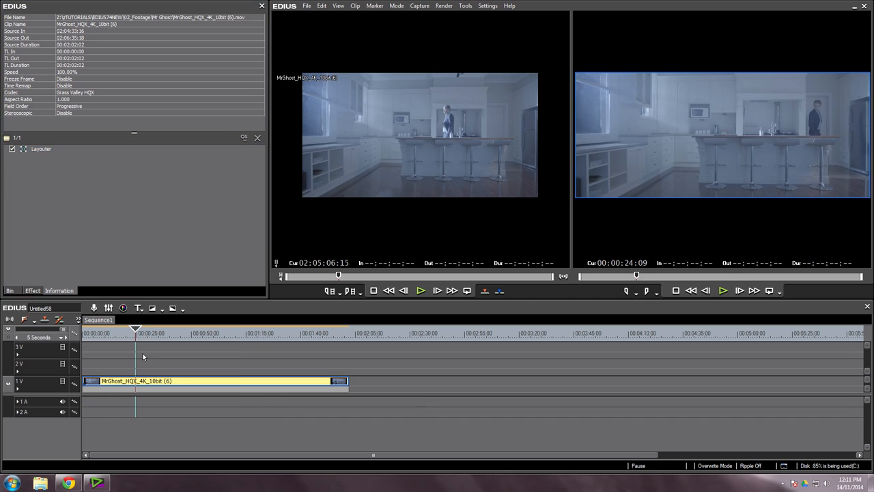
Step: Mark an in point at 00:00:20:10 and an out point at 00:01:20:00 and loop playback of that range
mouse_move(142, 356)
mouse_down()
mouse_move(191, 355)
mouse_move(125, 353)
mouse_move(210, 361)
mouse_move(128, 351)
mouse_move(213, 347)
mouse_move(256, 352)
mouse_move(189, 363)
mouse_move(210, 355)
mouse_move(189, 354)
mouse_move(264, 364)
mouse_move(132, 349)
mouse_up()
key(i)
key(o)
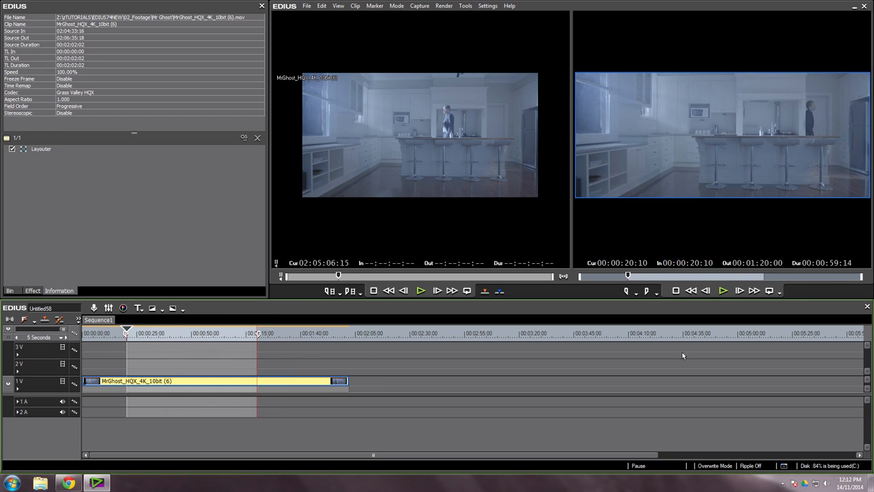
click(770, 291)
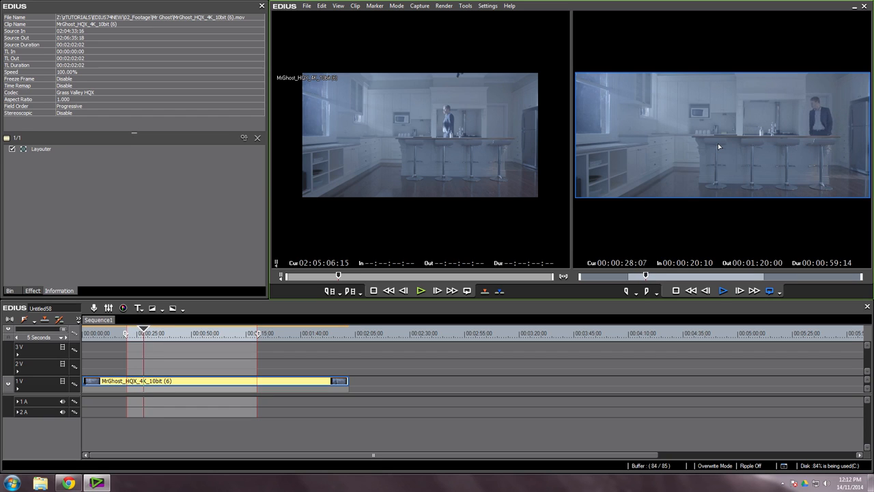
Step: Add the YUV Curve color correction filter to the timeline clip
click(32, 290)
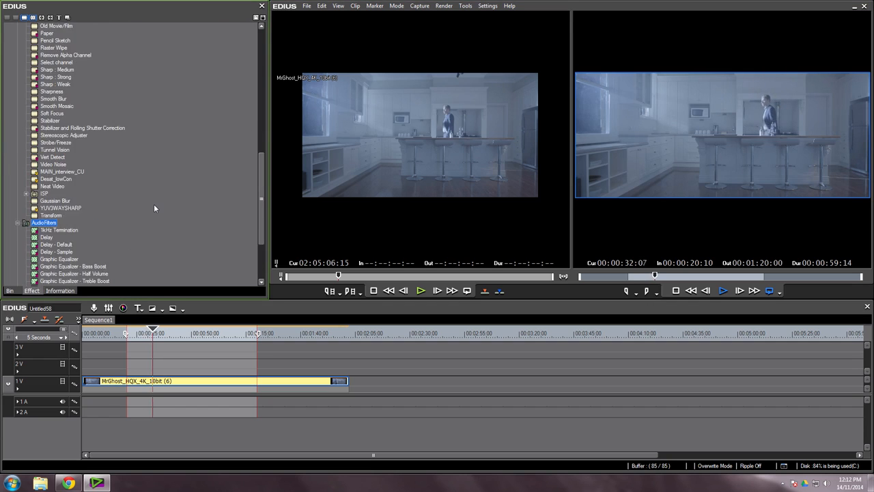
scroll(154, 205, up, 15)
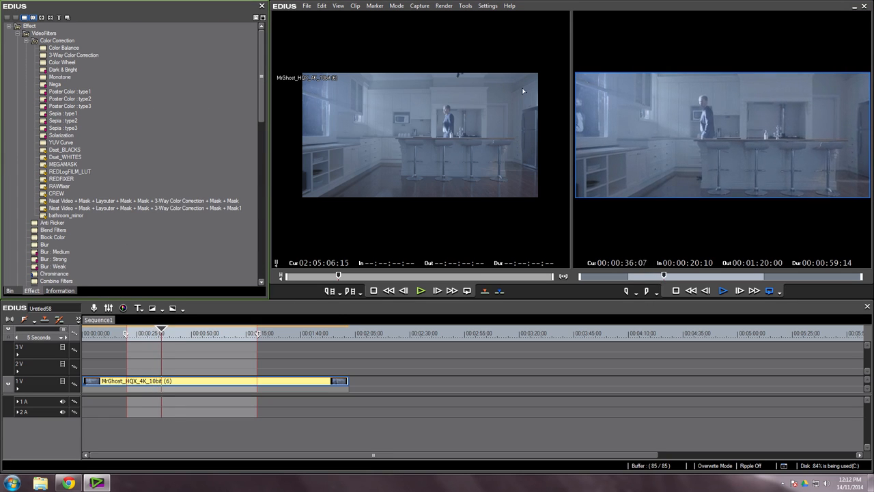
click(51, 41)
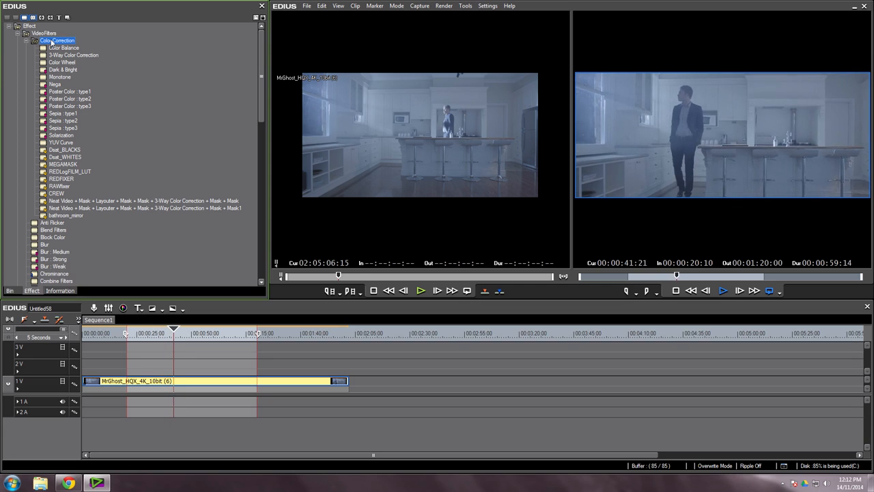
drag(61, 142, 192, 383)
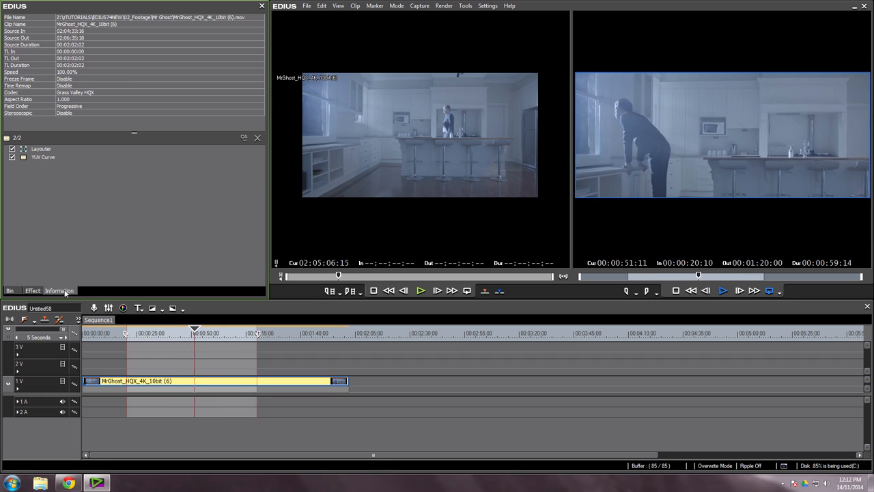
Step: Shape the Y channel of the YUV Curve into an S-curve that darkens the shadows and lifts the highlights
click(45, 158)
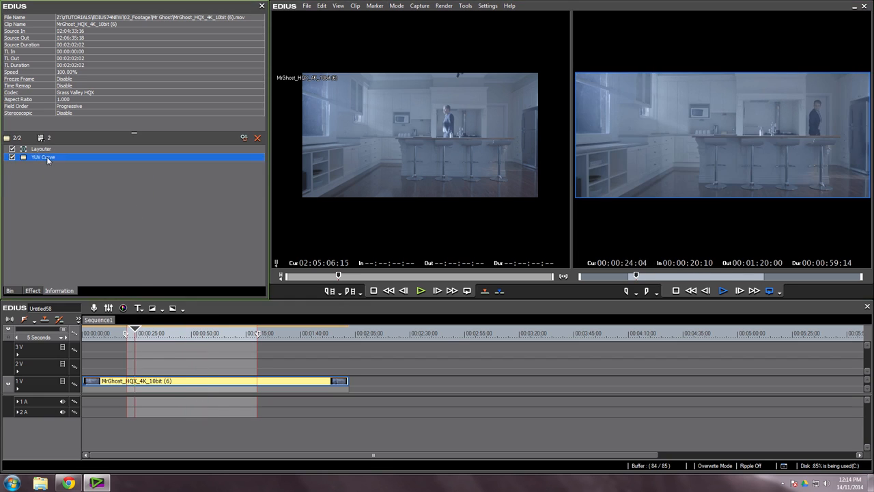
double_click(47, 159)
mouse_move(98, 206)
mouse_down()
mouse_move(91, 213)
mouse_move(87, 201)
mouse_move(96, 182)
mouse_move(114, 214)
mouse_move(90, 182)
mouse_move(97, 204)
mouse_move(86, 214)
mouse_up()
drag(156, 147, 156, 125)
drag(86, 214, 101, 223)
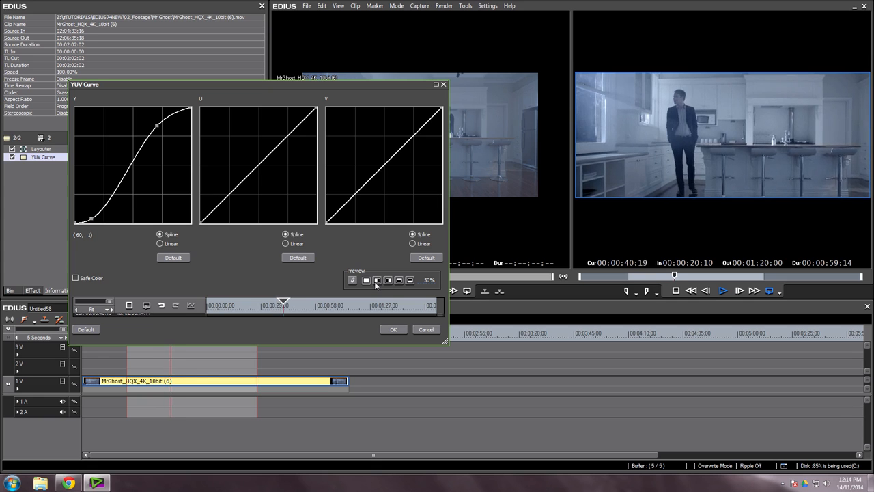
Step: Set the YUV Curve preview split to 100% and apply the filter settings
click(427, 280)
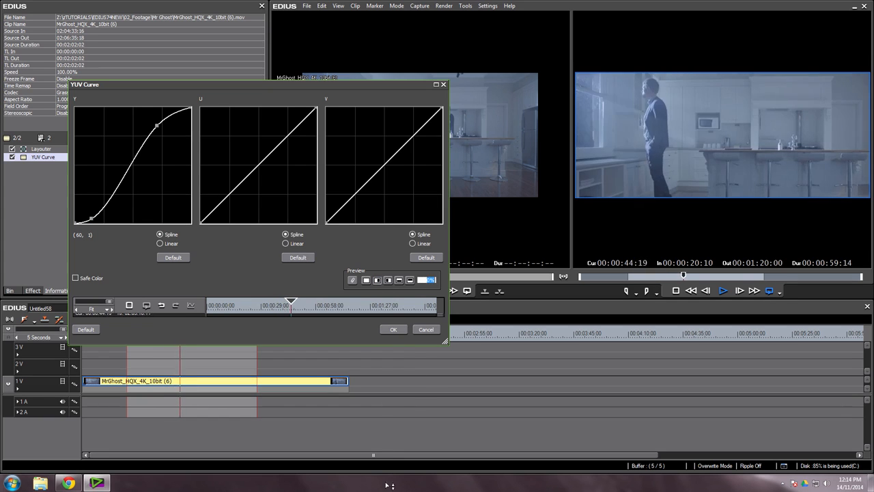
text(100)
key(Return)
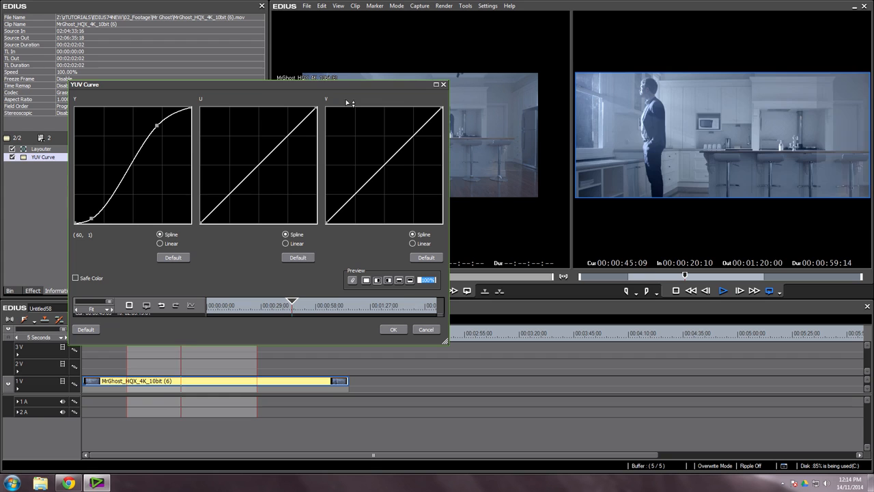
click(391, 330)
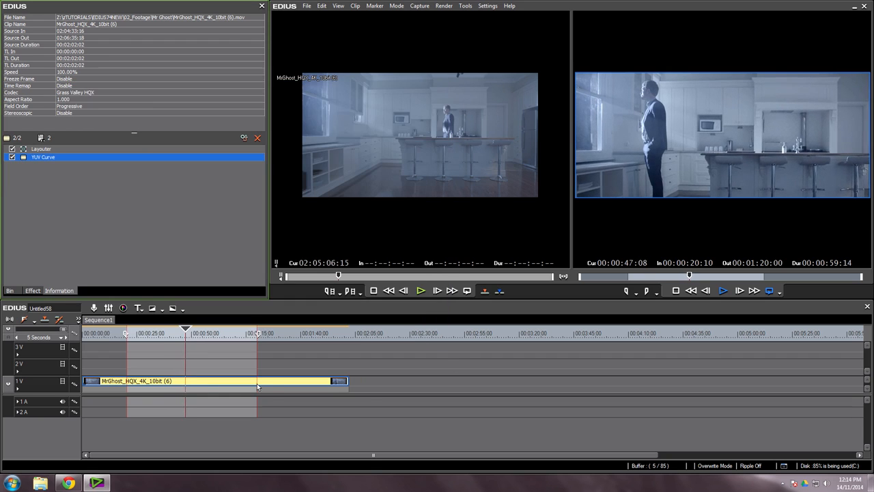
Step: Add the 3-Way Color Correction filter to the timeline clip and open its settings
click(34, 292)
click(94, 58)
drag(94, 57, 185, 380)
double_click(62, 166)
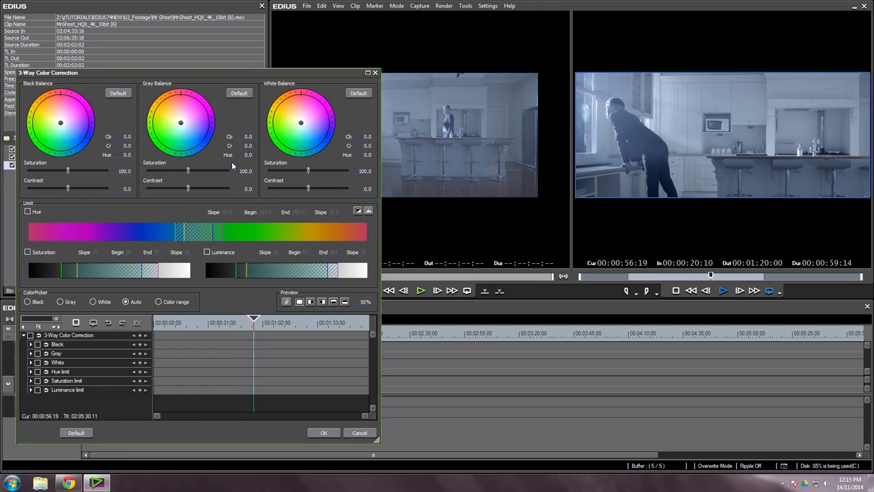
Step: Set the gray balance to saturation 200, Cb -18.4, Cr 15.5, and the black balance to saturation 76.3, contrast -16, Cb -1.9, Cr 1.0
drag(182, 125, 174, 119)
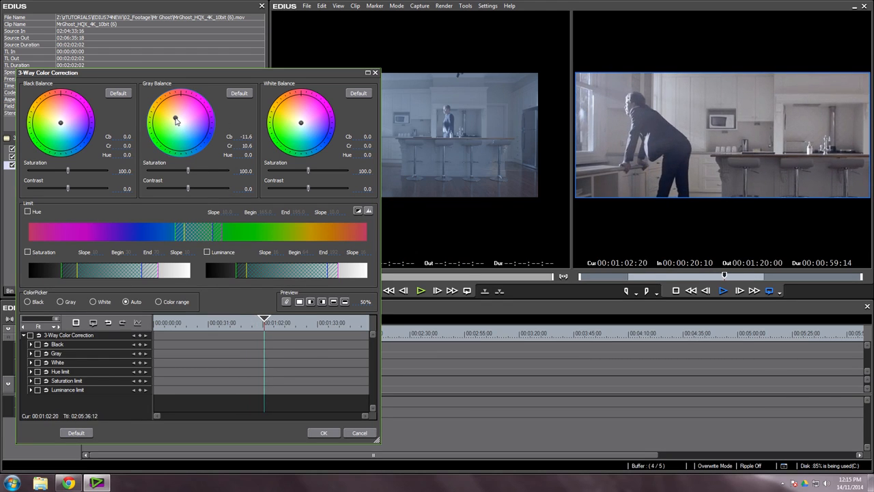
drag(67, 189, 14, 193)
drag(67, 172, 60, 172)
click(60, 124)
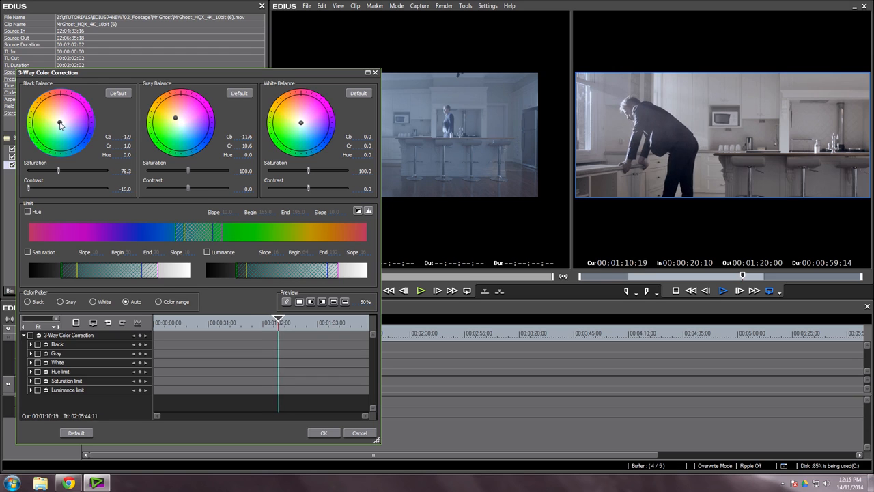
drag(188, 174, 230, 176)
drag(175, 120, 172, 117)
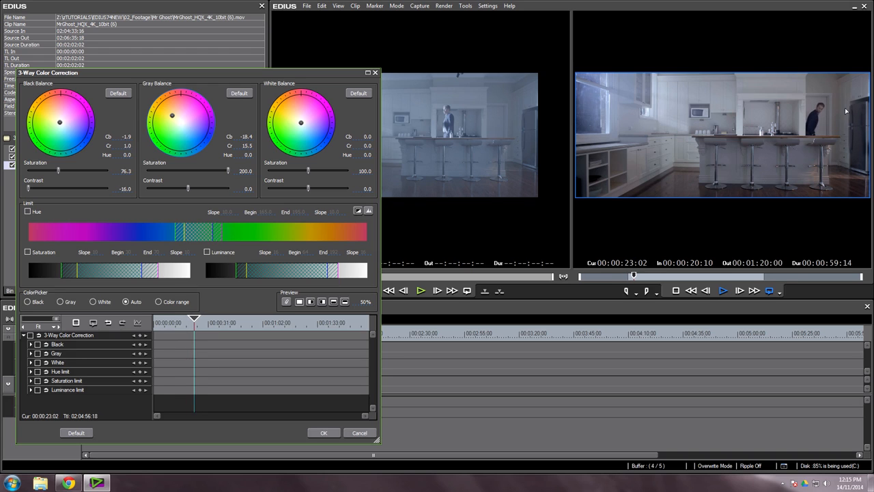
Step: Compare the grade in a split preview, set the preview split to 100% and apply the 3-Way Color Correction
click(311, 302)
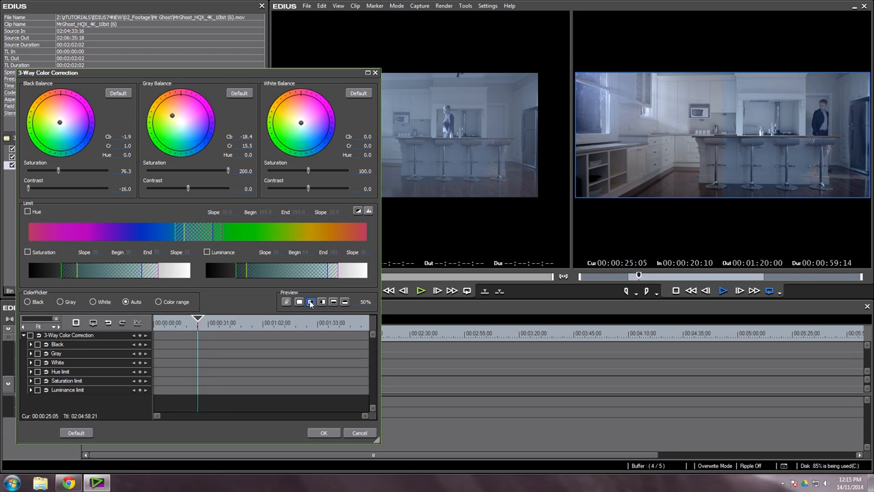
drag(364, 306, 357, 276)
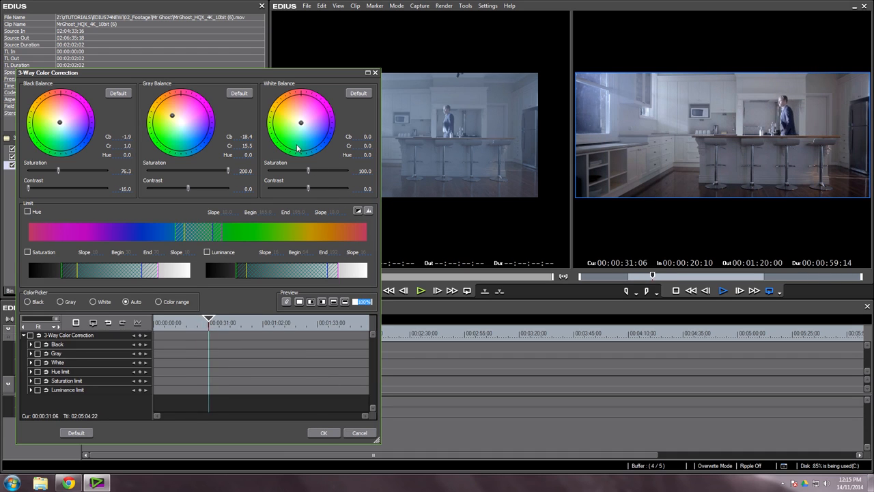
click(324, 432)
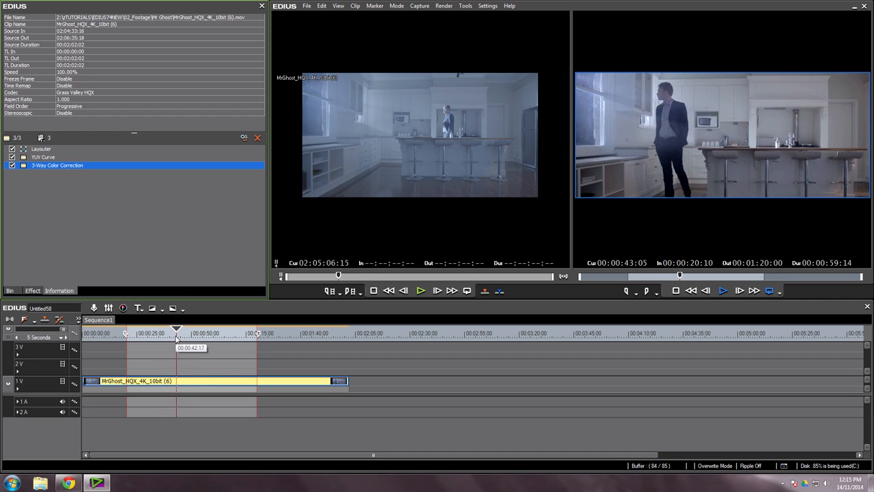
Step: Add the Mask filter to the timeline clip and open its settings
click(52, 284)
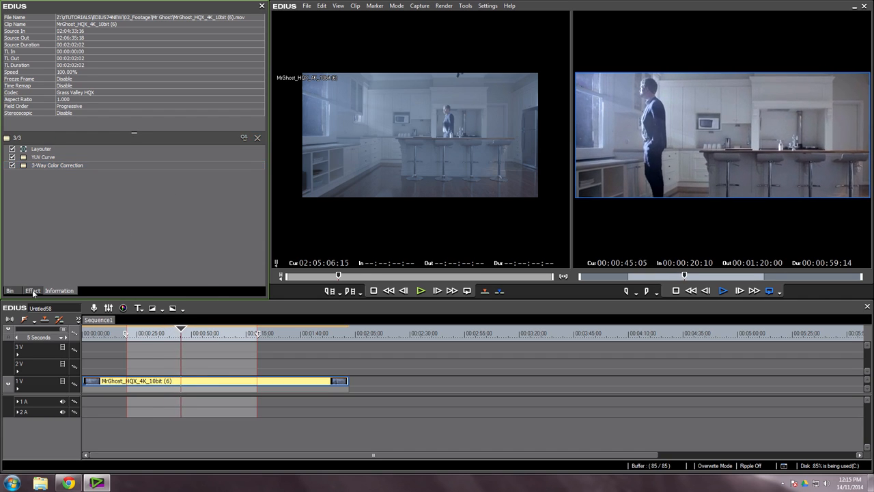
click(33, 290)
scroll(178, 172, down, 7)
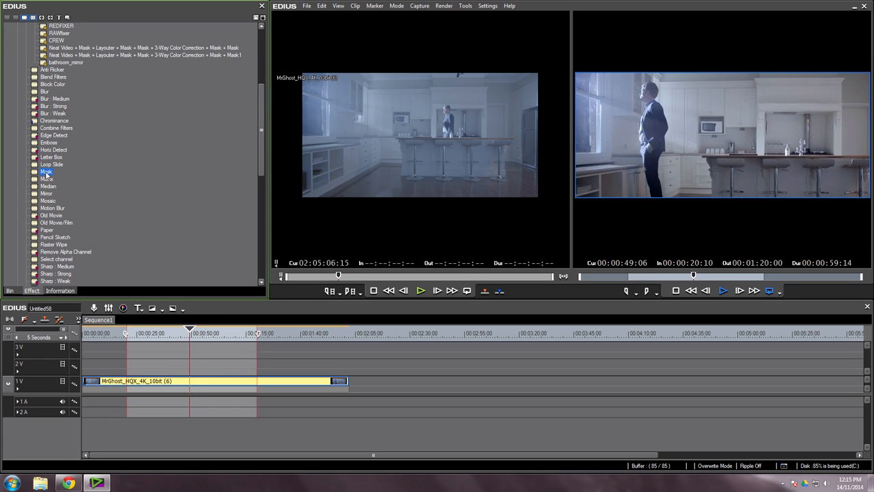
click(198, 360)
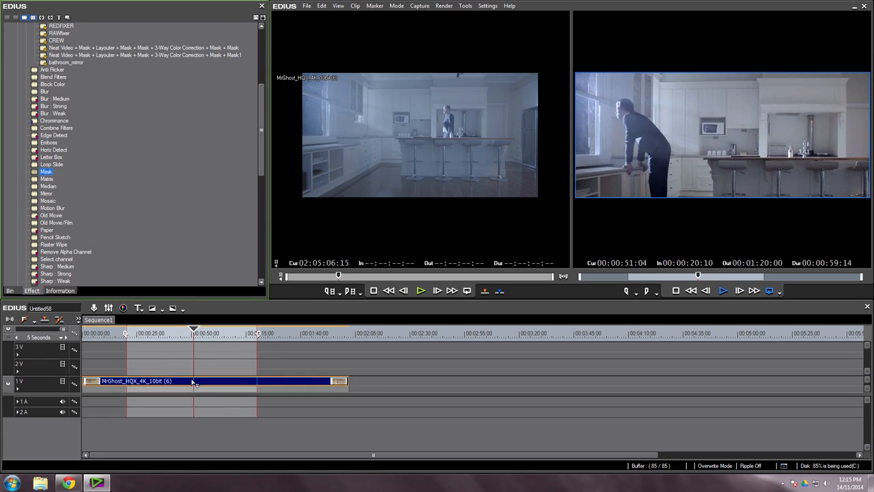
click(193, 381)
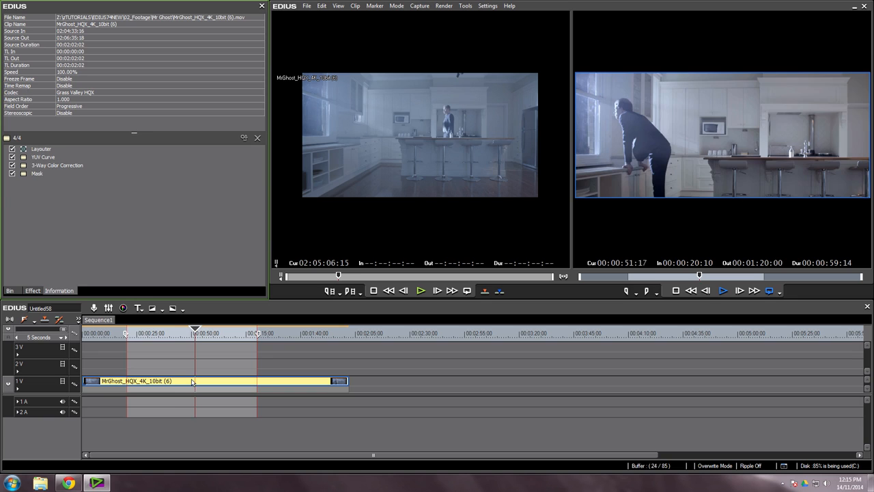
click(12, 165)
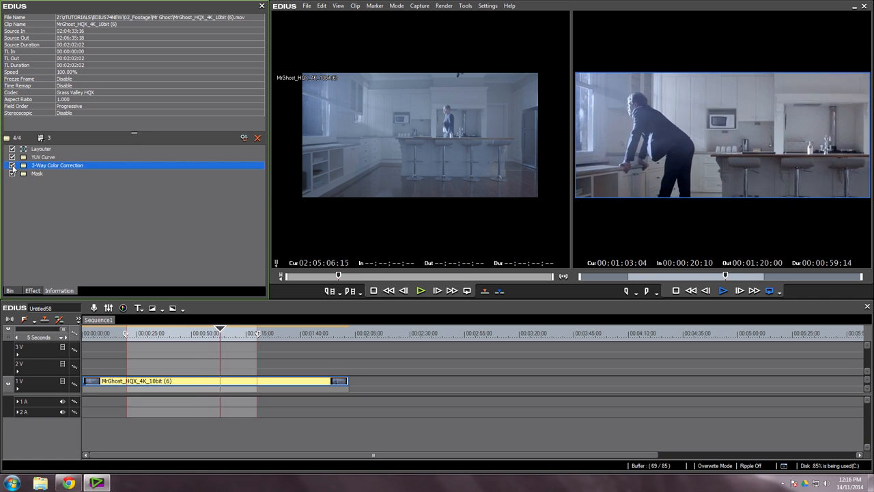
double_click(40, 175)
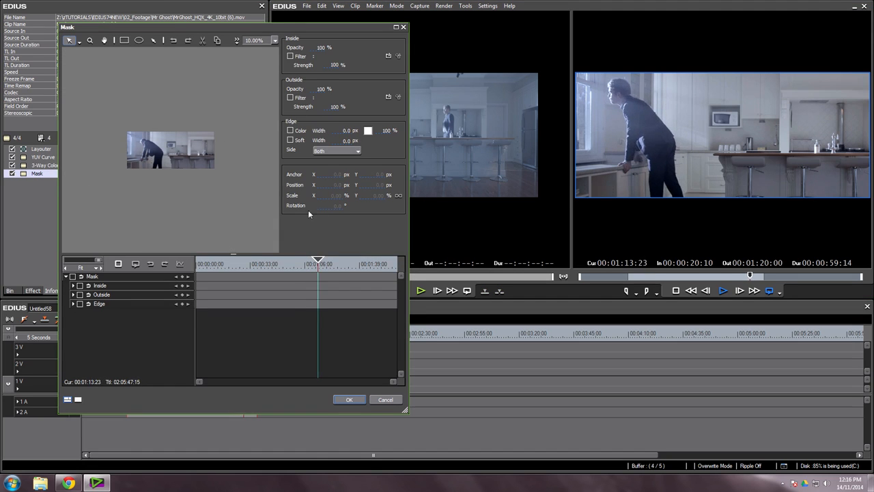
Step: Draw a closed freeform mask path running diagonally across the frame from the upper-left to the lower-right
click(152, 43)
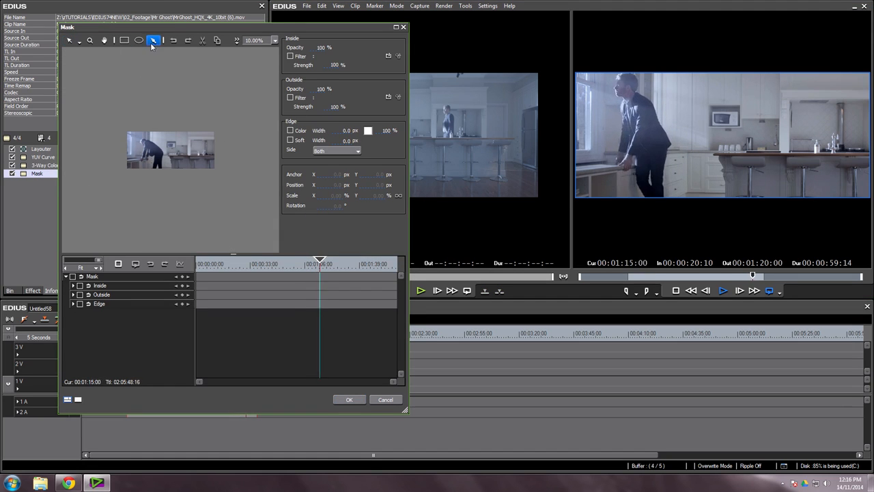
click(82, 120)
click(254, 147)
click(82, 118)
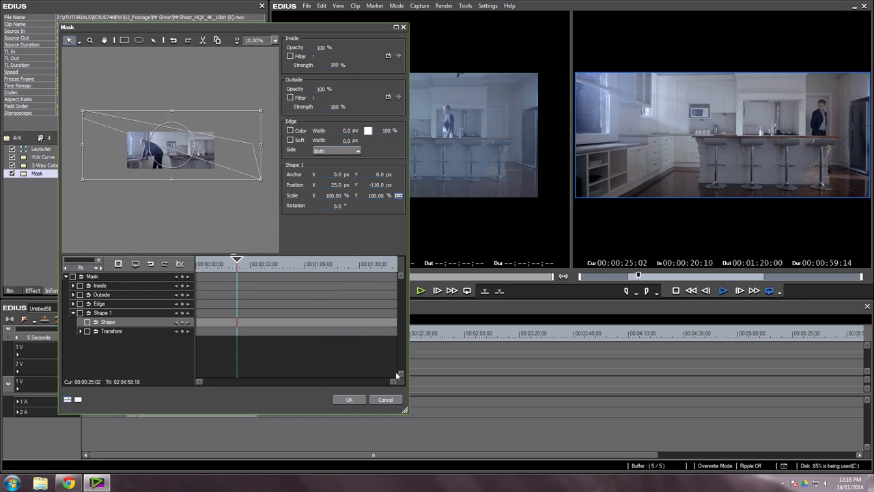
Step: Enlarge the Mask window and its preview area, zoom it to 15%, and move the mask shape to Y position 3.3 px
drag(404, 410, 561, 417)
drag(311, 254, 309, 304)
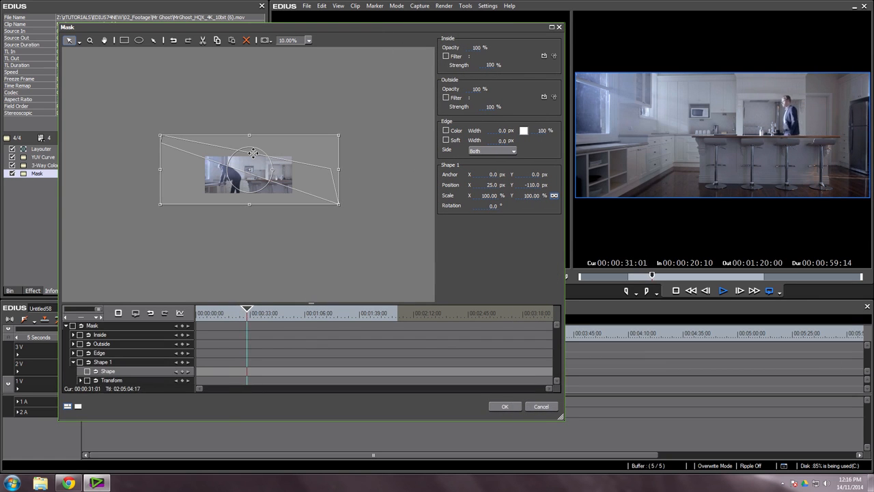
click(289, 40)
text(15)
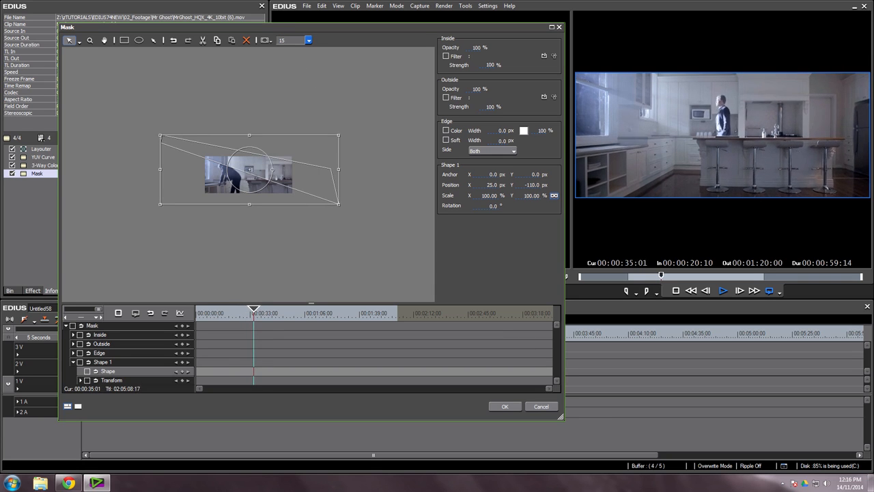
key(Return)
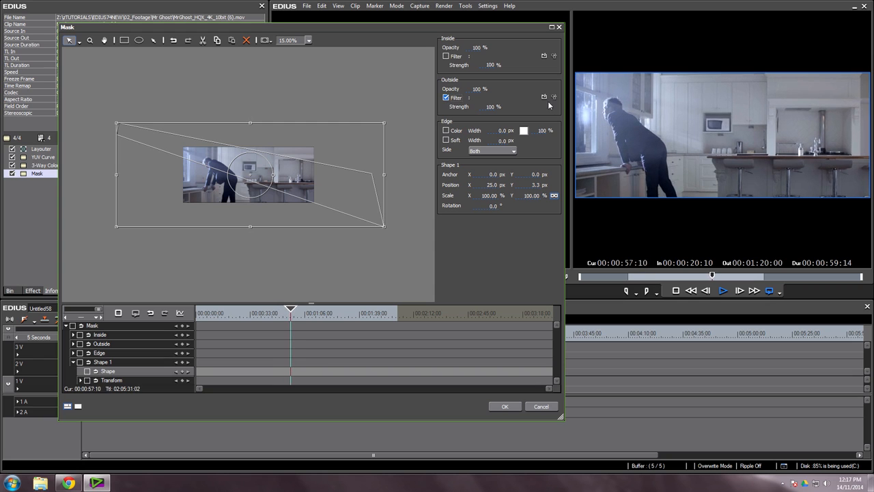
Step: Enable a filter outside the mask and choose YUV Curve for it
click(476, 258)
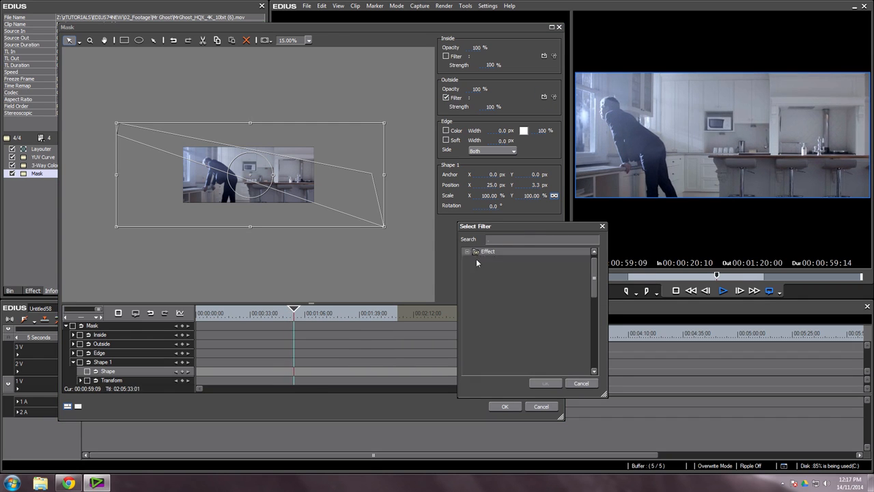
scroll(520, 327, down, 2)
scroll(520, 328, down, 1)
click(522, 361)
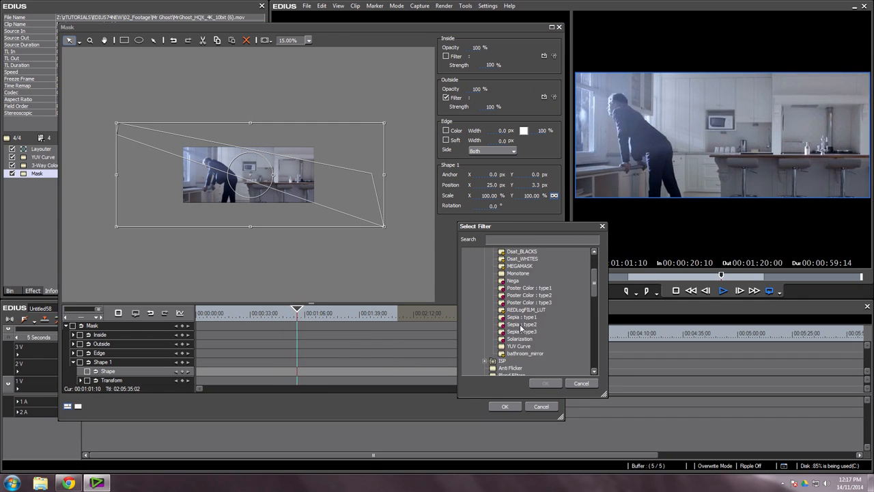
click(544, 383)
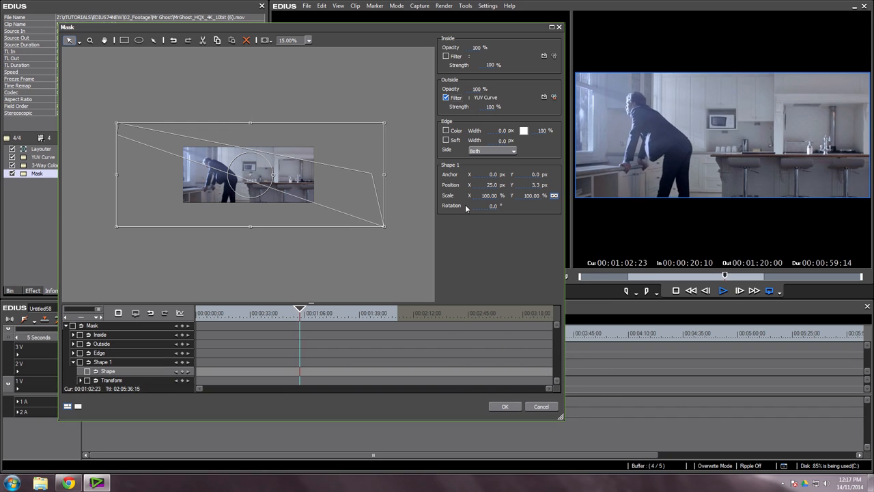
Step: Darken the area outside the mask by lowering the shadows of the Y curve, set the preview split to 100% and apply
click(544, 97)
drag(105, 191, 106, 199)
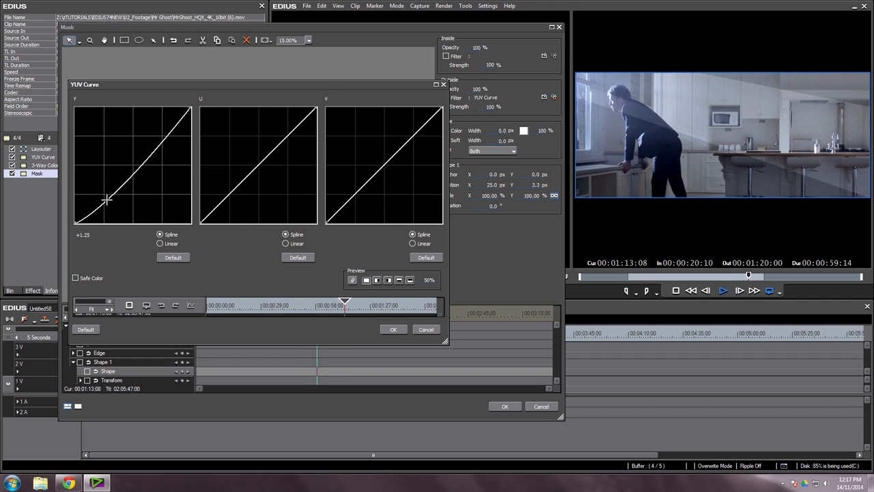
click(429, 280)
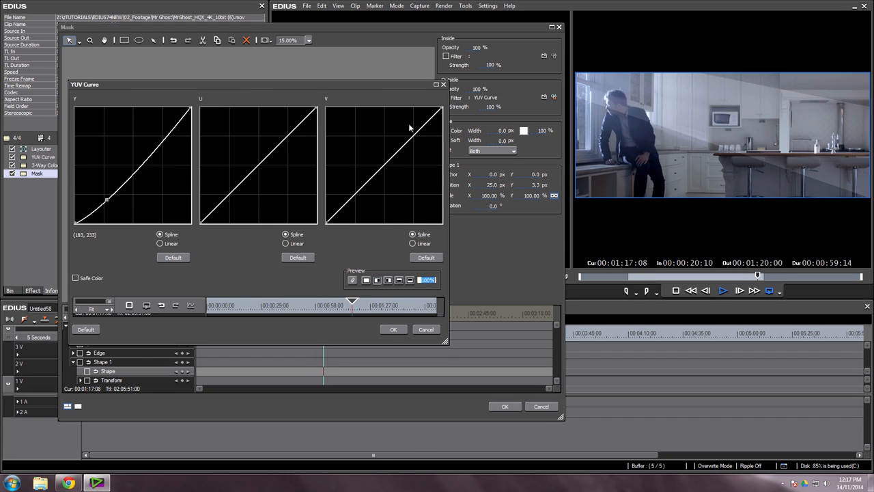
click(393, 329)
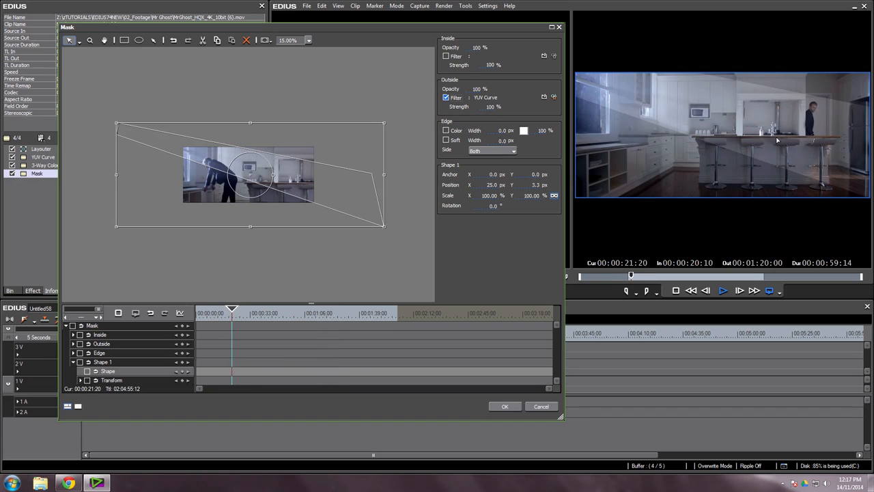
Step: Enable the soft mask edge with a width of 800 px and apply the Mask settings
click(447, 141)
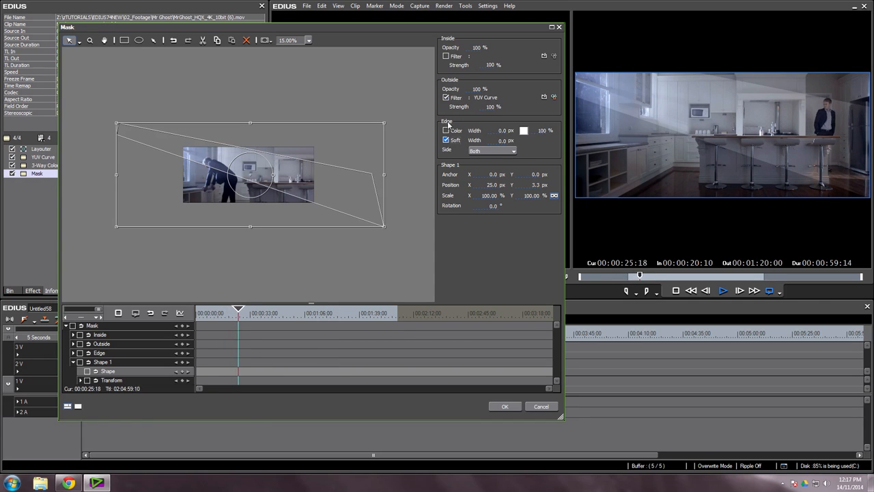
click(497, 140)
text(800)
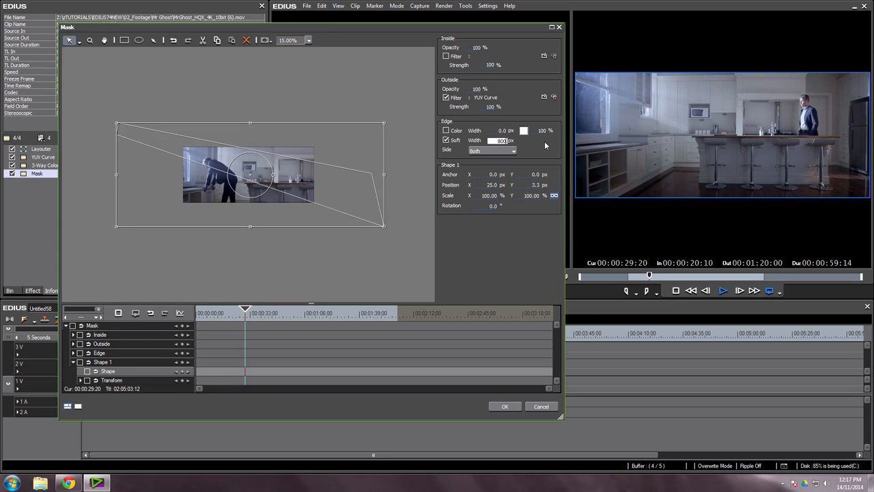
click(504, 405)
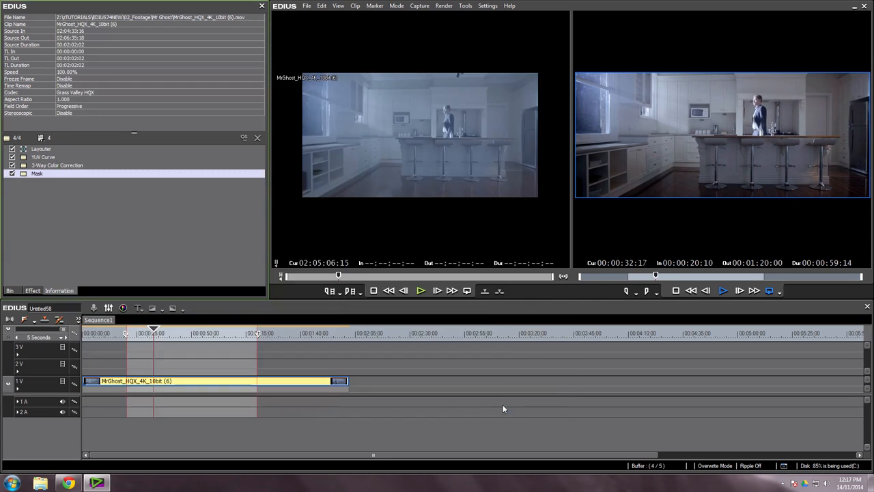
Step: Compare the clip with the Mask filter off and on, and check the grade during playback from about 00:00:57
click(11, 174)
click(11, 174)
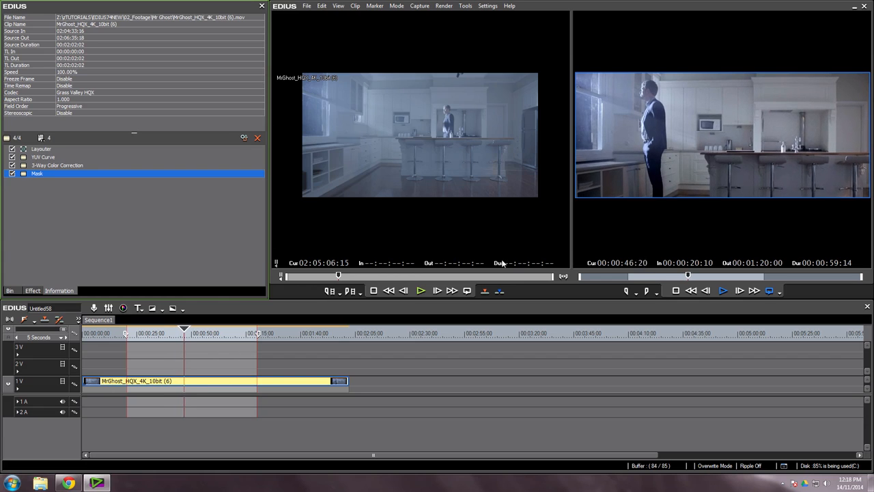
click(217, 371)
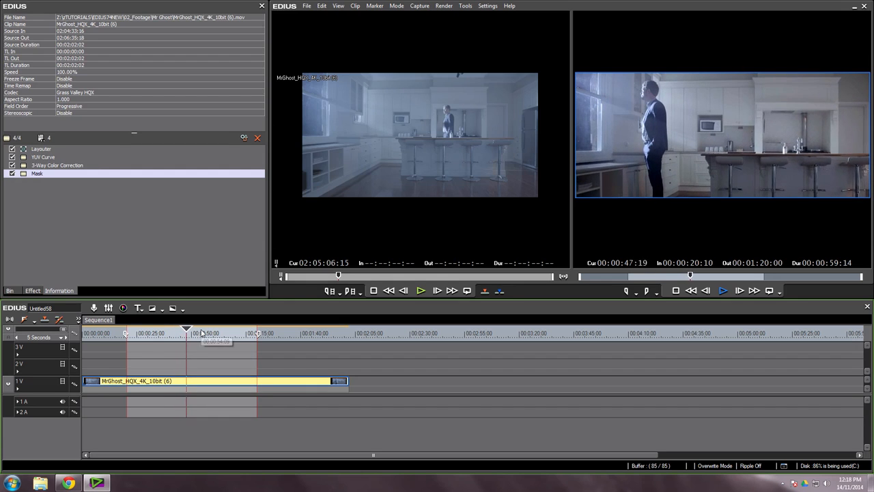
click(207, 334)
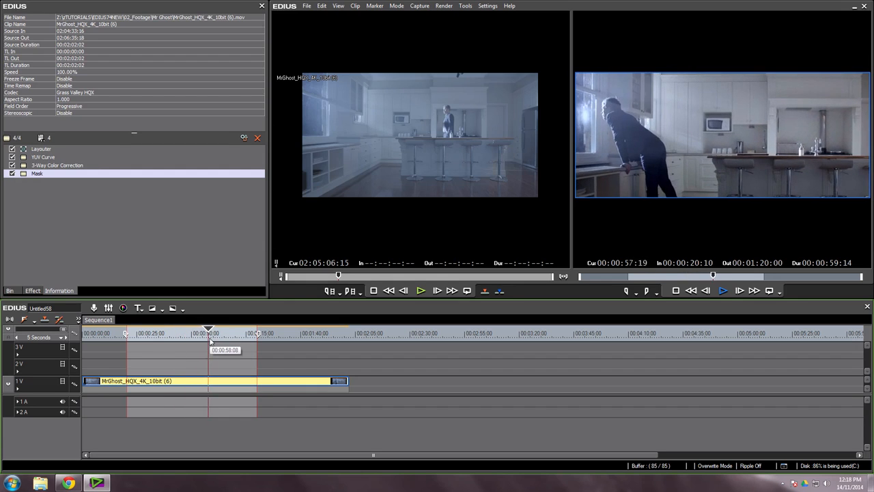
key(space)
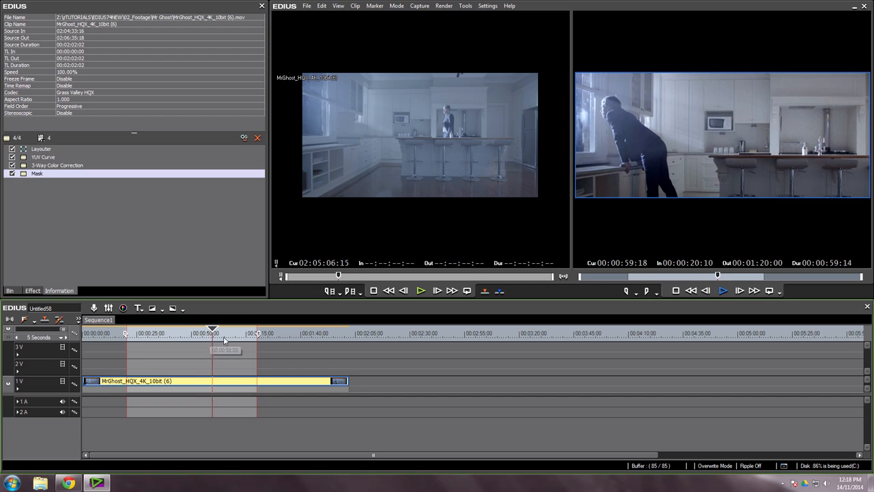
Step: Clear the timeline's in and out points and delete the YUV Curve, 3-Way Color Correction and Mask filters from the clip
mouse_move(212, 335)
mouse_down()
mouse_move(191, 339)
mouse_move(239, 350)
mouse_move(146, 331)
mouse_up()
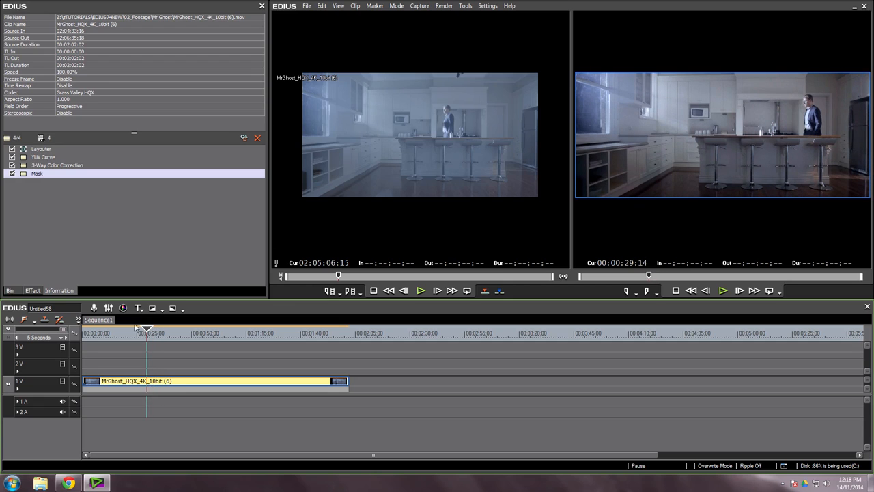
drag(74, 235, 46, 161)
key(Delete)
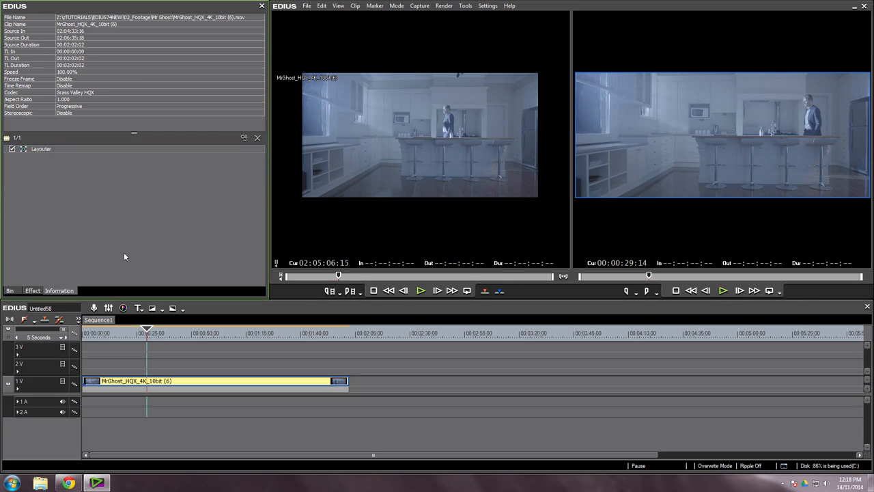
Step: Set the current project's video quantization bit rate to 8bit and apply the project settings
click(487, 6)
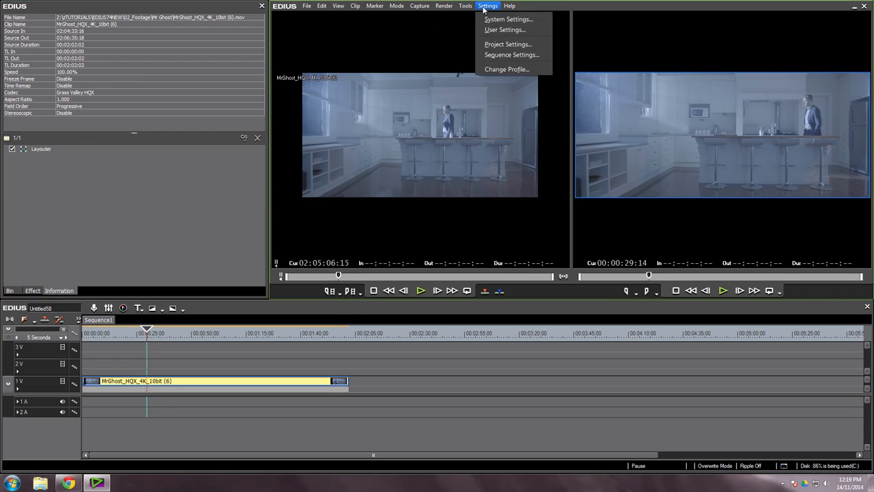
click(497, 43)
click(435, 270)
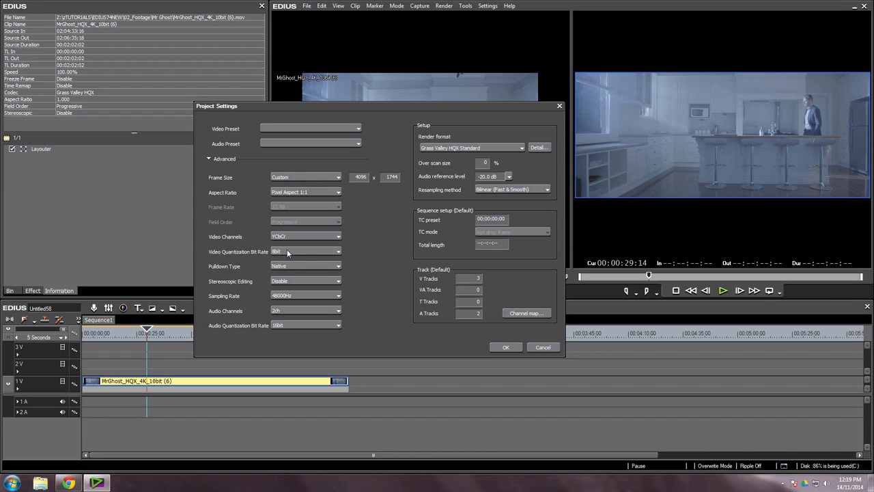
click(501, 347)
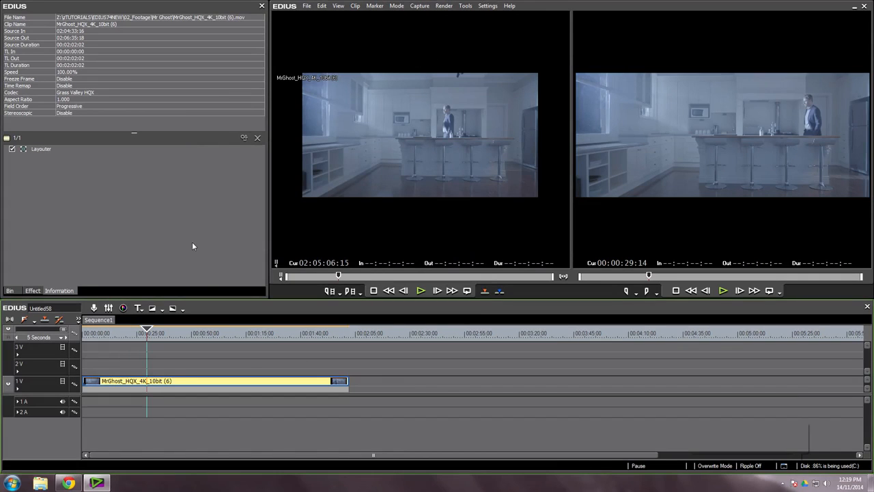
Step: Delete all keyframes in the clip's Layouter, move the image to Y position 52.6 px and apply
double_click(45, 148)
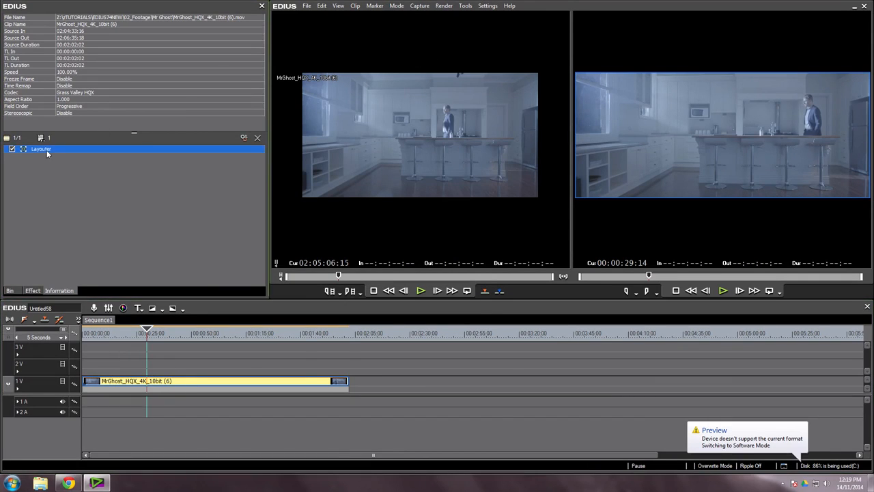
drag(375, 380, 196, 268)
key(Delete)
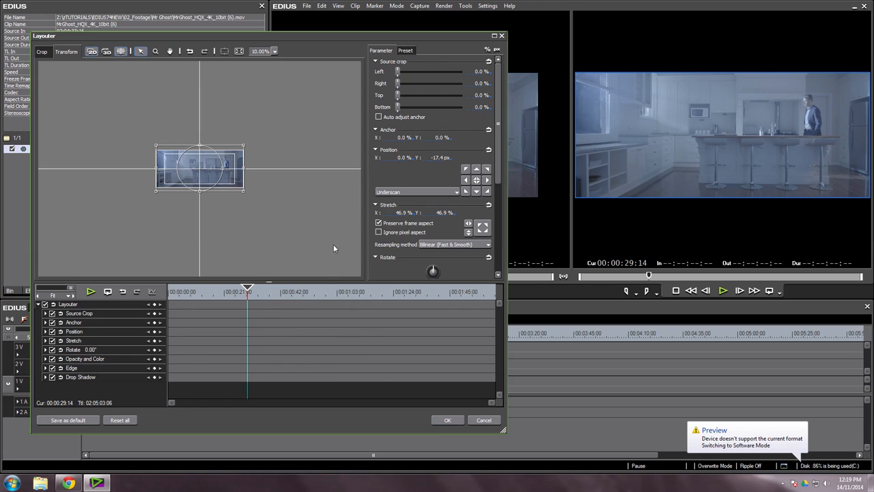
drag(223, 183, 228, 180)
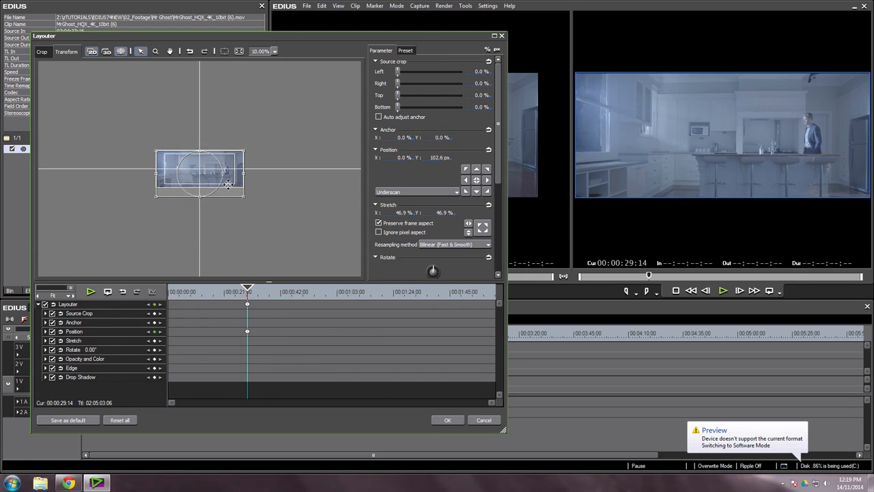
click(447, 420)
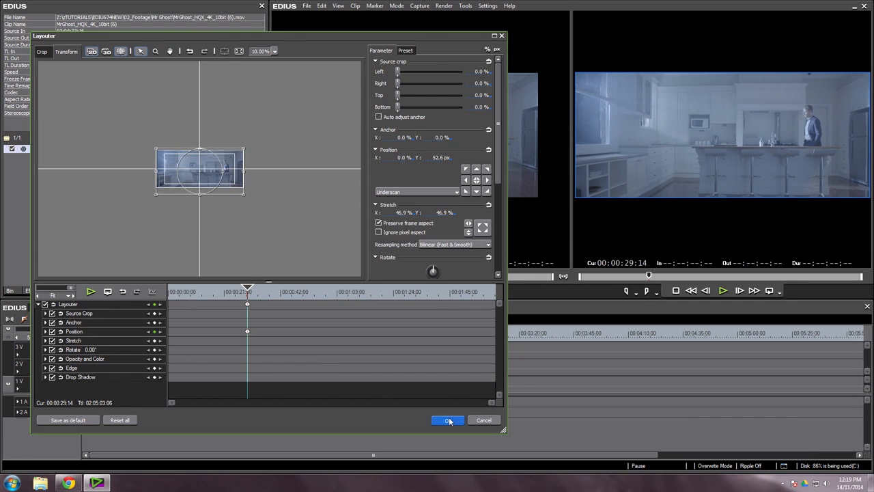
Step: Add a new YUV Curve filter to the timeline clip and open its settings
click(31, 290)
scroll(149, 195, down, 3)
drag(61, 129, 179, 381)
double_click(41, 157)
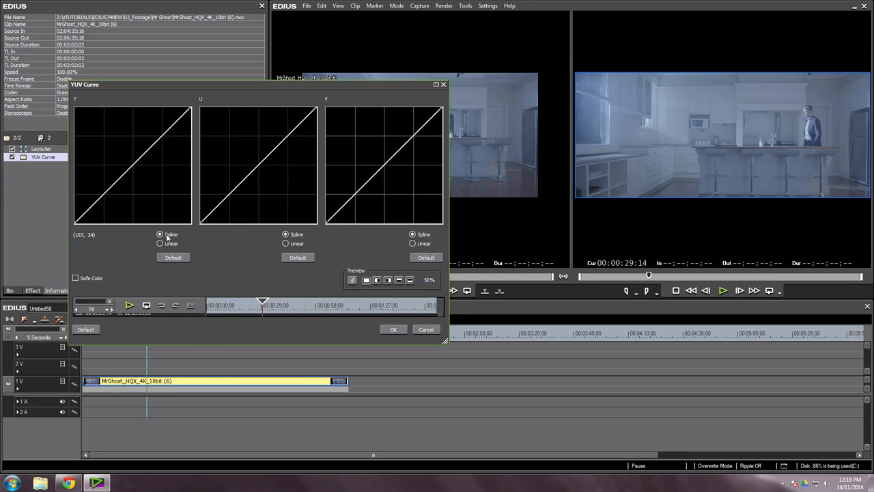
Step: Shape the YUV Curve filter's Y curve into a steep contrast curve, pulling the shadows down and raising the highlights
drag(108, 203, 116, 219)
drag(160, 172, 140, 140)
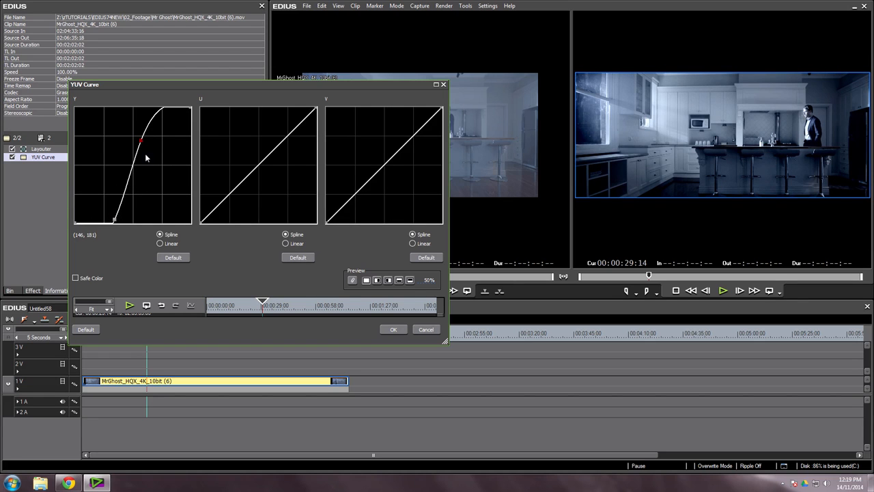
mouse_move(117, 214)
mouse_down()
mouse_move(114, 204)
mouse_move(114, 217)
mouse_up()
drag(139, 140, 137, 142)
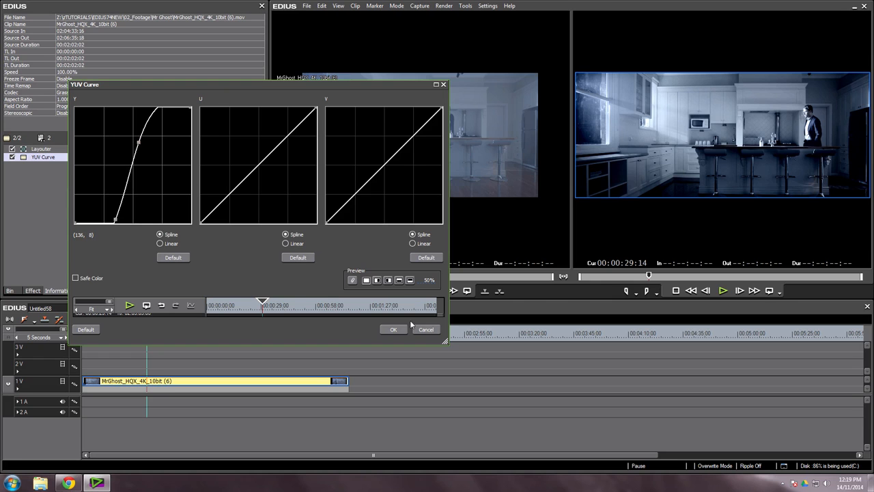
Step: Set the YUV Curve preview split to 100%, apply the filter and view the graded image full screen
click(379, 281)
drag(429, 281, 376, 104)
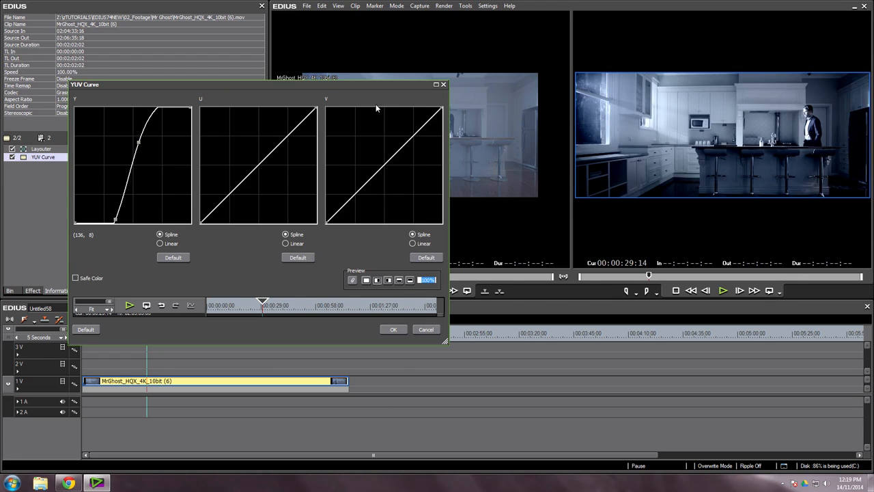
click(394, 331)
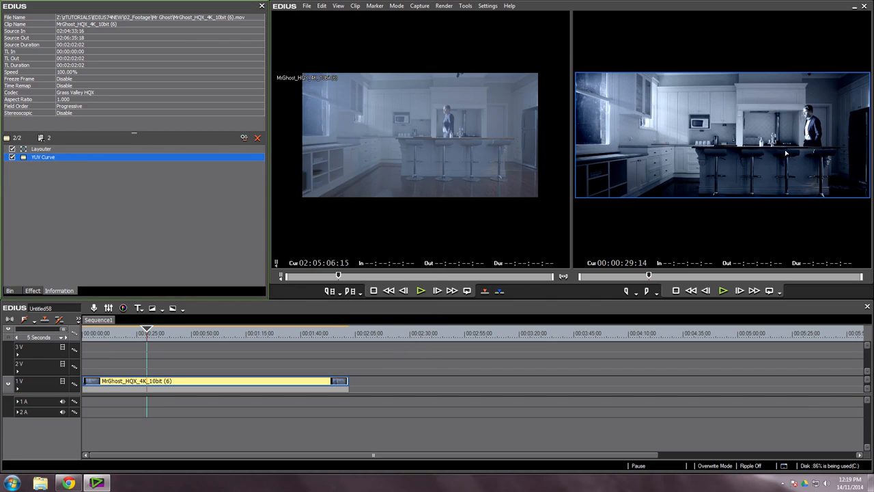
double_click(757, 141)
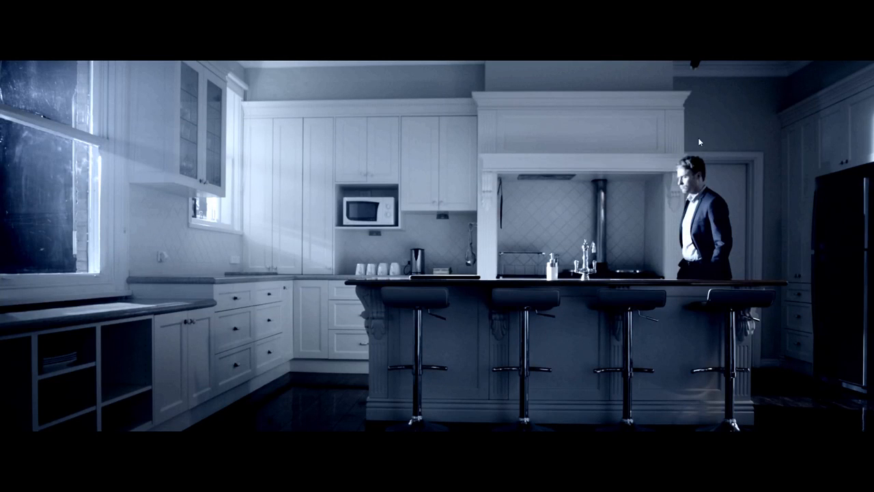
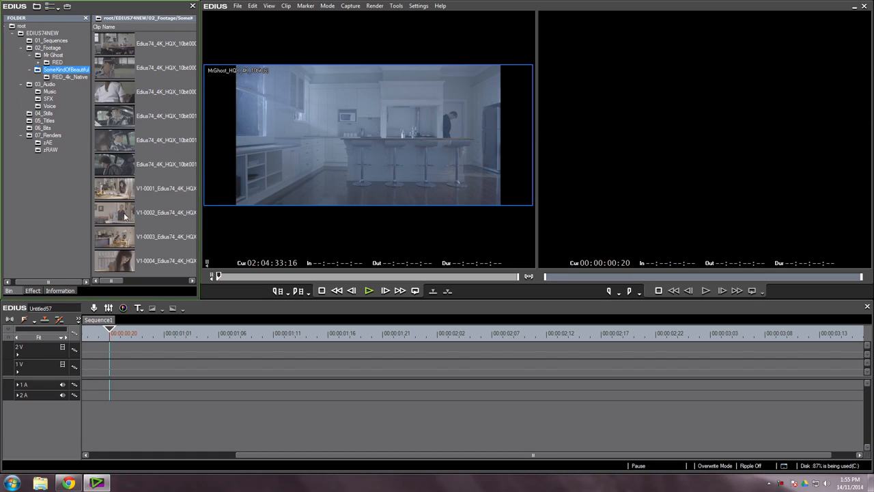
Step: Load the V1-0001 clip from the SomeKindOfBeautiful folder, mark its in point at 02:59:34:08 and play on
click(125, 216)
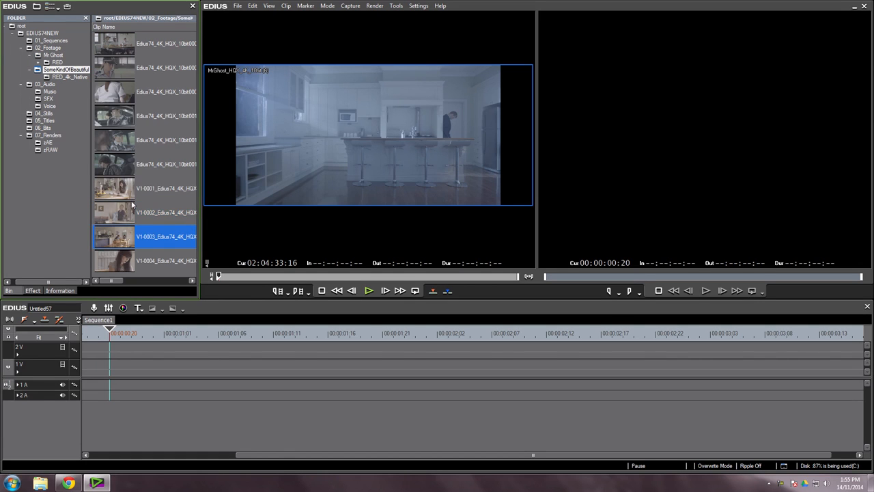
double_click(112, 189)
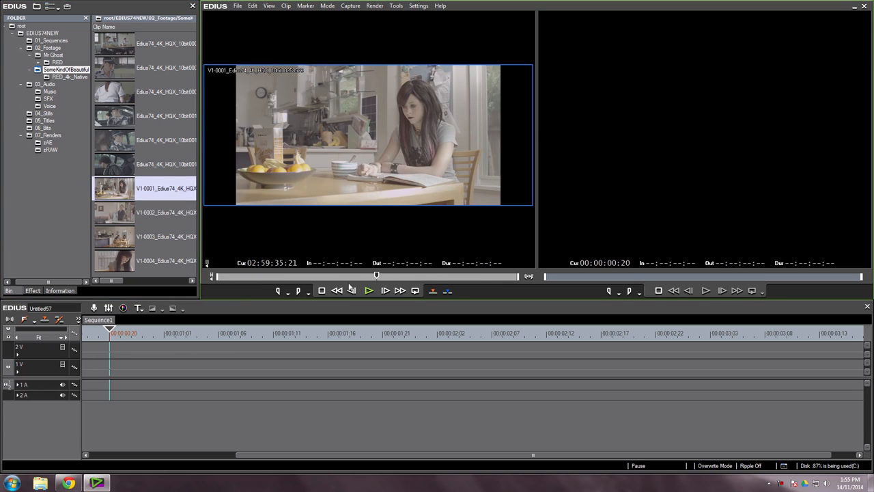
key(i)
click(370, 288)
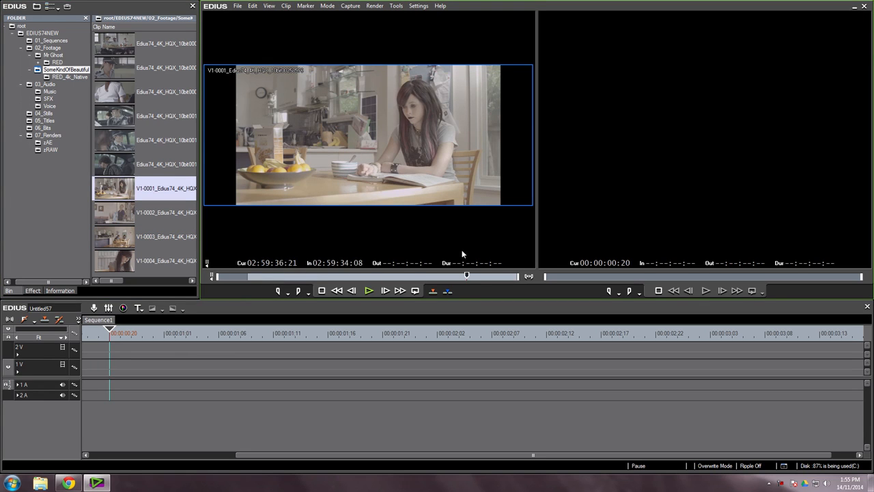
Step: Mark the V1-0001 clip's out point at 02:59:36:21, add it at the start of the timeline and play it back
click(273, 375)
key(Home)
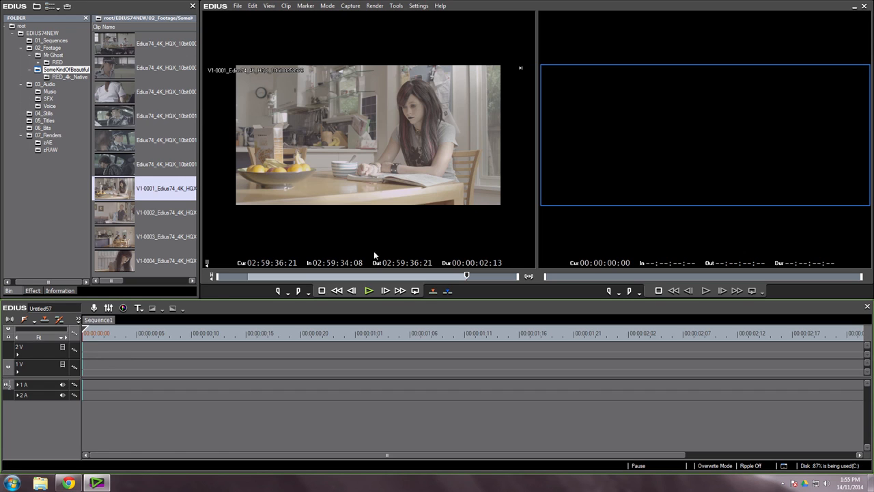
click(433, 291)
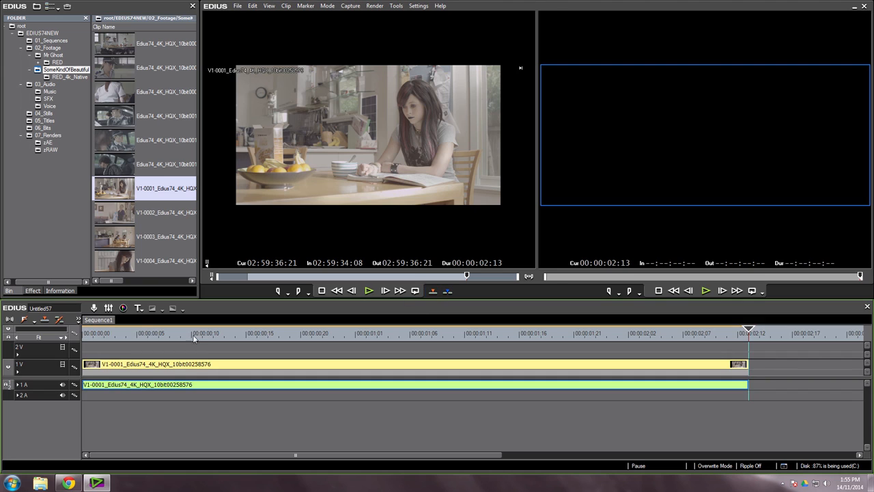
key(Home)
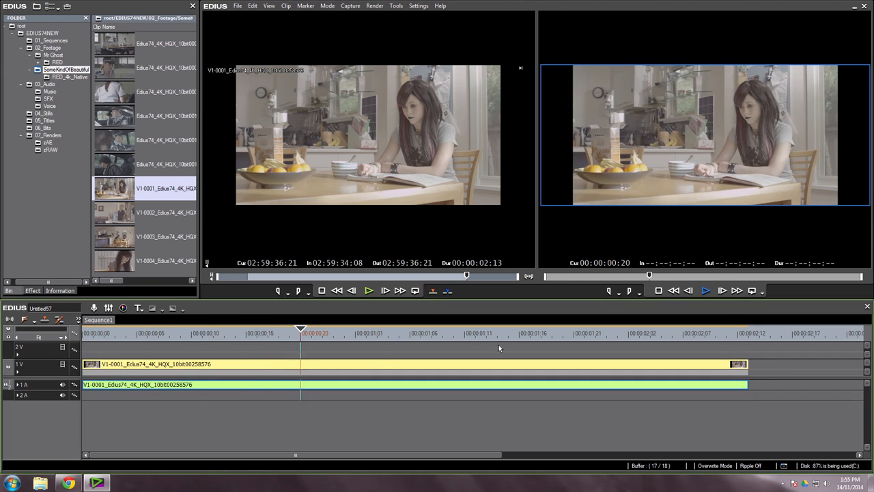
Step: Apply the Fit Width preset in the V1-0001 clip's Layouter with the image shifted slightly down, and save the project
click(372, 369)
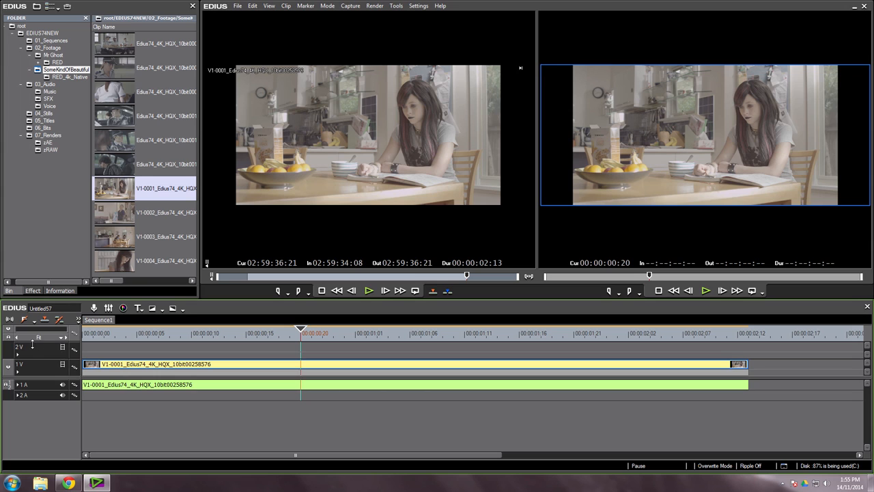
click(65, 292)
double_click(41, 148)
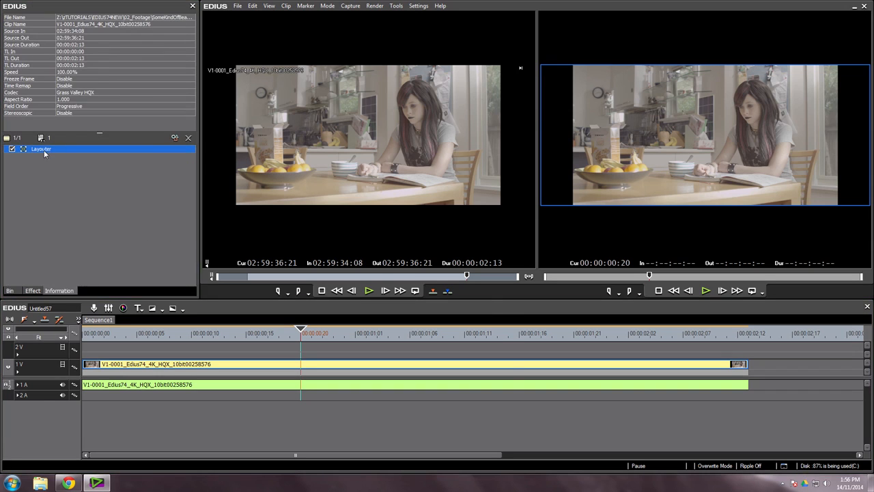
click(401, 51)
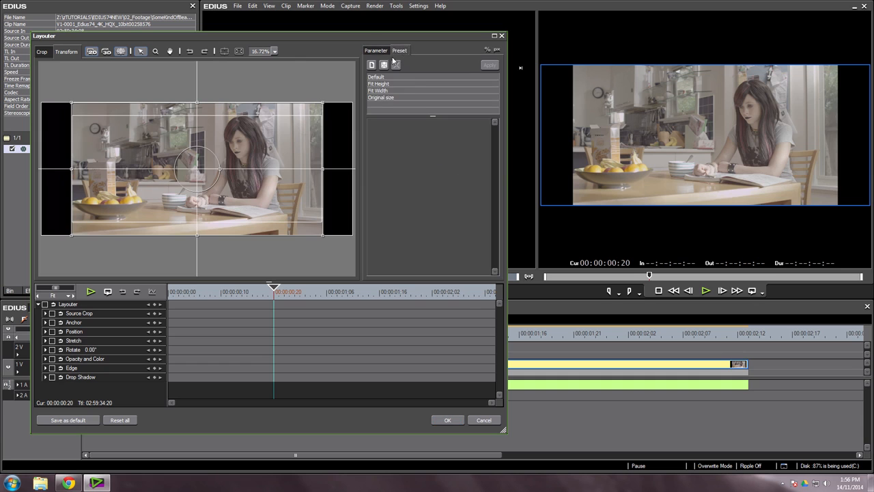
double_click(378, 91)
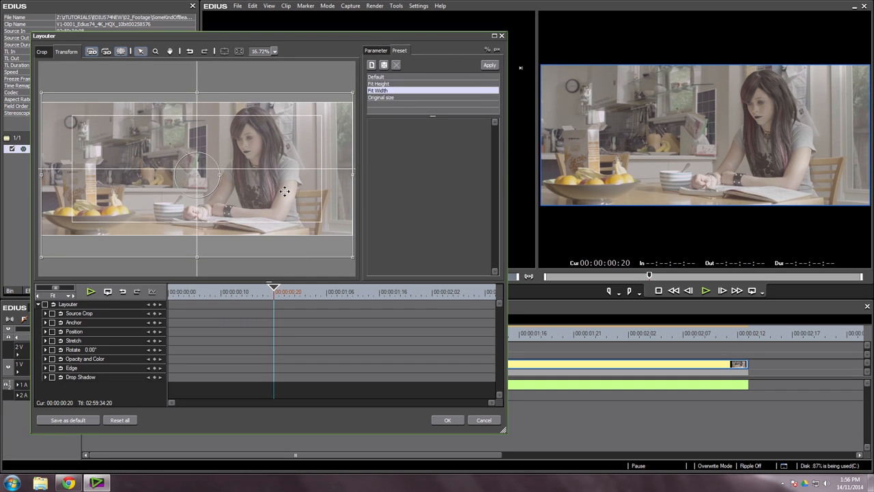
click(484, 421)
key(ctrl+s)
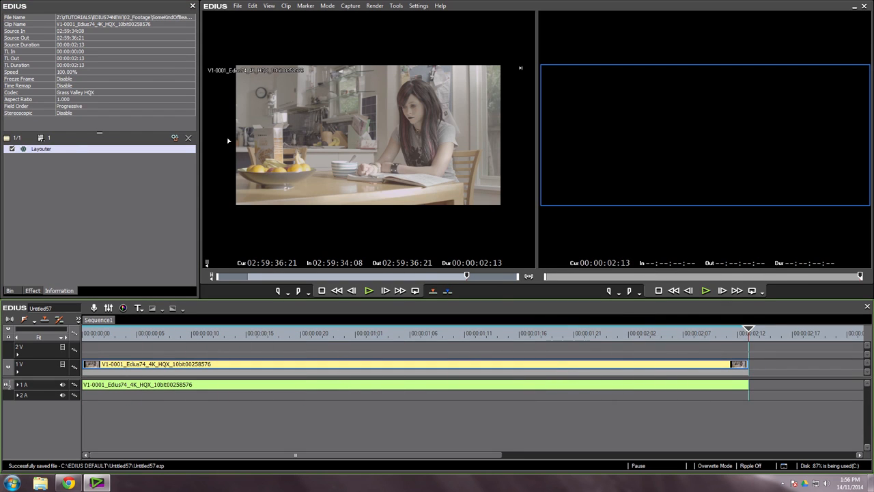
Step: Load the V1-0002 clip from the bin and mark its in point at 03:57:35:16
click(10, 290)
double_click(121, 217)
drag(360, 280, 248, 280)
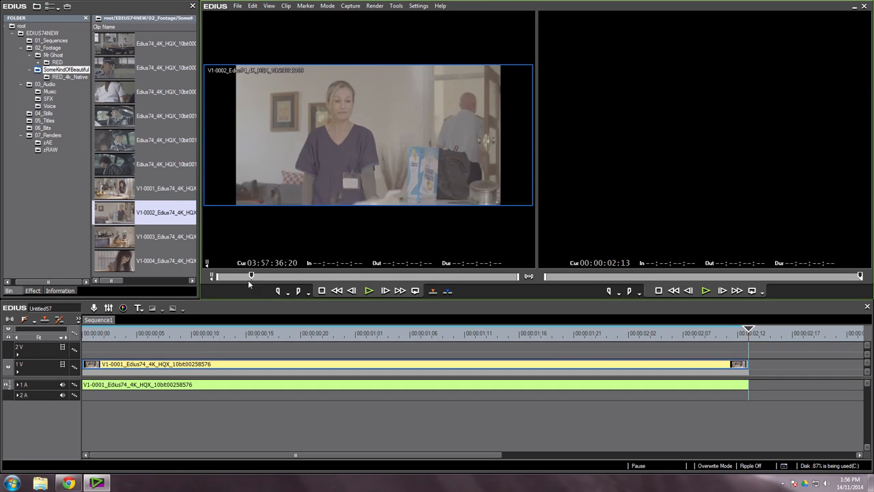
click(277, 291)
key(space)
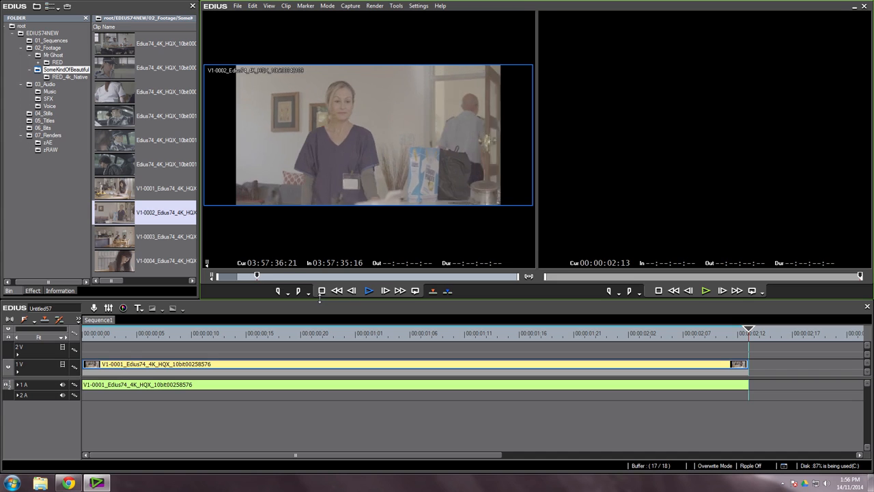
Step: Mark the V1-0002 clip's out point at 03:57:50:03 and add it to the timeline directly after the V1-0001 clip
key(l)
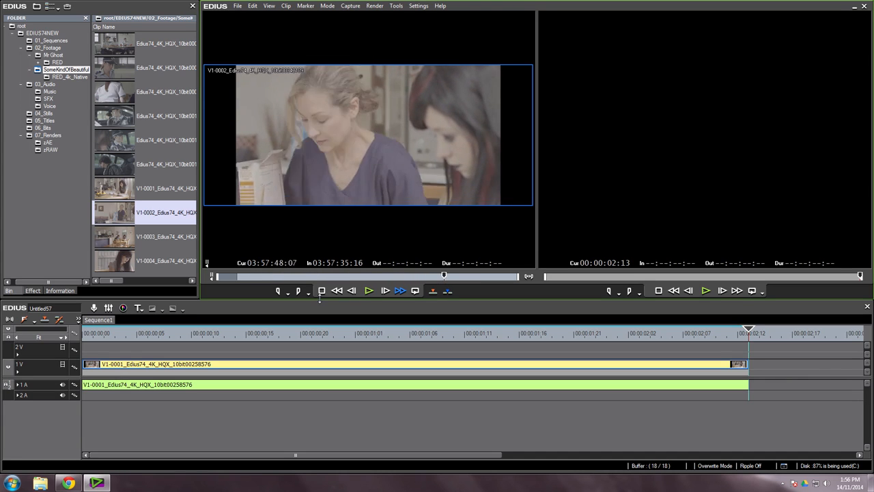
key(k)
key(o)
key(k)
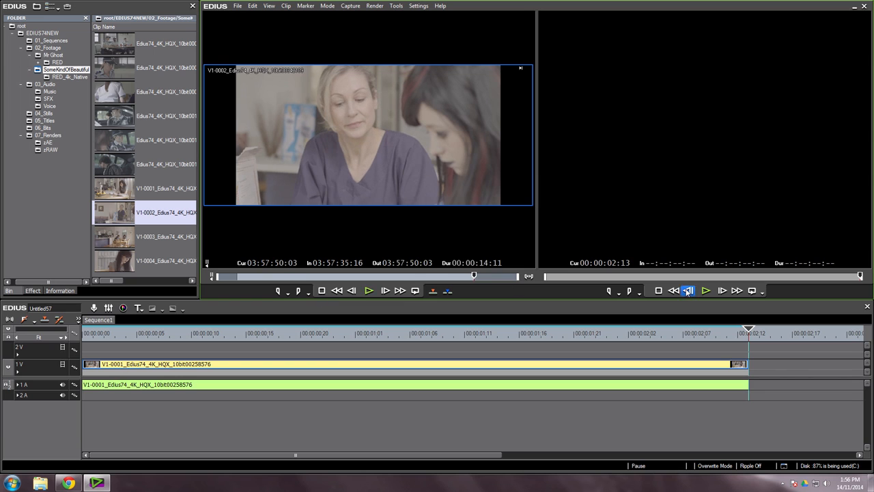
mouse_move(740, 341)
mouse_down()
mouse_move(706, 342)
mouse_move(755, 342)
mouse_up()
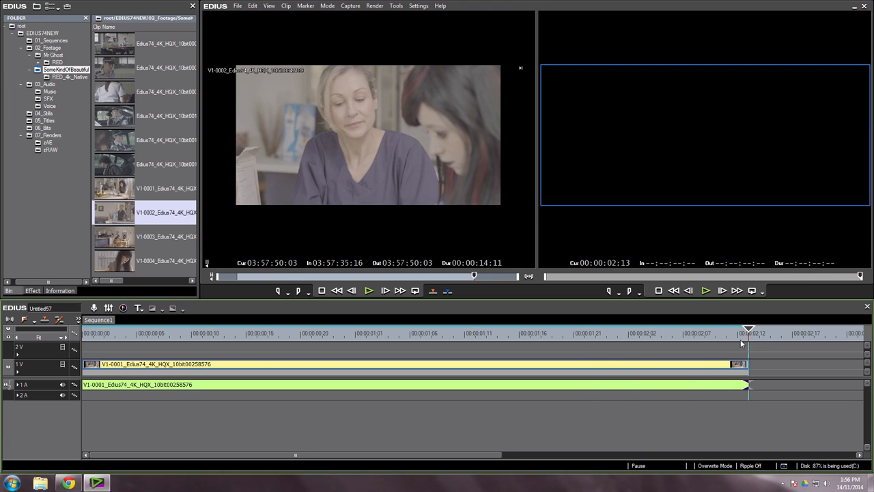
key(bracketright)
Step: Play the timeline across the cut between the V1-0001 and V1-0002 clips
scroll(253, 332, down, 6)
drag(131, 334, 82, 335)
scroll(153, 351, up, 1)
scroll(153, 350, up, 2)
drag(259, 334, 160, 333)
key(space)
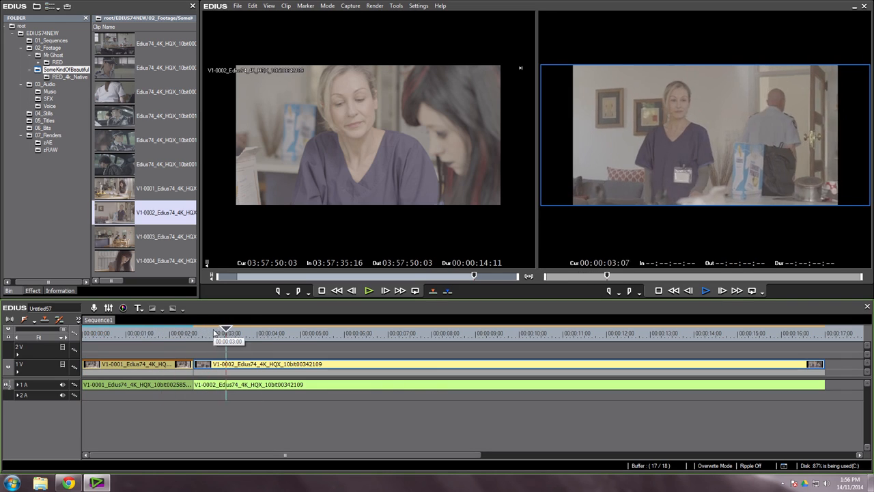
key(space)
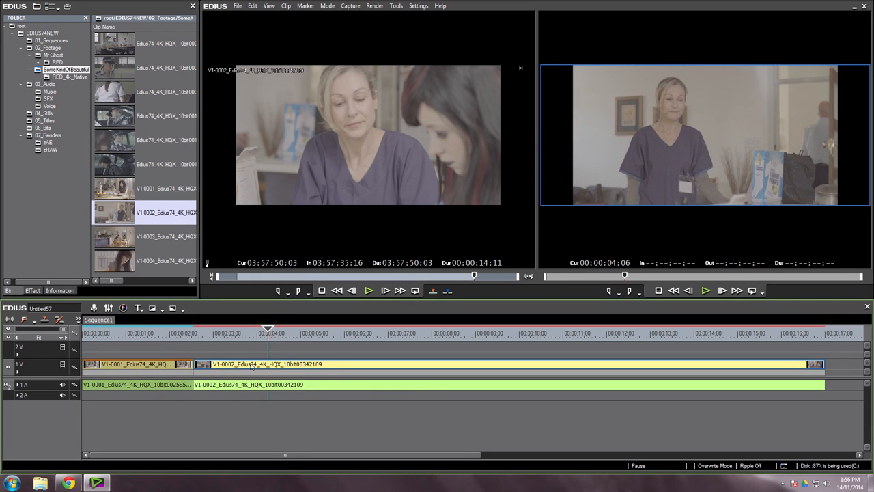
click(60, 290)
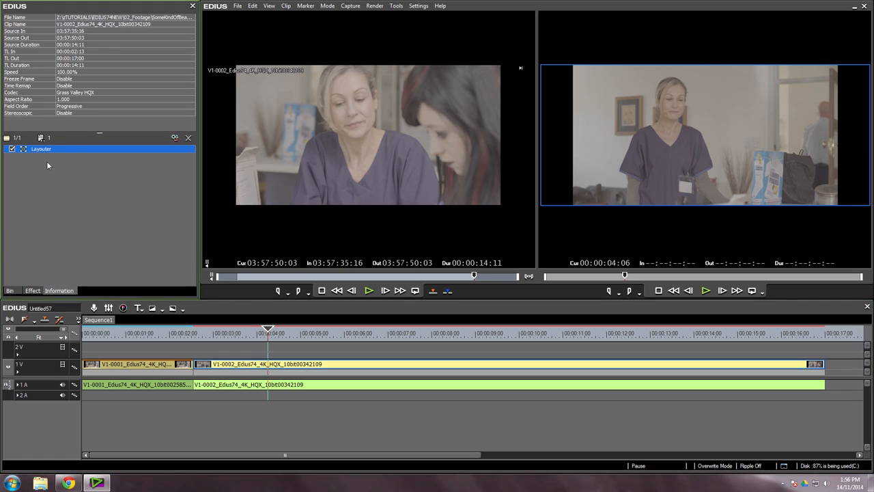
double_click(38, 149)
click(400, 50)
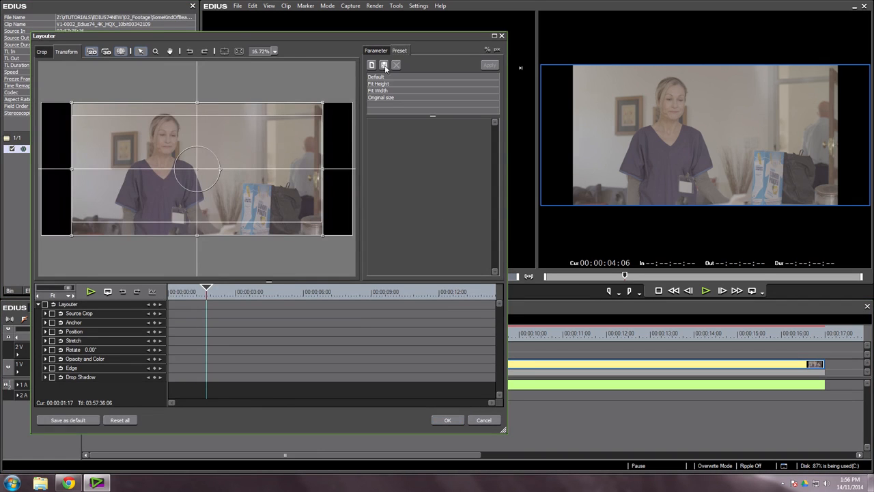
double_click(378, 93)
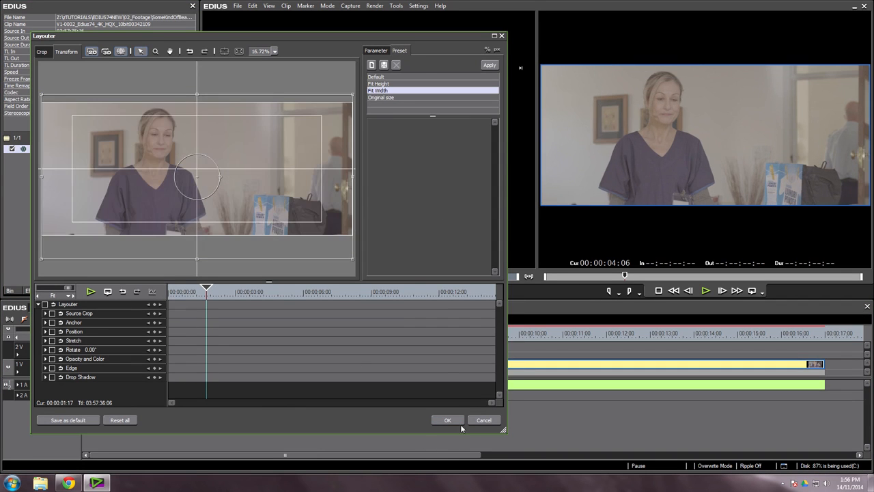
click(483, 419)
Step: Copy the V1-0001 clip's Layouter settings onto the V1-0002 clip and extend the V1-0002 clip's end to 00:00:18:13
click(158, 363)
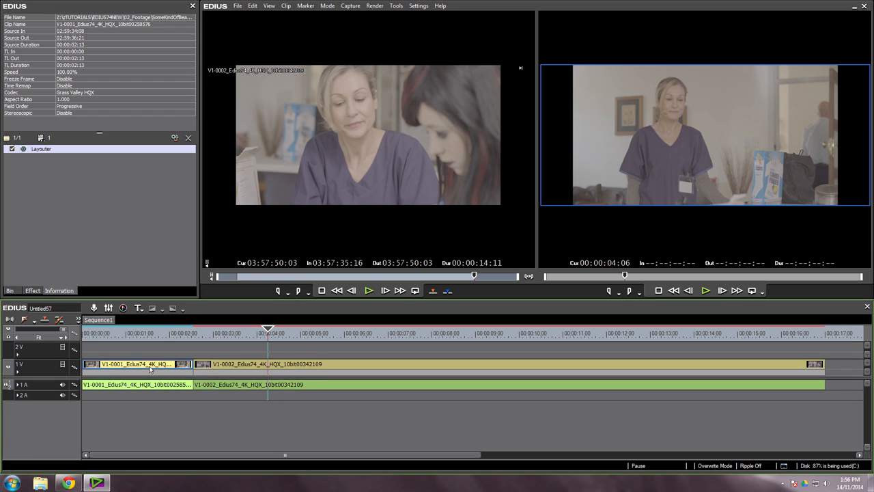
drag(41, 152, 290, 365)
drag(267, 339, 183, 343)
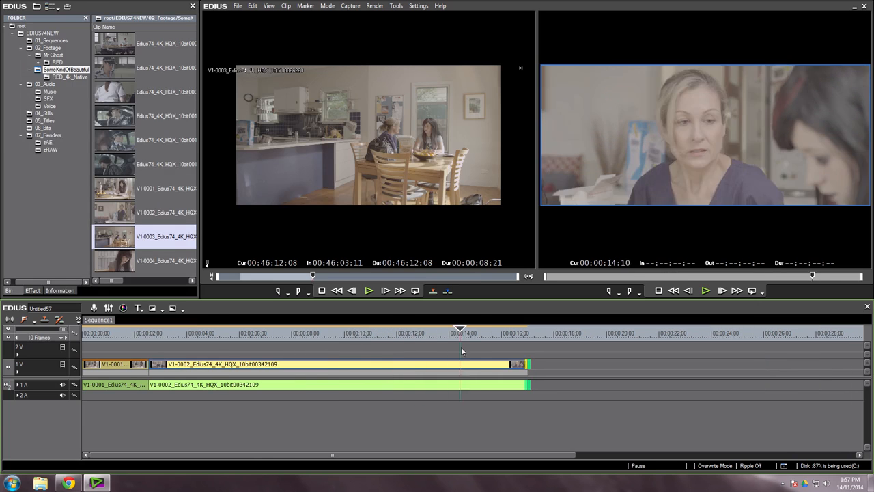
drag(499, 354, 598, 366)
drag(526, 337, 570, 349)
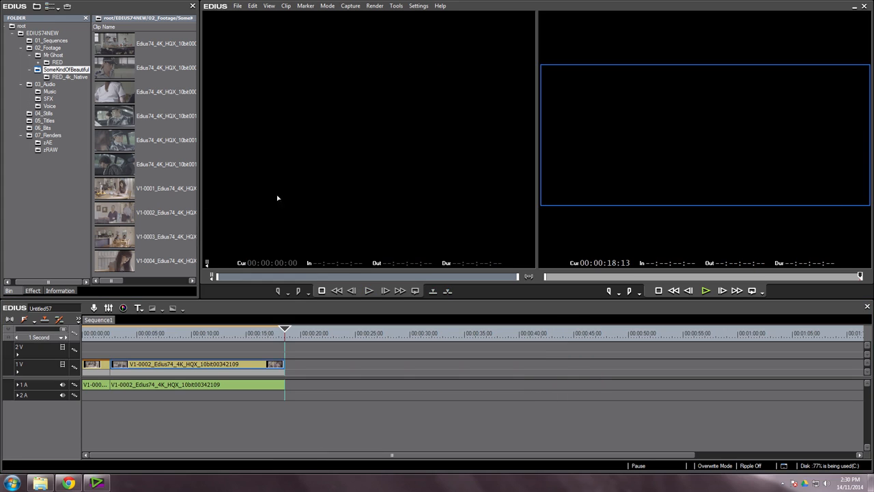
Step: Load the V1-0003 clip and mark its in point at 00:46:12:10 and its out point at 00:46:31:12
double_click(132, 240)
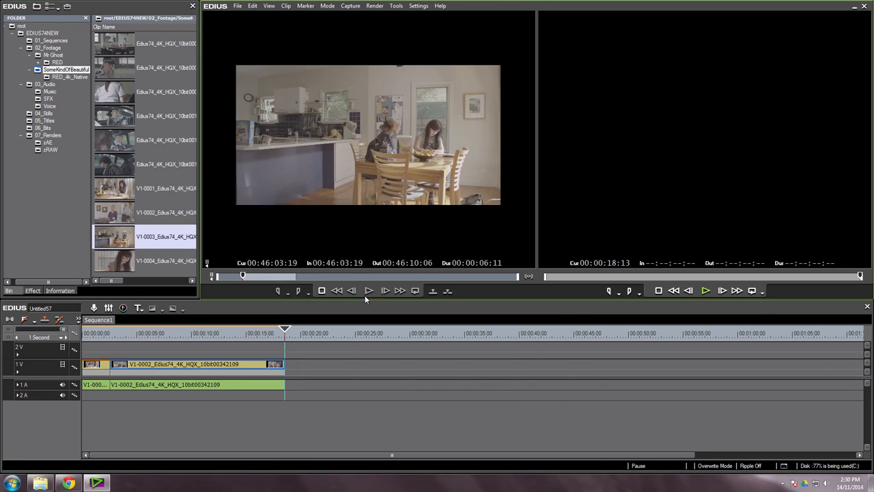
drag(176, 346, 272, 348)
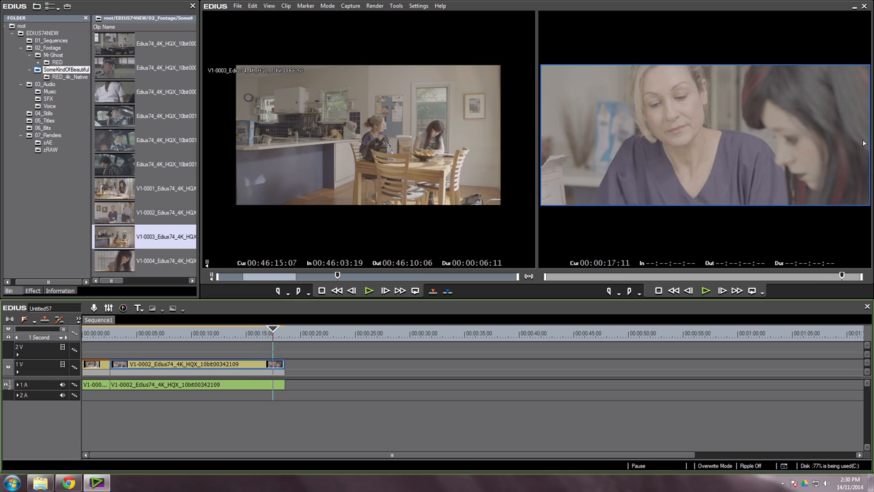
click(289, 350)
drag(337, 275, 458, 290)
key(i)
key(o)
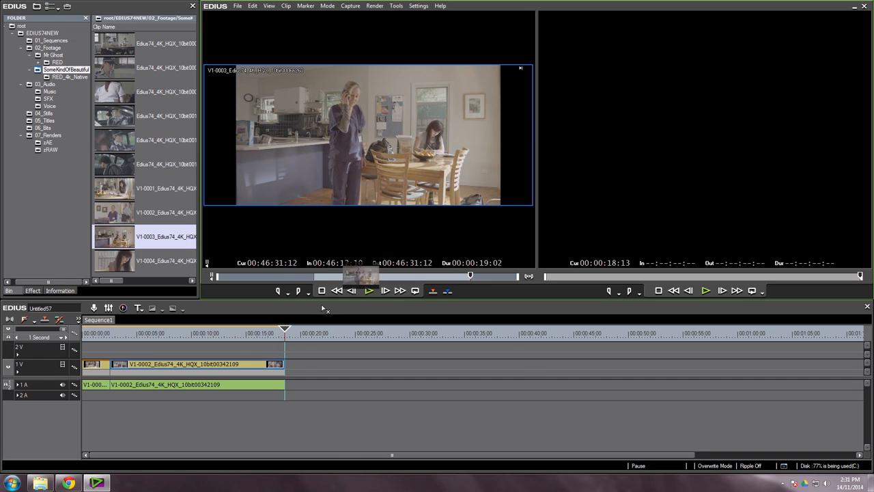
Step: Add the marked V1-0003 range after the V1-0002 clip, play across the cut and select the V1-0002 clip
key(])
click(274, 334)
key(space)
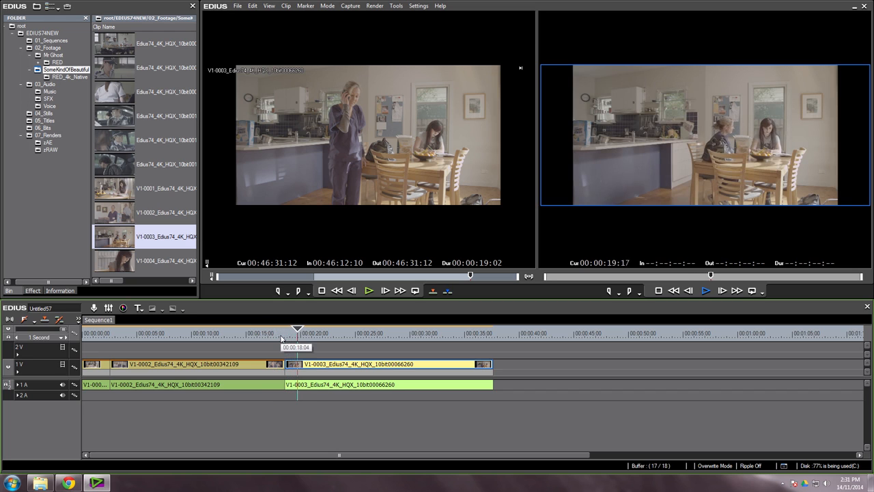
click(267, 368)
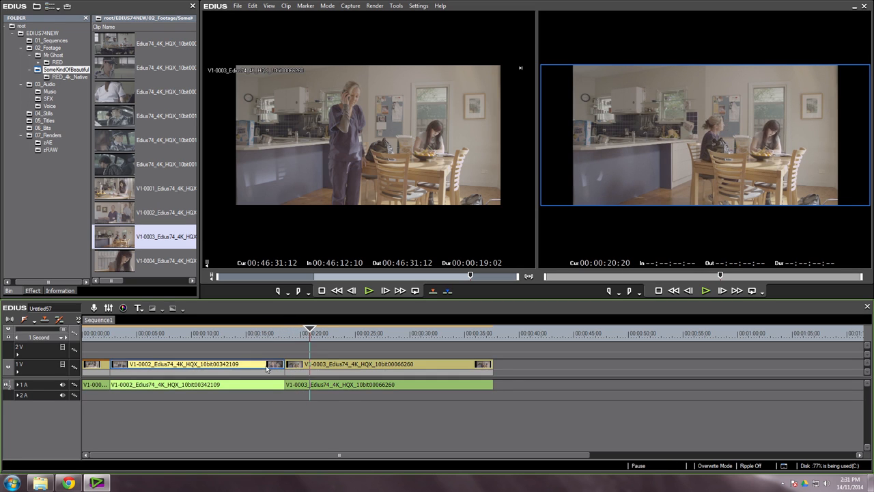
Step: Apply the Fit Width layout preset to the V1-0003 clip in the Layouter
click(311, 363)
drag(333, 340, 349, 347)
click(60, 290)
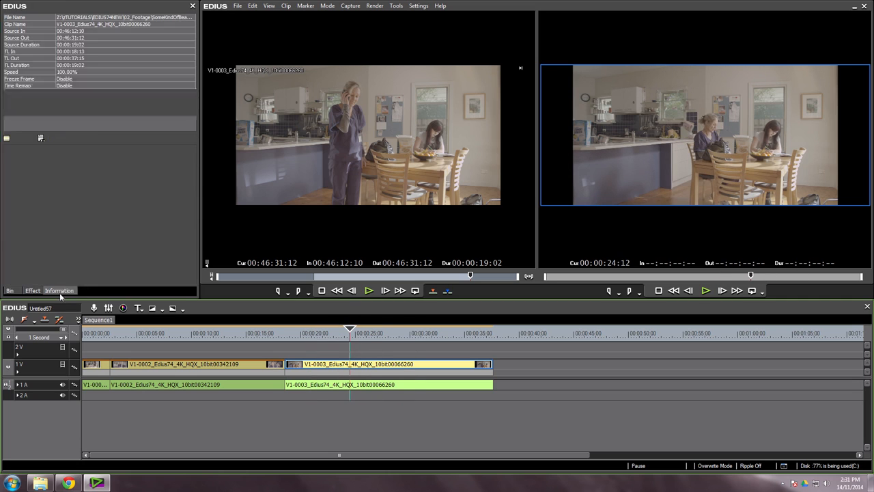
double_click(37, 149)
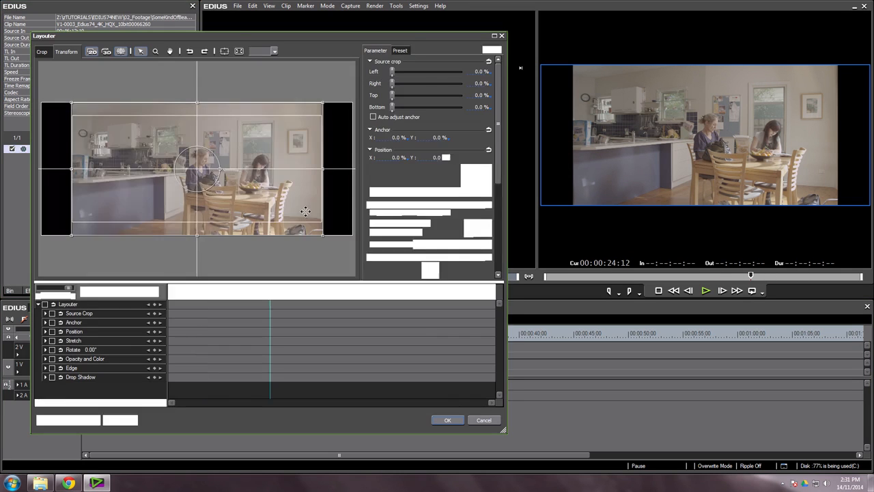
click(400, 51)
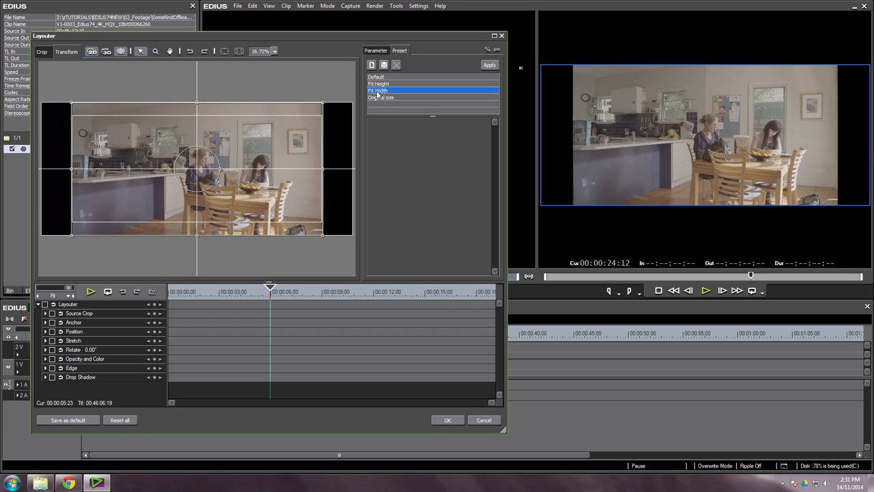
double_click(377, 93)
Step: Enable Layouter keyframing and add a Bezier Position keyframe at 00:00:07:11, before the woman stands up
drag(207, 294, 392, 295)
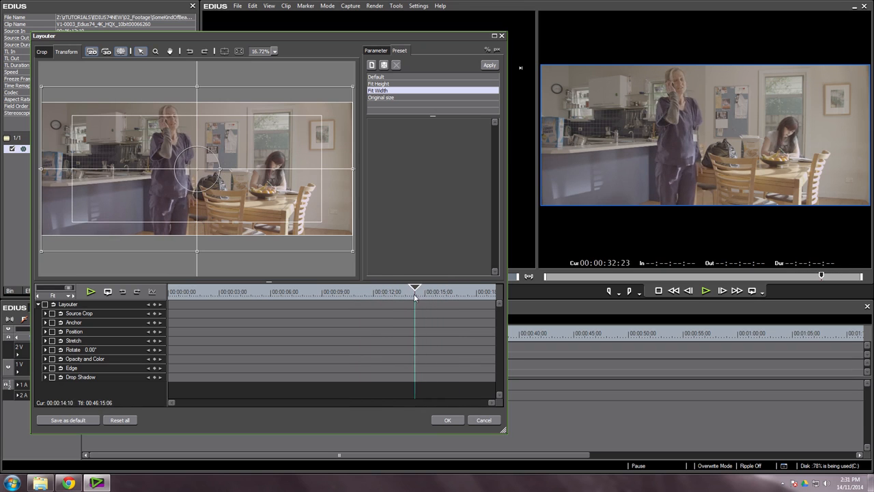
drag(366, 296, 295, 291)
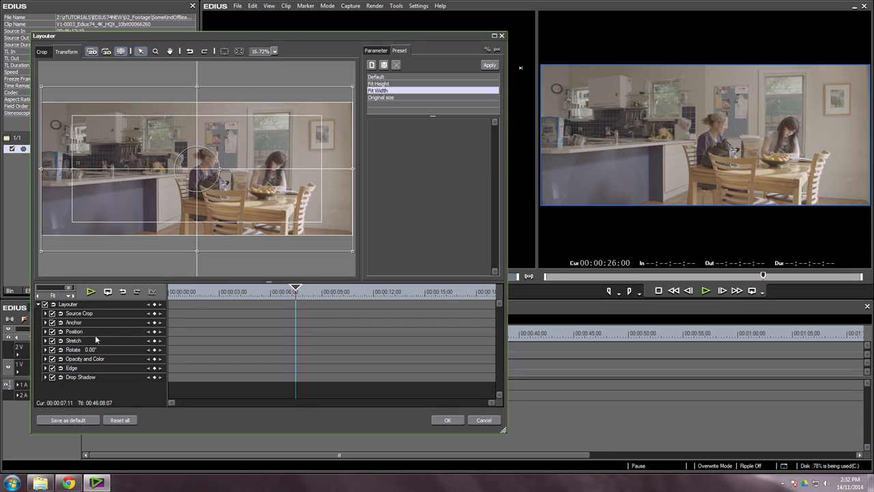
click(154, 331)
right_click(296, 331)
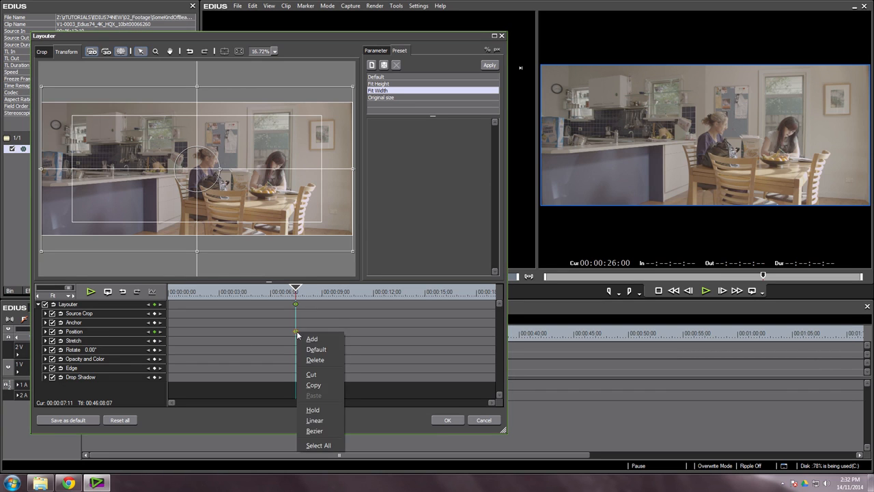
click(314, 431)
right_click(295, 332)
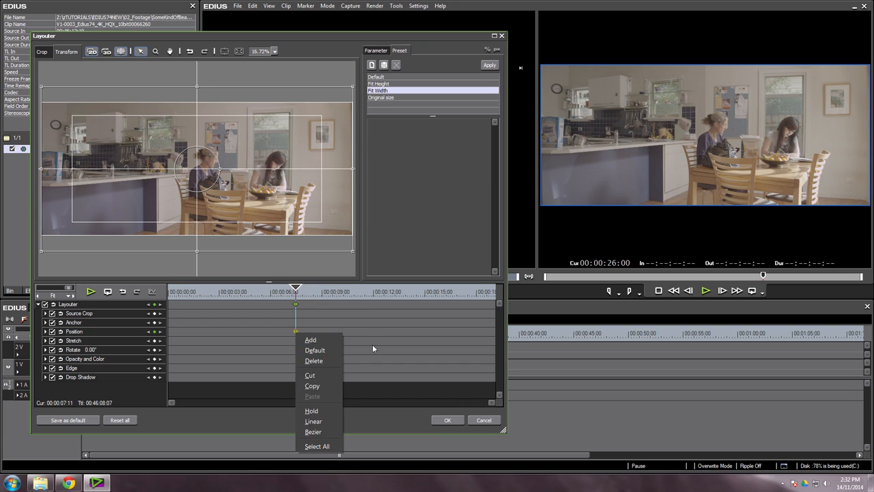
click(366, 315)
Step: Add a second Position keyframe at 00:00:11:09 with the image shifted down, and play back the move
drag(297, 293, 363, 308)
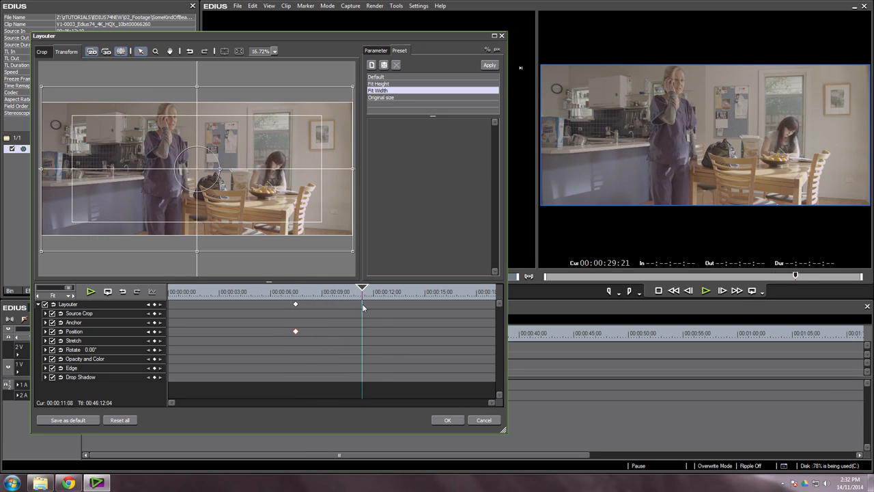
drag(283, 168, 286, 177)
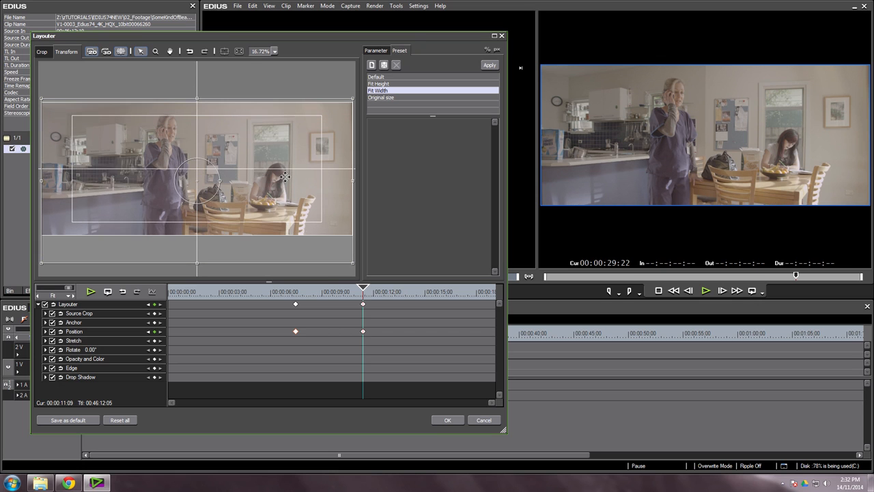
drag(341, 290, 258, 290)
key(space)
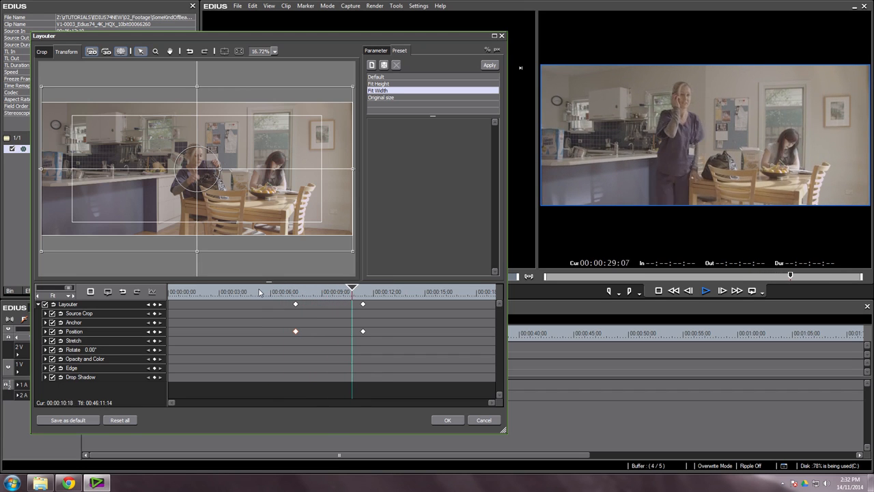
Step: Move the second Position keyframe to 00:00:10:12 and replay the reframing move
drag(318, 292, 322, 301)
click(362, 304)
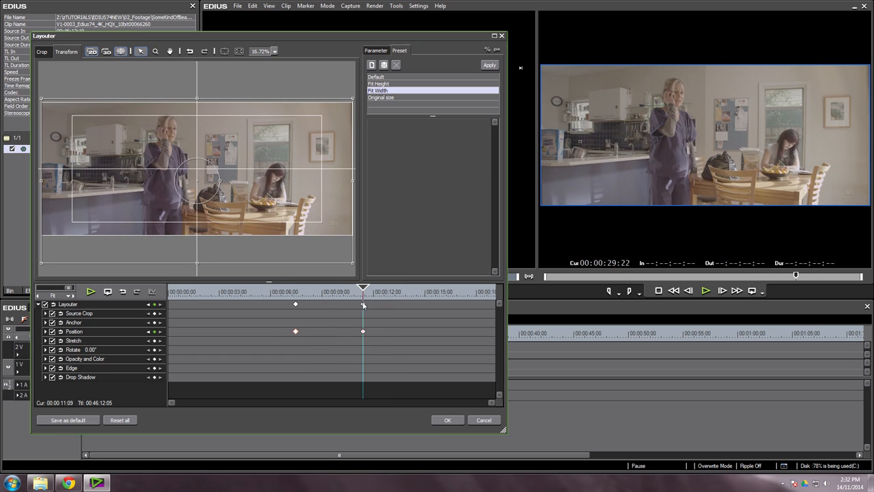
drag(355, 295, 347, 295)
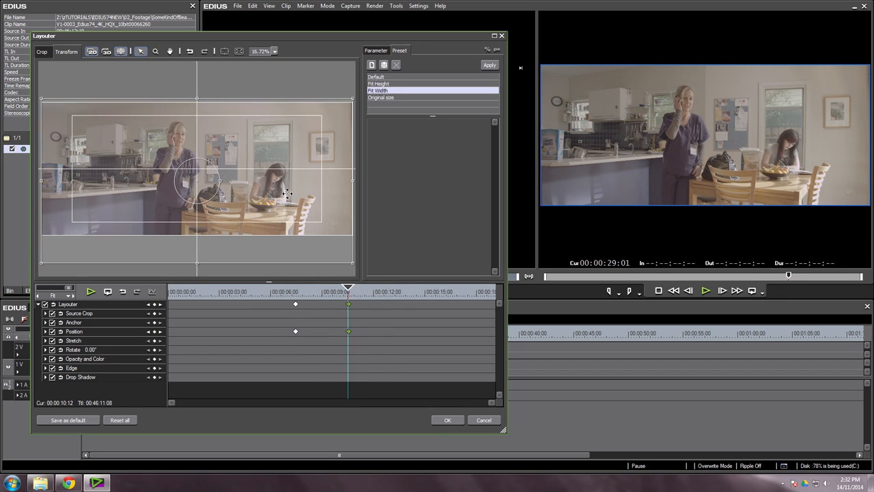
click(280, 301)
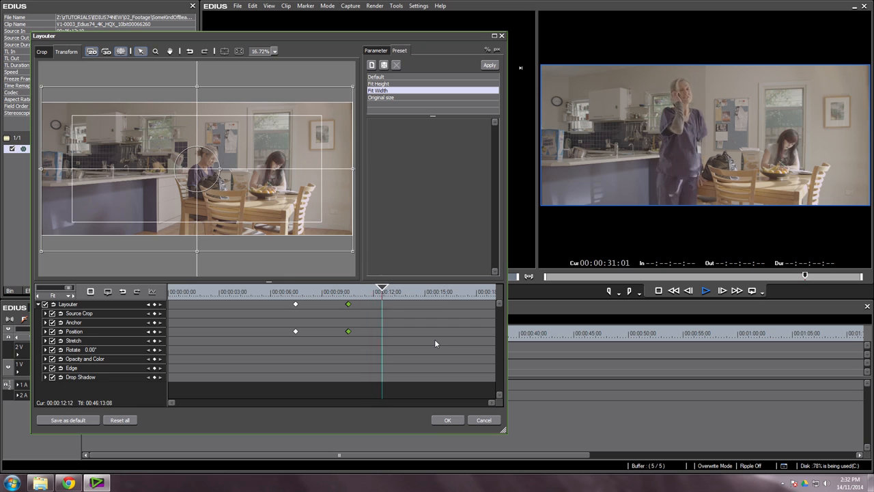
key(space)
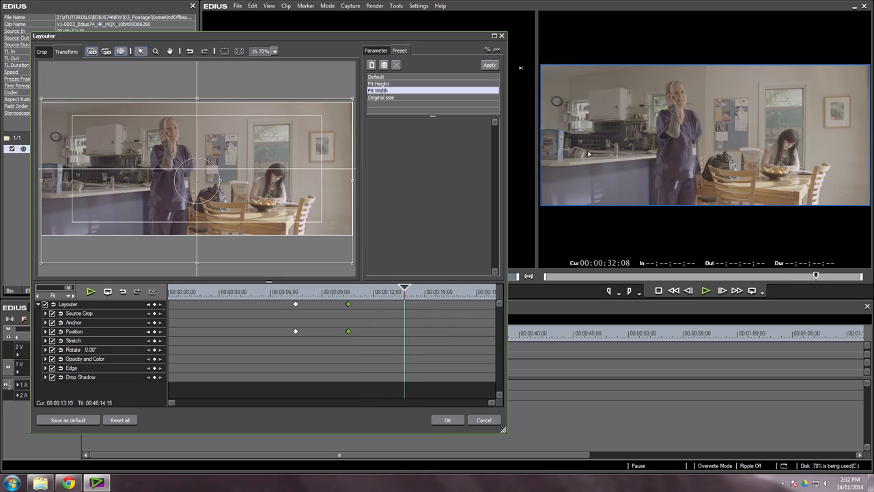
Step: Delete both Position keyframes and turn off keyframing for the whole layout
drag(364, 303, 302, 297)
key(Delete)
key(Delete)
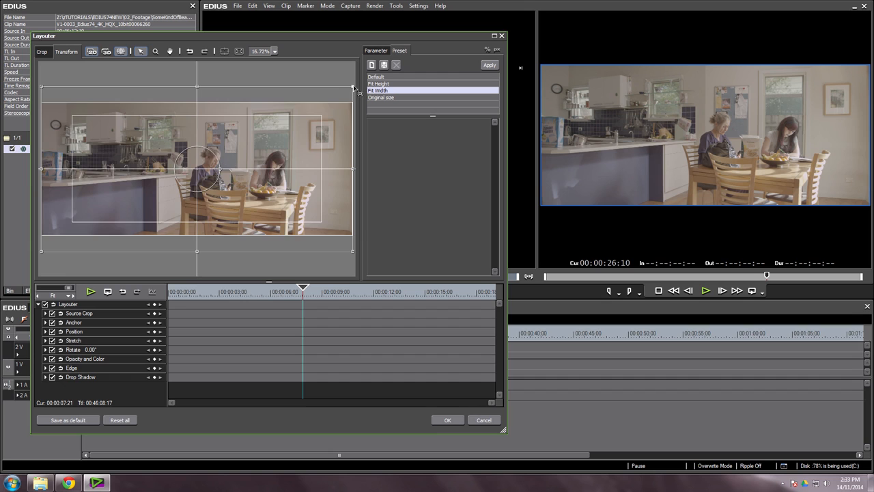
click(45, 305)
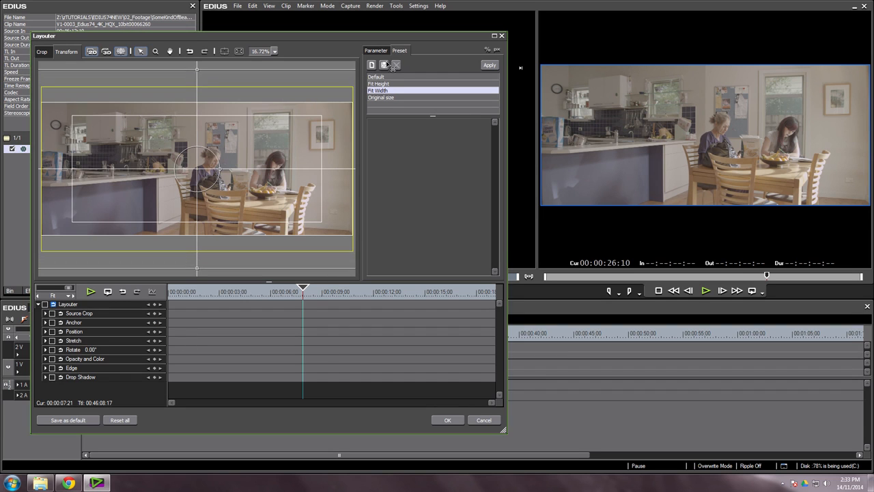
Step: Enlarge the image to about 121.4 %, reframe it around the two women, and add a Bezier Position keyframe at 00:00:07:14
drag(390, 66, 389, 67)
mouse_move(298, 170)
mouse_down()
mouse_move(297, 148)
mouse_move(299, 169)
mouse_up()
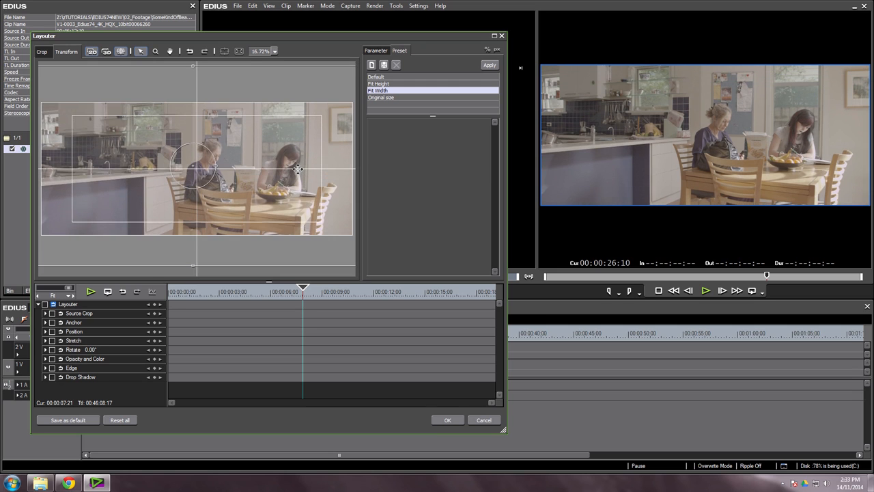
mouse_move(283, 295)
mouse_down()
mouse_move(179, 293)
mouse_move(419, 302)
mouse_move(298, 302)
mouse_up()
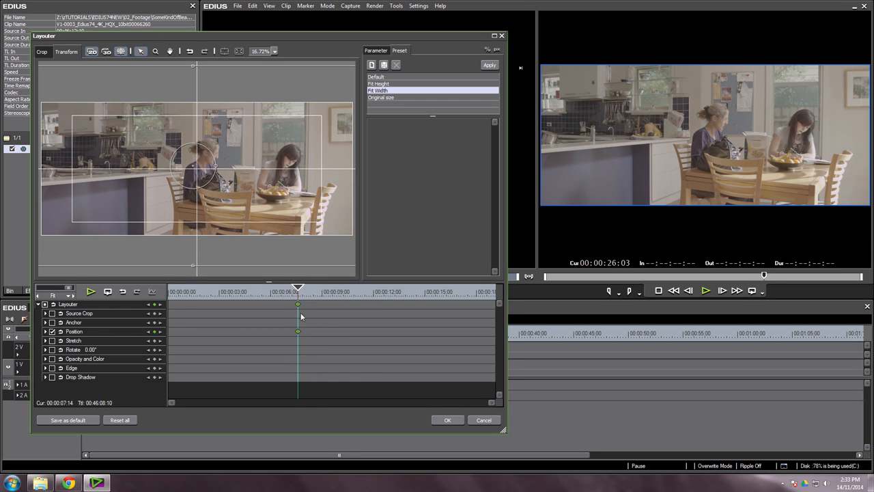
right_click(298, 333)
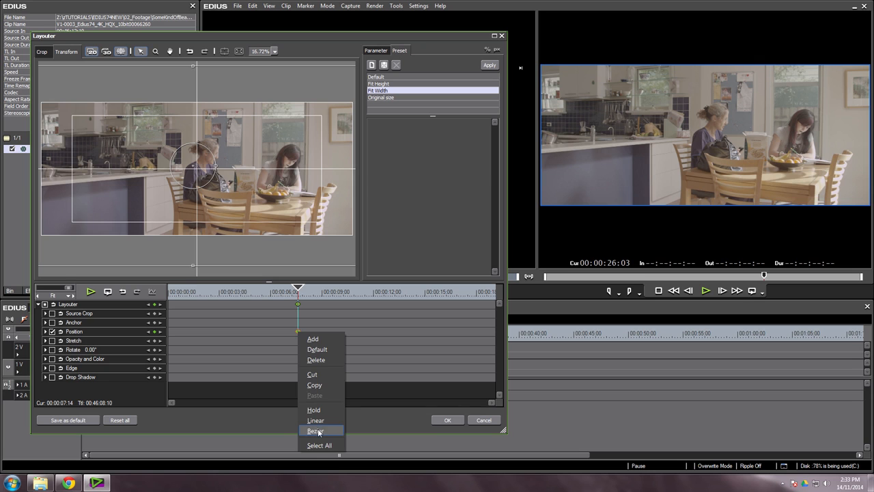
click(315, 431)
Step: Add a second Position keyframe at 00:00:12:03 with the image shifted down, apply the layout and play the move on the timeline
drag(307, 301, 376, 307)
drag(333, 206, 333, 230)
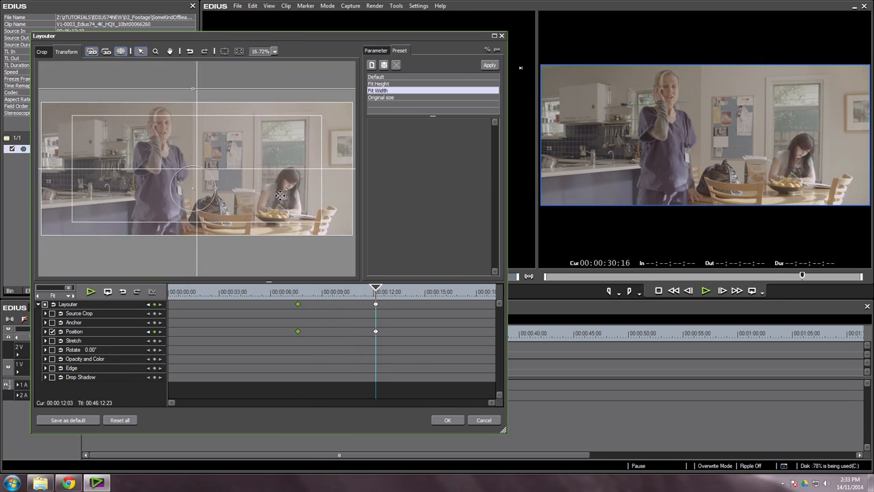
drag(335, 298, 272, 299)
key(space)
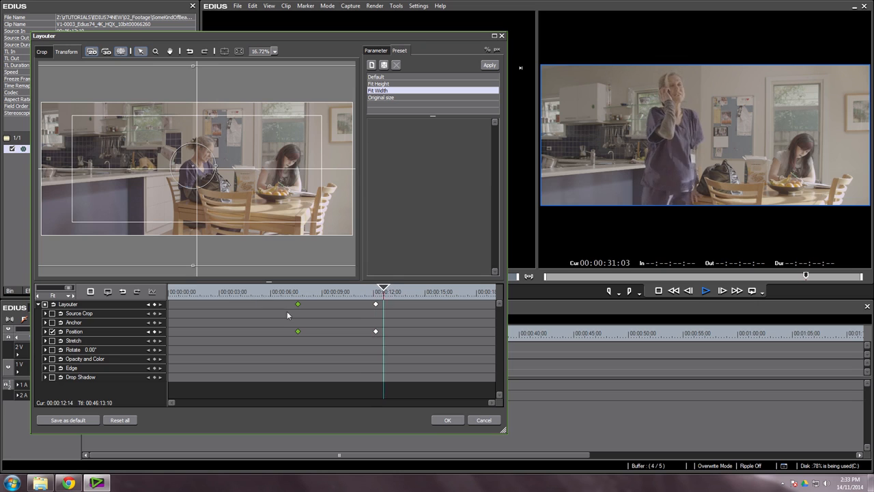
click(293, 292)
click(260, 291)
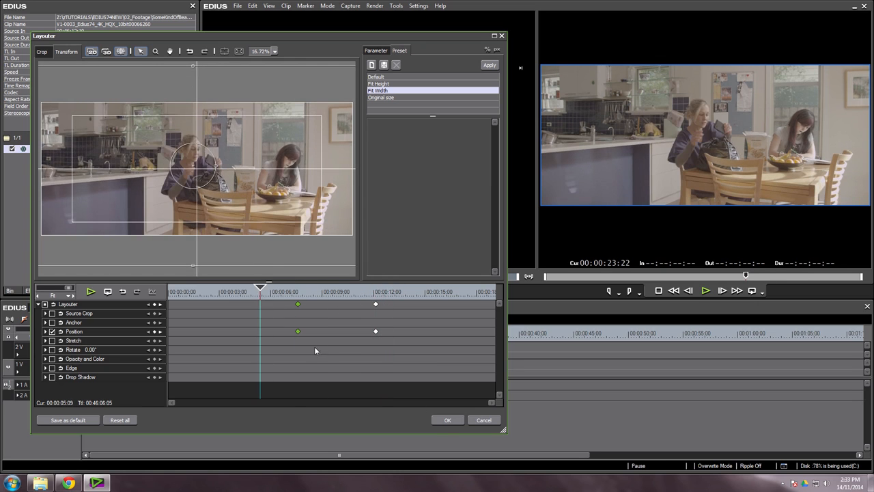
click(448, 421)
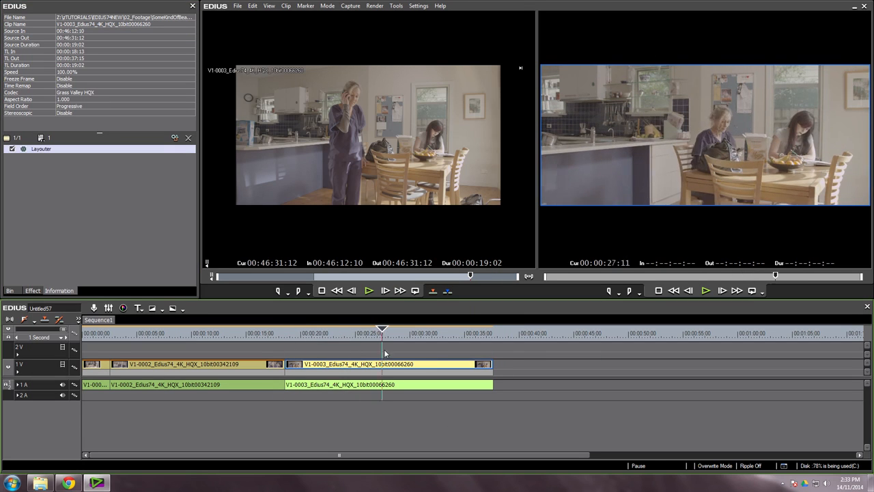
click(322, 354)
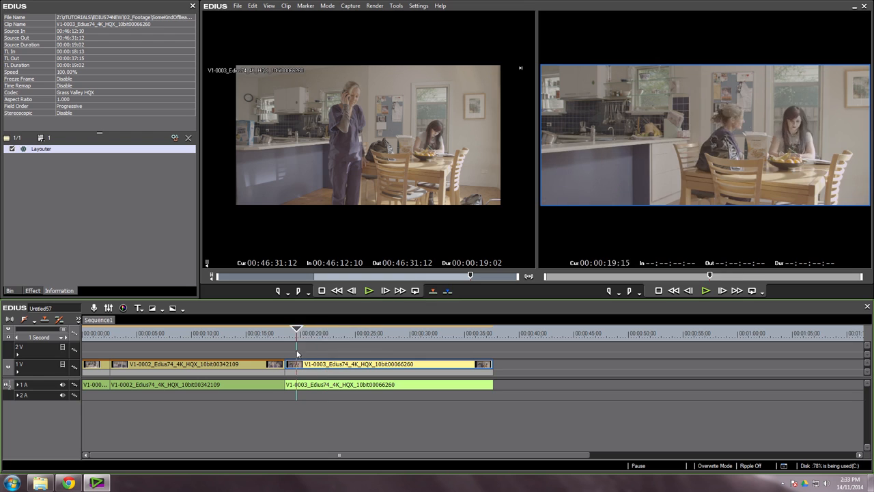
mouse_move(368, 360)
mouse_down()
mouse_move(406, 358)
mouse_move(352, 356)
mouse_up()
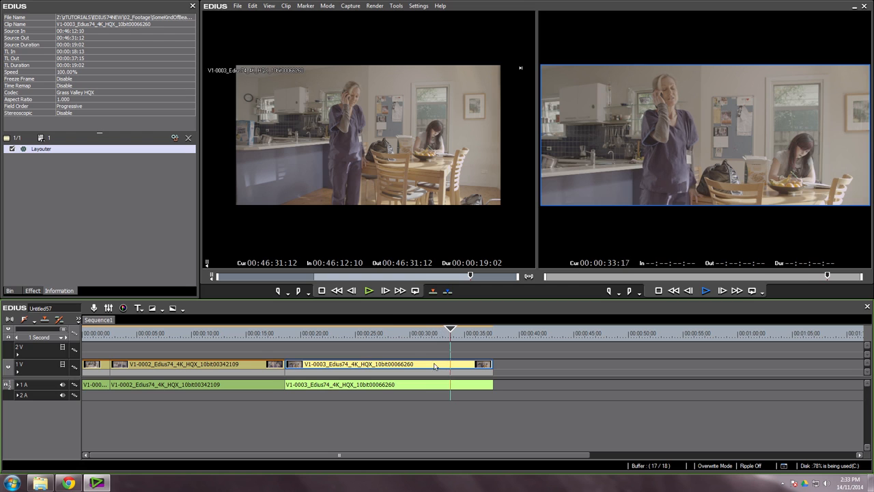
Step: Set the V1-0003 clip's Layouter resampling method to Lanczos 3 (Hi-Quality) and play the end of the clip
double_click(45, 151)
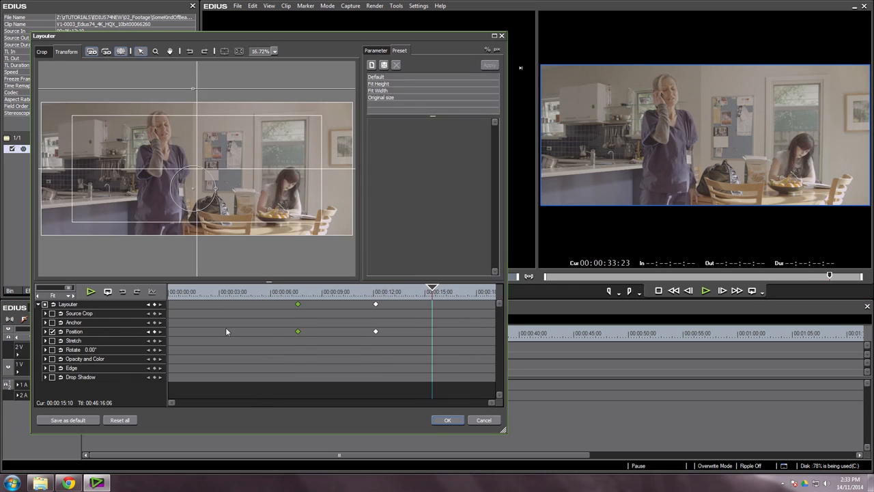
click(378, 293)
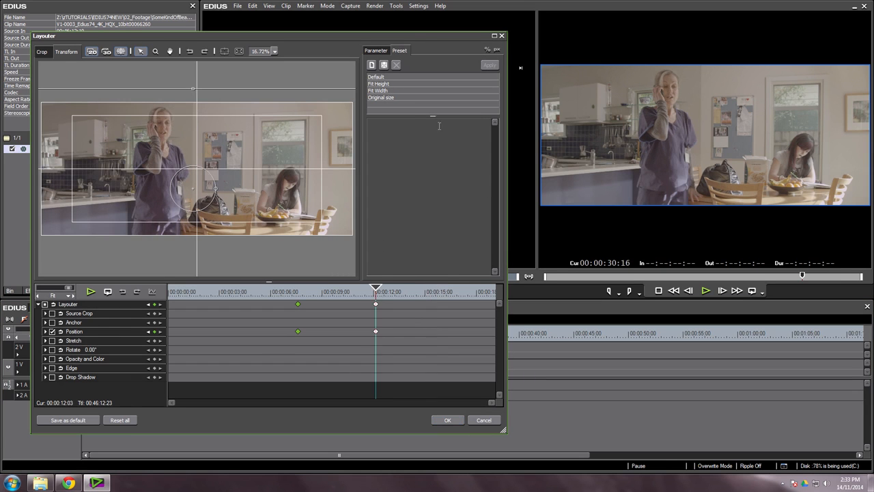
click(377, 50)
click(437, 244)
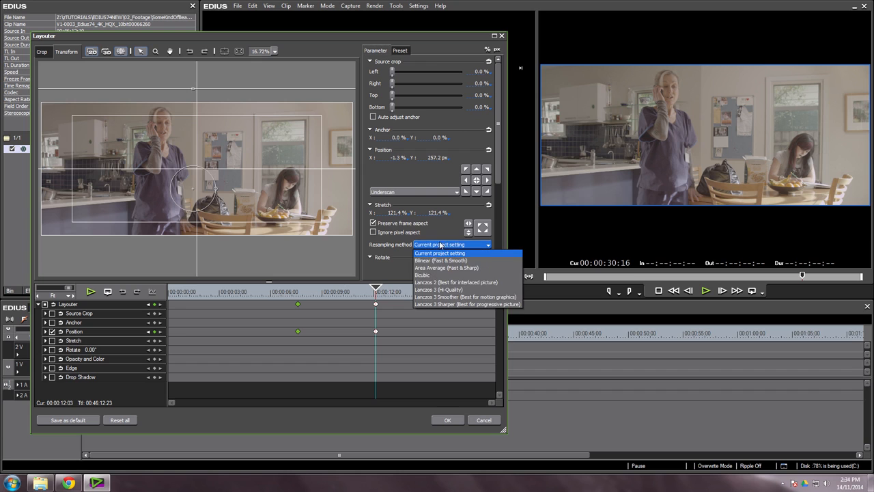
click(441, 290)
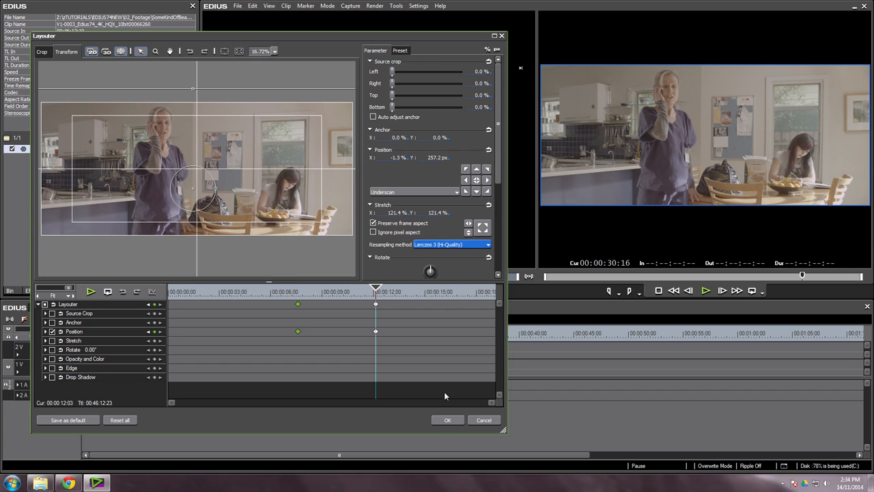
click(448, 420)
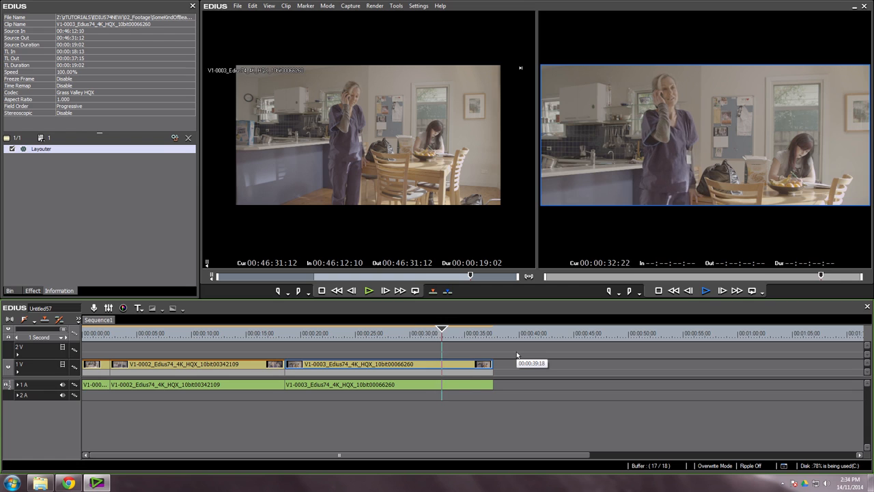
key(space)
Step: Add the V1-0004 clip's range from 04:44:58:18 to 04:45:07:08 after the V1-0003 clip and play across the cut
click(10, 291)
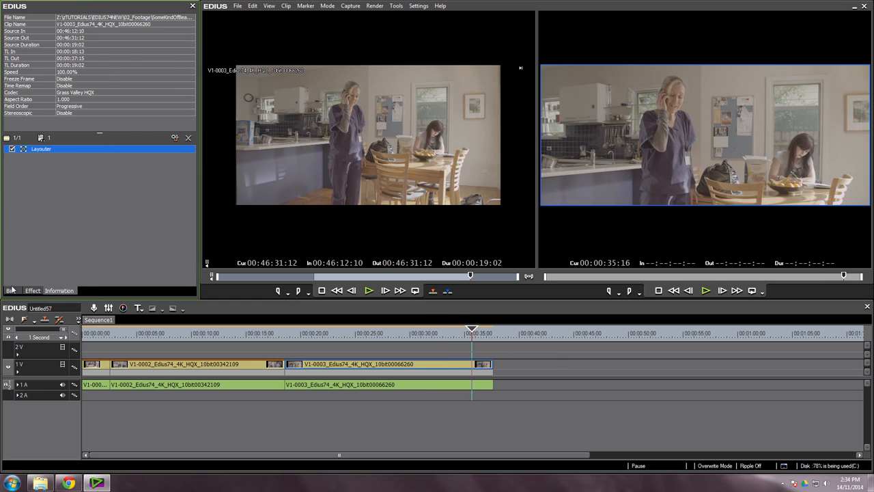
double_click(123, 266)
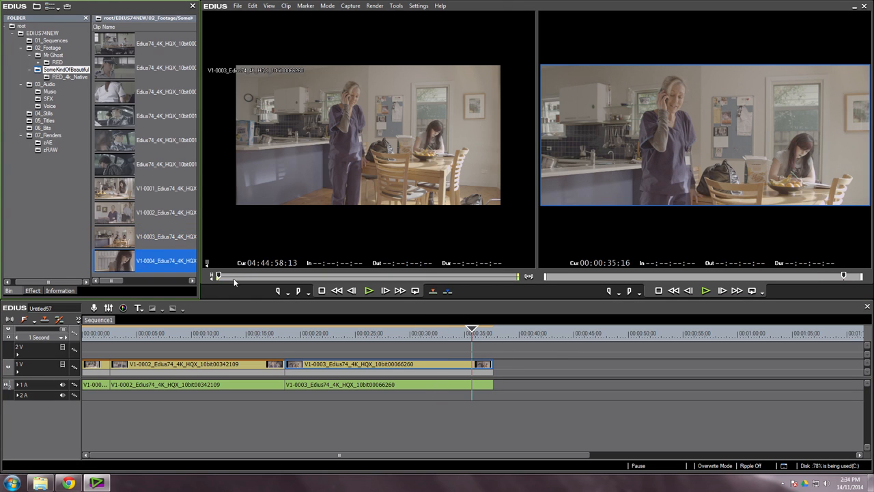
drag(375, 276, 228, 277)
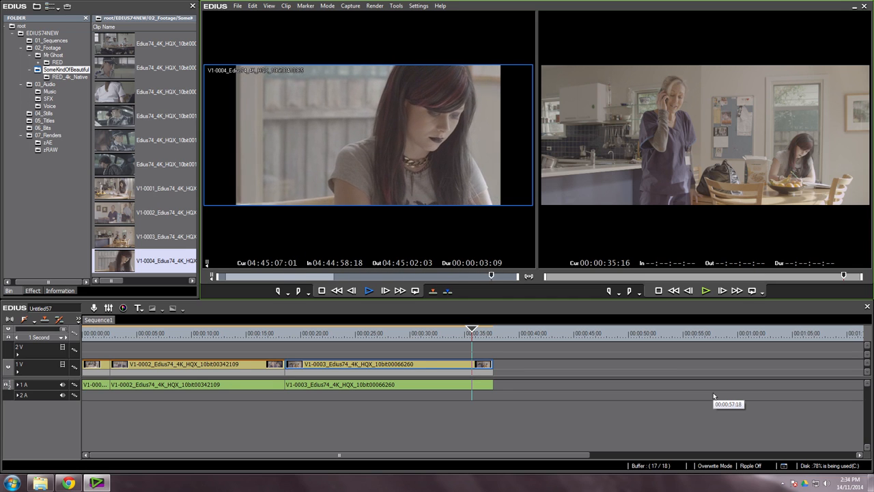
key(space)
key(o)
drag(507, 377, 472, 334)
key(space)
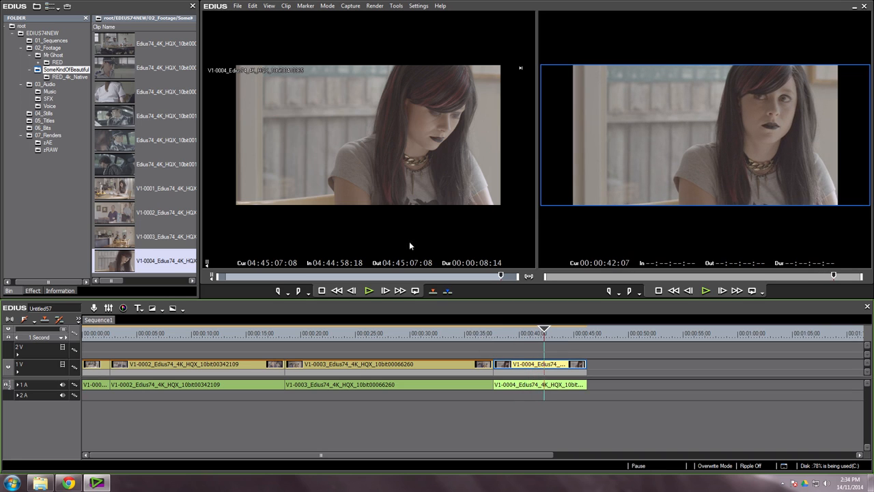
Step: Apply the Fit Width preset to the V1-0004 clip in the Layouter, shift the image down and preview the framing
click(61, 291)
double_click(41, 149)
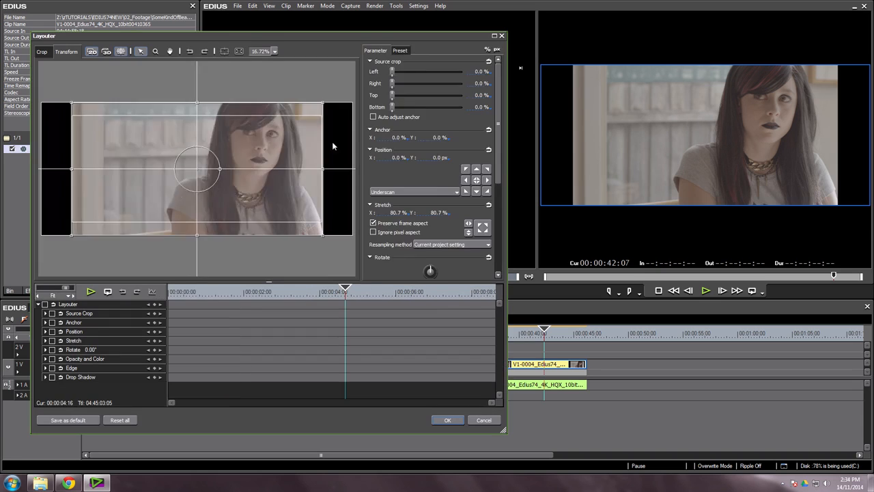
click(403, 51)
click(374, 91)
double_click(374, 92)
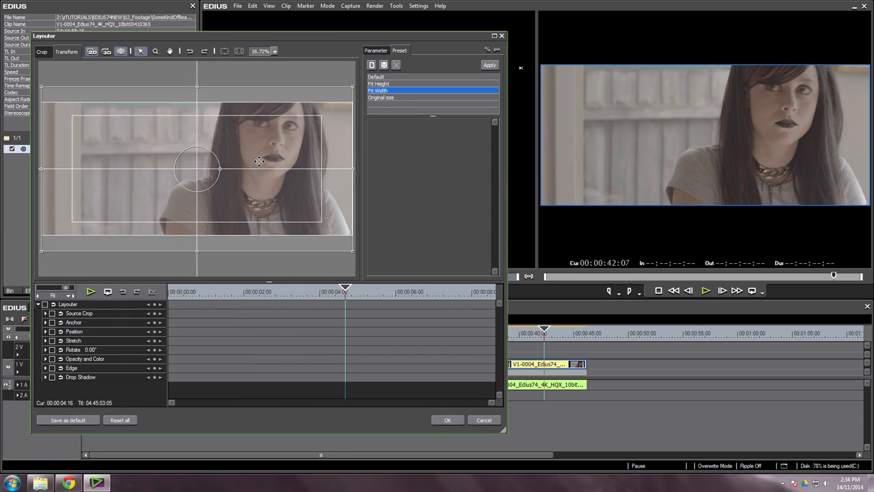
drag(318, 323, 137, 298)
key(space)
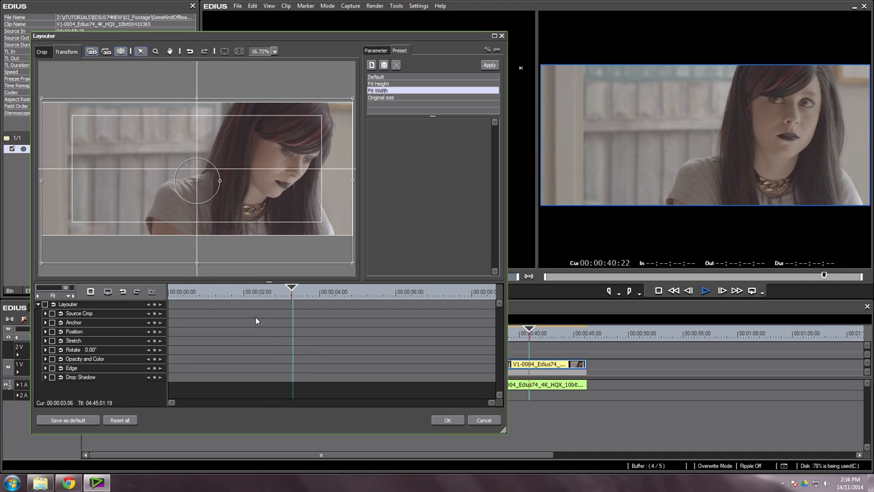
Step: Add Position and Stretch keyframes at 00:00:03:09, and enlarge the image at the end of the clip for a push-in
drag(293, 283, 298, 311)
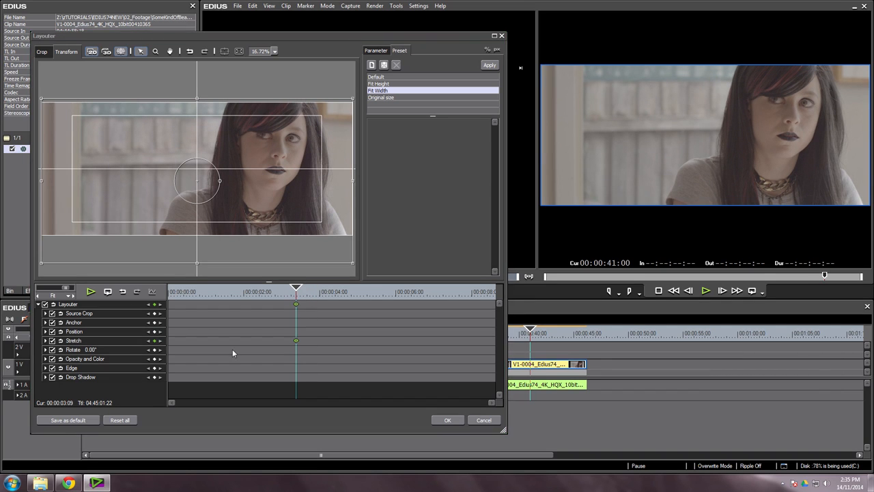
click(155, 332)
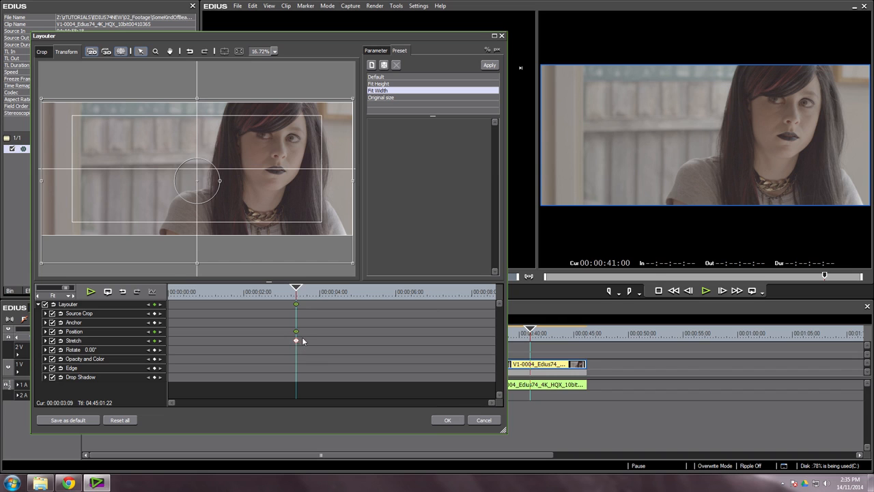
drag(327, 307, 493, 317)
drag(360, 104, 320, 137)
Step: Preview the push-in and move its starting Position and Stretch keyframes to 00:00:01:18
drag(303, 301, 261, 299)
key(space)
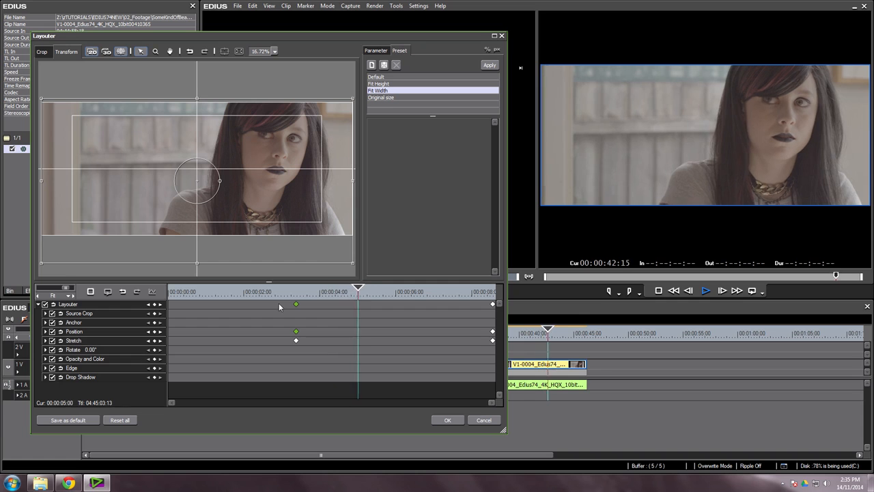
key(space)
drag(294, 296, 235, 295)
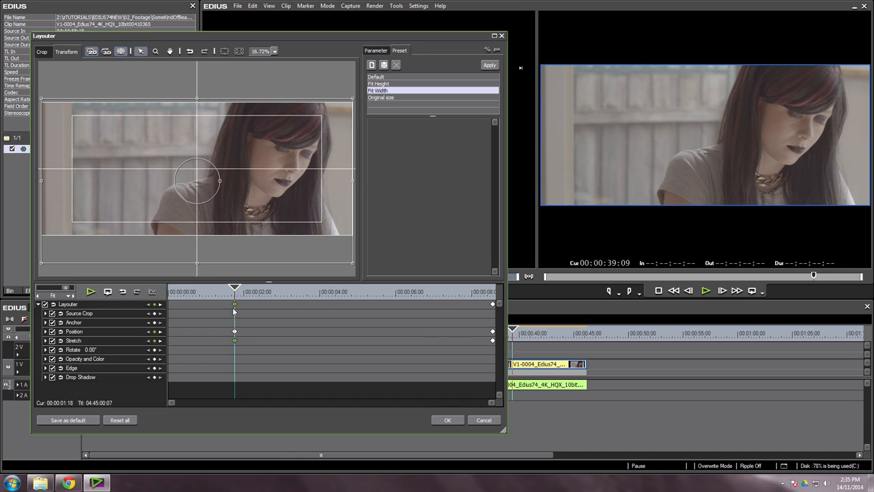
Step: Change the interpolation of the starting Stretch and Position keyframes and apply the layout to the clip
right_click(233, 345)
click(258, 441)
right_click(234, 334)
click(257, 429)
key(Home)
click(447, 420)
Step: Review the V1-0004 clip's animated push-in by playing and scrubbing through it on the timeline
drag(478, 333, 441, 339)
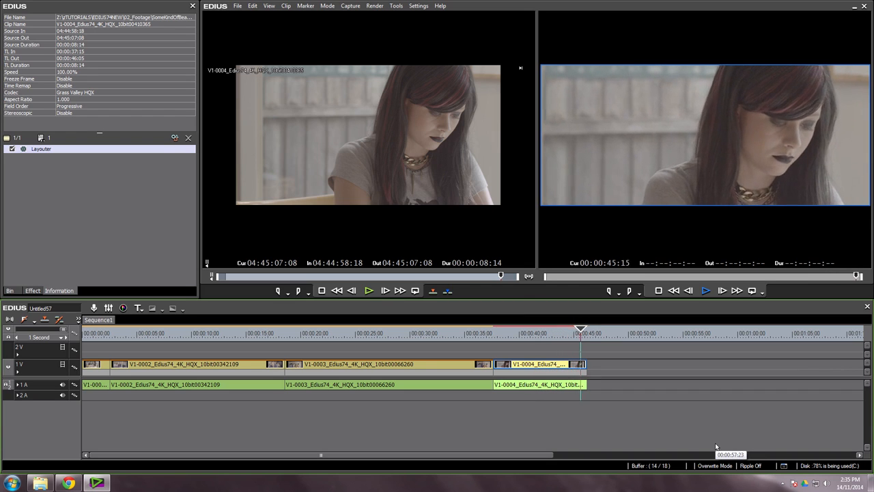
drag(516, 332, 559, 339)
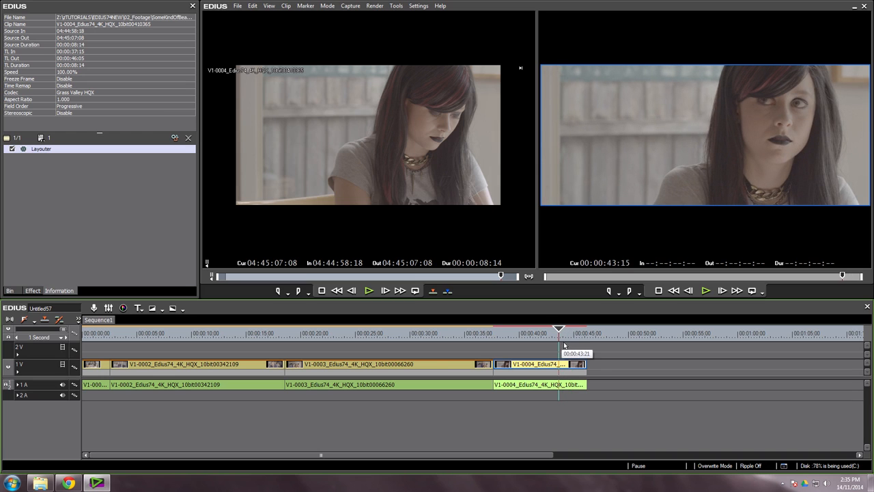
drag(562, 342, 501, 344)
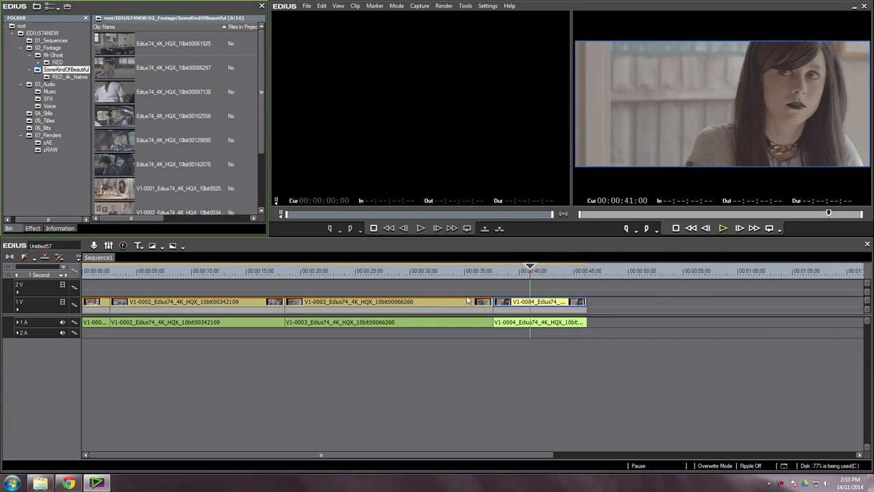
drag(524, 277, 556, 278)
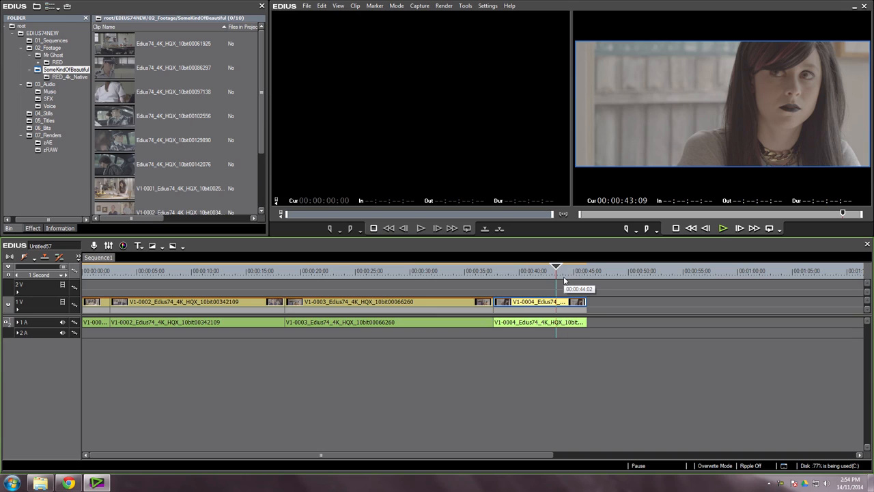
mouse_move(560, 276)
mouse_down()
mouse_move(573, 272)
mouse_move(517, 273)
mouse_move(570, 277)
mouse_up()
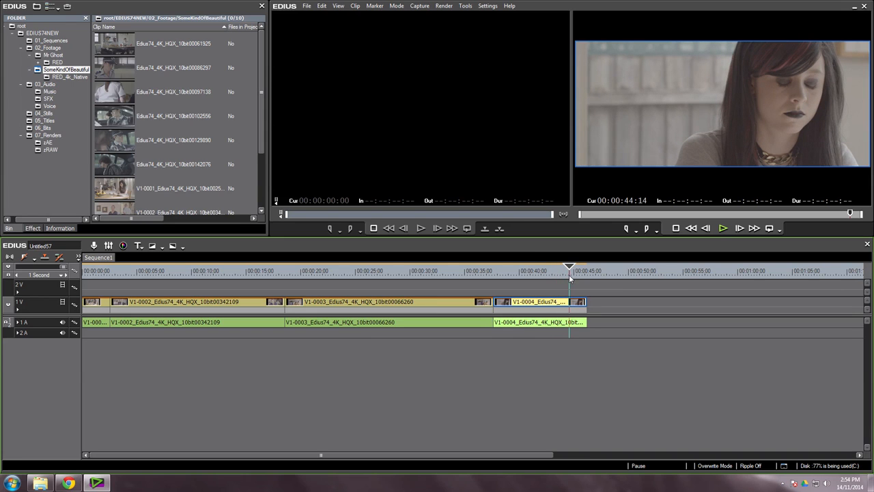
drag(534, 280, 555, 289)
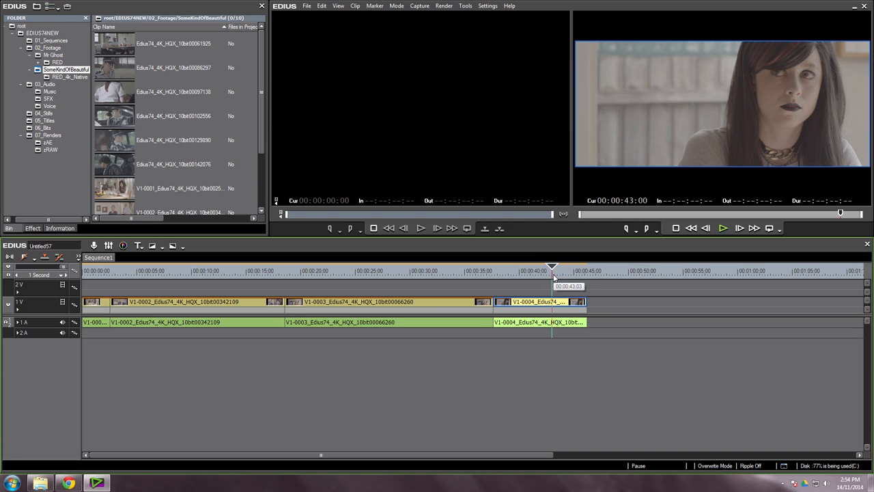
drag(561, 275, 557, 292)
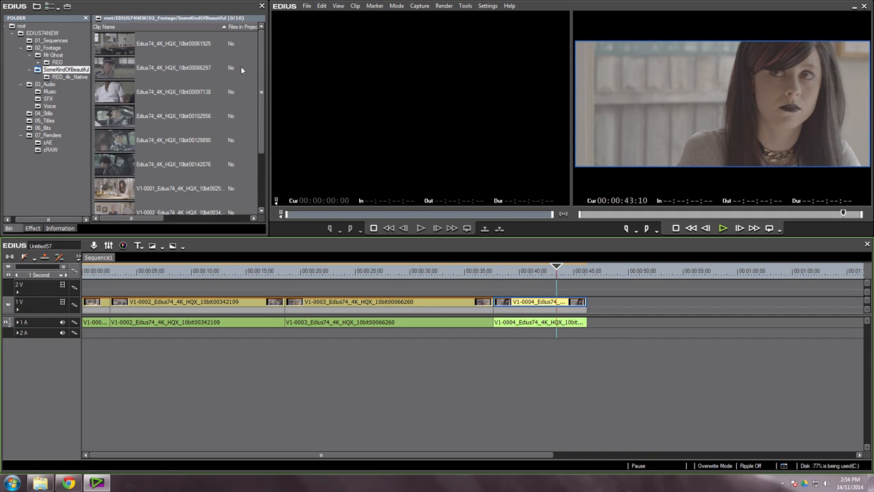
Step: Open the MrGhost_HQX_4K_10bit (6) clip from the Mr Ghost folder and scrub through it
click(56, 63)
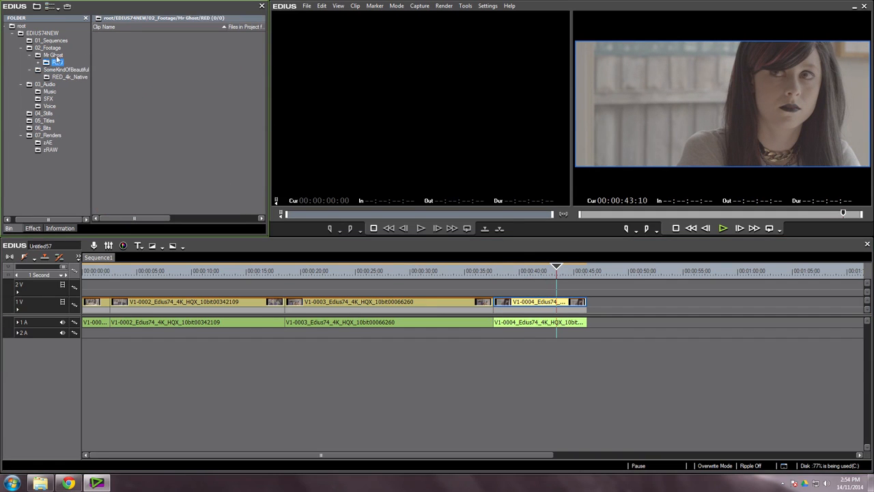
double_click(107, 51)
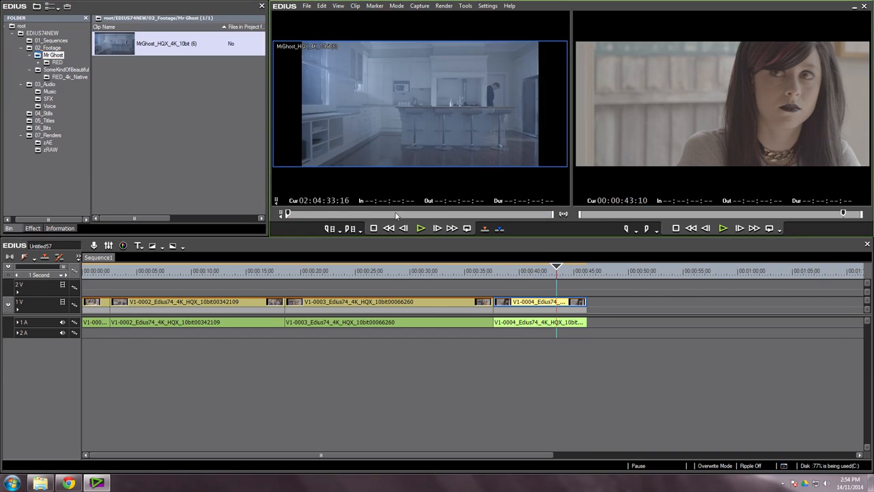
drag(332, 214, 246, 216)
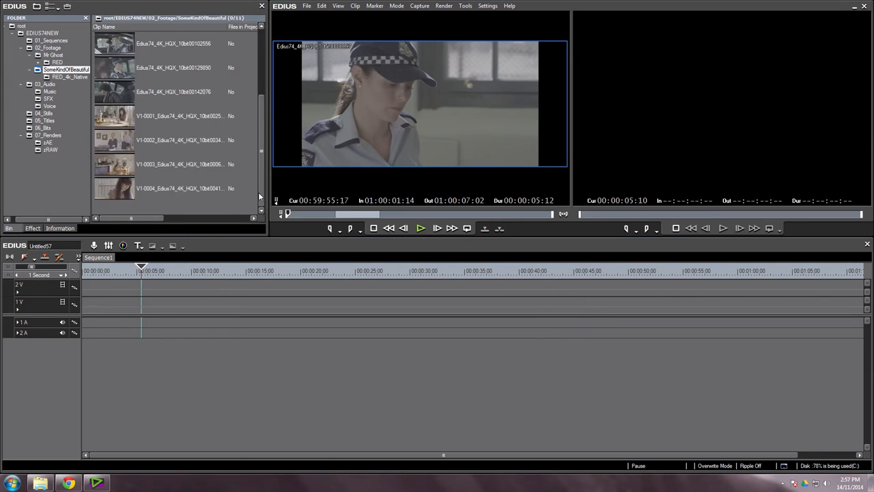
Step: Add the police-room wide shot V1-0004 clip (zz0) from 00:30:28:12 to 00:30:33:16 at the start of the empty timeline and play it
drag(259, 197, 260, 116)
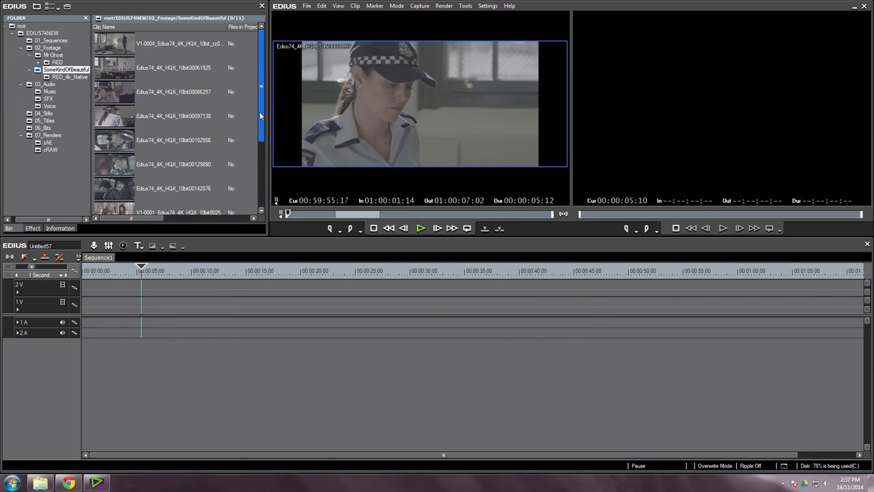
double_click(106, 49)
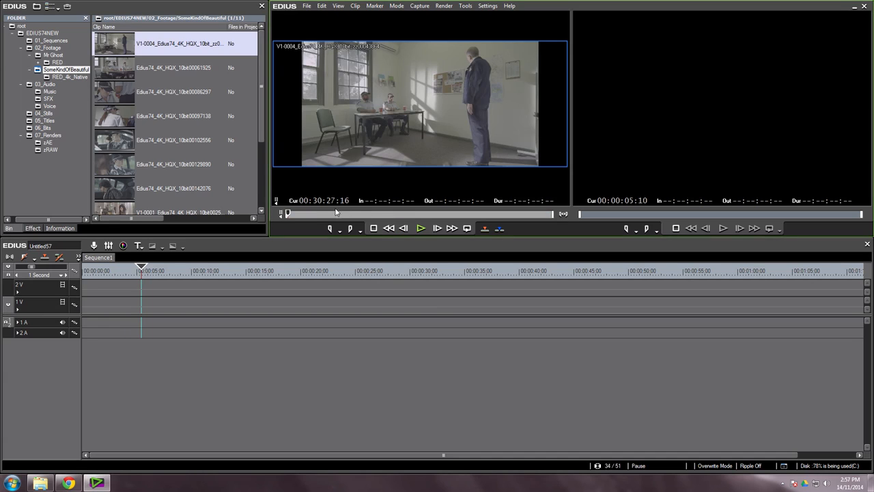
drag(343, 217, 310, 211)
click(418, 229)
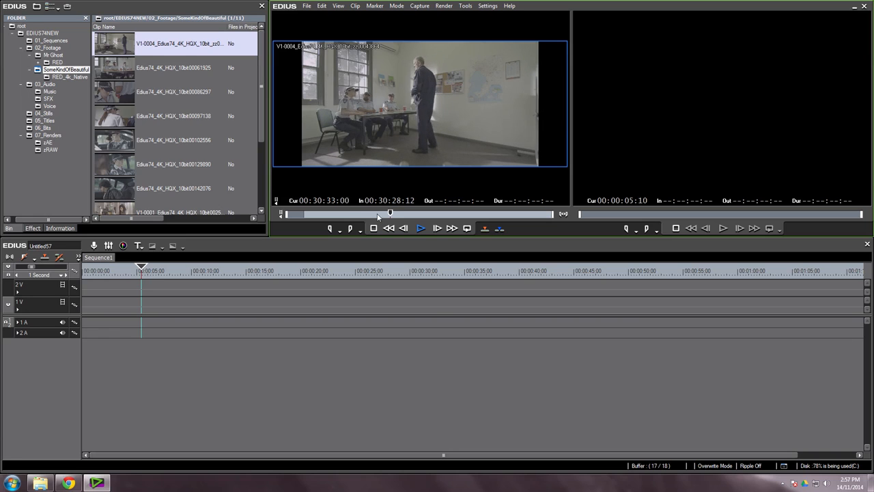
key(o)
key(e)
key(Home)
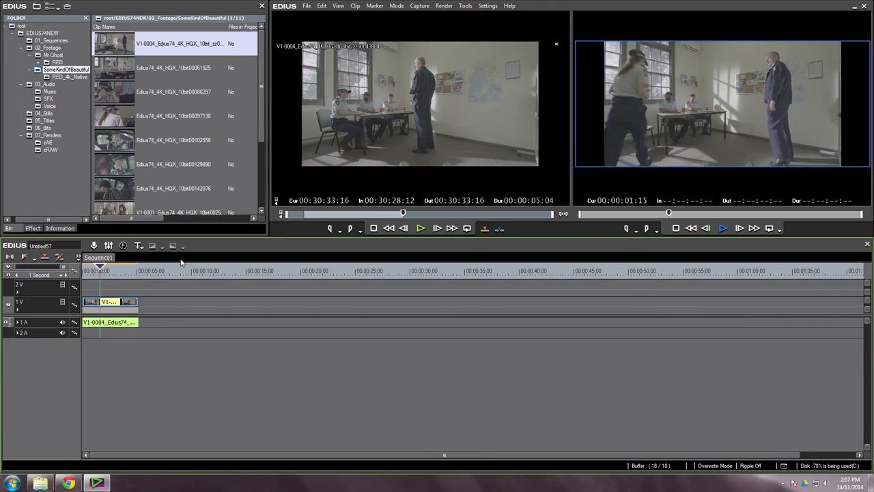
click(140, 272)
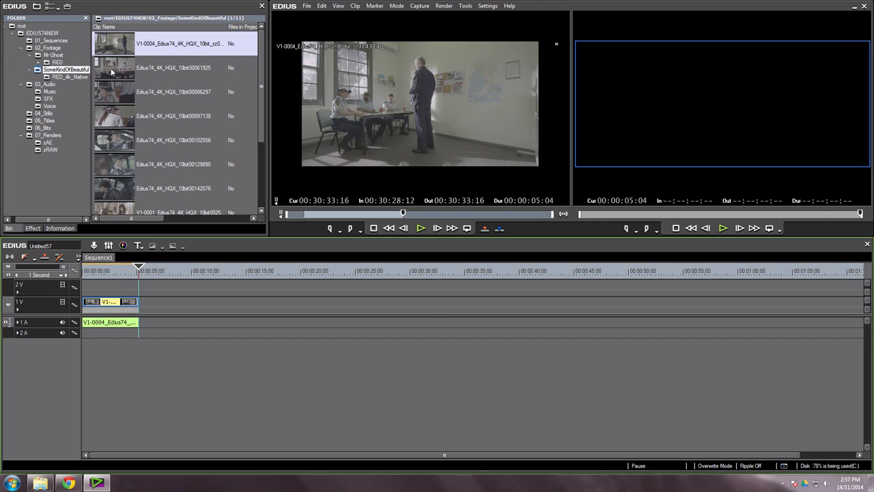
Step: Add the Edius74_4K_HQX_10bit00061925 clip from 00:43:00:05 to 00:43:08:17 after the wide shot and play the cut
click(117, 89)
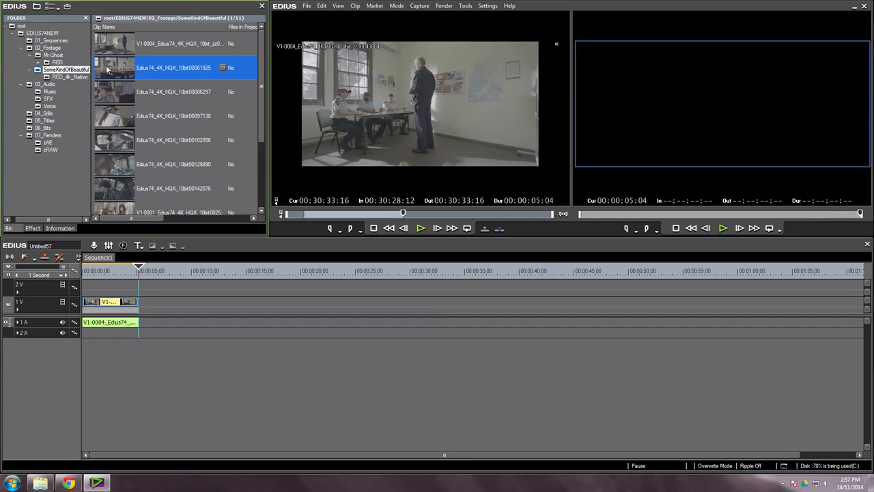
double_click(107, 69)
drag(311, 214, 550, 214)
drag(400, 137, 154, 304)
click(131, 273)
key(space)
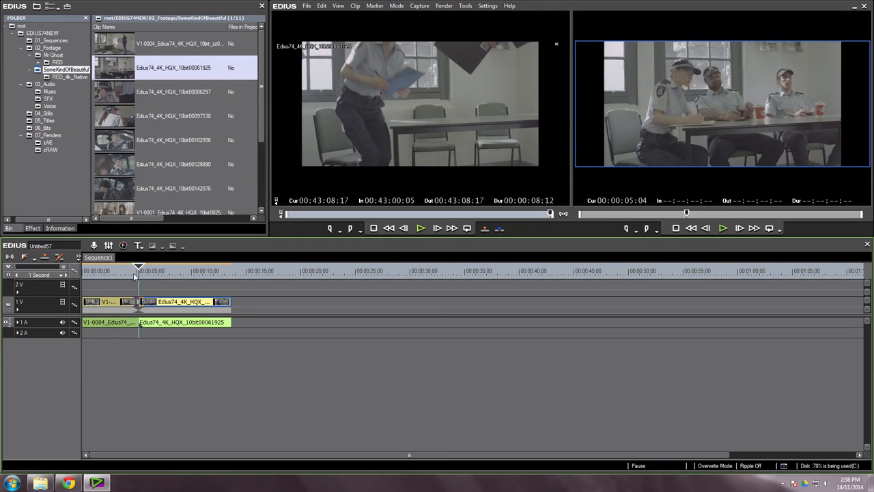
Step: Shorten the end of the wide shot, move the 10bit00061925 clip up against it and review the cut
click(117, 273)
drag(183, 327, 174, 327)
click(118, 271)
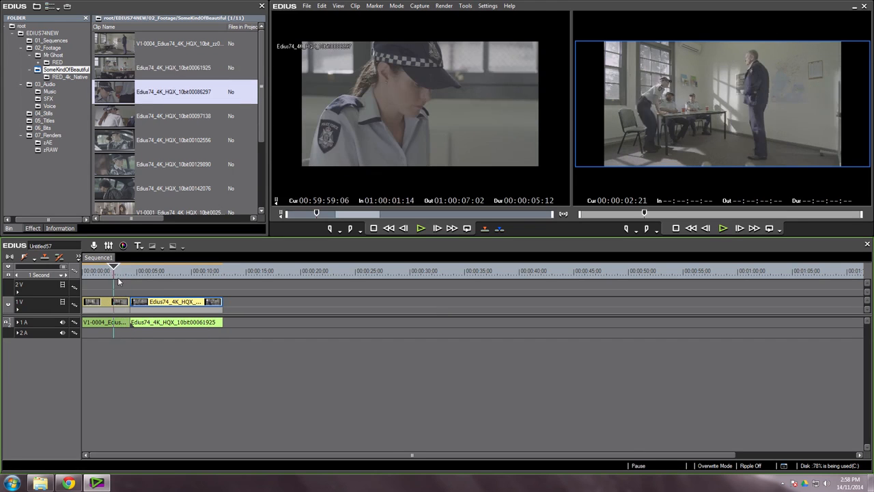
Step: Add the Edius74_4K_HQX_10bit00086297 clip from 00:59:58:07 to 01:00:12:21 after the 10bit00061925 clip
drag(116, 275, 169, 311)
double_click(123, 48)
click(116, 72)
double_click(115, 70)
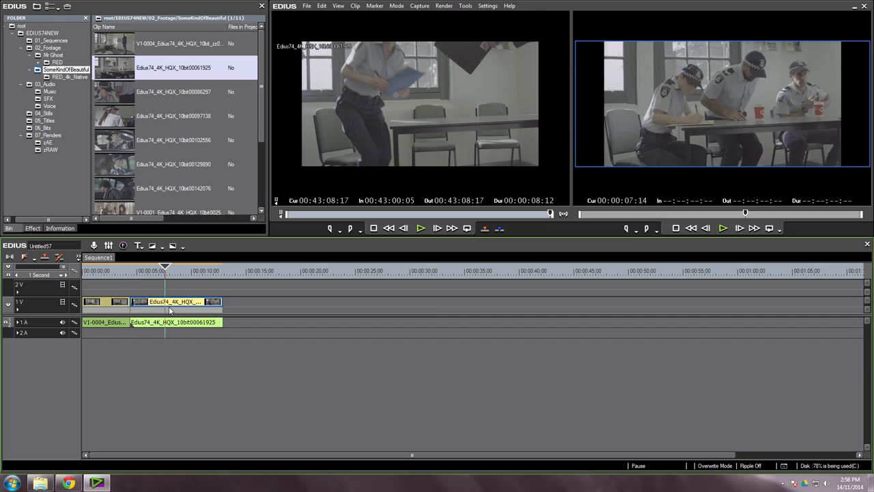
click(128, 98)
drag(325, 213, 427, 223)
key(i)
key(o)
drag(334, 244, 217, 303)
Step: Trim the end of the 10bit00061925 clip and the start of the 10bit00086297 clip, join them and play the cut
click(206, 305)
key(m)
click(264, 303)
key(n)
click(189, 277)
key(space)
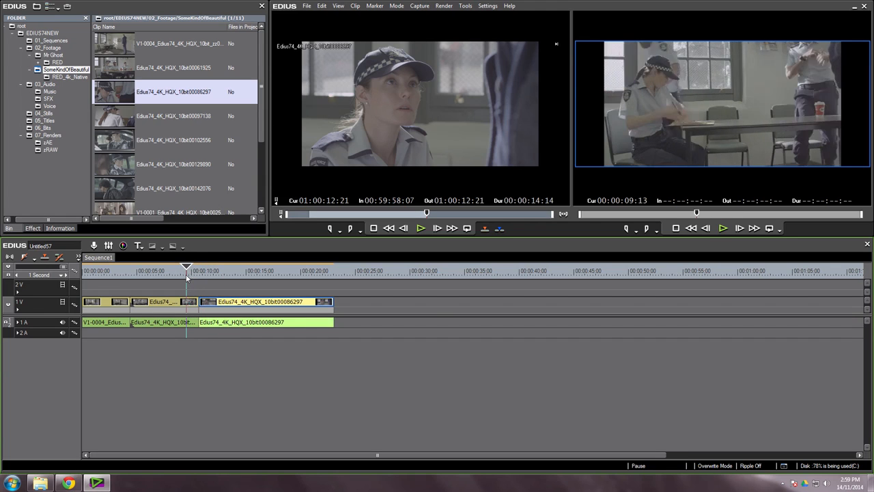
Step: Trim the 10bit00061925 clip's end to 00:00:09:10, shorten the 10bit00086297 clip's start, join them and play the cut
click(179, 304)
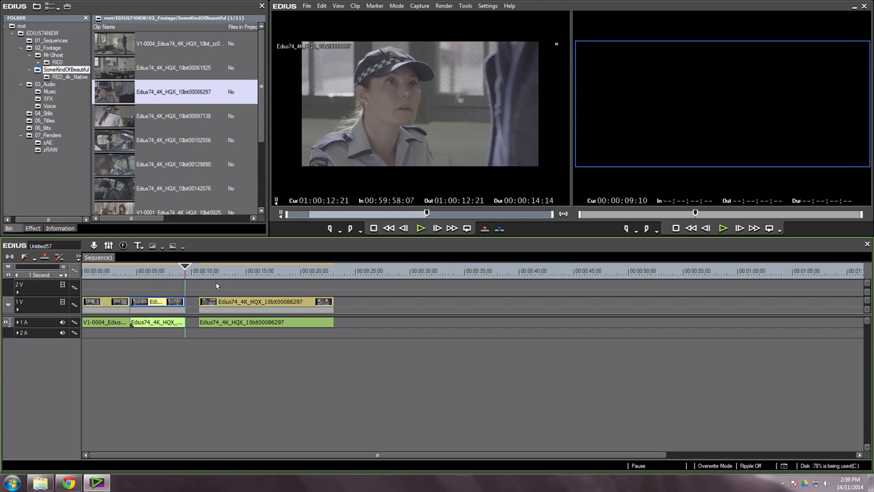
click(227, 302)
key(n)
drag(227, 303, 202, 303)
click(162, 272)
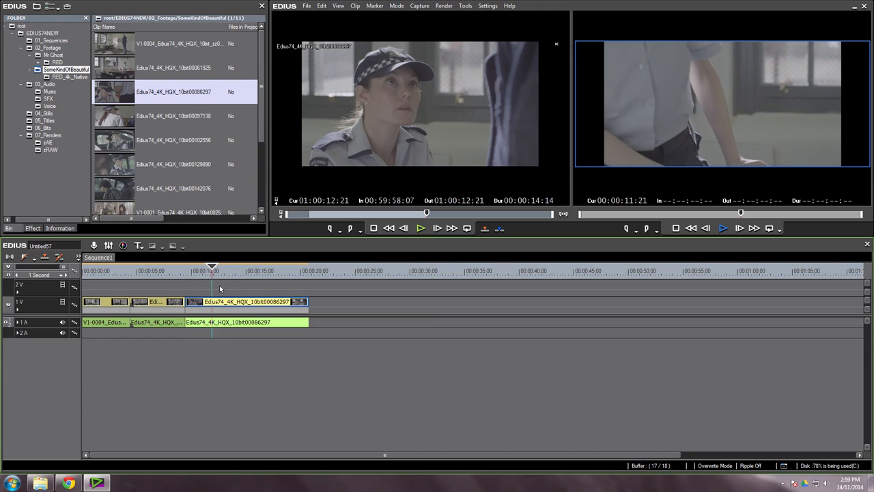
Step: Overwrite the Edius74_4K_HQX_10bit00097138 clip from 01:07:27:10 to 01:07:32:00 onto the timeline at 00:00:12:22
double_click(116, 114)
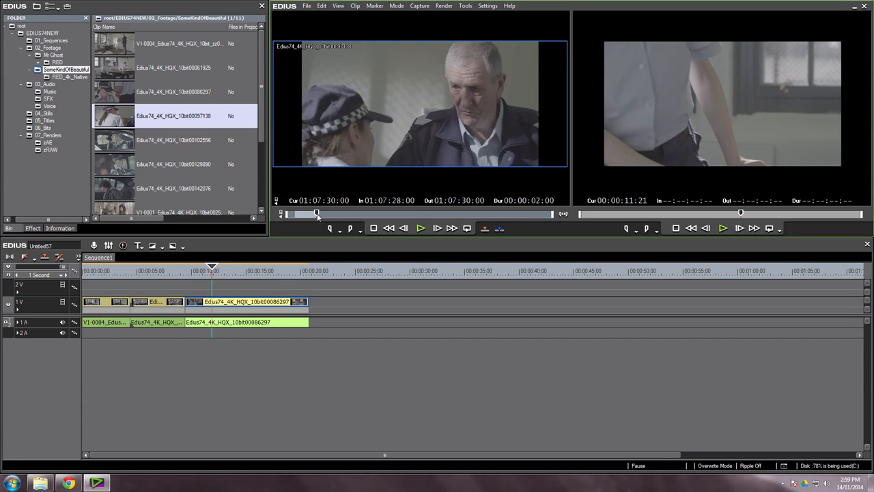
drag(317, 214, 295, 214)
key(i)
key(space)
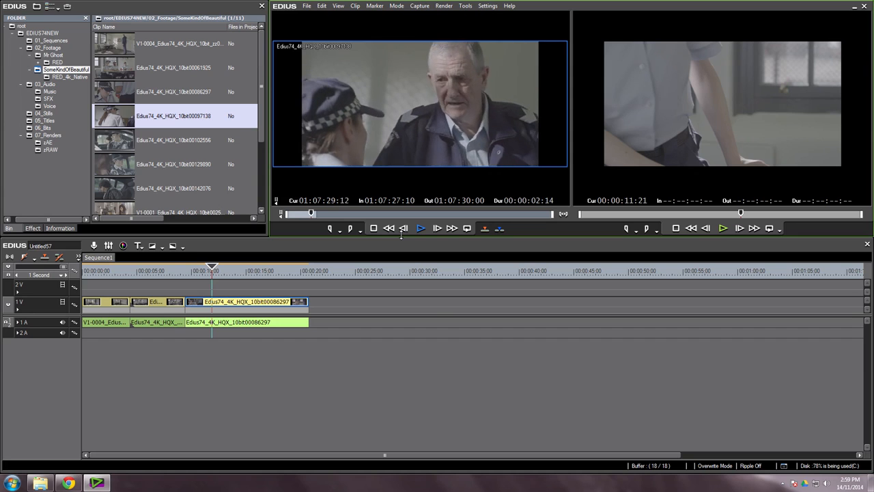
key(o)
click(194, 271)
drag(194, 271, 216, 271)
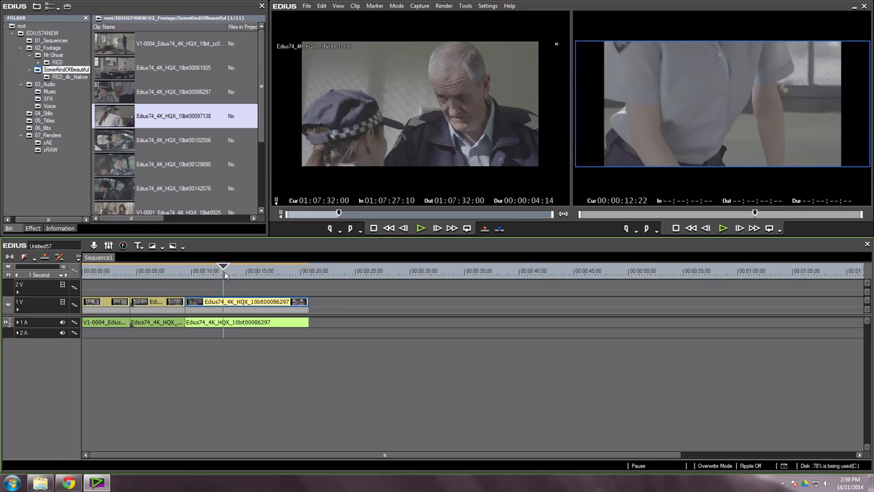
key(])
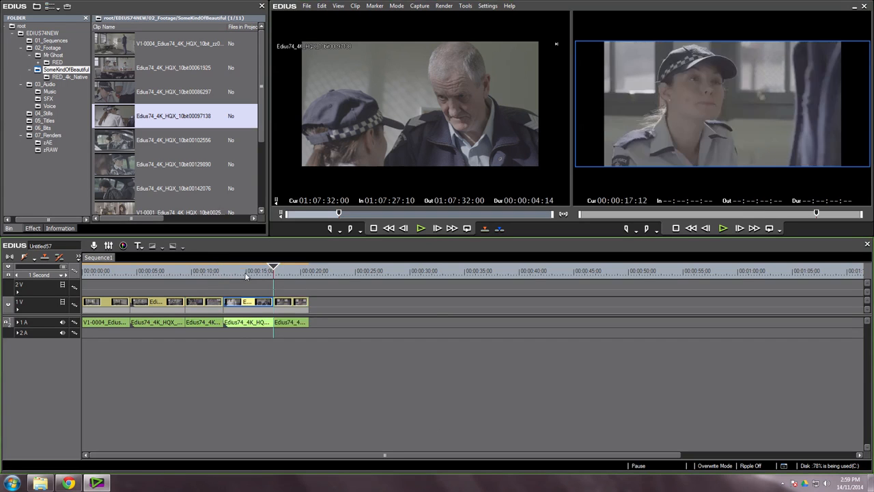
Step: Play across the new cut and trim the start of the 10bit00097138 clip to 00:00:13:21
click(214, 271)
key(space)
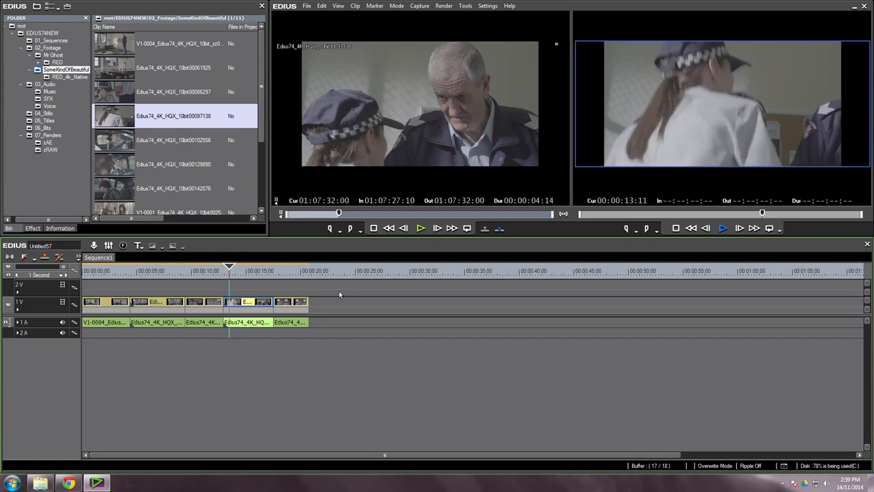
key(space)
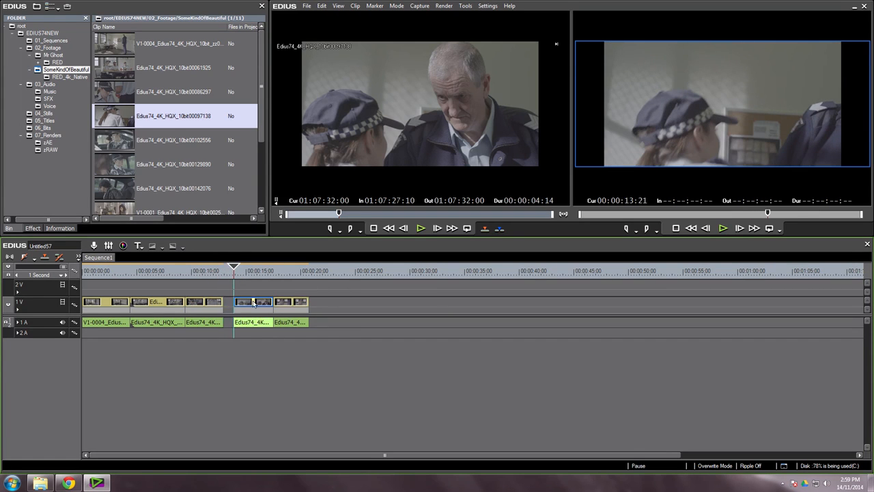
Step: Close the gap before the trimmed 10bit00097138 clip, play the cut and trim the last clip's end to 00:00:19:15
drag(253, 303, 241, 296)
click(214, 271)
key(space)
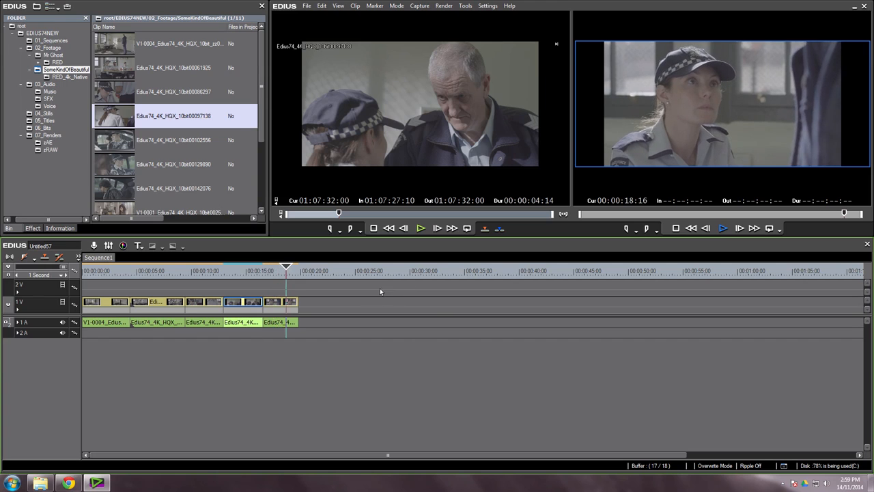
click(297, 304)
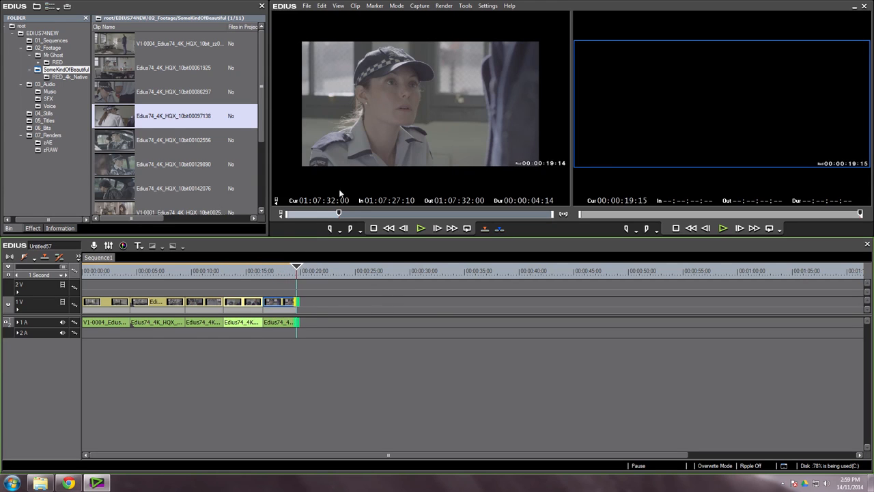
Step: Mark the 10bit00097138 source from 01:07:40:05 to 01:07:43:16 and overwrite it onto the timeline at 00:00:19:15
double_click(243, 305)
mouse_move(354, 212)
mouse_down()
mouse_move(469, 220)
mouse_move(430, 219)
mouse_up()
click(452, 228)
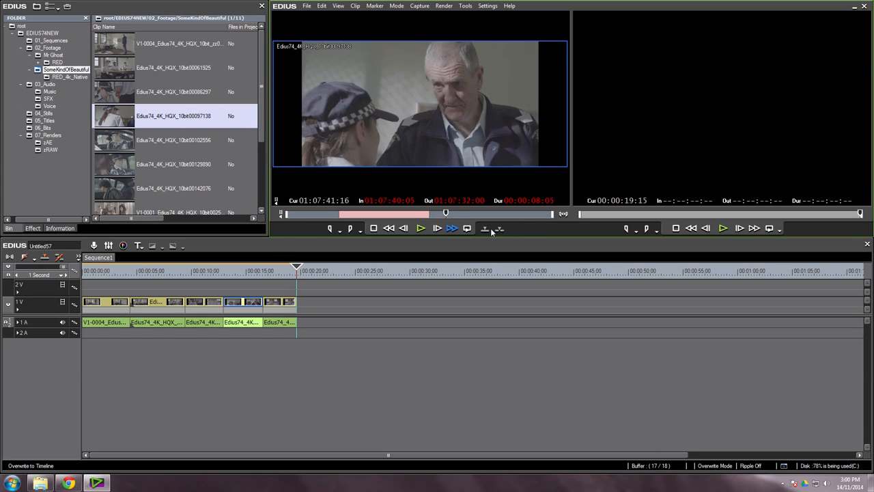
key(o)
key(comma)
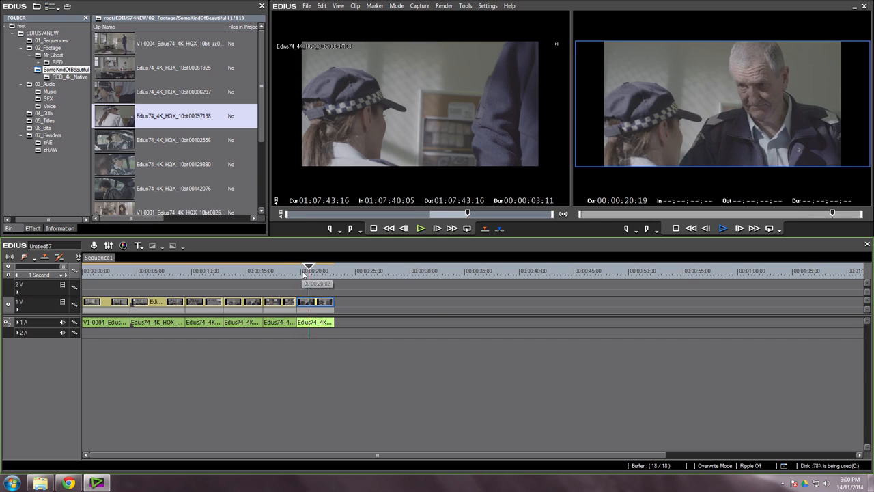
Step: Trim the new 10bit00097138 clip's start to 00:00:20:16, join it to the preceding clip and play the cut
drag(304, 273, 307, 276)
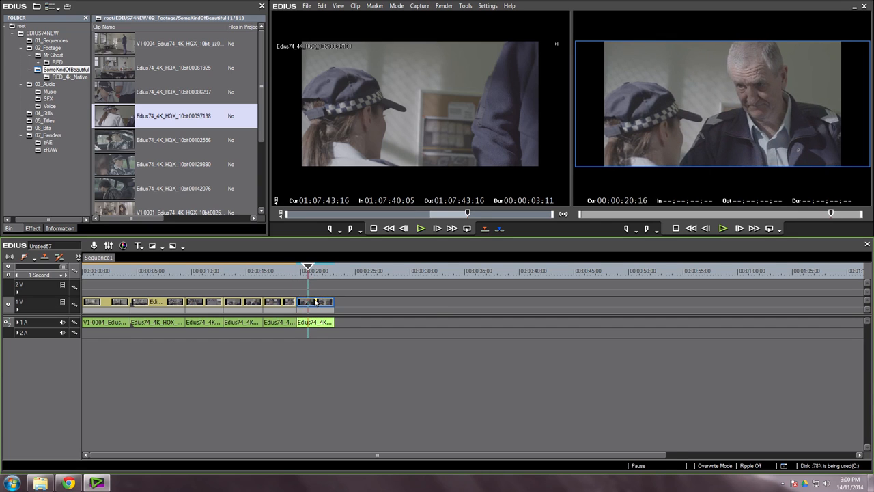
drag(319, 305, 308, 306)
key(space)
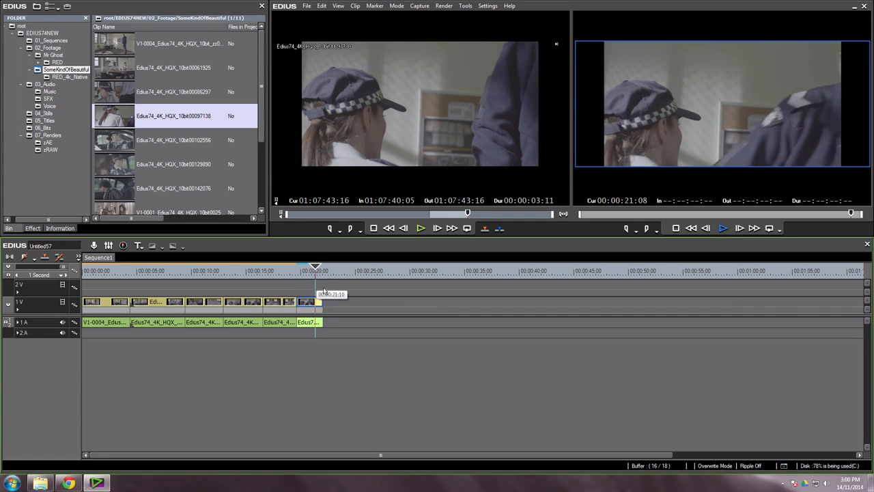
Step: Load the 10bit00086297 timeline clip's source in the player and mark an in point at 01:00:23:15
double_click(282, 306)
drag(407, 215, 463, 224)
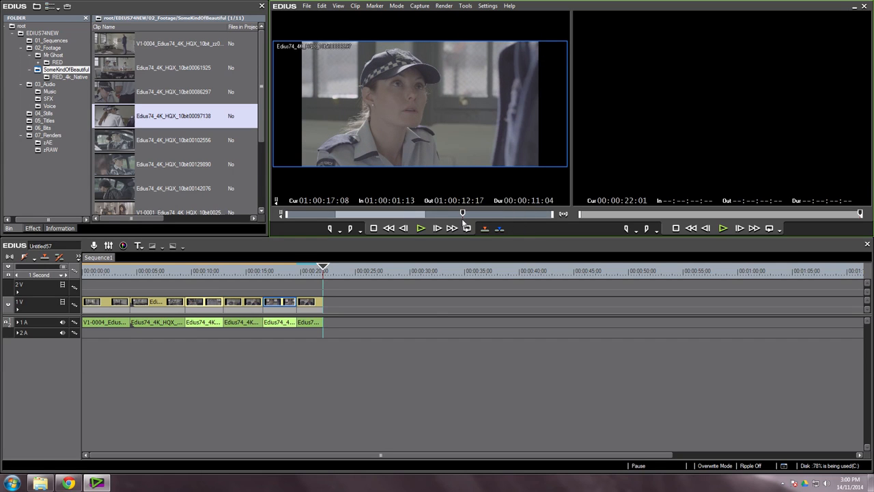
key(i)
key(l)
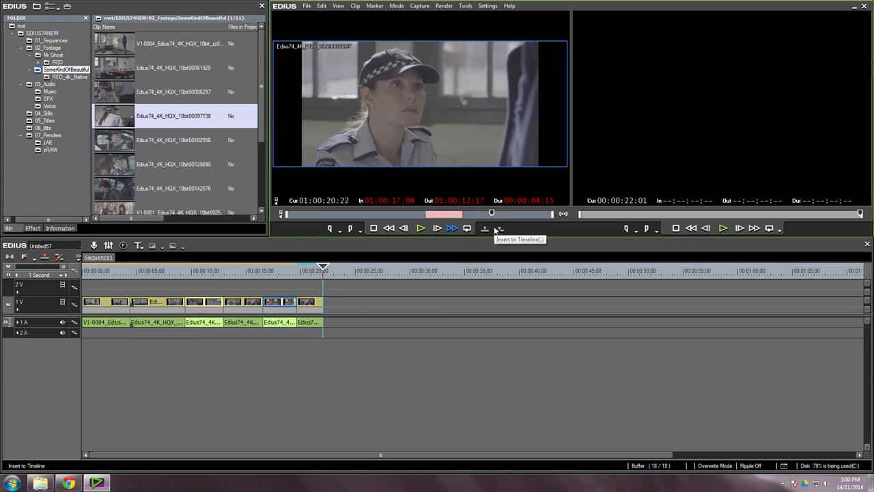
key(j)
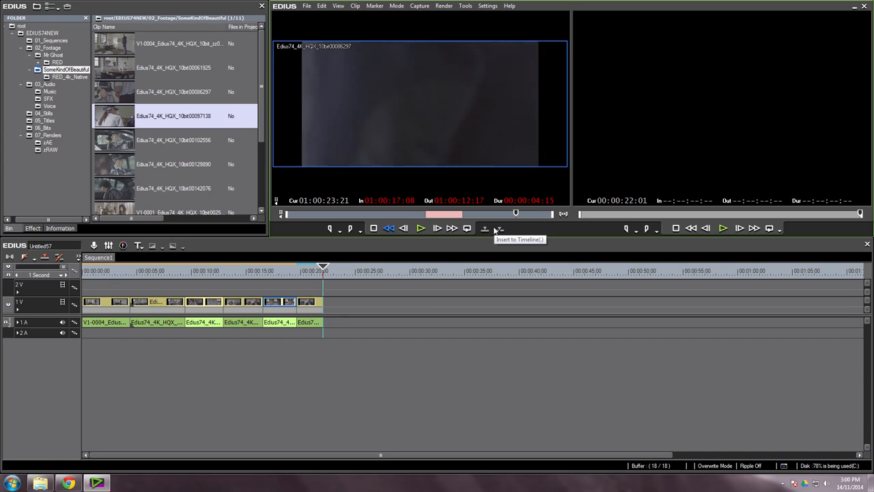
key(i)
key(l)
key(k)
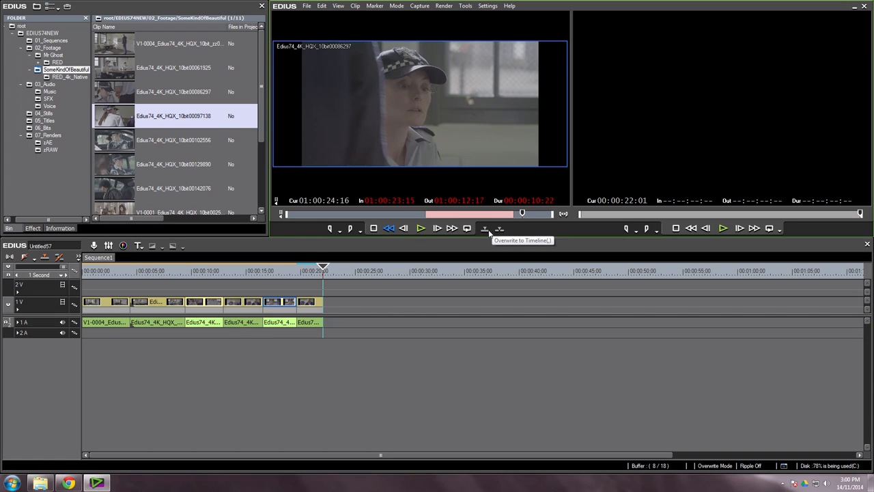
Step: Mark the 10bit00086297 source from 01:00:24:15 to 01:00:28:06 and overwrite it onto the timeline at 00:00:22:01
key(Right)
key(Right)
key(Right)
key(Right)
key(i)
key(l)
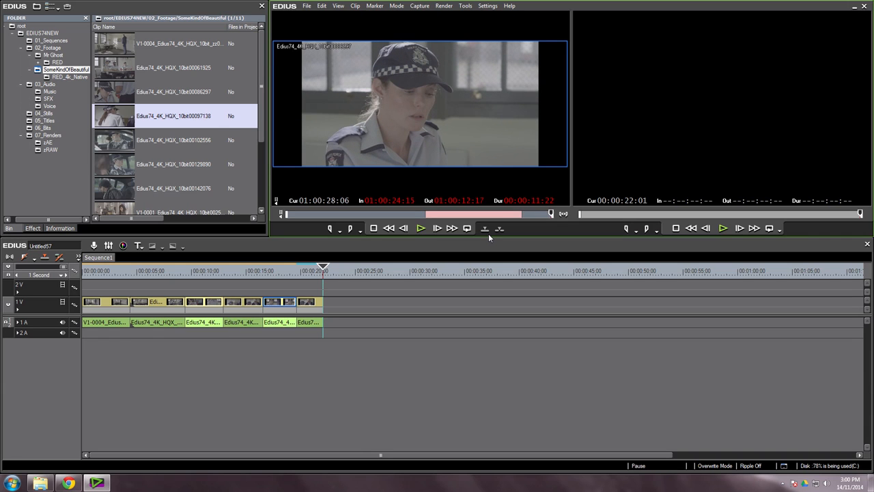
key(o)
key(bracketright)
Step: Play the new cut, extend the preceding 10bit00097138 clip's end so the last clip shifts along, and replay the cut
click(318, 271)
key(space)
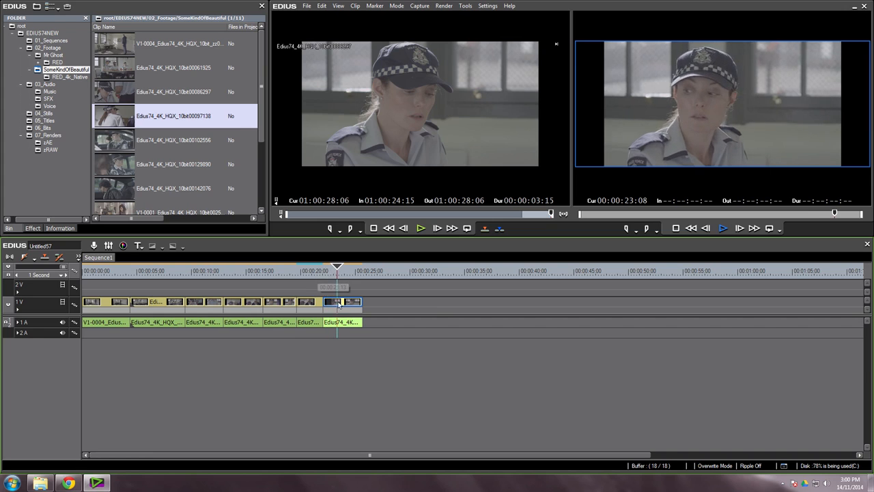
drag(330, 306, 334, 306)
click(318, 273)
key(space)
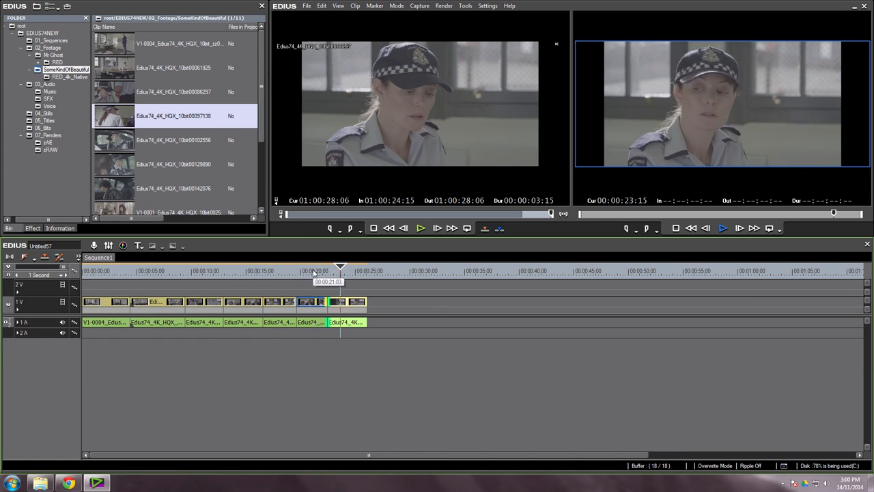
Step: Apply the Fit Width layout preset to the opening V1-0004 clip, lower its image in the frame and preview the framing
drag(316, 282, 118, 294)
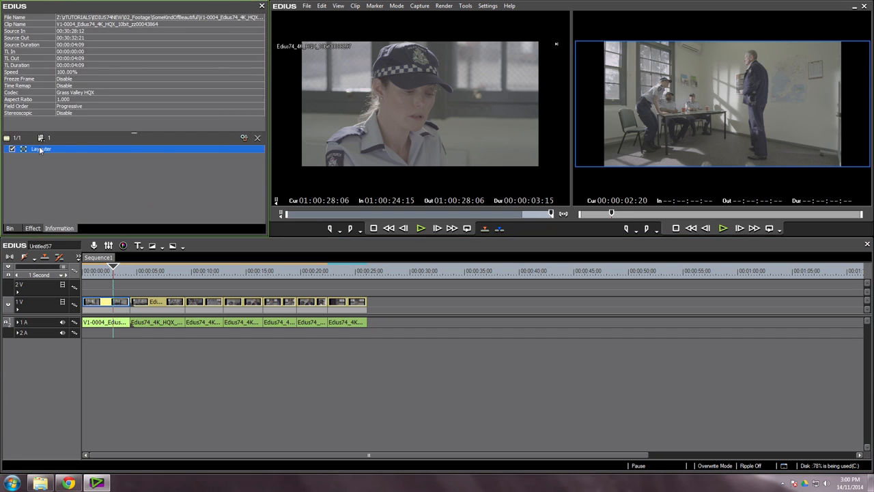
double_click(41, 150)
click(399, 51)
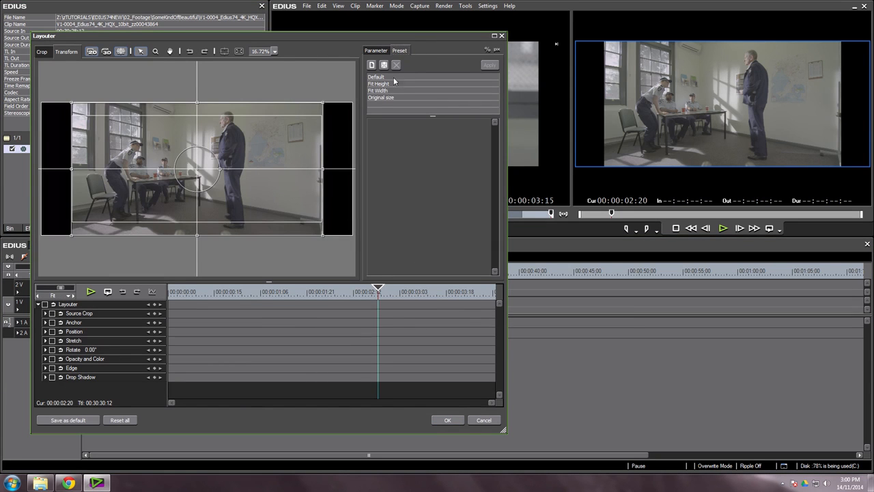
double_click(378, 90)
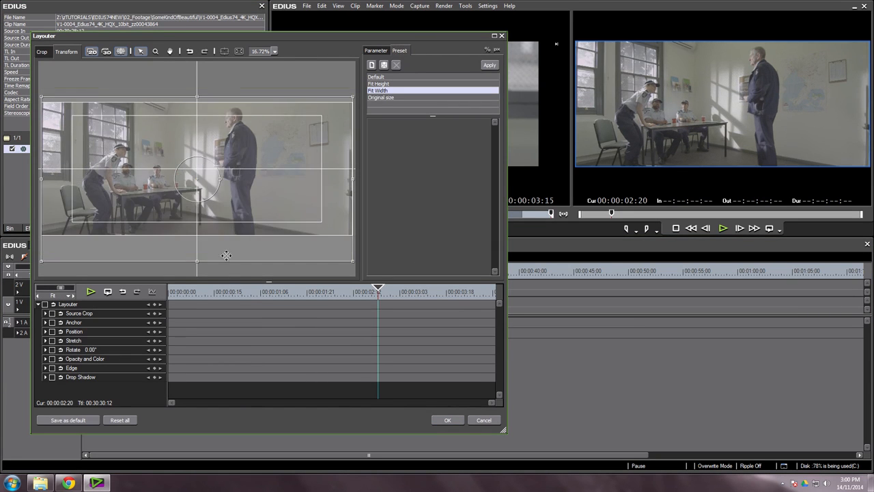
drag(228, 291, 155, 292)
key(space)
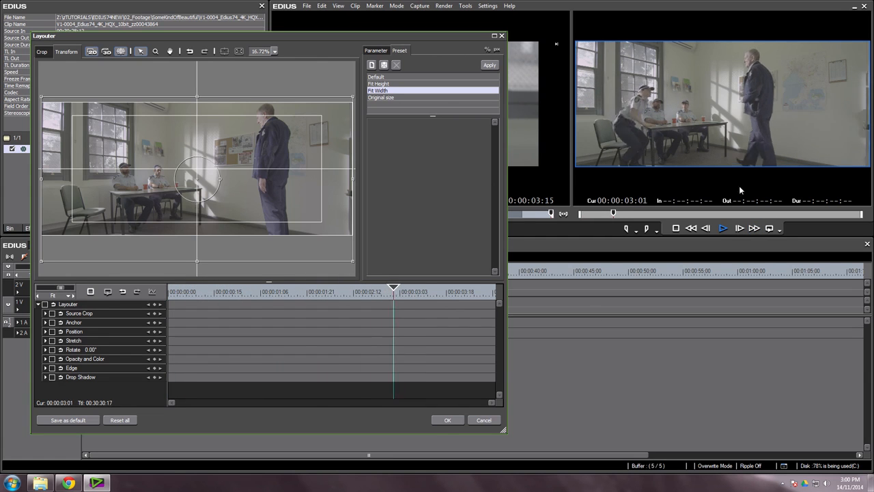
drag(448, 293, 307, 293)
key(space)
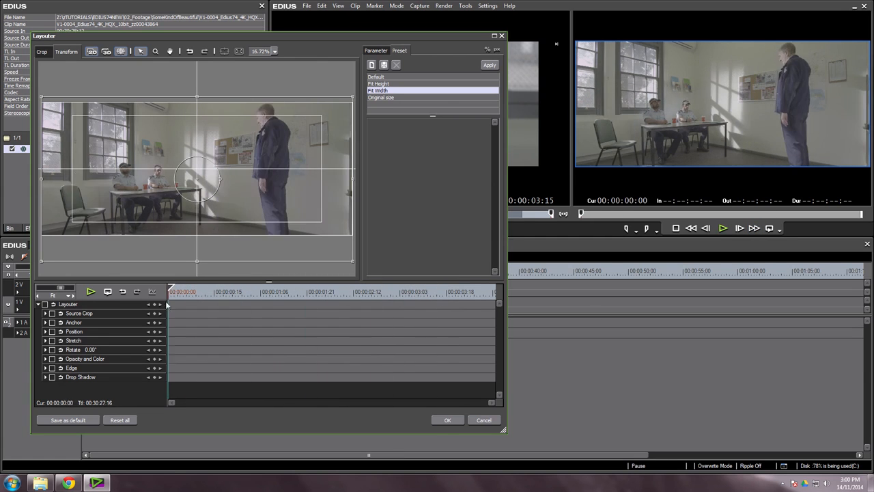
Step: Enable the Layouter keyframes at the clip's start, enlarge the image and reposition it around the seated officers
click(183, 292)
click(154, 304)
mouse_move(289, 205)
mouse_down()
mouse_move(284, 177)
mouse_move(281, 205)
mouse_move(284, 196)
mouse_up()
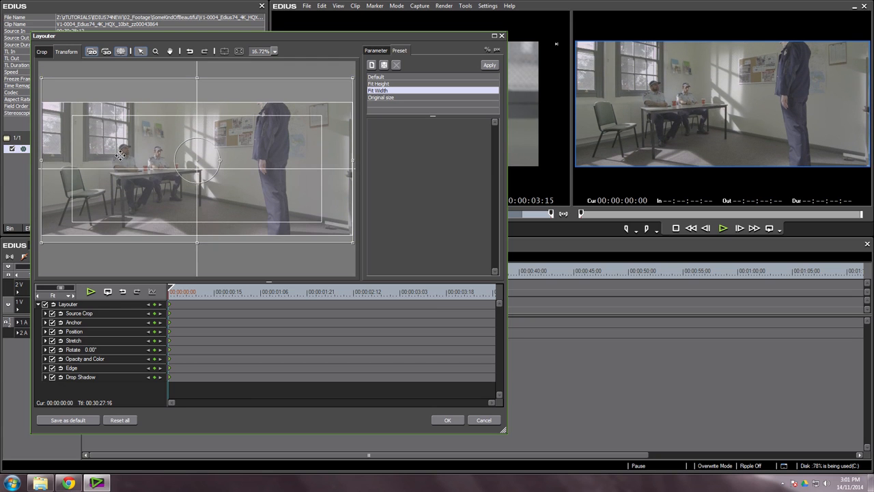
drag(281, 128, 273, 149)
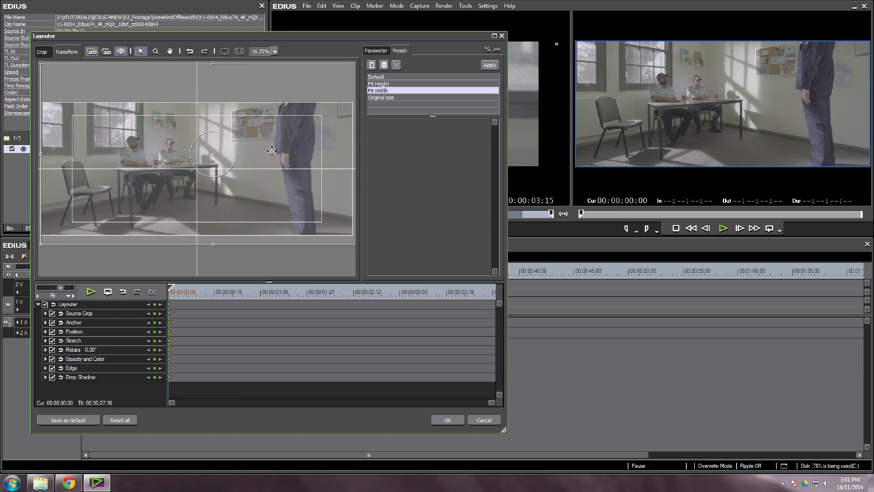
Step: Set the Layouter preview zoom to 10% and nudge the enlarged start framing slightly to the left
drag(212, 292, 191, 305)
drag(277, 290, 443, 300)
key(Home)
text(10)
key(Return)
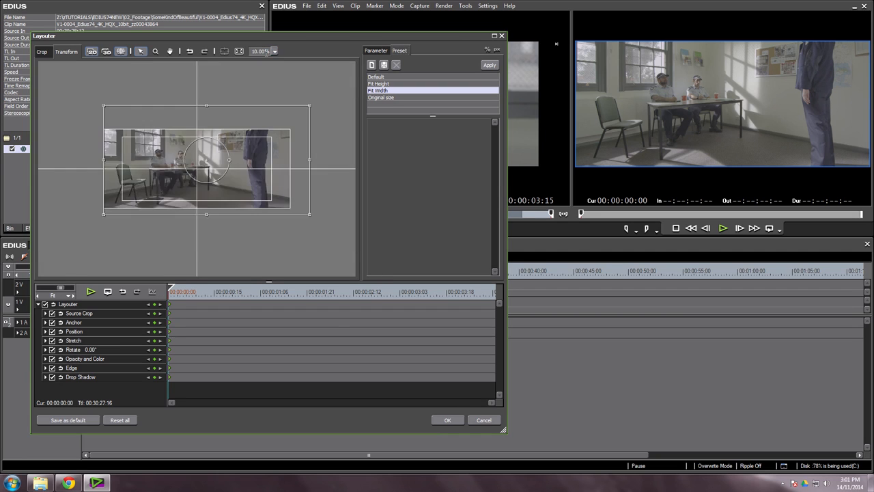
drag(297, 159, 277, 160)
Step: Set an end layout keyframe at 00:00:04:08 using the Fit Width preset and preview the move
drag(219, 296, 489, 300)
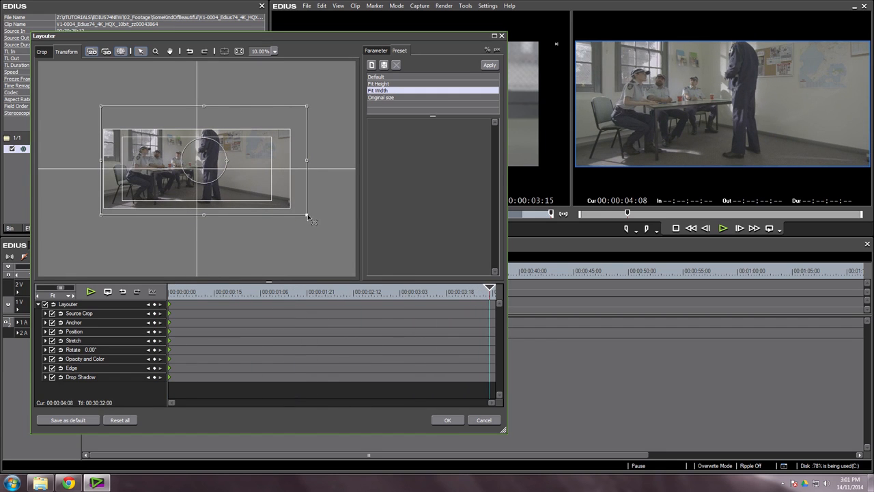
drag(297, 218, 291, 220)
double_click(379, 91)
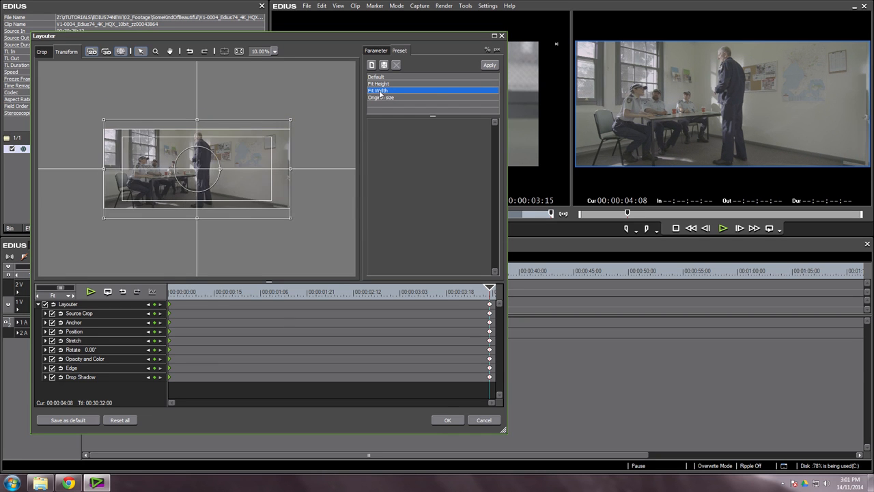
click(427, 294)
click(172, 292)
key(space)
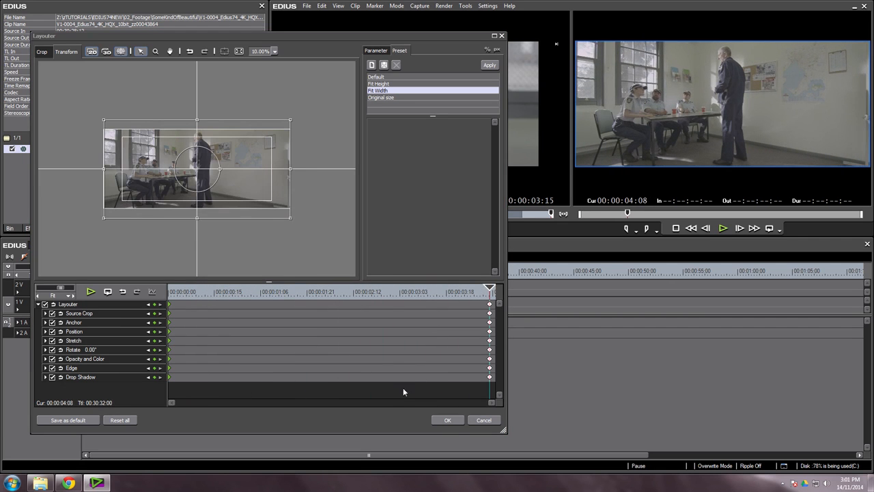
Step: Set the end Position and Stretch keyframes to Linear interpolation and accept the Layouter settings
right_click(489, 367)
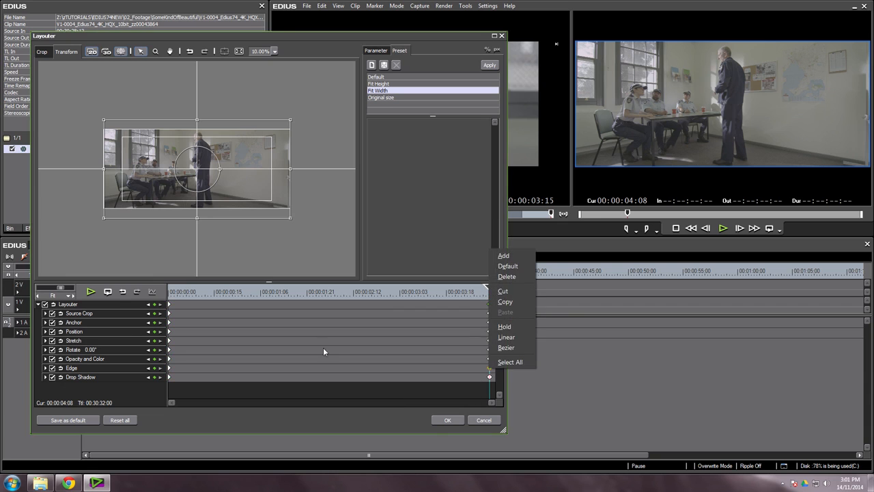
key(Escape)
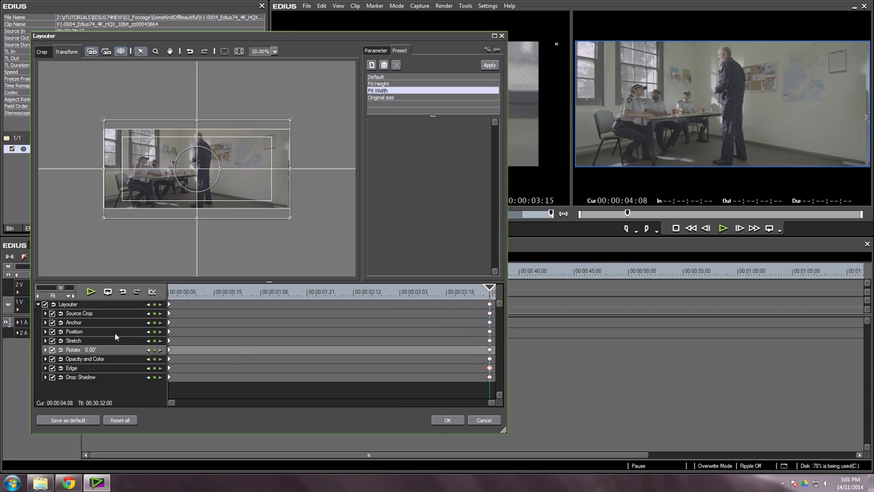
right_click(490, 333)
click(505, 421)
right_click(489, 341)
click(502, 432)
click(448, 418)
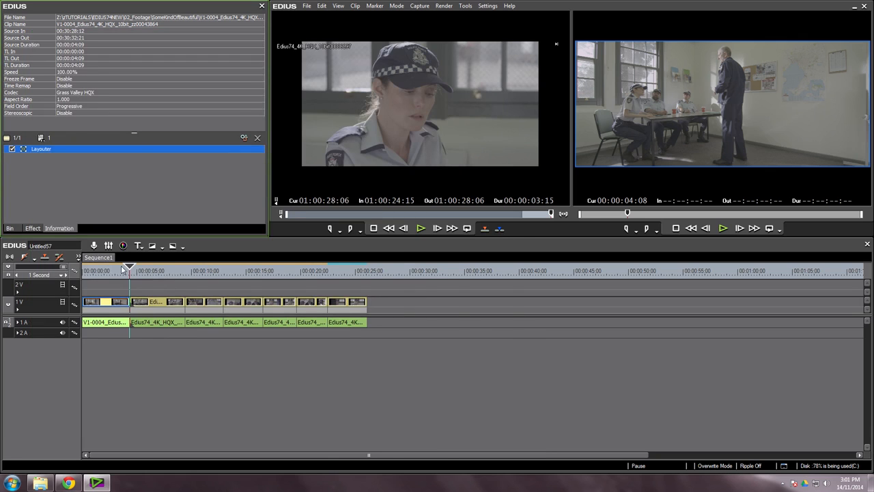
Step: Play the sequence from its start across the first cut and check the layout effect on the second clip
key(Home)
key(space)
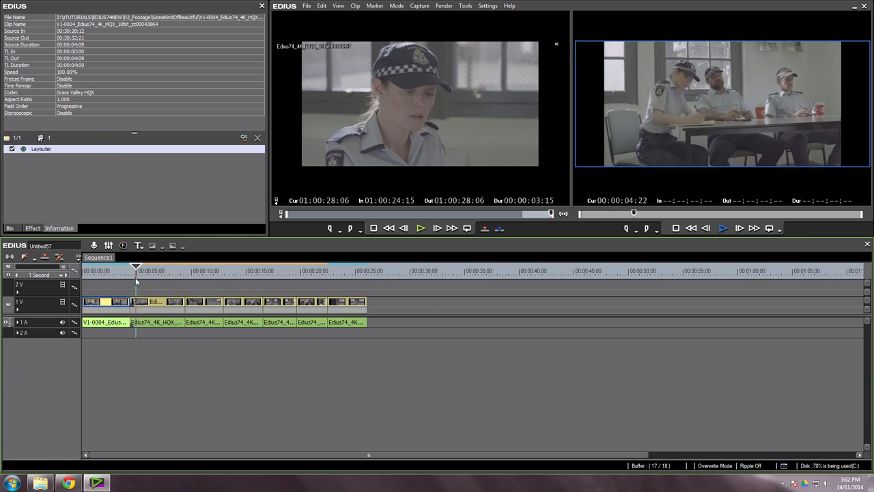
click(116, 302)
click(157, 306)
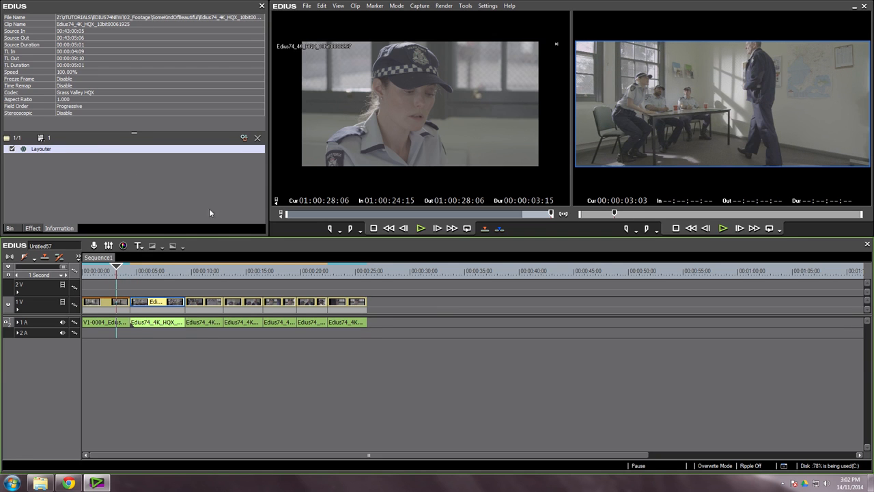
Step: Replace the opening V1-0004 clip's keyframed layout with a static Fit Width layout and play across the first cut
click(115, 302)
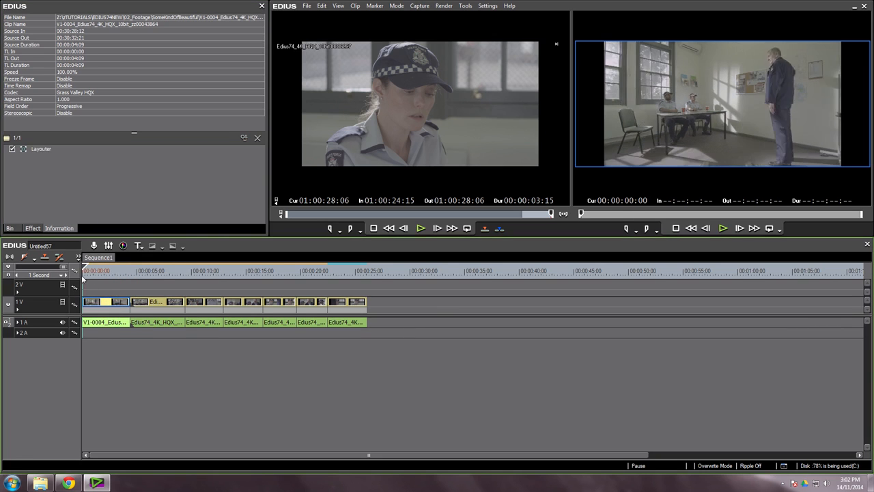
click(116, 287)
double_click(40, 151)
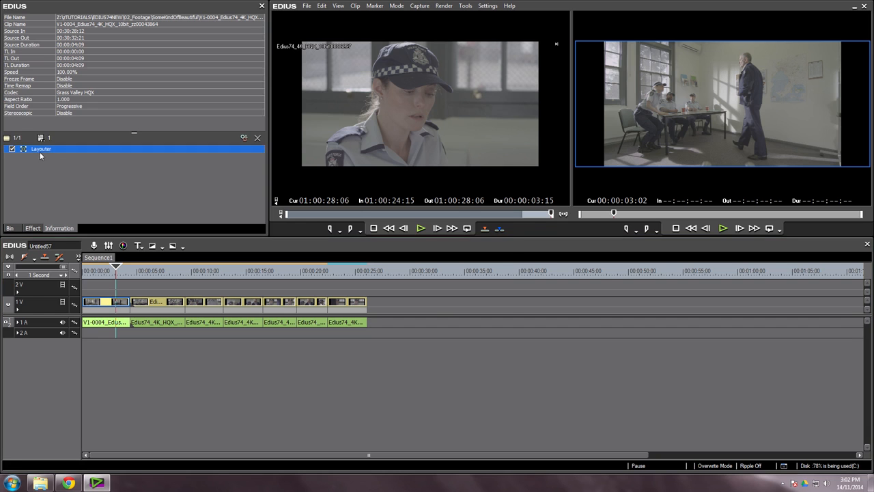
click(400, 50)
double_click(379, 90)
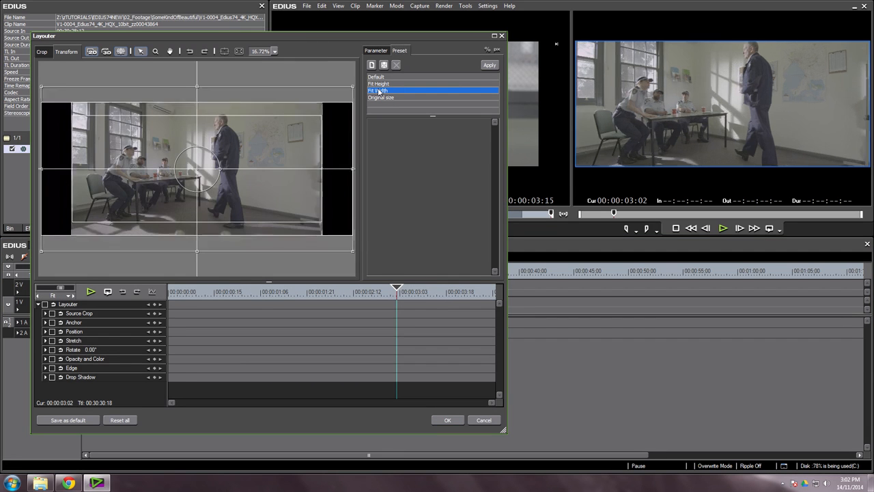
click(174, 292)
drag(186, 304, 372, 328)
click(446, 420)
key(space)
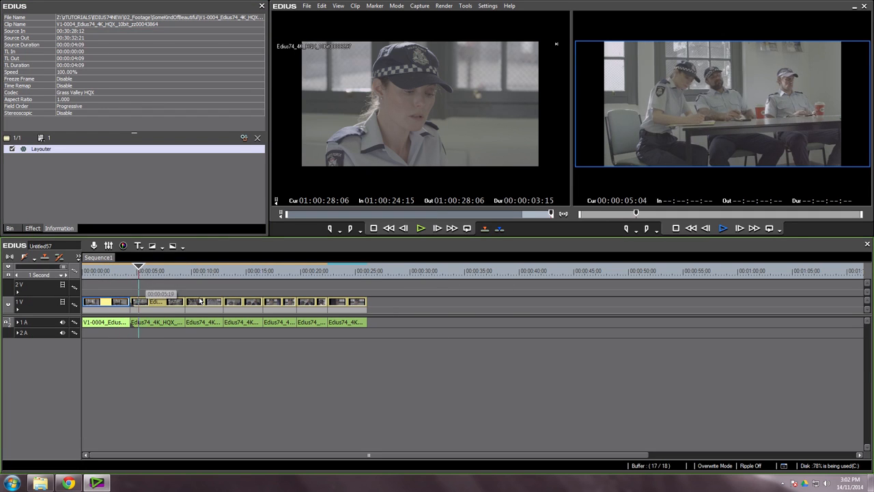
Step: Copy the opening V1-0004 clip's Fit Width layout onto the second clip in the sequence
click(150, 301)
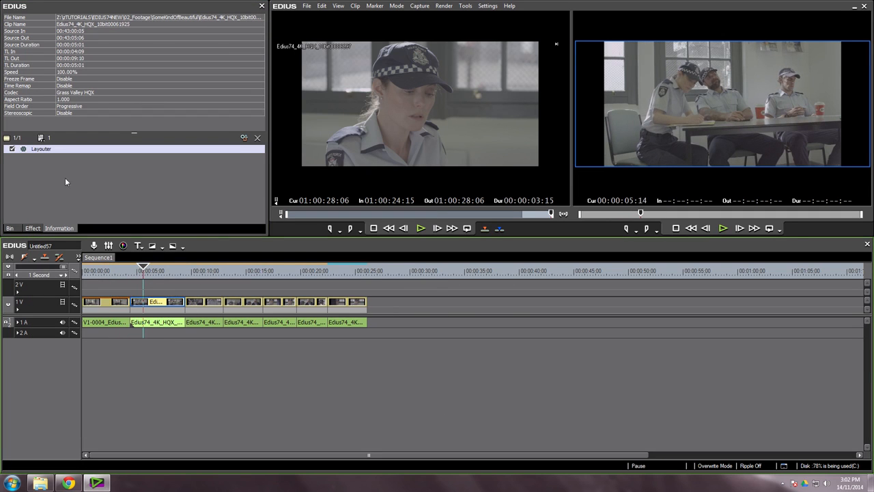
click(105, 305)
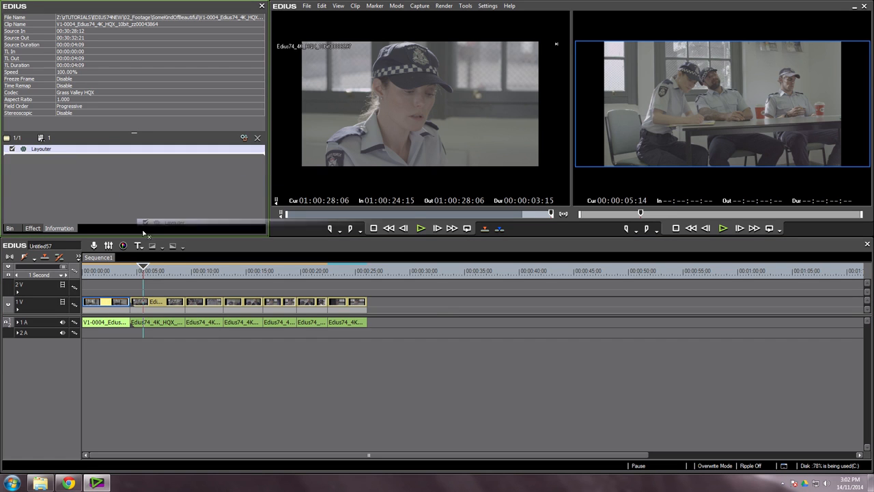
click(155, 304)
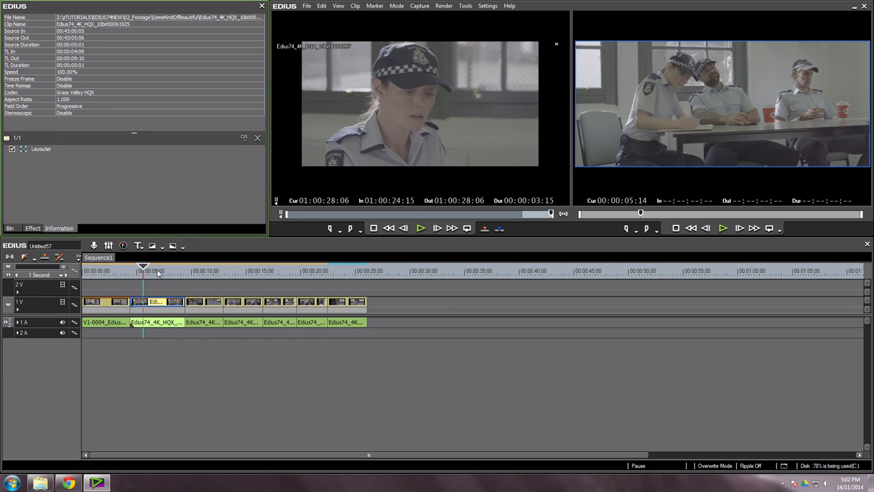
Step: Play the sequence across the first cut to compare the framing of the opening and second clips
click(112, 269)
key(space)
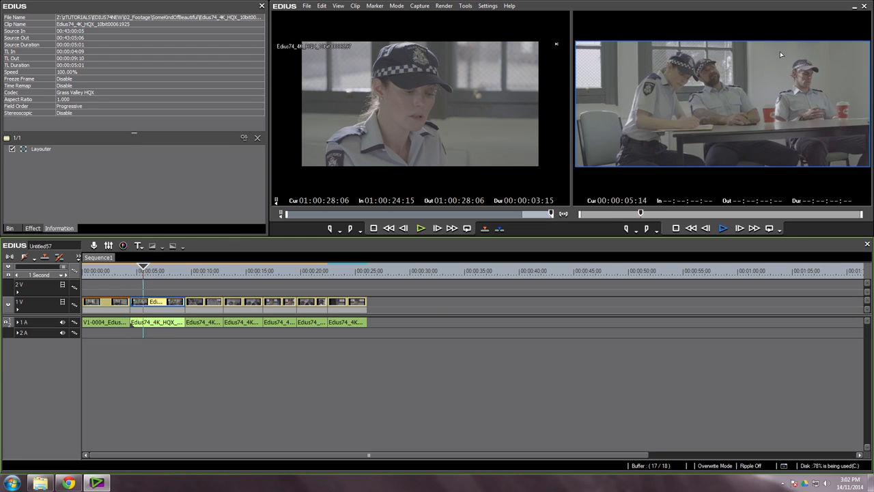
key(space)
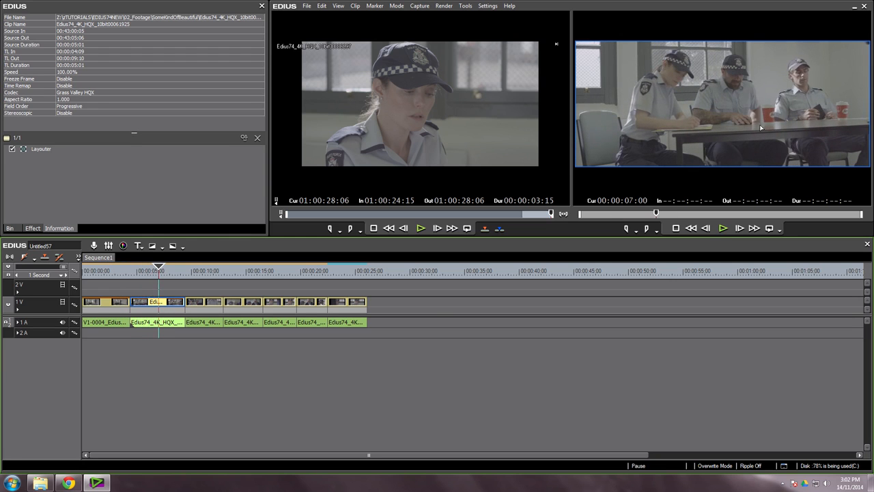
key(space)
key(space)
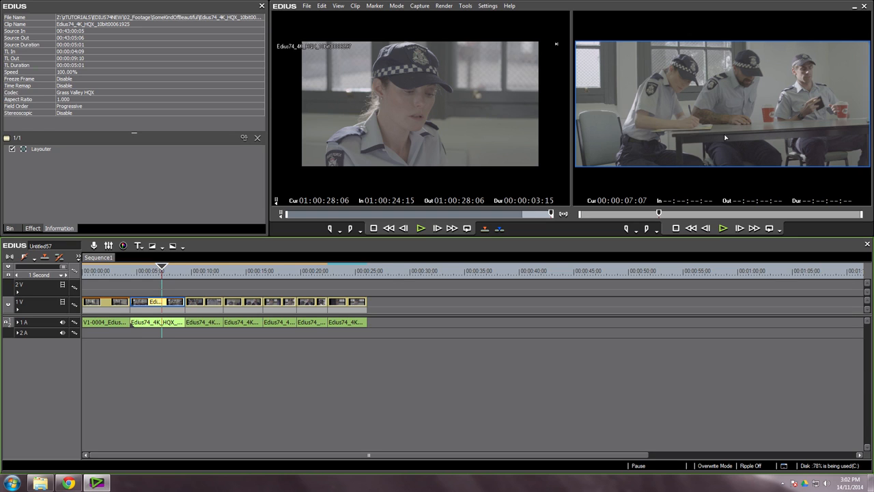
Step: At 00:00:06:01, move the second clip's picture down to about Y 101.7 px and enlarge it to about 107.6%
mouse_move(159, 276)
mouse_down()
mouse_move(177, 276)
mouse_move(148, 278)
mouse_up()
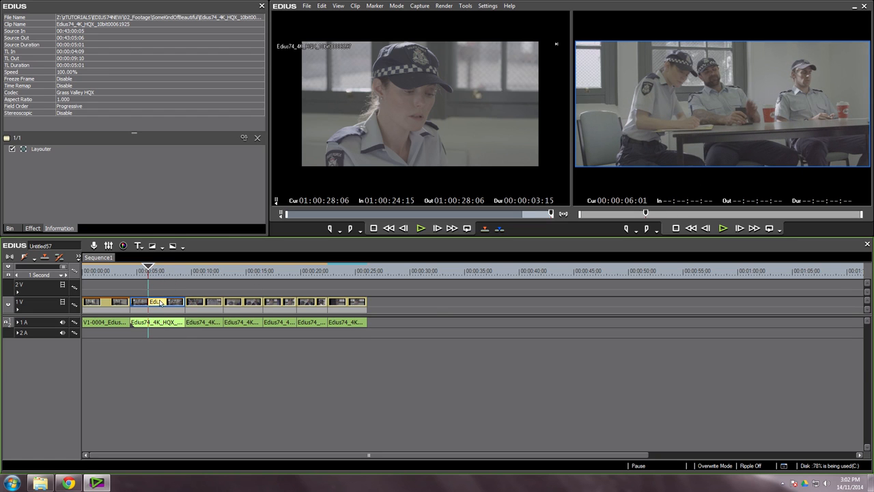
double_click(39, 148)
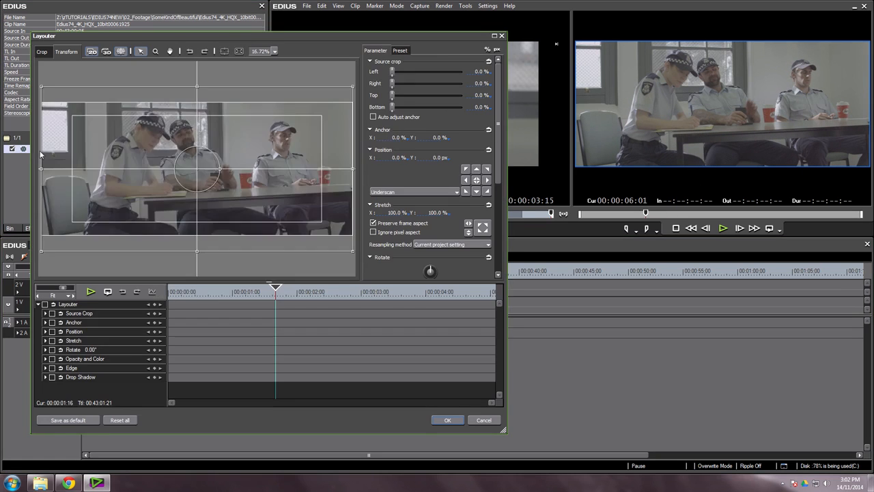
drag(205, 189, 204, 191)
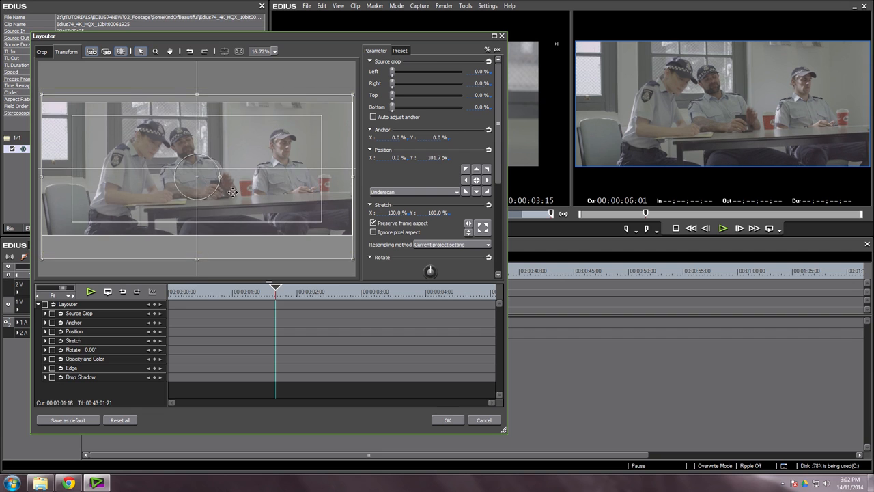
drag(353, 95, 365, 88)
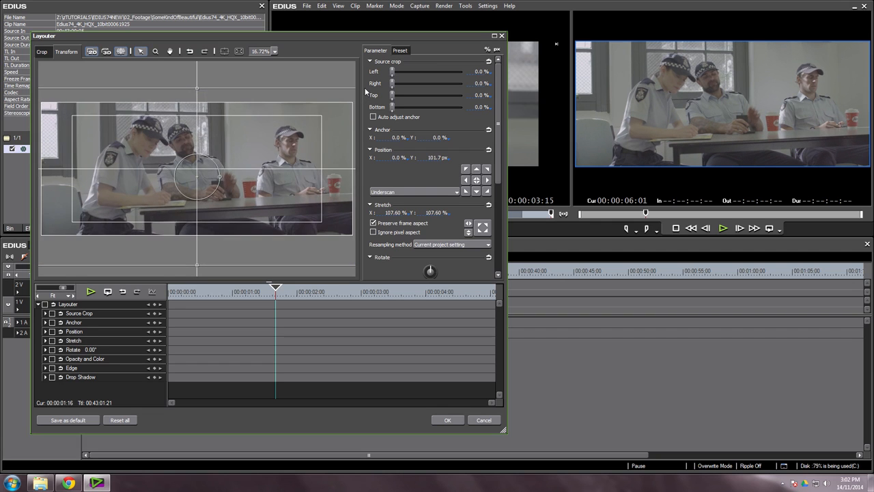
Step: Rotate the second clip by 1.80°, shift it to about X -3.7% and Y 137.6 px, preview it and accept the layout
drag(499, 169, 499, 204)
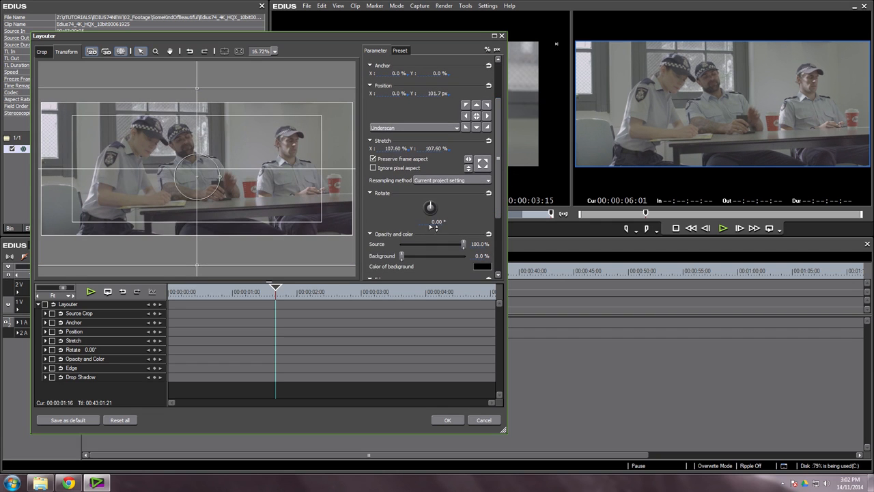
drag(439, 233, 436, 211)
drag(298, 186, 290, 189)
key(space)
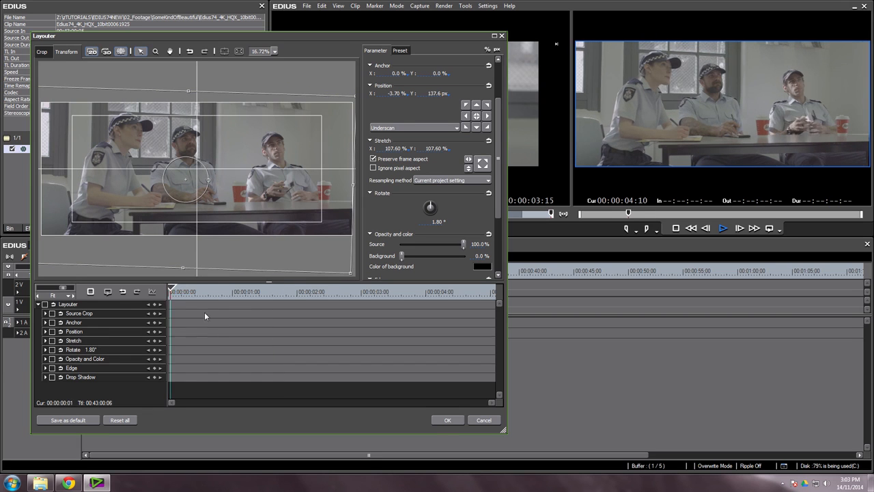
click(447, 419)
Step: Play from around the first cut into the second clip to review its rotated and enlarged framing
click(134, 273)
key(space)
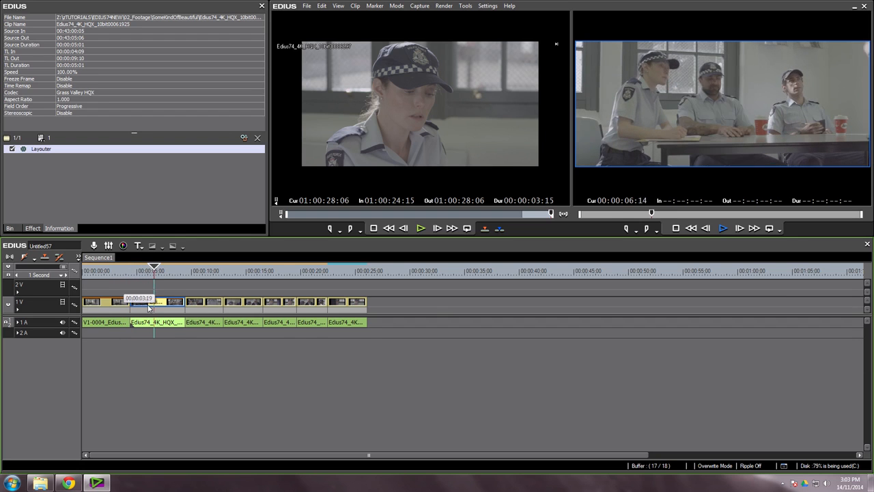
key(space)
Step: Lower the second clip's picture to about Y 179.5 px, accept the layout and replay from the opening clip
double_click(40, 149)
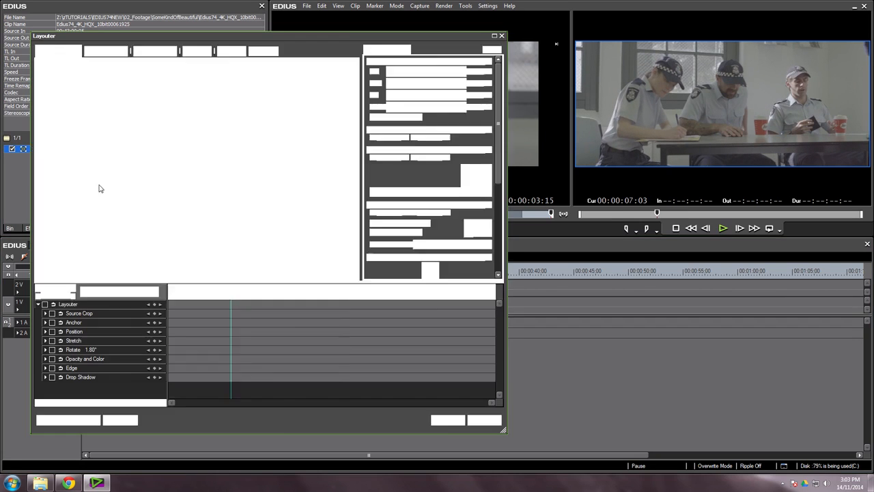
drag(126, 214, 127, 208)
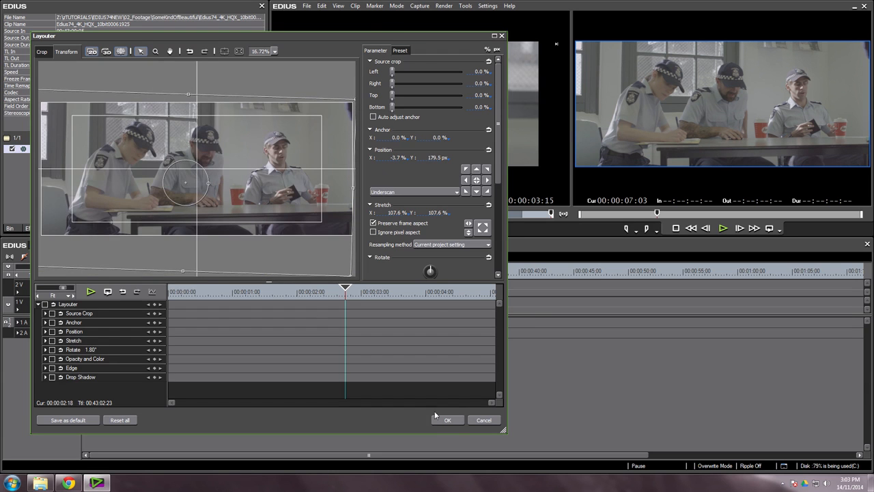
click(447, 420)
drag(159, 270, 116, 274)
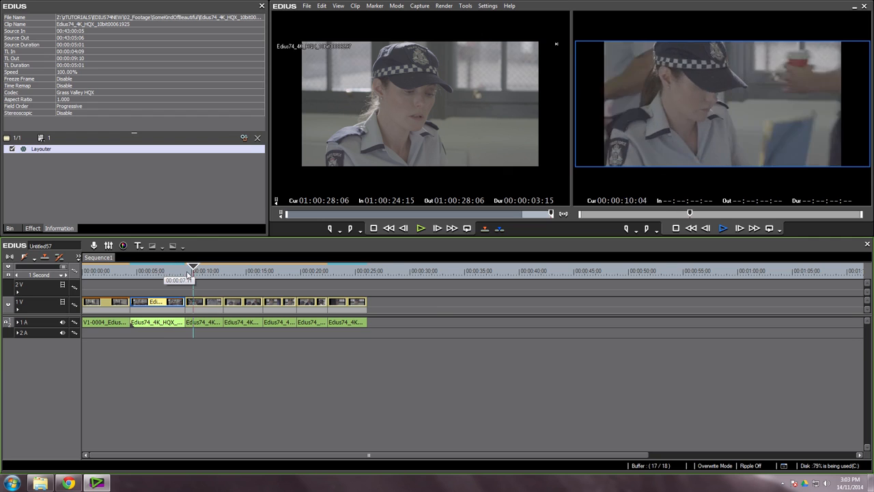
Step: Apply the Fit Width layout preset to the third clip, shift its picture slightly down and preview the framing
click(198, 273)
click(205, 302)
double_click(35, 148)
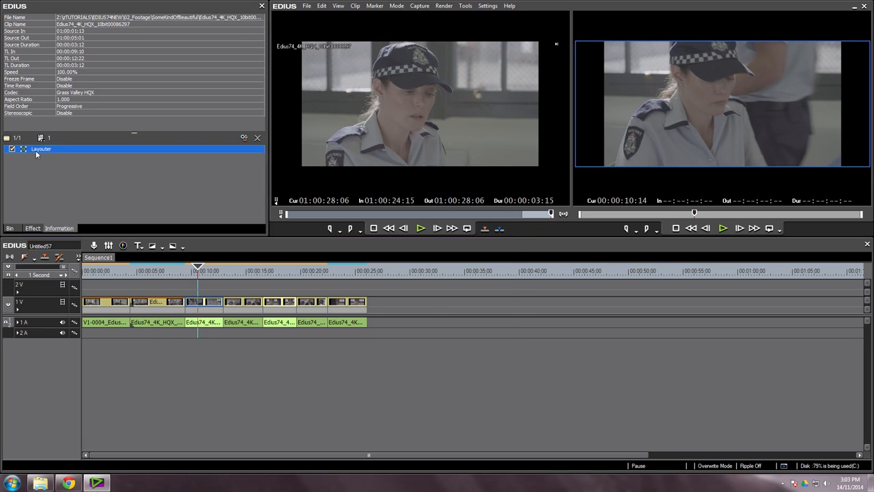
click(399, 51)
double_click(382, 91)
drag(283, 157, 282, 165)
drag(273, 296, 118, 296)
key(space)
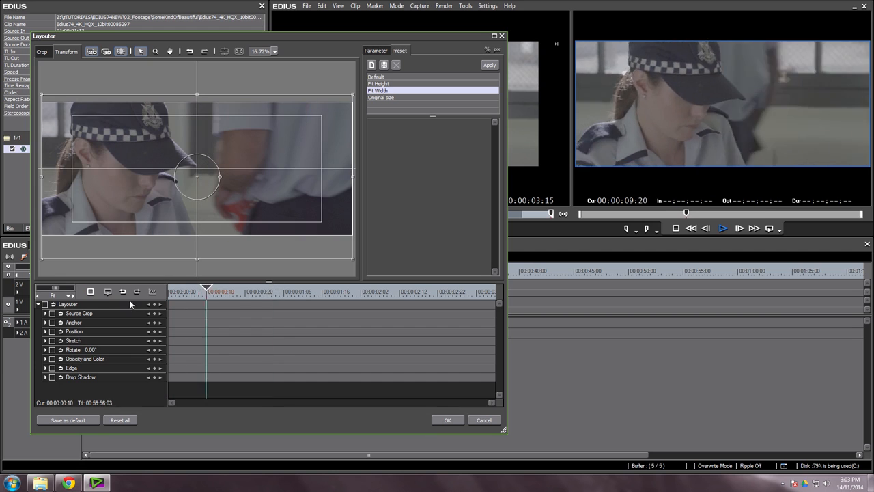
key(space)
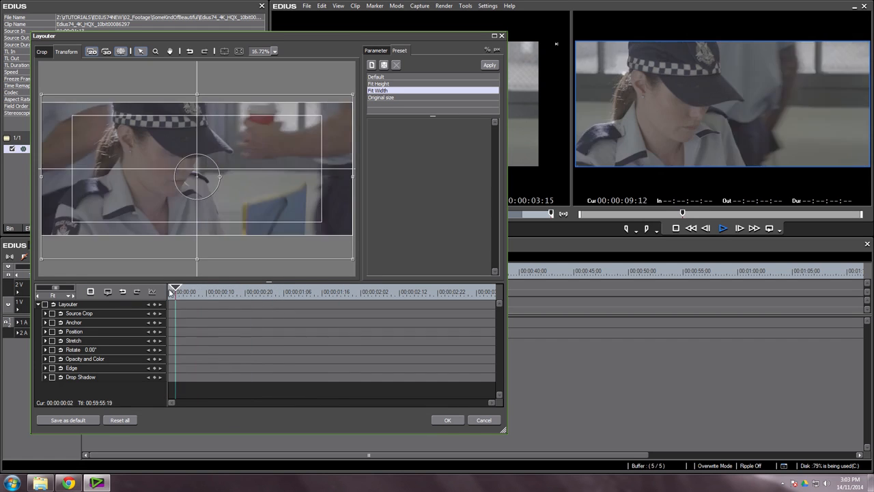
Step: Enable layout keyframes on the third clip, raise the picture at its start and lower it at 00:00:01:09
drag(246, 223, 243, 214)
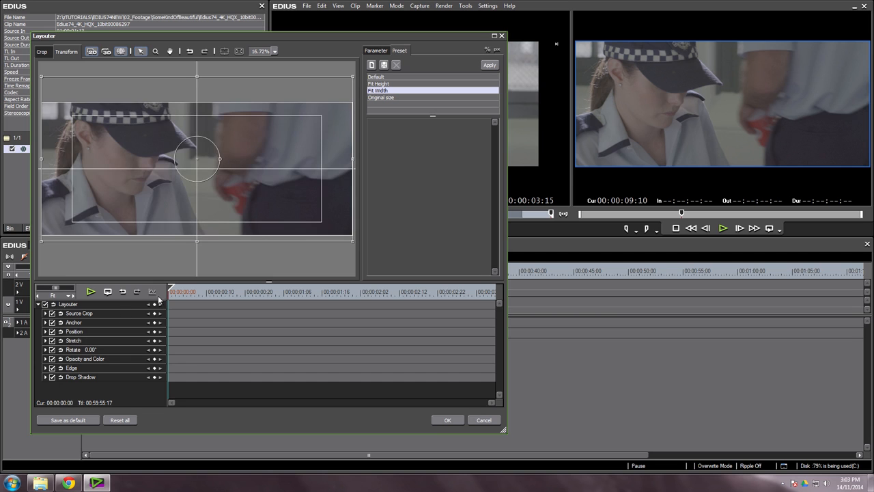
drag(196, 292, 295, 305)
drag(273, 209, 273, 221)
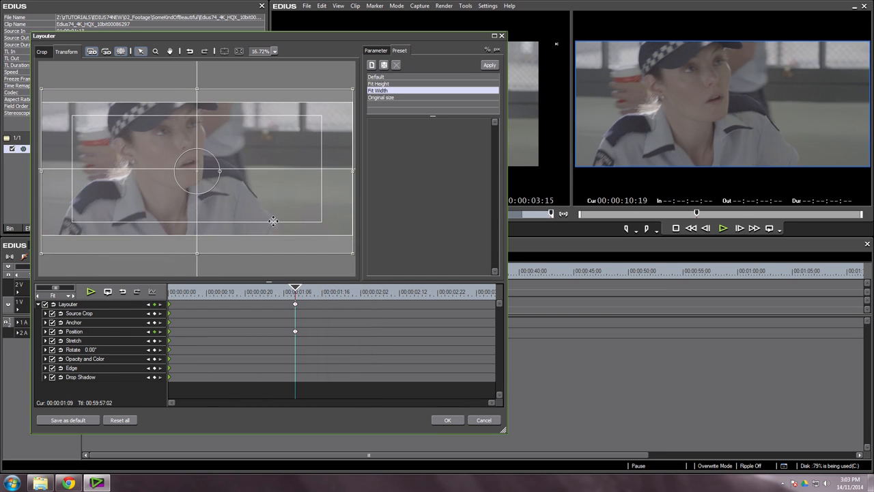
Step: Set the third clip's second Position keyframe to Bezier interpolation, preview the move and accept the layout
right_click(294, 332)
click(313, 426)
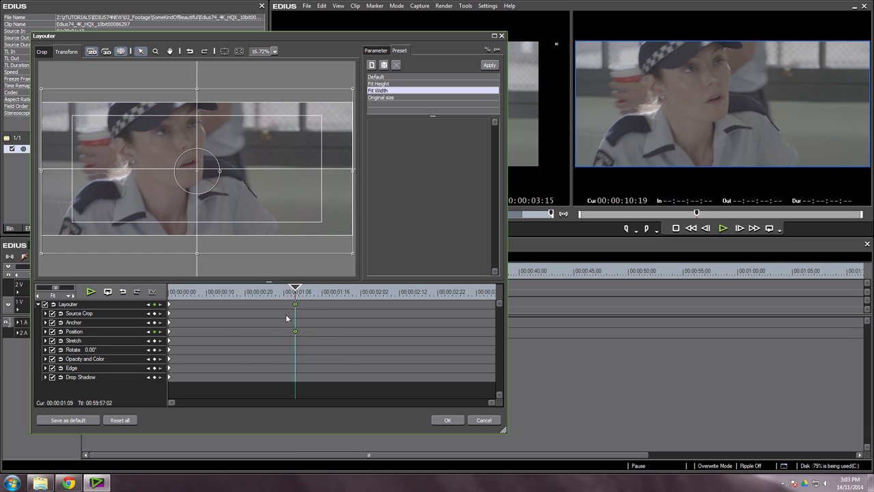
key(Home)
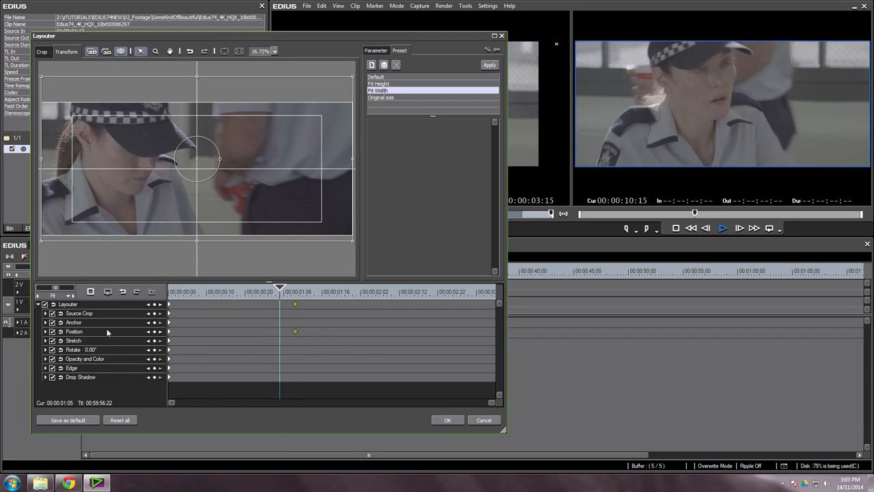
click(447, 420)
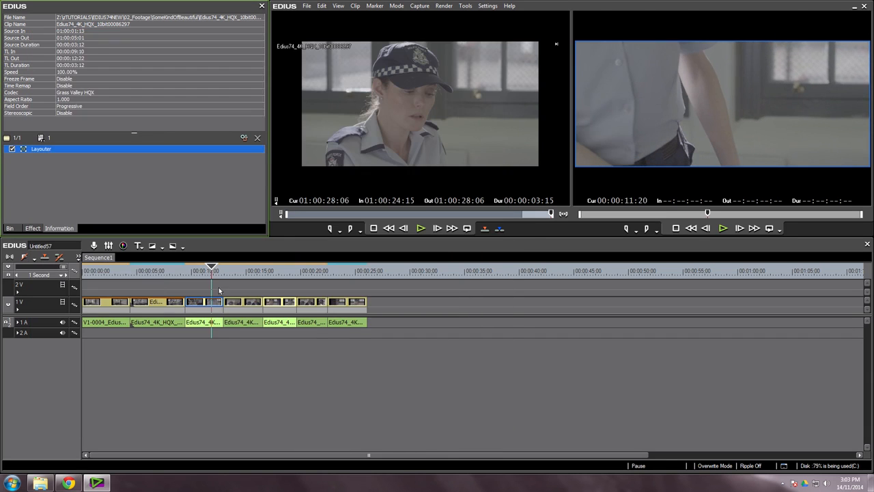
Step: Play the sequence through the third clip into the fourth to check the keyframed reframing
click(181, 273)
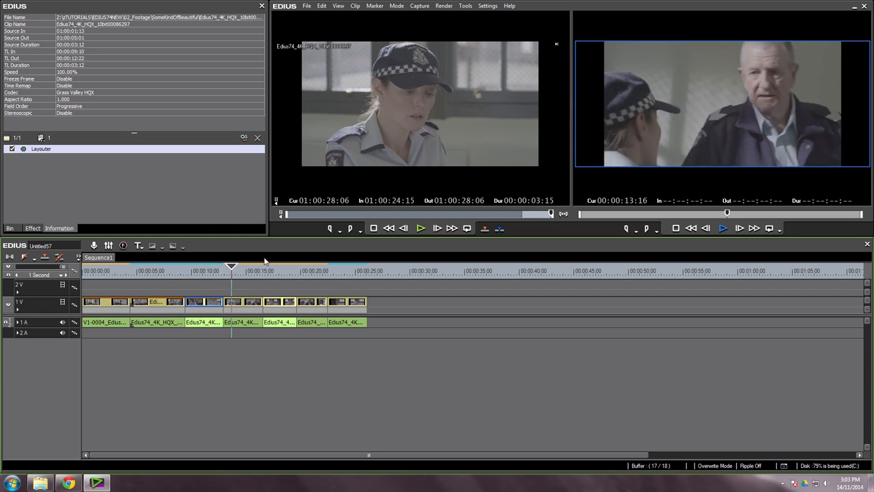
click(194, 268)
mouse_move(212, 270)
mouse_down()
mouse_move(228, 271)
mouse_move(207, 275)
mouse_up()
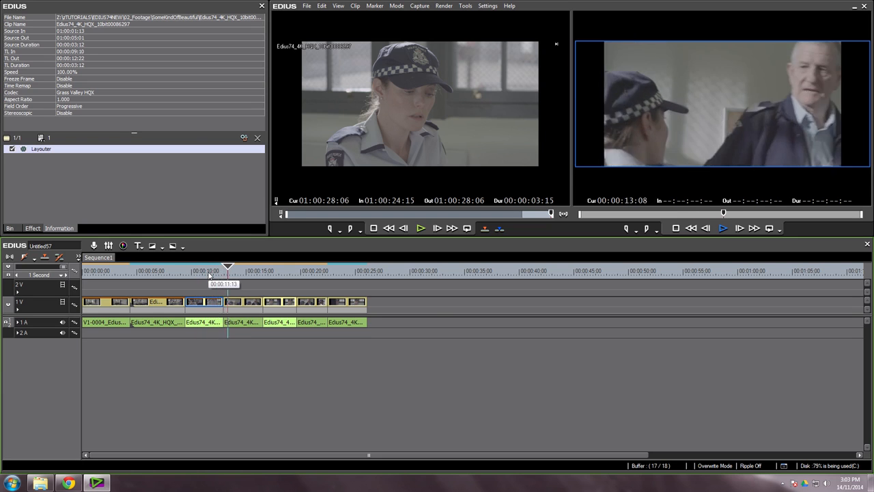
key(space)
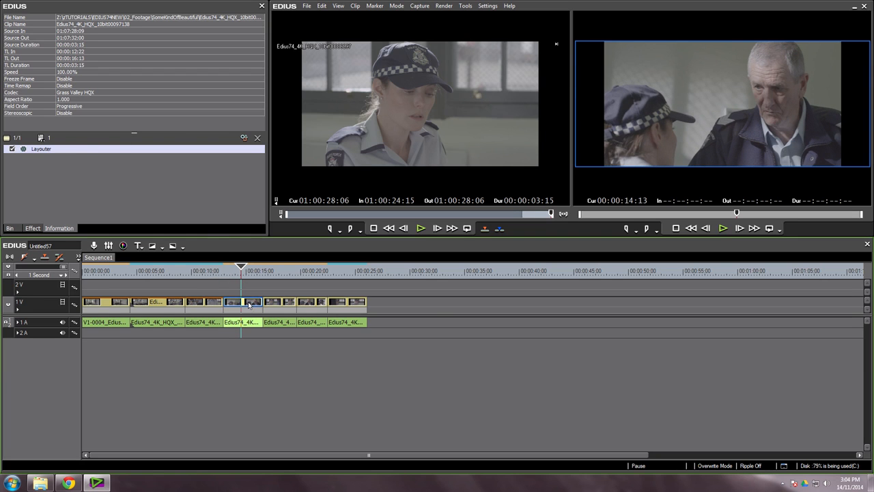
Step: Apply the Fit Width layout preset to the fourth clip, showing the older officer, and preview it
double_click(48, 149)
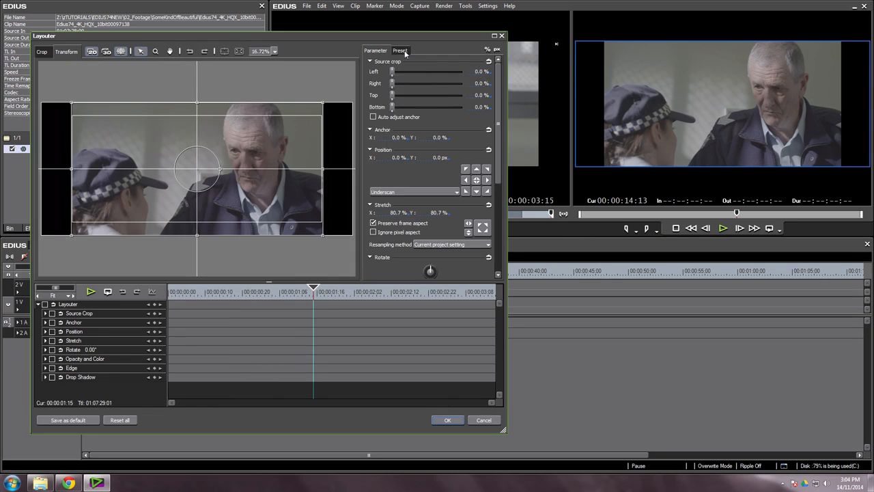
click(400, 51)
double_click(383, 90)
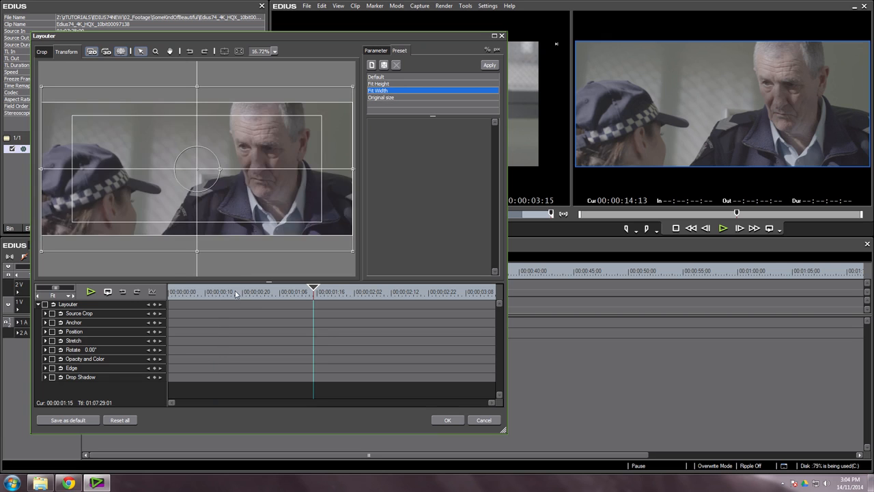
click(90, 291)
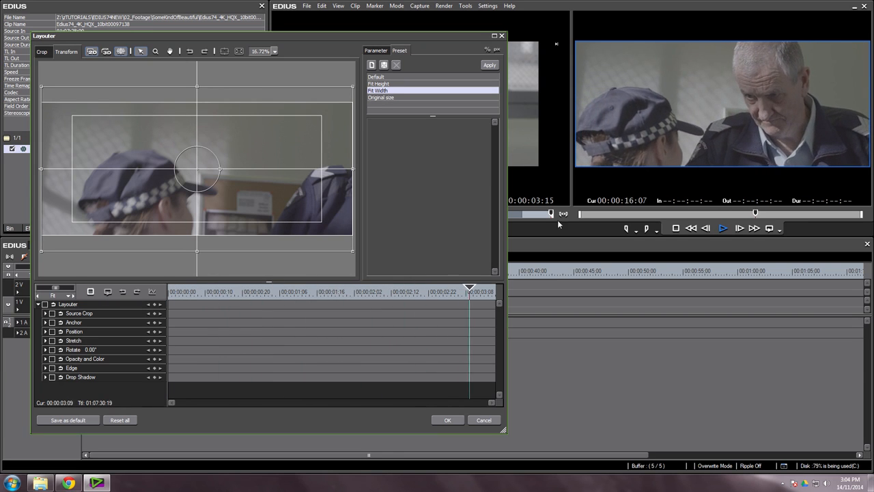
click(90, 291)
Step: Enable layout keyframes on the fourth clip, lower the picture at its start and raise it at 00:00:01:17
click(45, 304)
drag(272, 210, 273, 223)
drag(183, 295, 321, 306)
drag(298, 222, 268, 208)
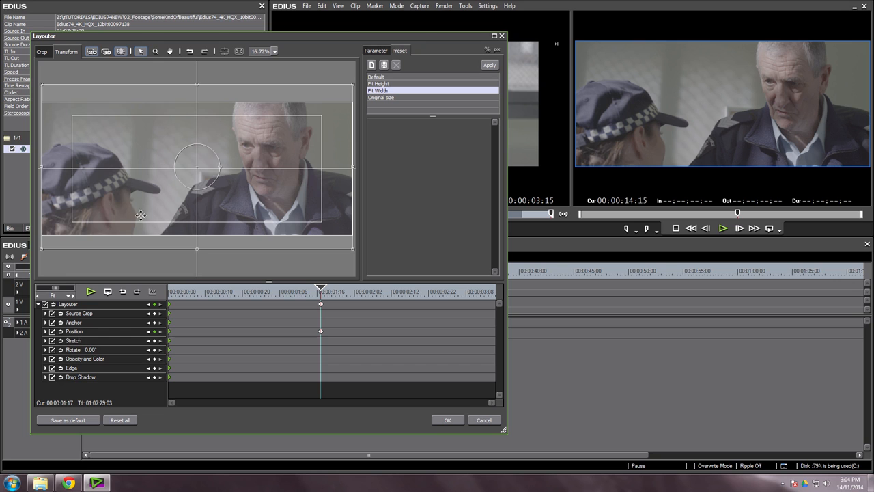
drag(264, 130, 264, 131)
Step: Set the fourth clip's Position keyframe at 00:00:01:17 to Bezier interpolation, preview the move and accept the layout
right_click(320, 333)
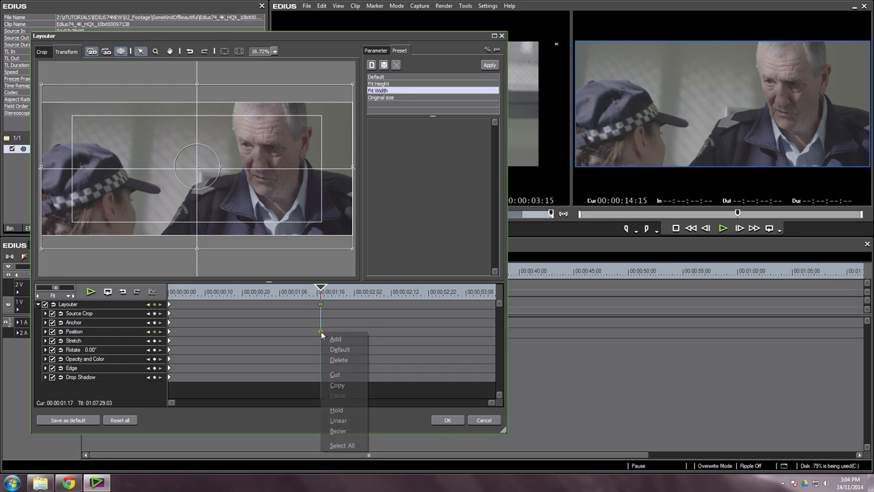
click(346, 433)
click(90, 291)
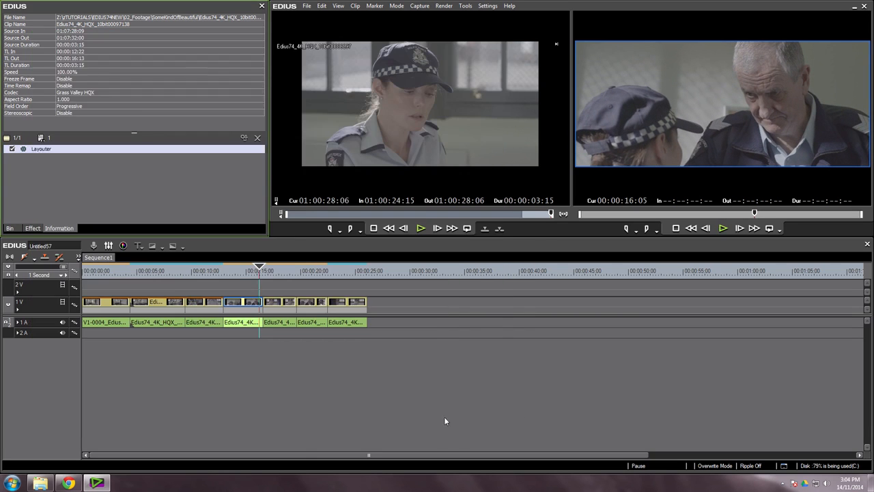
click(448, 420)
Step: Play the sequence from the end of the third clip through the fourth and stop within the fifth
click(211, 273)
key(space)
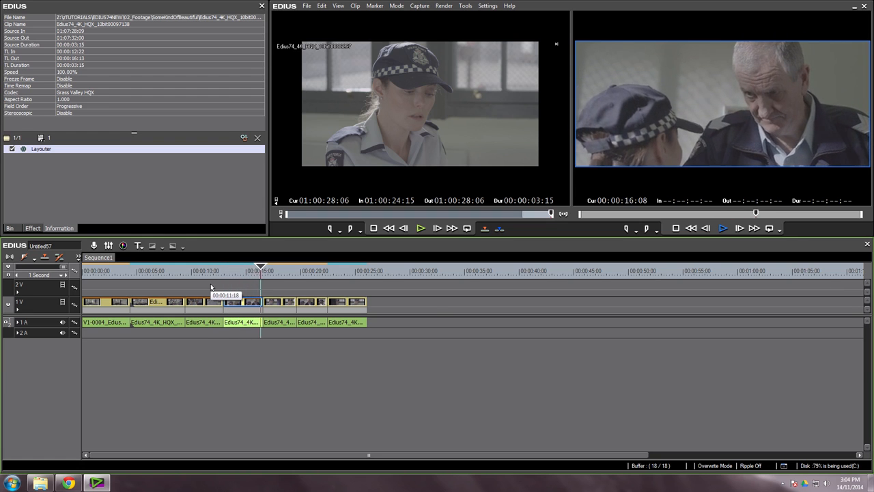
key(space)
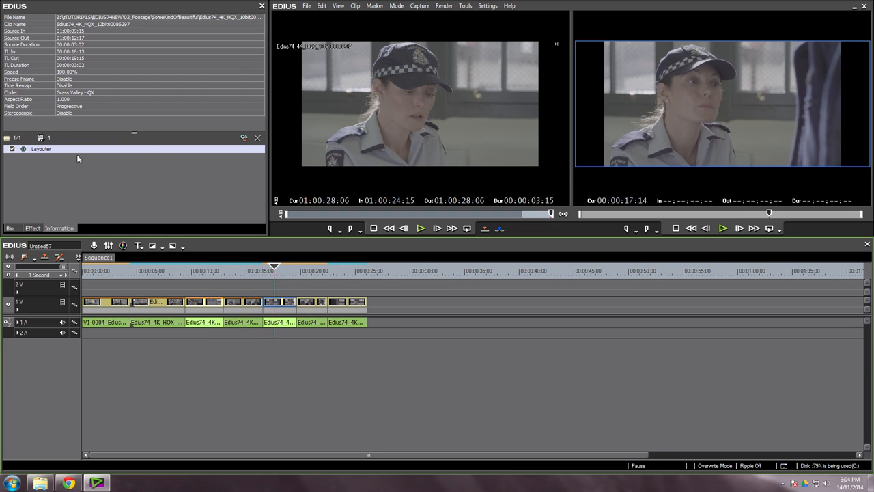
Step: Apply the Fit Width layout preset to the fifth clip, lower its picture slightly, preview it and accept the layout
double_click(44, 151)
double_click(382, 91)
drag(262, 156, 263, 161)
drag(219, 292, 151, 301)
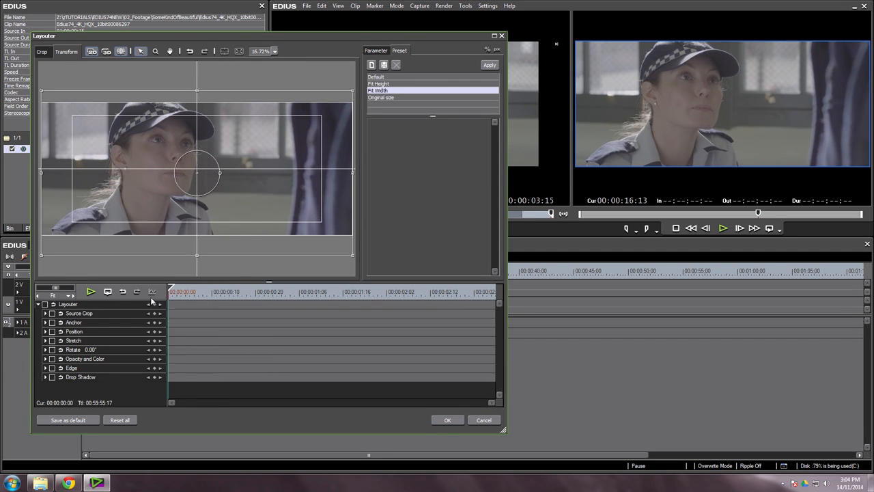
key(space)
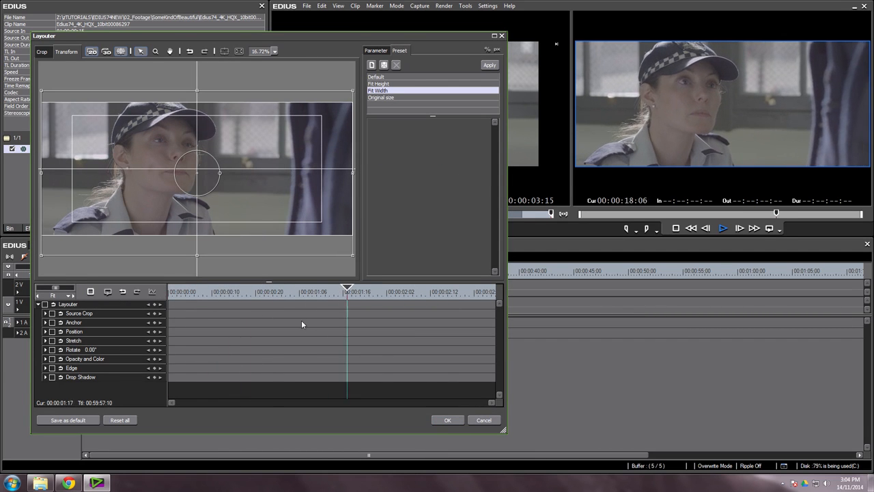
key(space)
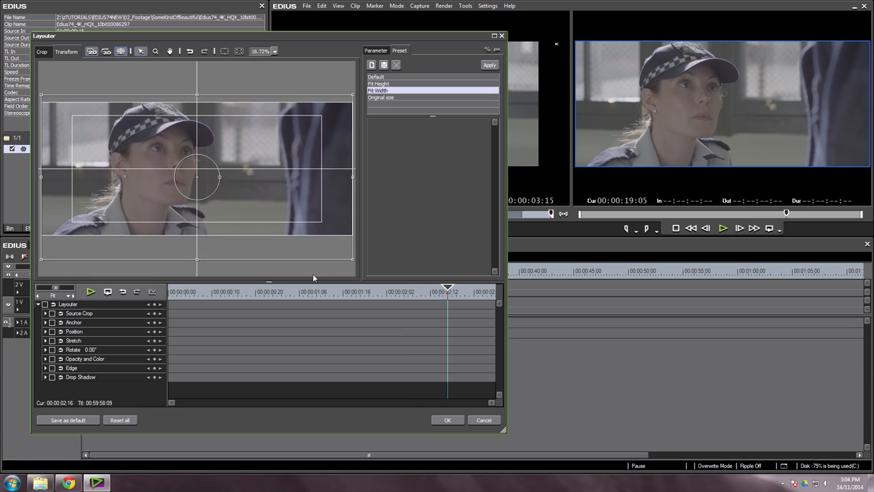
drag(200, 299, 419, 314)
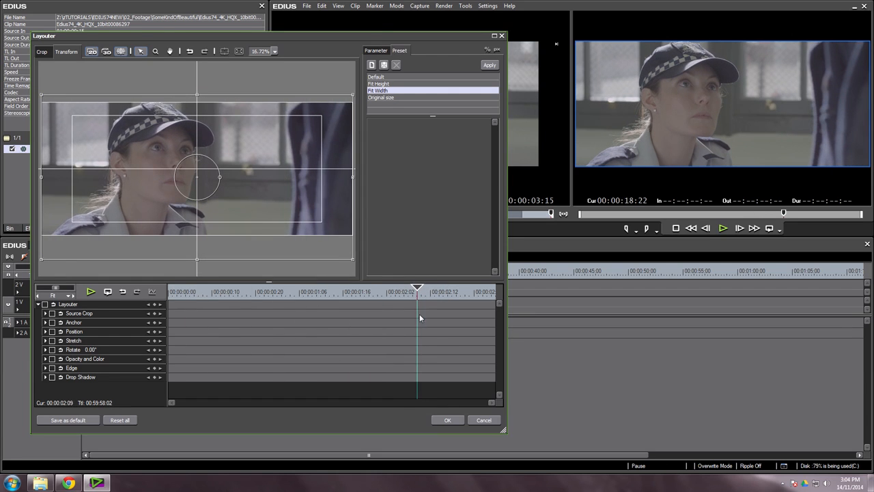
click(447, 420)
Step: Copy the fifth clip's layout to the sixth clip and play the sequence through into the seventh
mouse_move(288, 272)
mouse_down()
mouse_move(311, 279)
mouse_move(301, 276)
mouse_up()
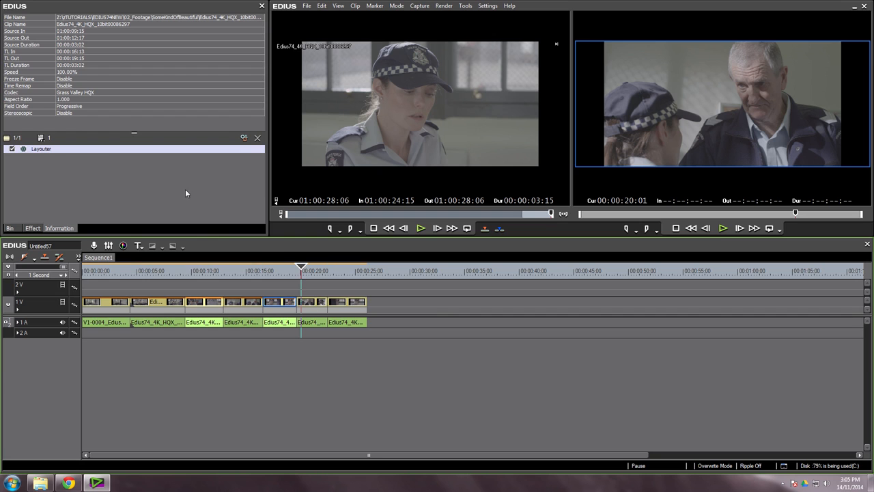
drag(42, 153, 316, 303)
click(293, 278)
key(space)
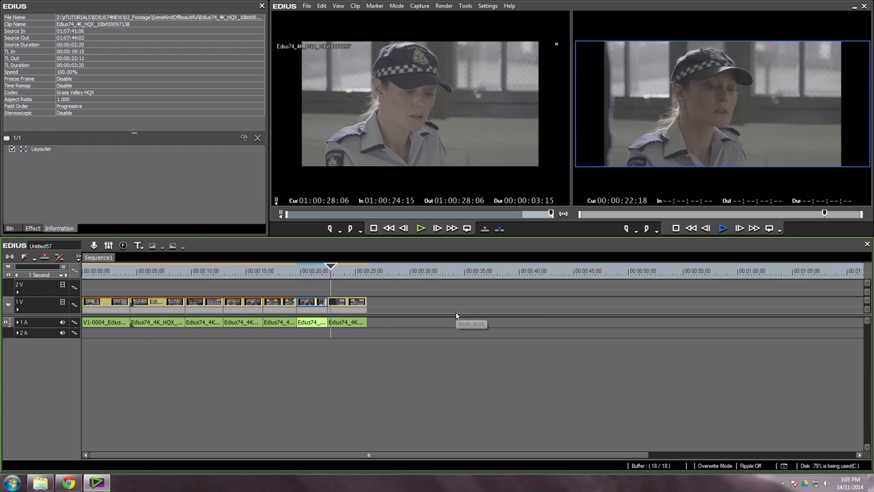
key(space)
Step: Enable layout keyframes on the seventh clip and apply the Fit Width preset at its start
click(348, 301)
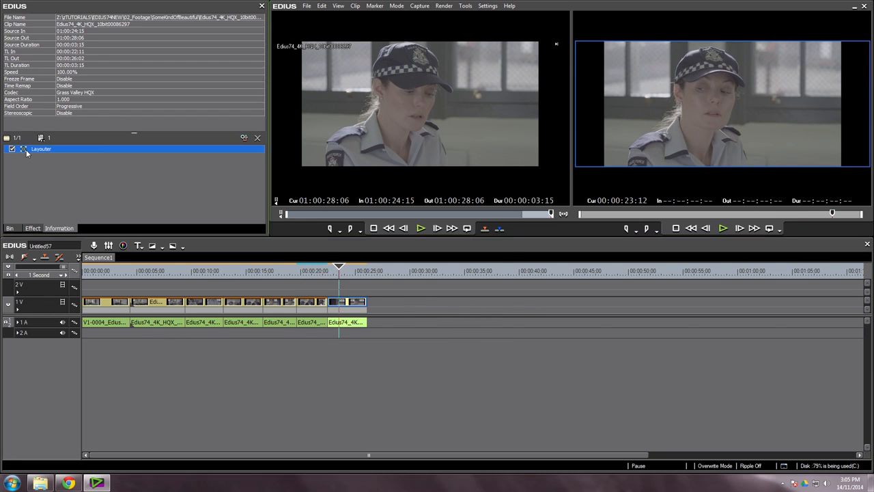
key(F7)
drag(259, 280, 157, 310)
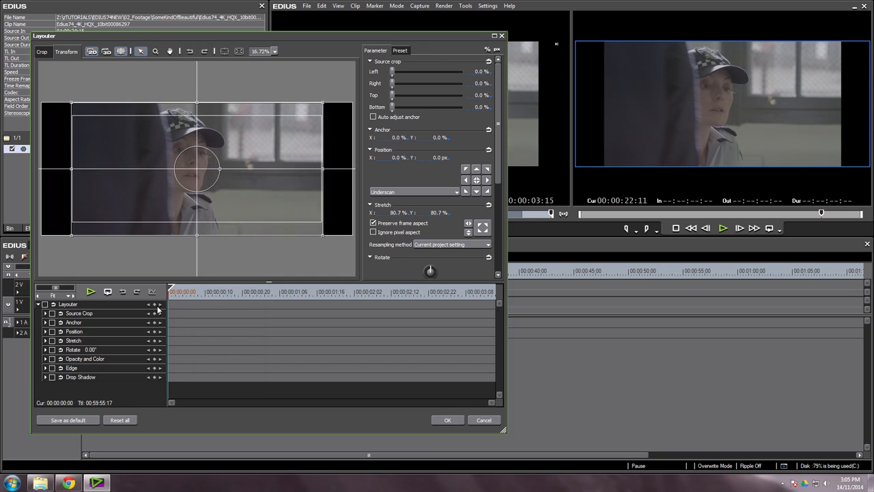
click(400, 51)
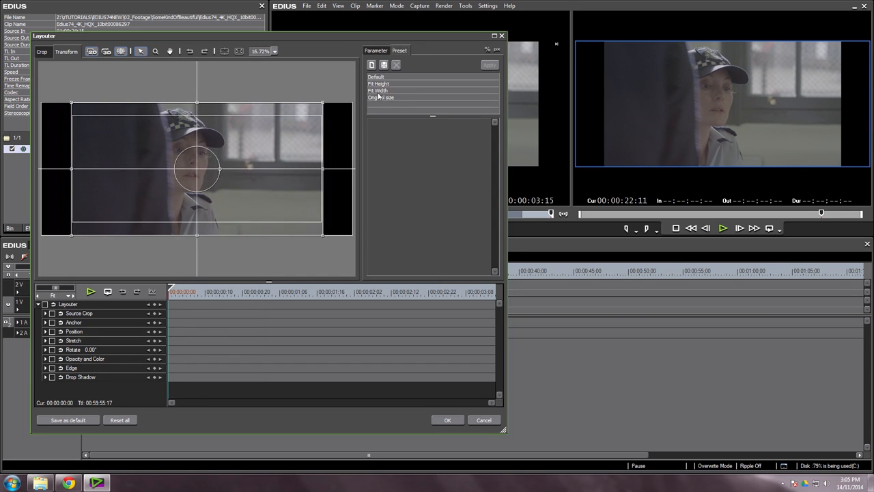
click(45, 304)
double_click(384, 91)
Step: Enlarge the seventh clip's picture at 00:00:03:15 and set that Stretch keyframe to Bezier interpolation, previewing the zoom
drag(179, 299, 493, 313)
drag(353, 87, 355, 75)
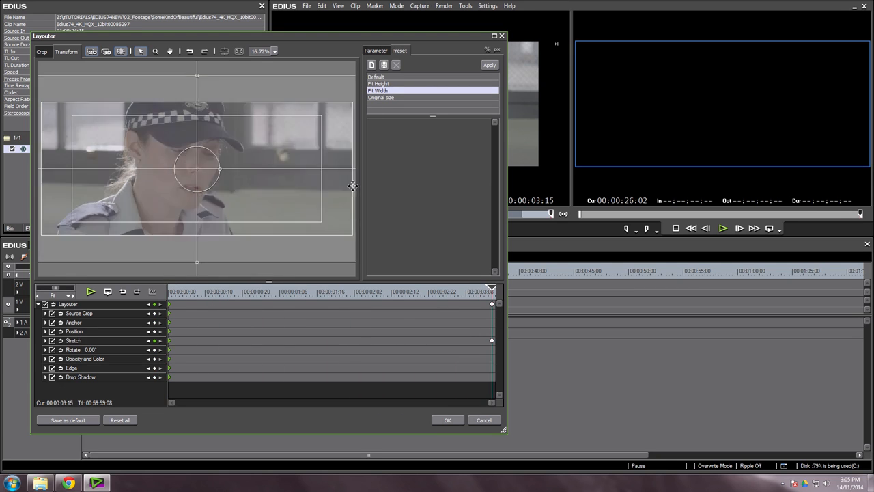
right_click(491, 342)
click(507, 440)
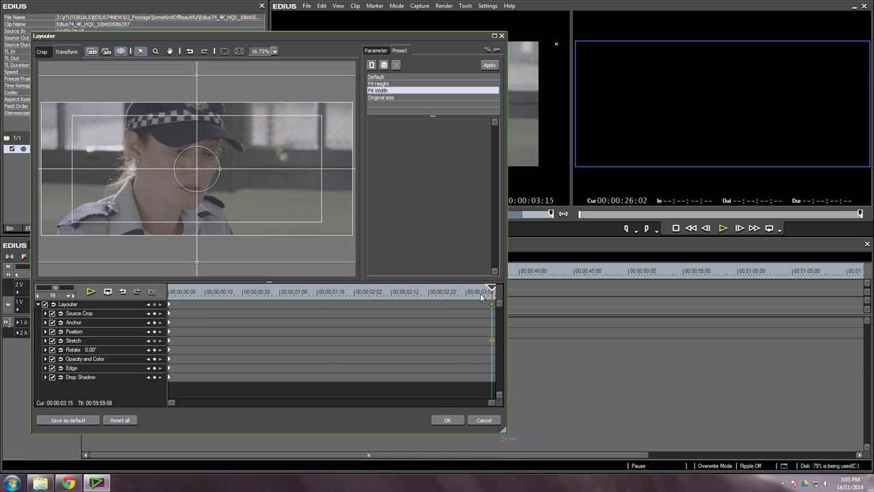
drag(483, 295, 46, 313)
key(space)
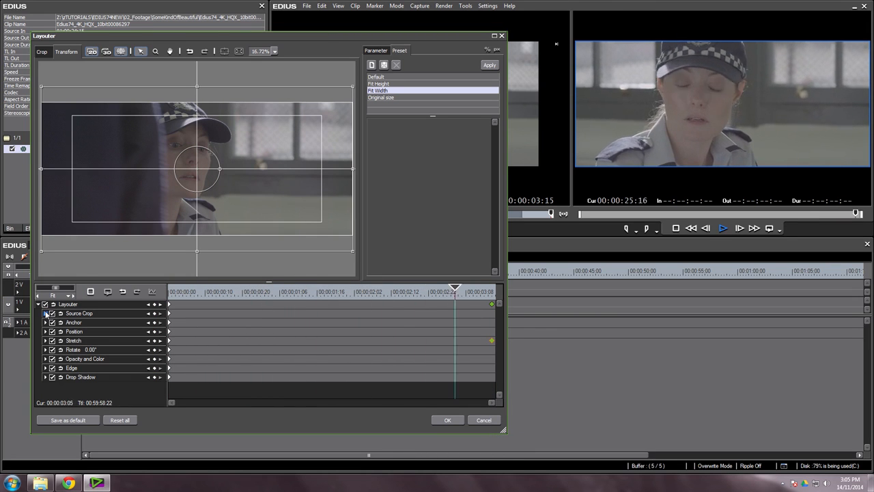
Step: Enlarge and raise the seventh clip's picture further at 00:00:03:15, preview the move and accept the layout
click(491, 292)
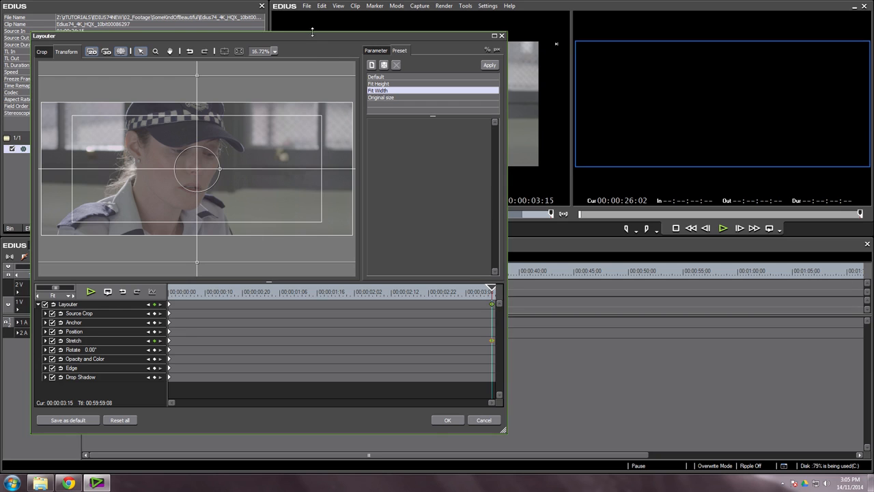
drag(196, 79, 198, 73)
drag(248, 202, 249, 194)
key(space)
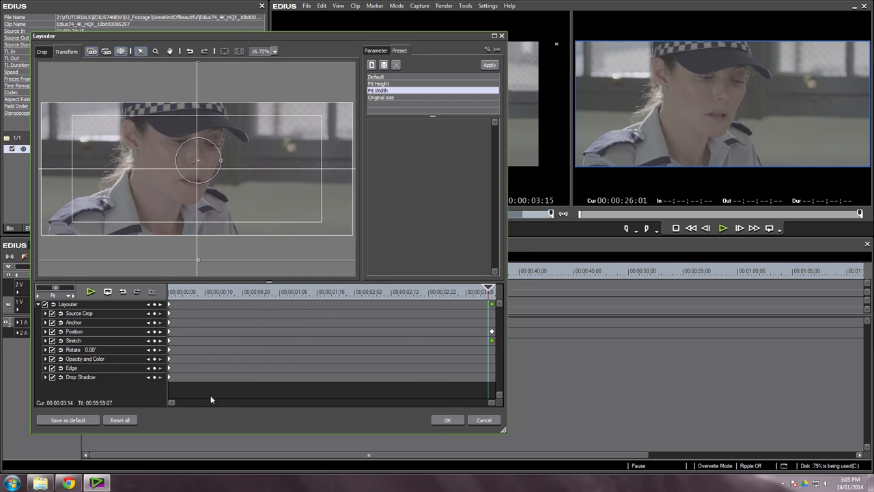
click(446, 420)
Step: Play the cut from the sixth clip into the seventh and save the project
drag(350, 271, 316, 271)
key(space)
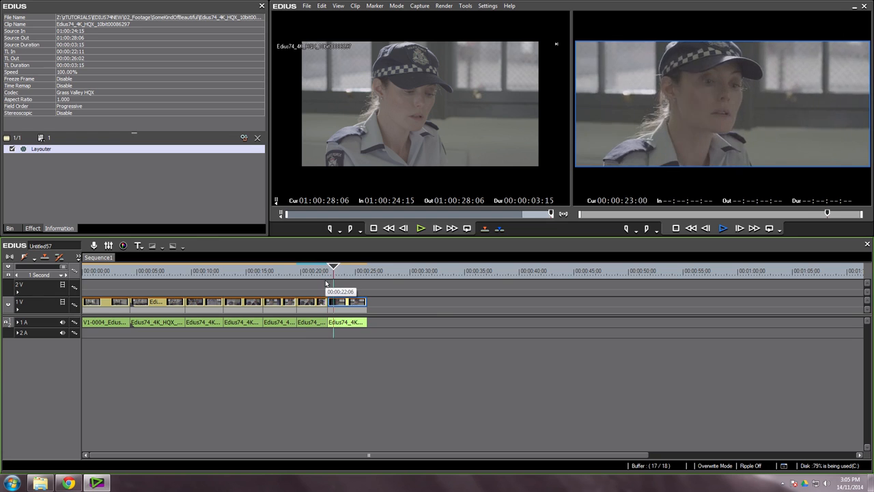
key(space)
key(ctrl+s)
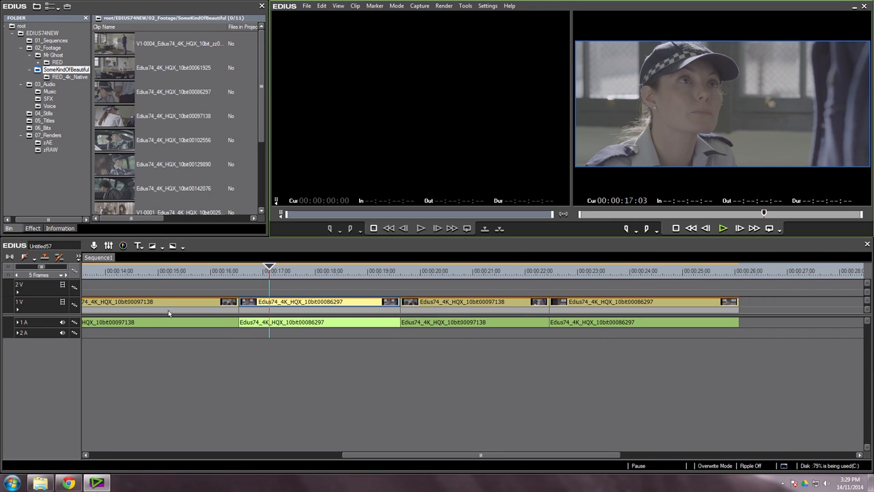
Step: Display the vectorscope and waveform, add a YUV Curve filter to the fifth clip and open its settings
click(123, 246)
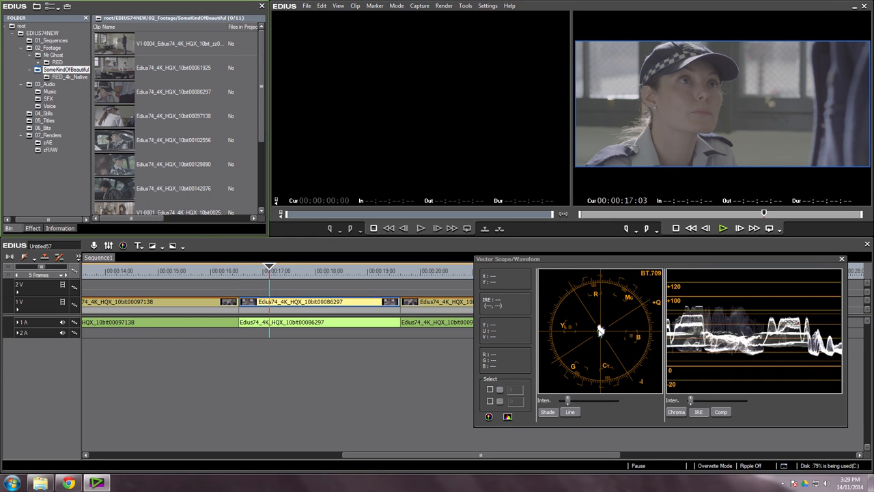
click(33, 229)
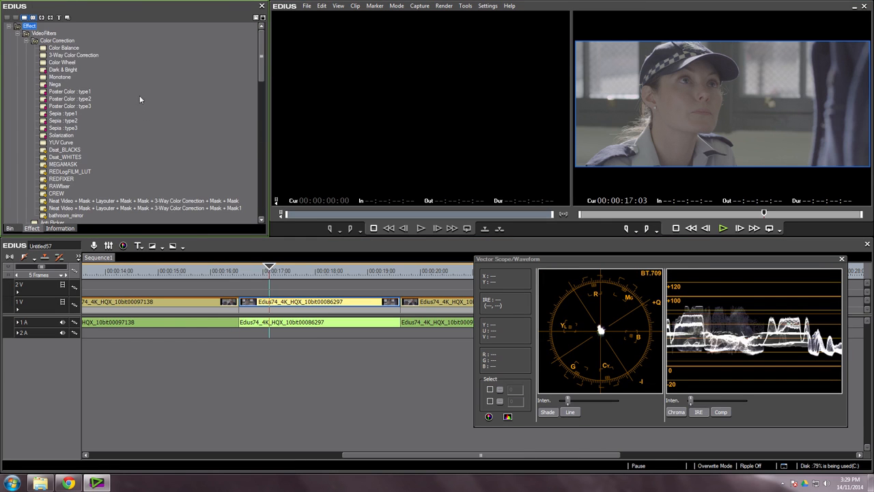
drag(56, 144, 318, 303)
double_click(48, 160)
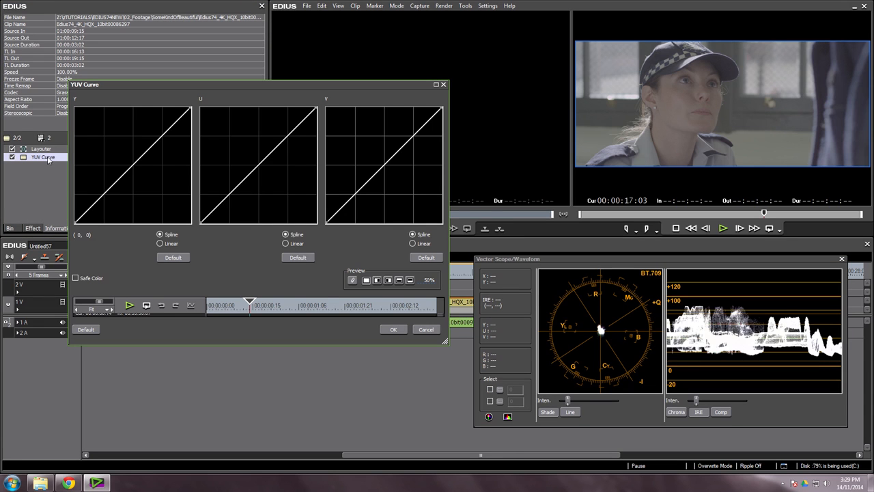
Step: Shape the Y curve into an S by lowering the shadows and raising the highlights to about (157, 190)
drag(85, 214, 84, 220)
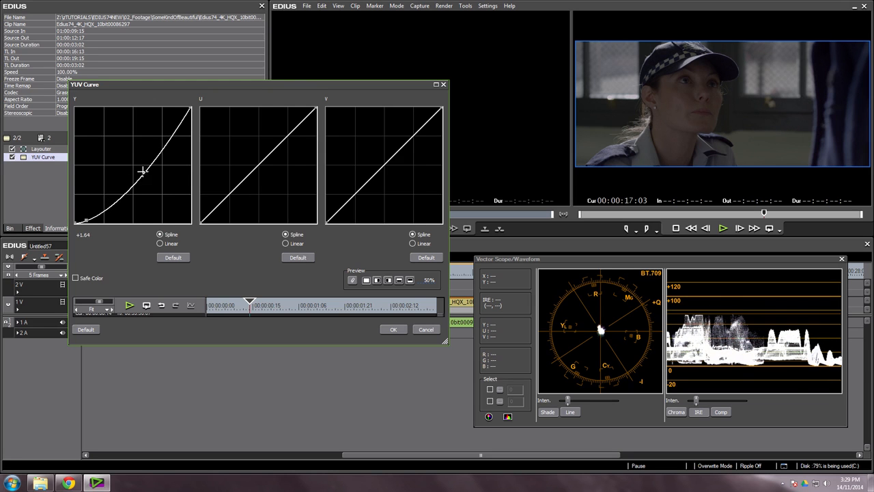
drag(159, 152, 144, 136)
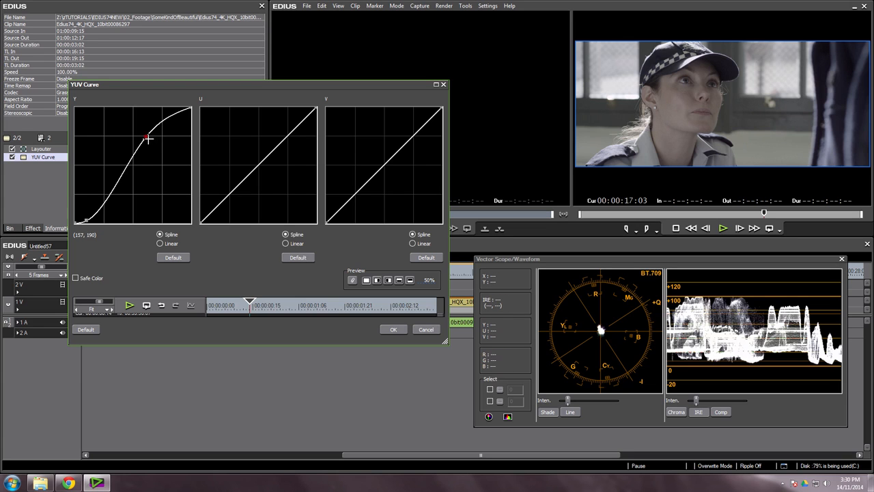
drag(145, 136, 147, 138)
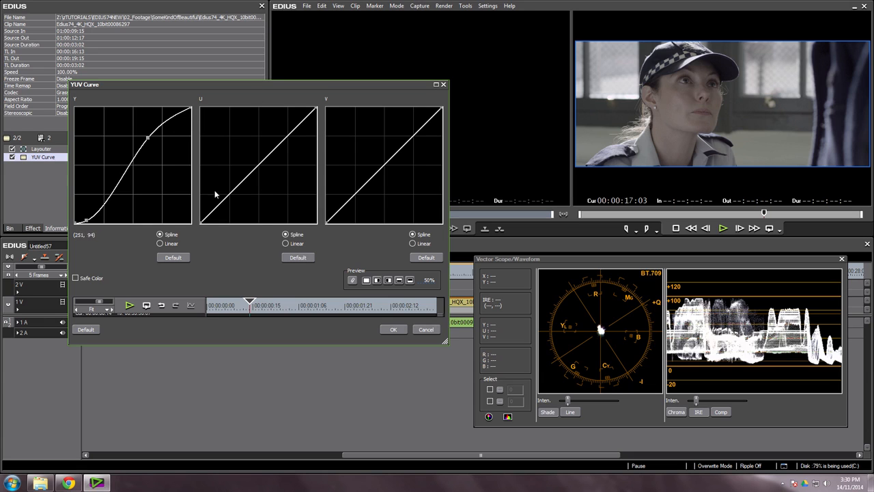
Step: Compare the graded picture with the original in the split preview, set to 100%, and accept the YUV curve
click(376, 281)
drag(430, 281, 403, 145)
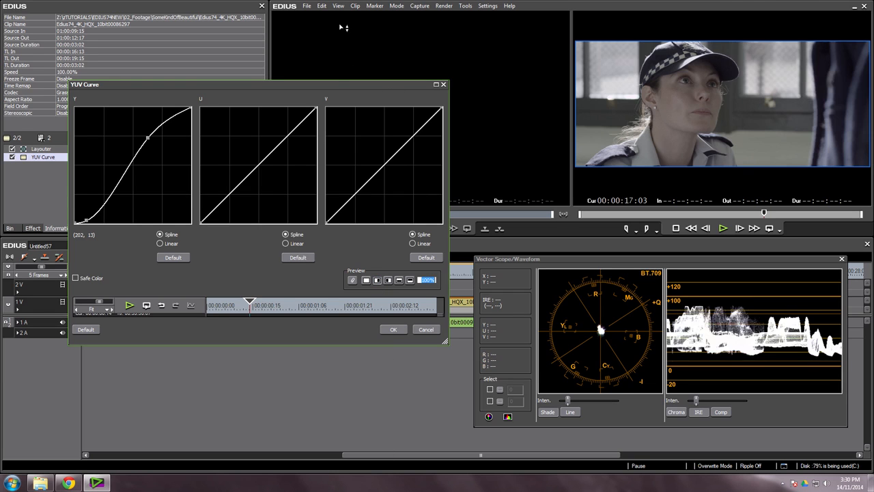
click(392, 329)
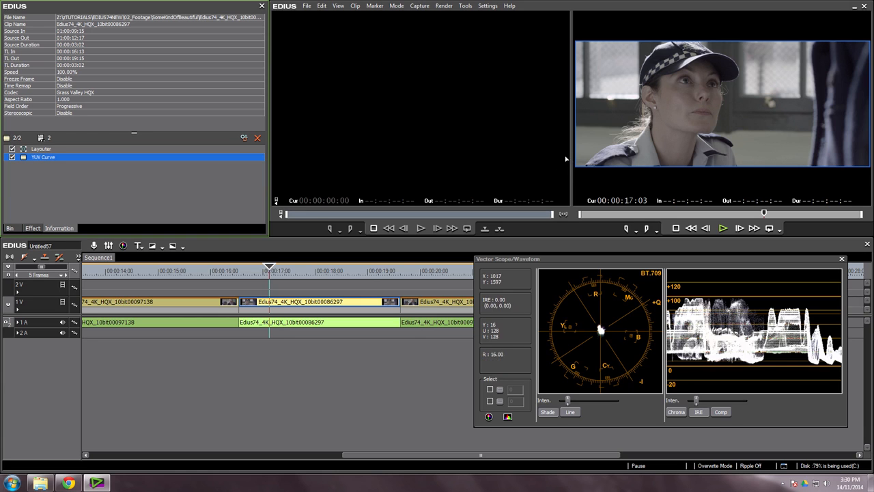
Step: Toggle the monitor between single and dual view and look up the Toggle Dual Mode shortcut by filtering user settings for "dual"
key(Tab)
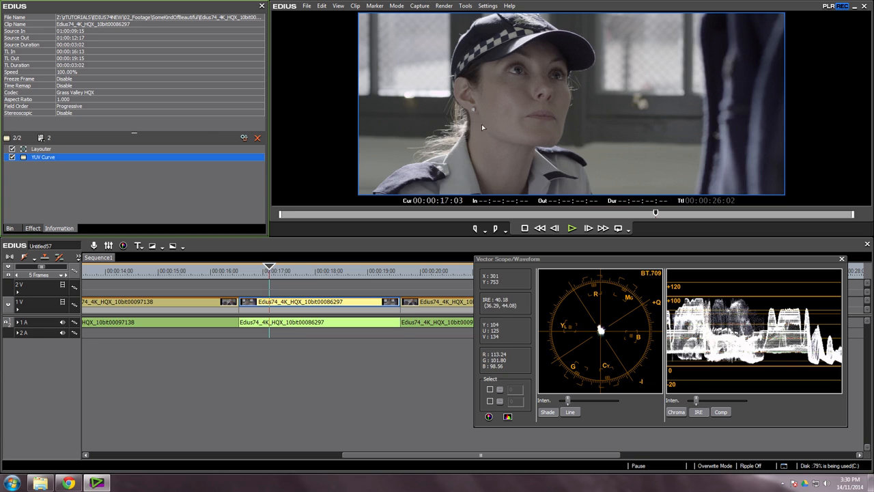
key(Tab)
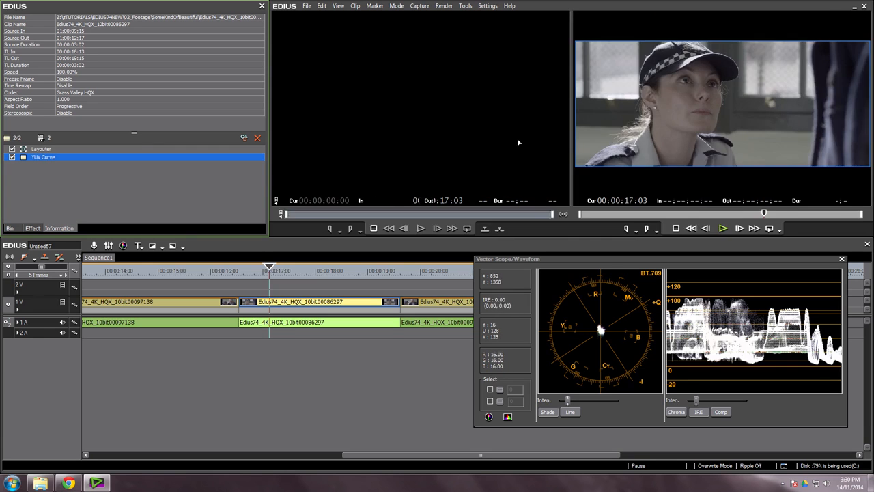
click(487, 6)
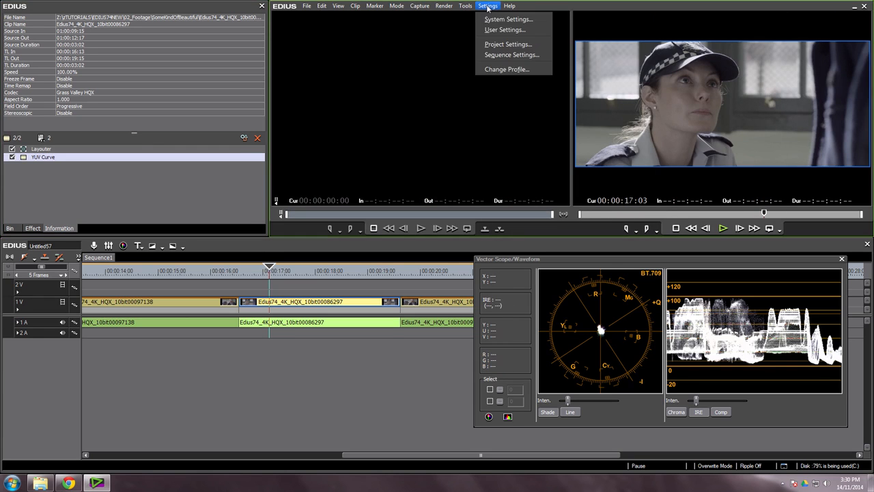
click(491, 29)
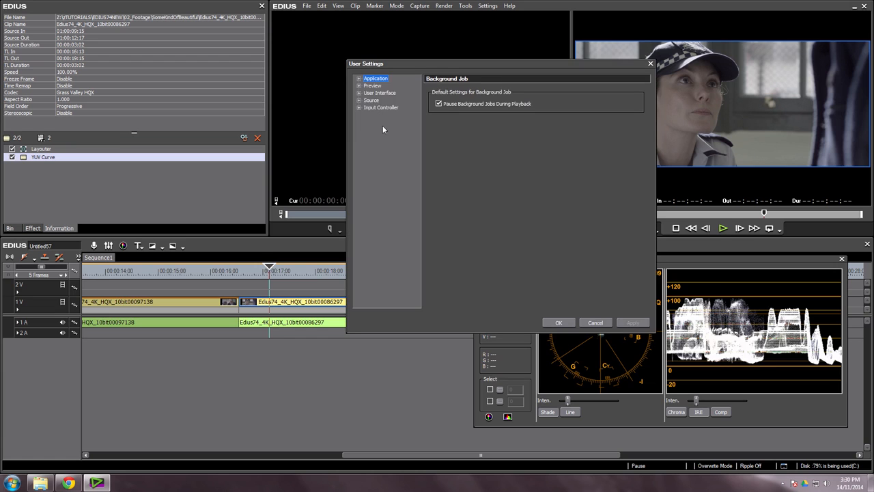
click(359, 93)
click(393, 122)
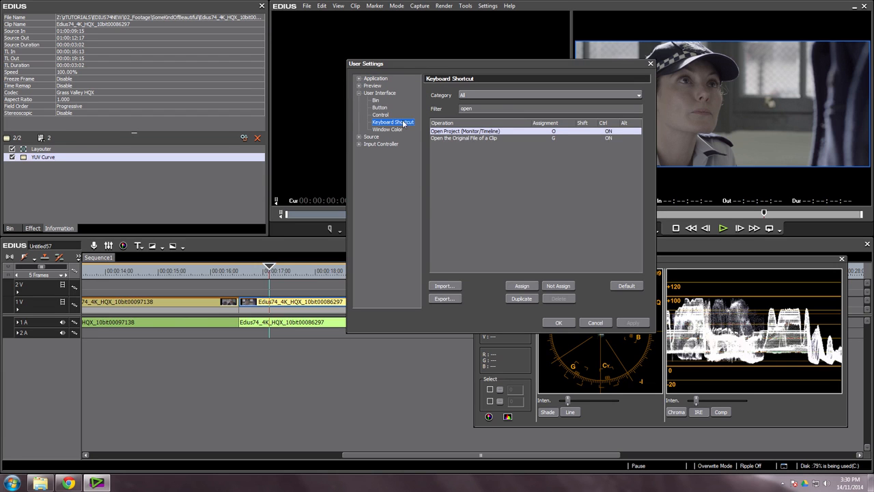
click(480, 97)
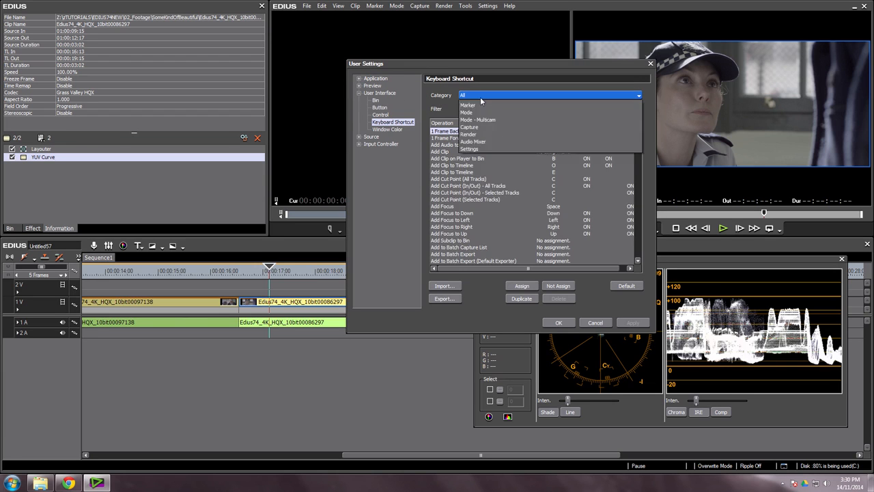
click(475, 96)
key(Tab)
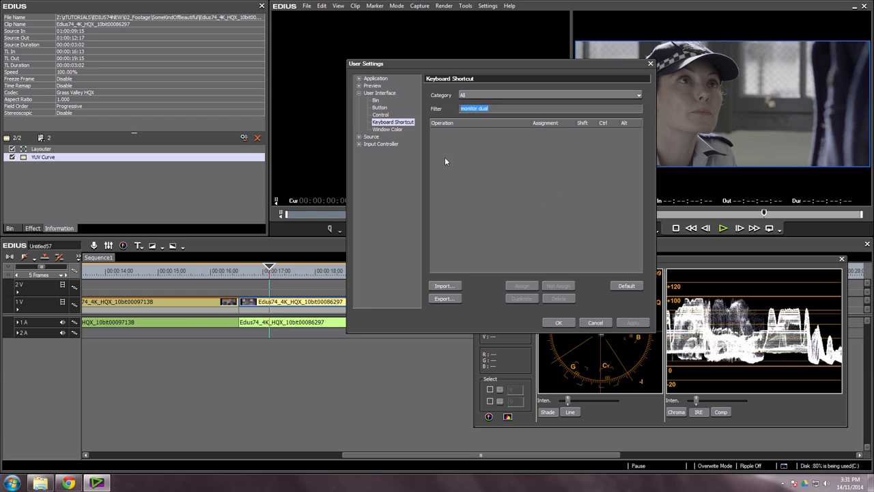
text(dual)
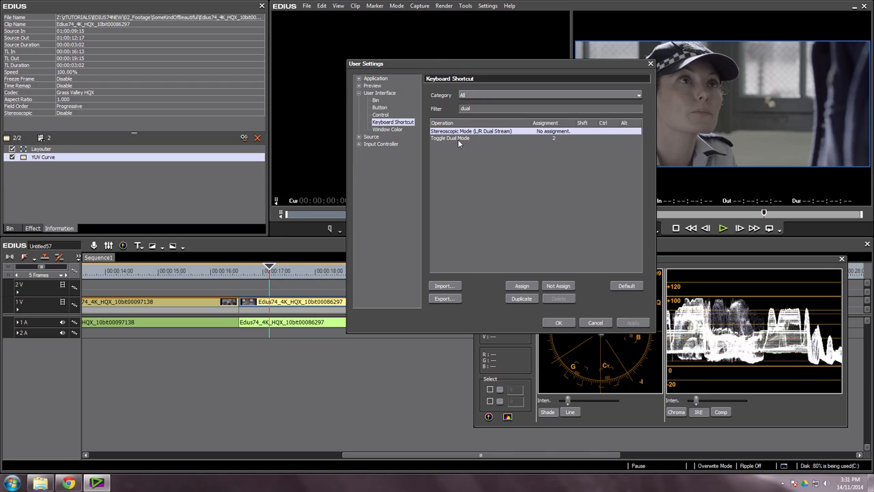
click(556, 139)
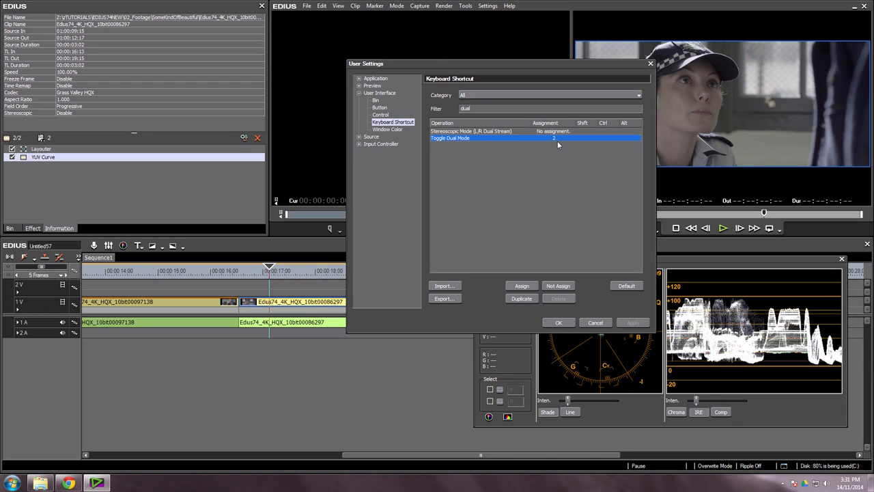
click(595, 323)
Step: Switch the preview monitors to Single Mode
click(339, 7)
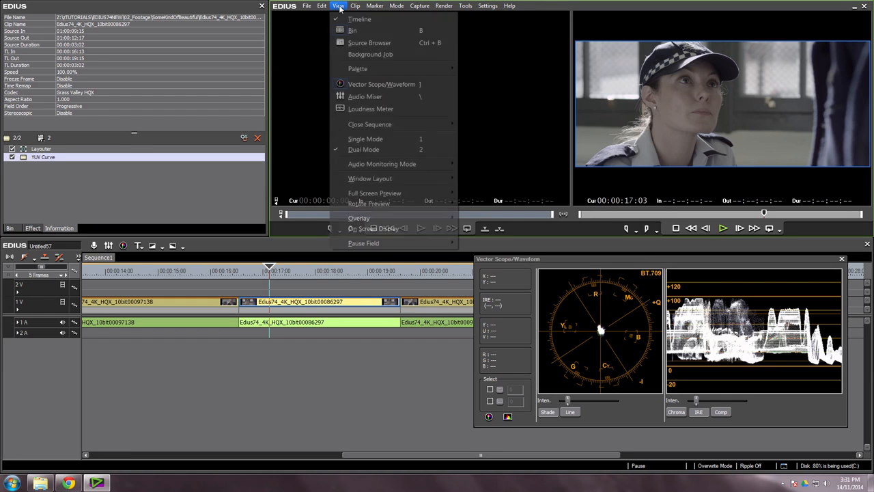
click(380, 140)
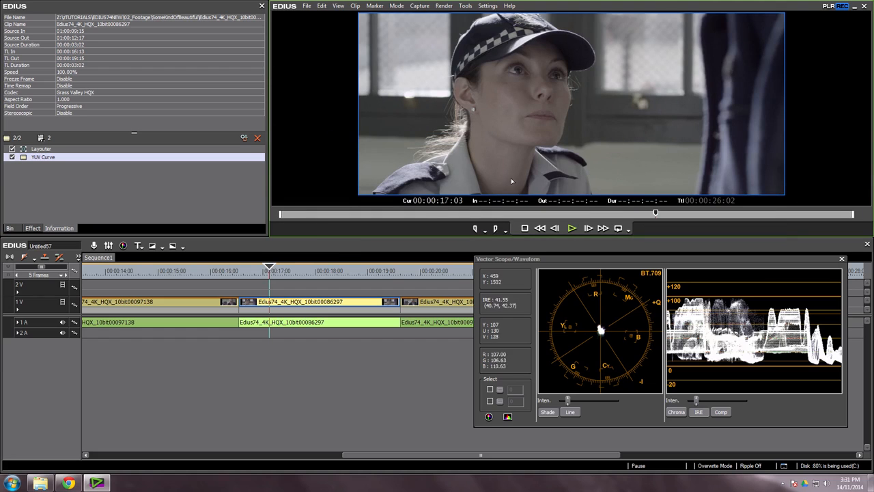
Step: Enlarge the preview monitor by lowering the boundary above the timeline, and shift the Vector Scope/Waveform window slightly upward
drag(344, 239, 350, 311)
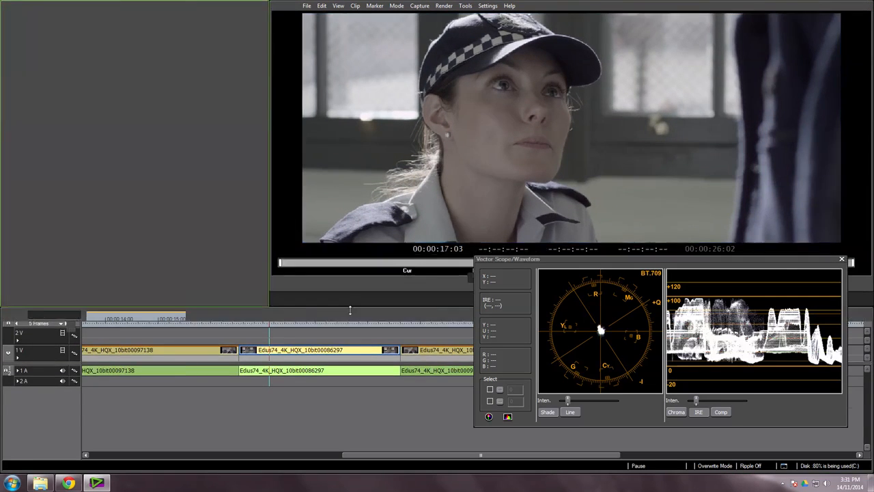
drag(652, 262, 652, 258)
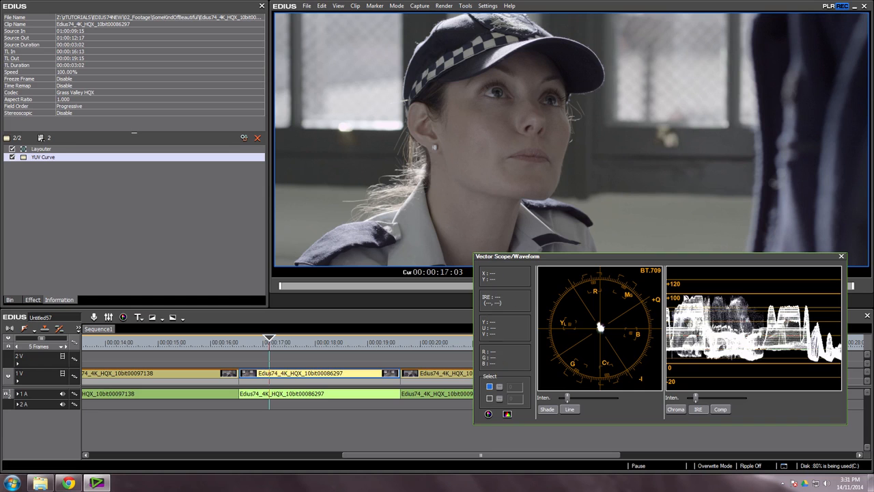
Step: Compare the close-up of the officer with the YUV Curve filter disabled and enabled, leaving the filter on
click(12, 158)
click(12, 158)
click(122, 219)
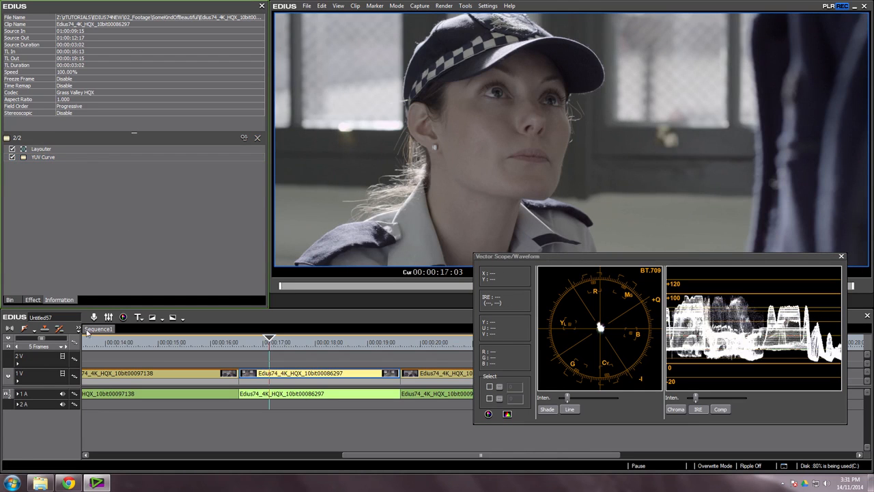
Step: Try a Color Balance filter on the officer's close-up clip, raising Chroma to 78 and beyond
click(33, 299)
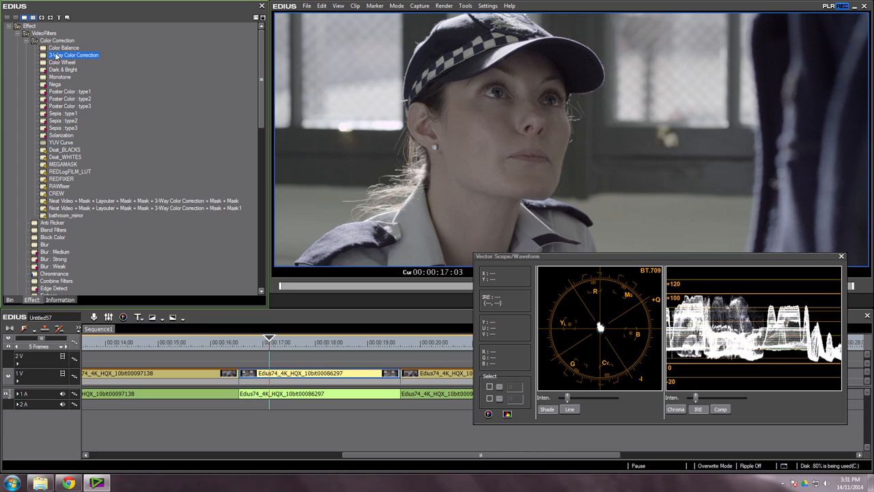
click(315, 373)
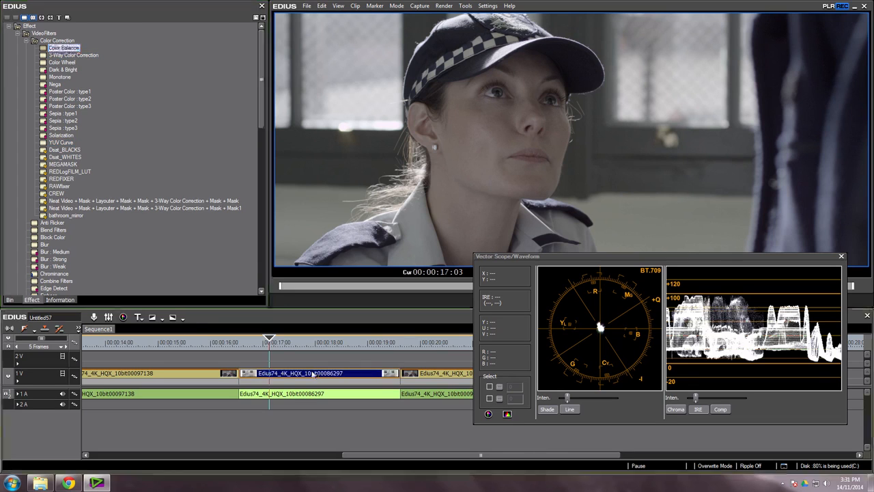
double_click(33, 166)
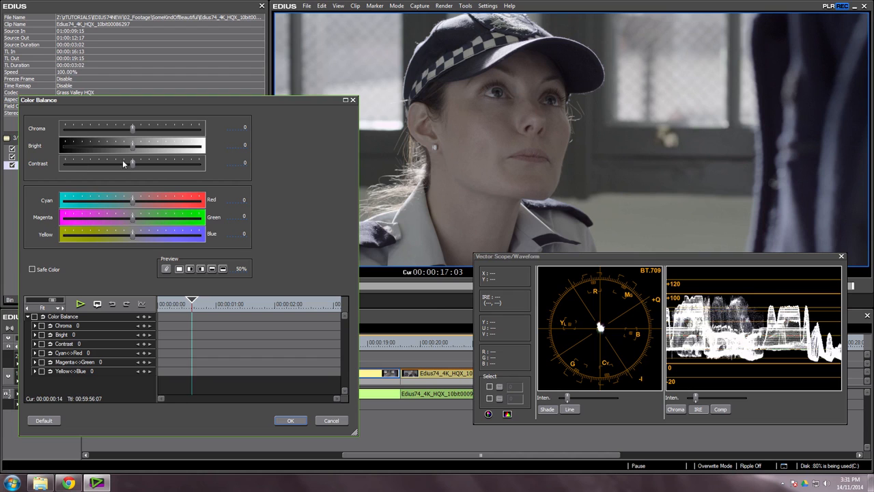
drag(134, 129, 159, 134)
drag(169, 136, 173, 136)
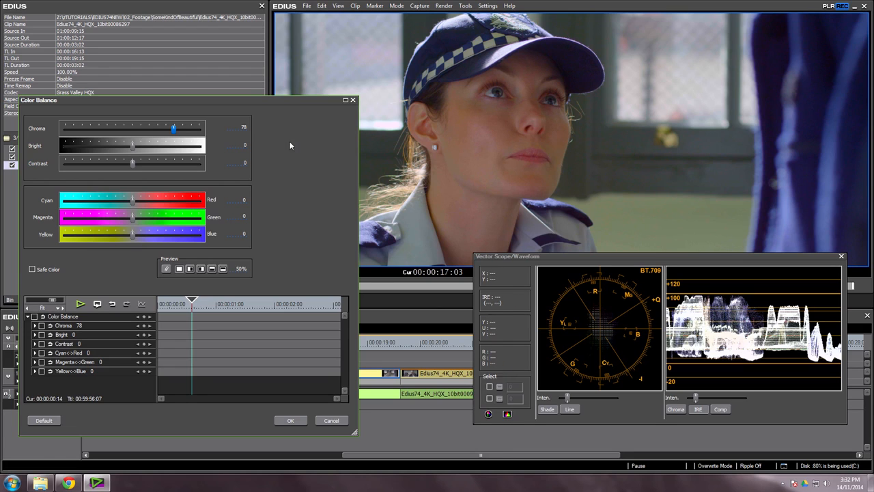
drag(174, 133, 209, 137)
click(336, 420)
Step: Apply 3-Way Color Correction to the officer's close-up, with saturation at 173.4 for blacks and 200 for grays and whites
click(32, 300)
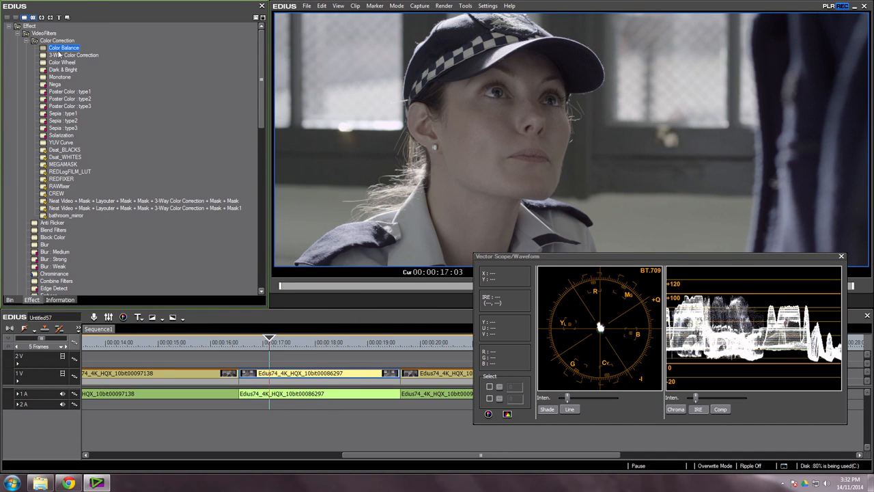
drag(58, 57, 299, 374)
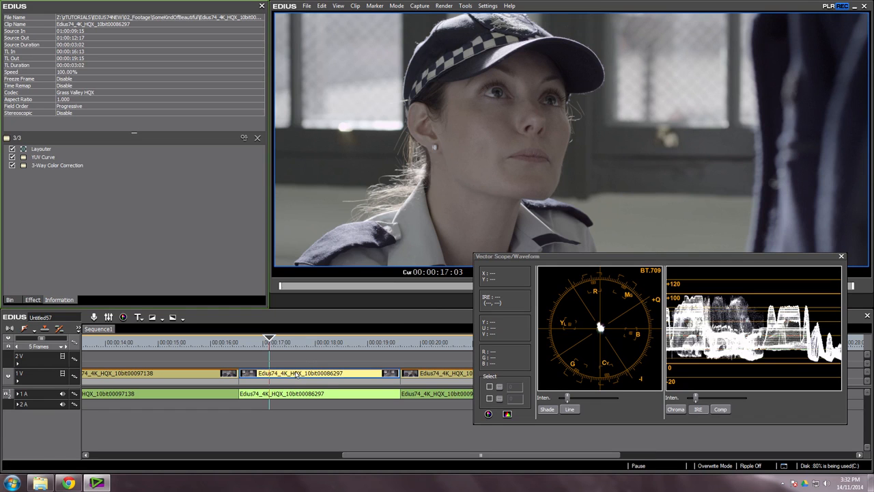
double_click(46, 166)
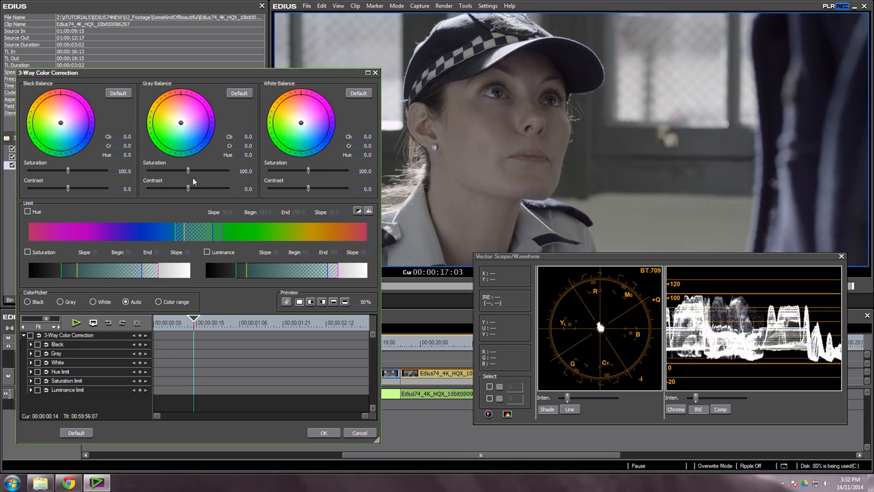
drag(188, 171, 253, 172)
drag(68, 174, 96, 172)
drag(308, 170, 348, 171)
Step: Lower the black contrast to -5.8 and accept the 3-Way Color Correction settings
drag(67, 191, 66, 192)
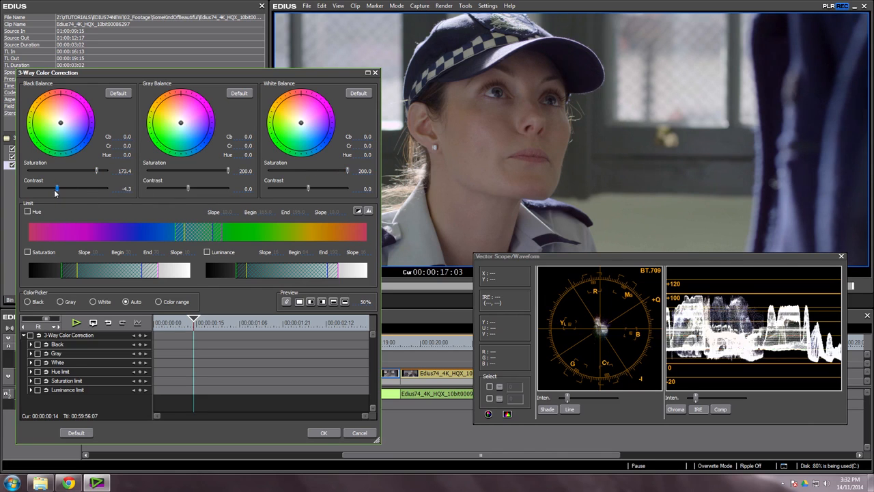
drag(68, 192, 51, 191)
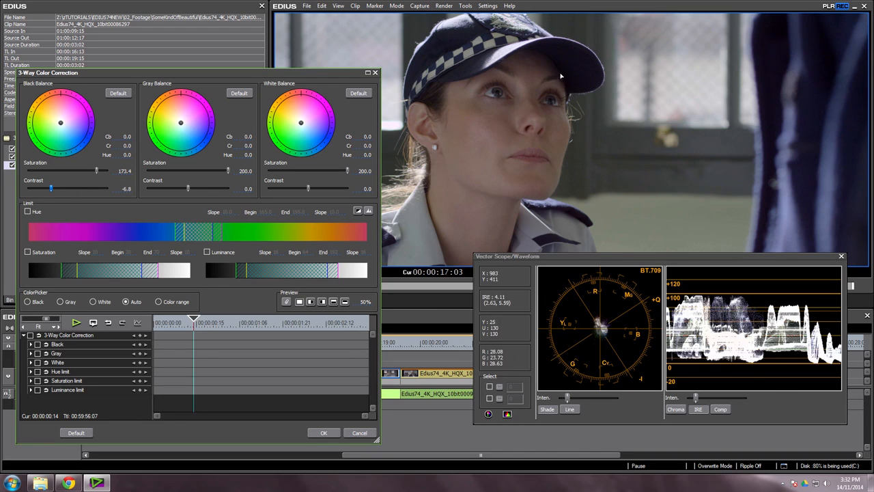
drag(51, 189, 54, 189)
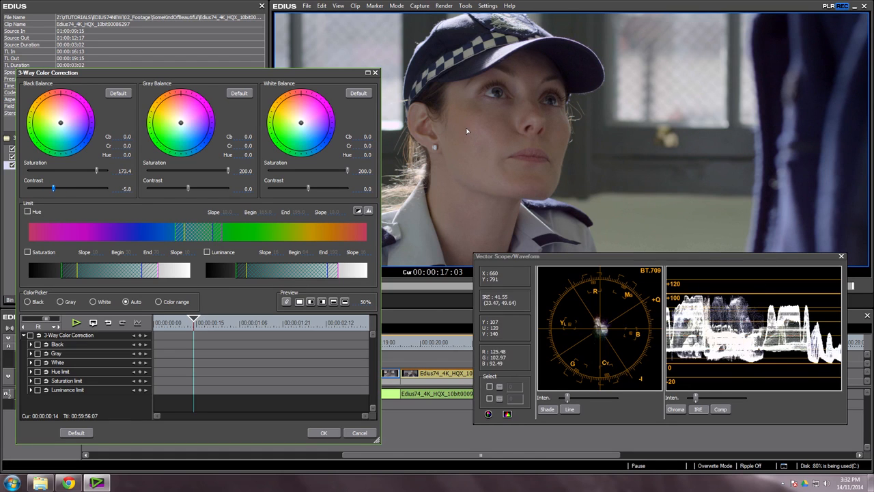
click(328, 433)
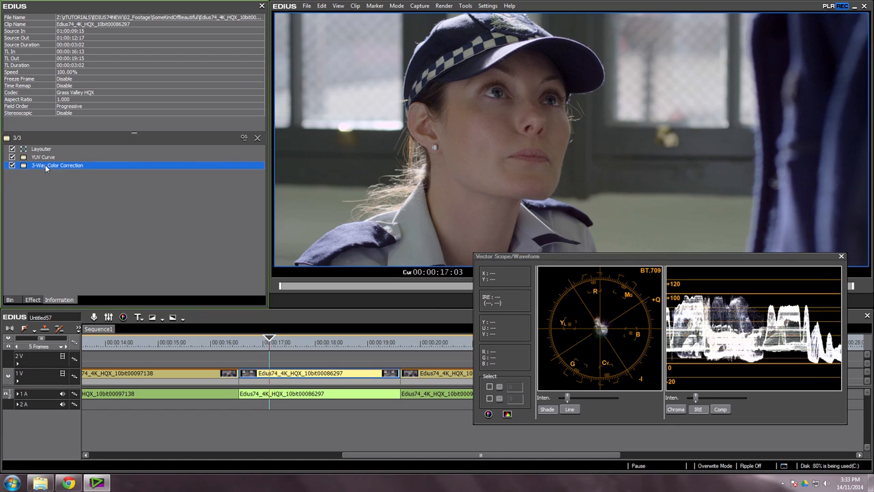
Step: Paste a second copy of the 3-Way Color Correction onto the clip and reset its black, gray and white balance to default
click(303, 374)
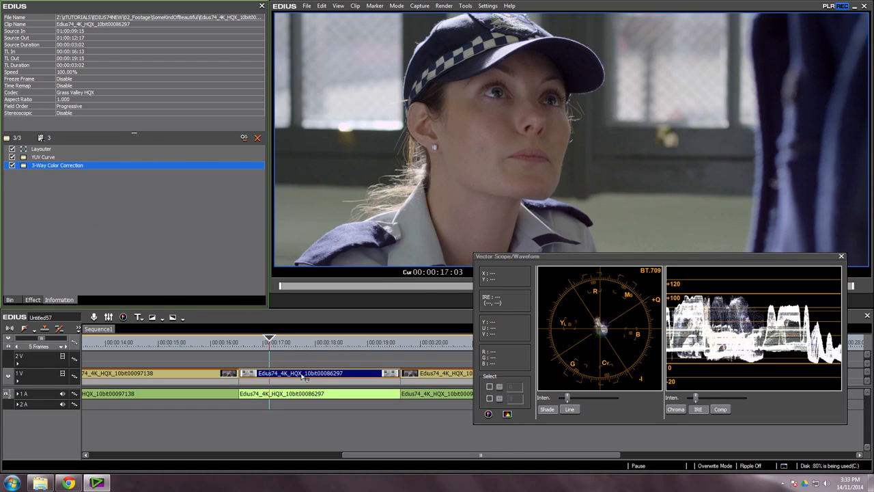
click(78, 229)
key(ctrl+v)
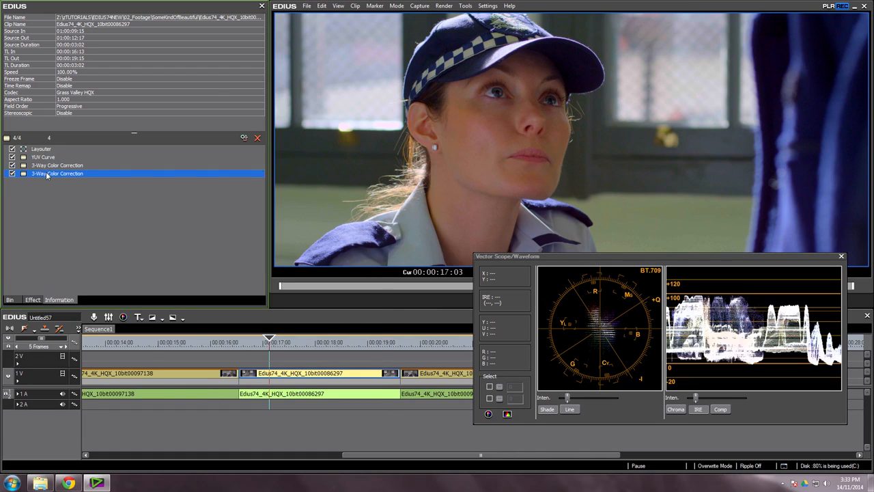
double_click(46, 174)
click(232, 93)
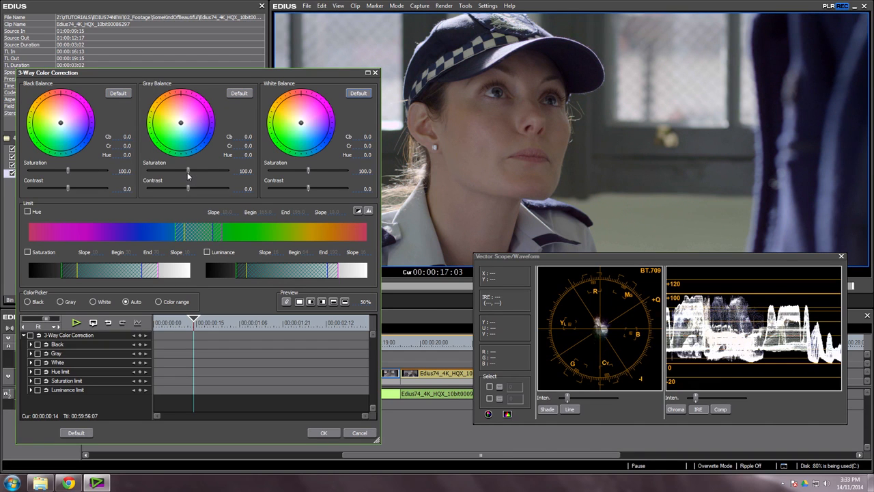
Step: In the second 3-Way Color Correction, set gray saturation to 167.2 and shift the gray balance to Cb 1.9, Cr 2.9
drag(189, 174, 215, 178)
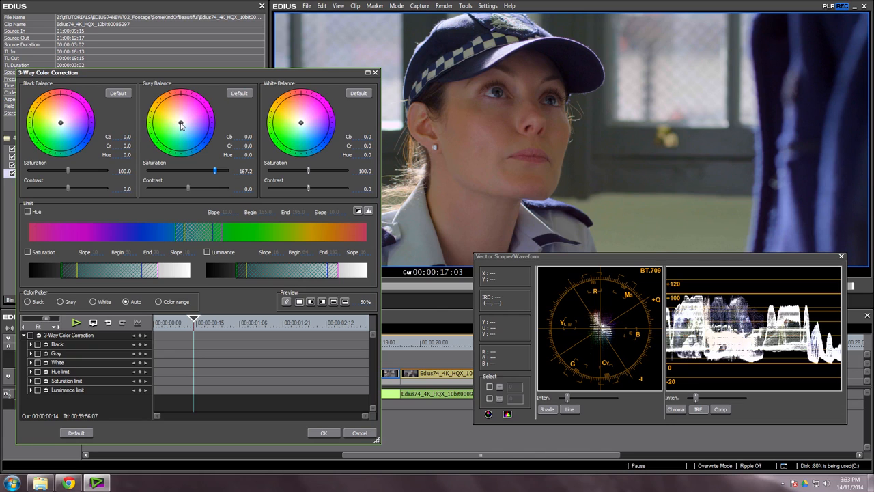
drag(181, 124, 183, 125)
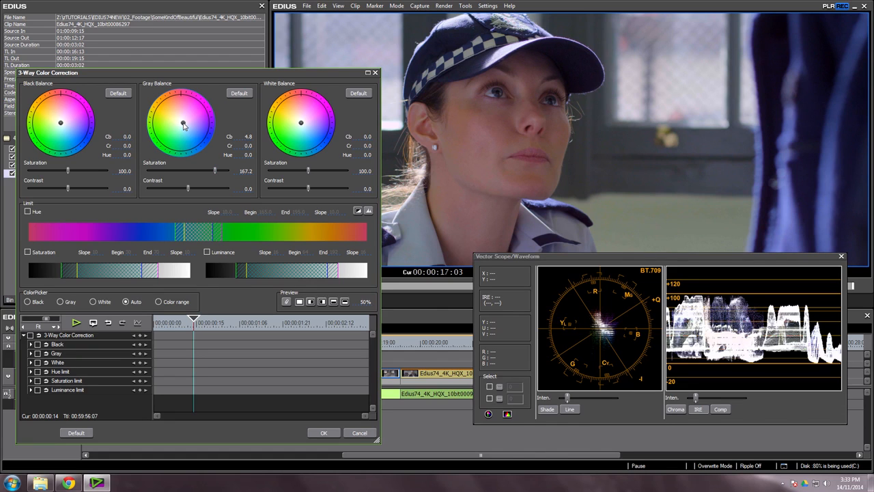
drag(183, 125, 182, 121)
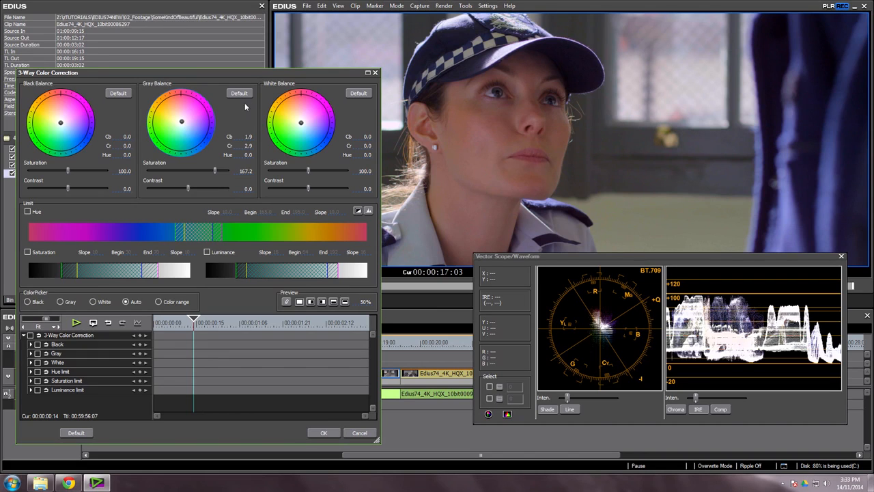
Step: Compare the second color correction with the unfiltered picture in a side-by-side split preview
click(310, 302)
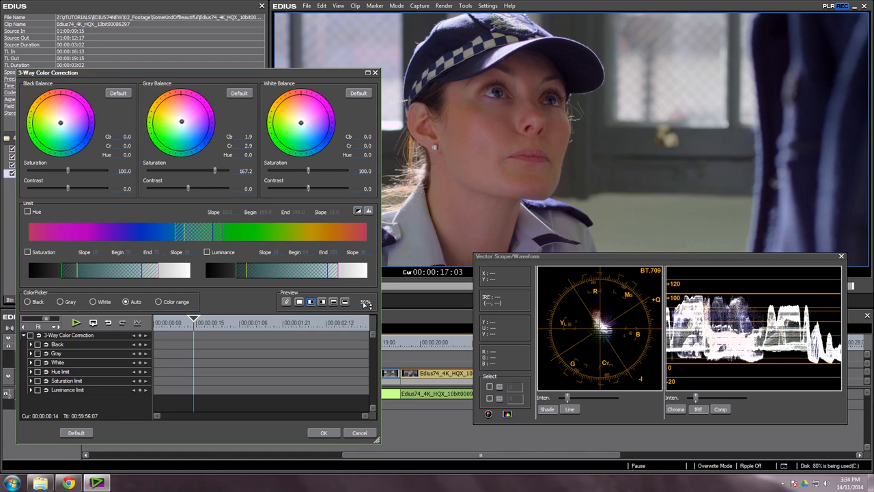
Step: Set the 3-Way Color Correction preview ratio to 75% and accept the filter settings
drag(365, 305, 328, 253)
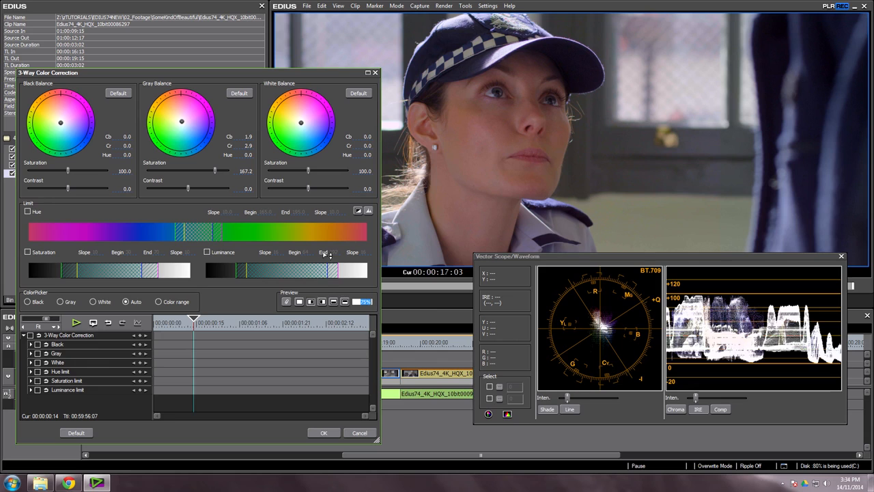
click(323, 432)
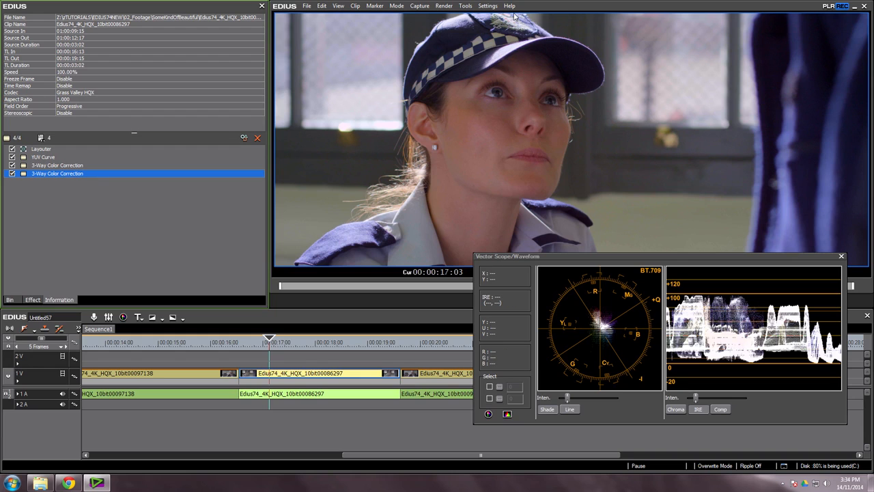
Step: Change the current project's video quantization bit rate to 10bit in the project settings
click(487, 7)
click(497, 44)
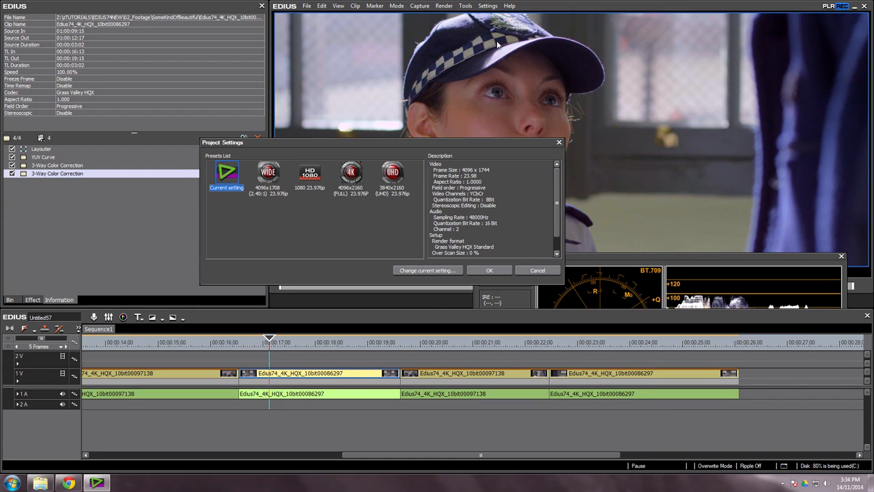
click(437, 270)
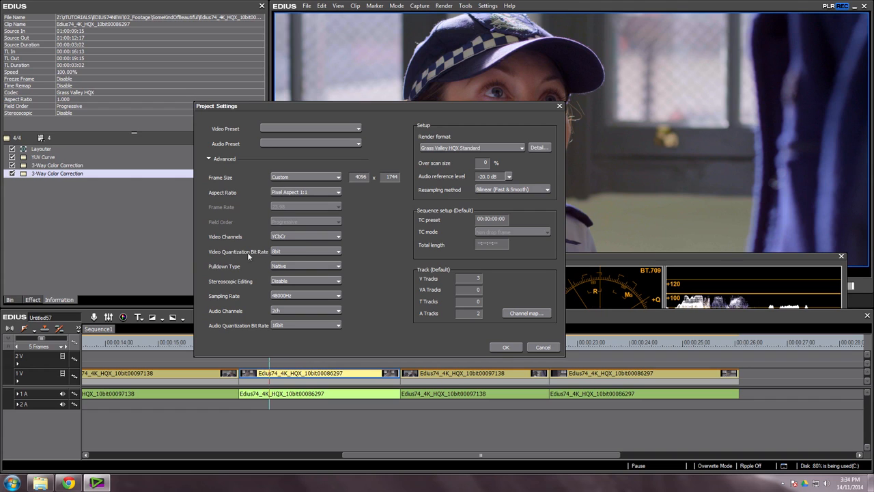
click(293, 251)
click(294, 260)
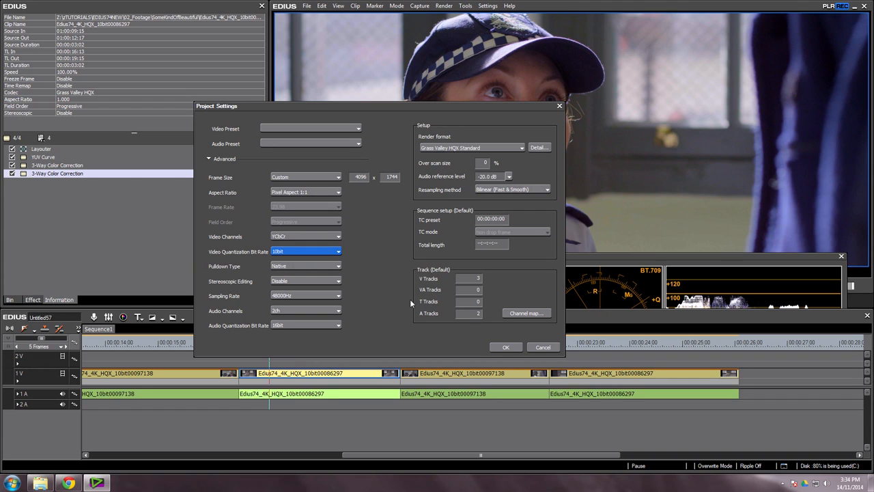
click(503, 347)
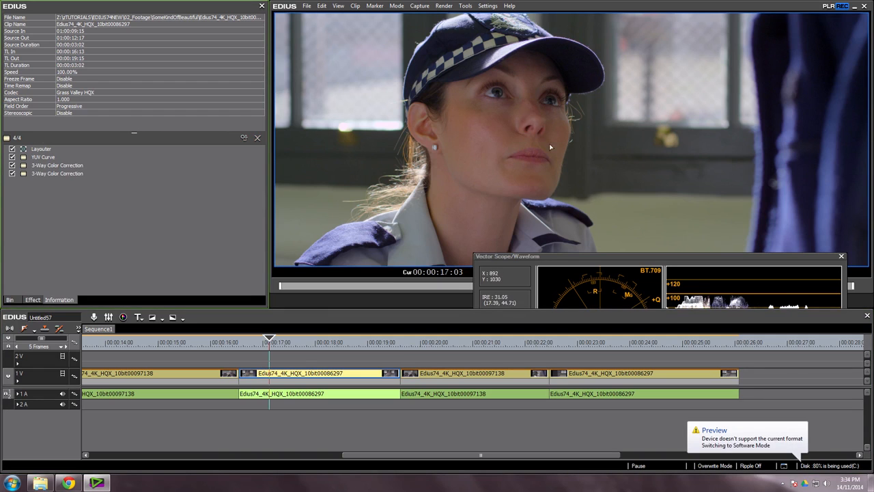
Step: Close the Vector Scope/Waveform window and move the playhead to 00:00:18:11
click(57, 173)
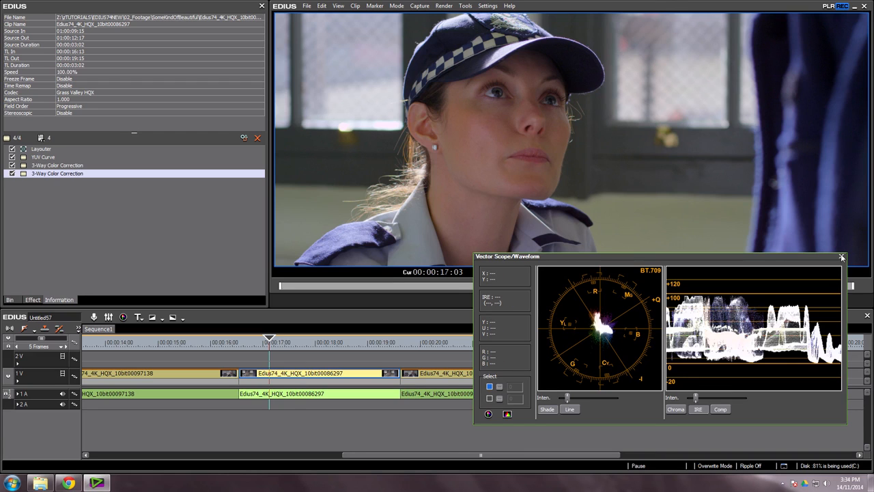
click(841, 257)
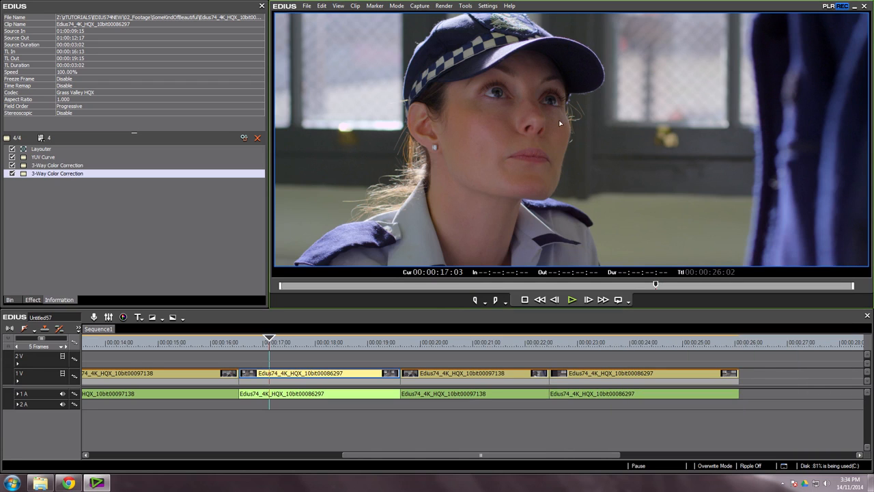
mouse_move(276, 342)
mouse_down()
mouse_move(373, 350)
mouse_move(281, 347)
mouse_up()
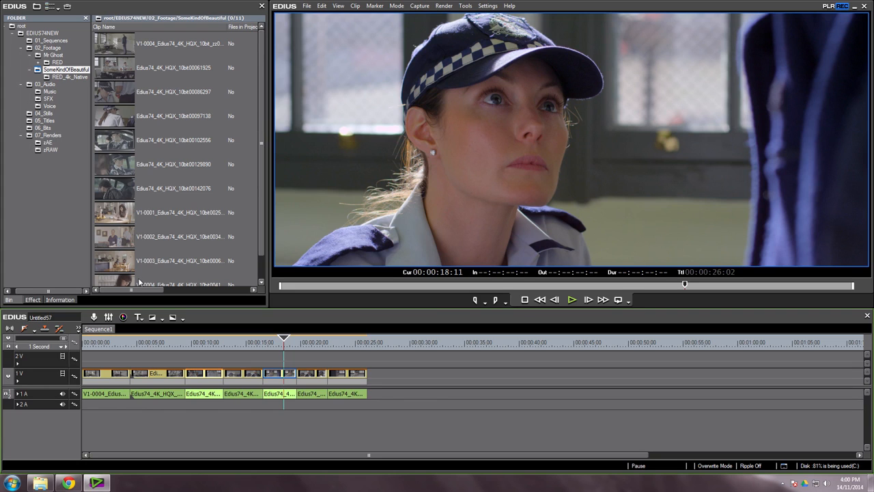
Step: Add another 3-Way Color Correction filter at the end of the clip's filter list and open its settings clear of the face
click(35, 300)
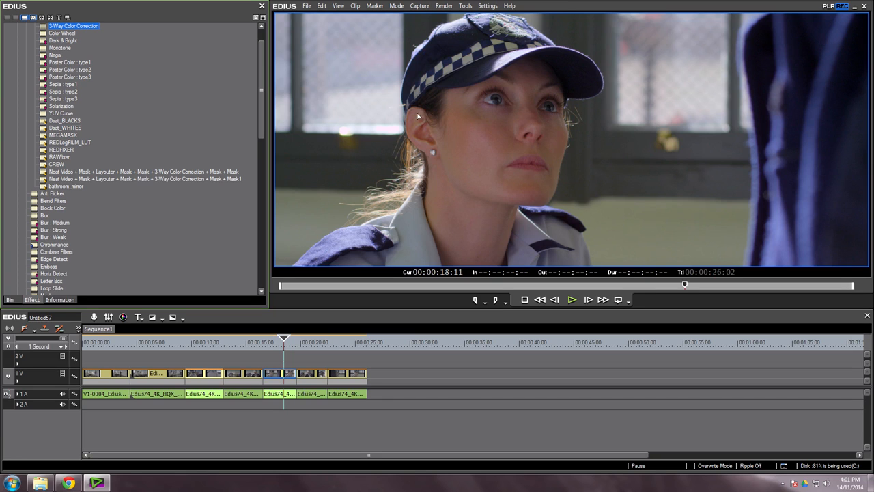
drag(260, 126, 263, 104)
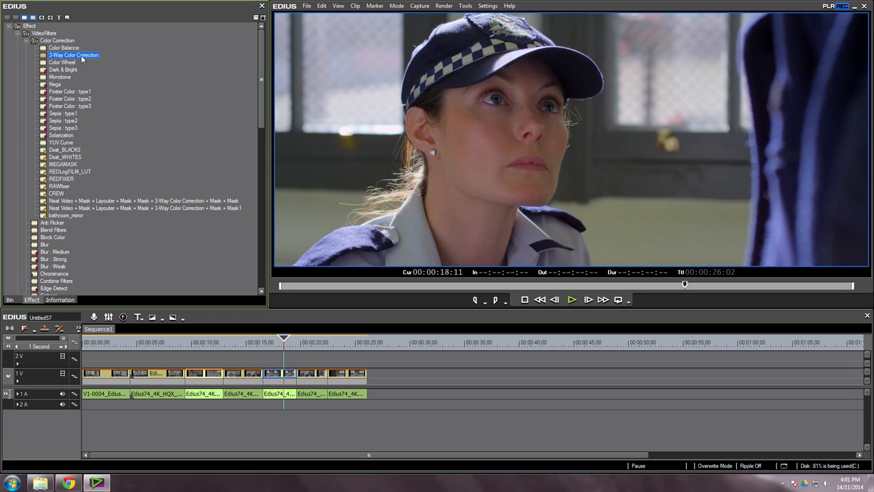
drag(82, 58, 59, 185)
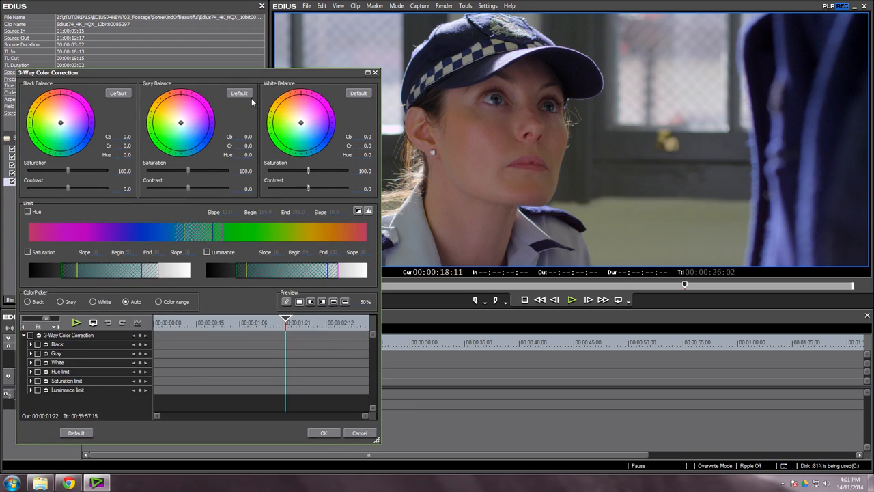
drag(232, 75, 224, 24)
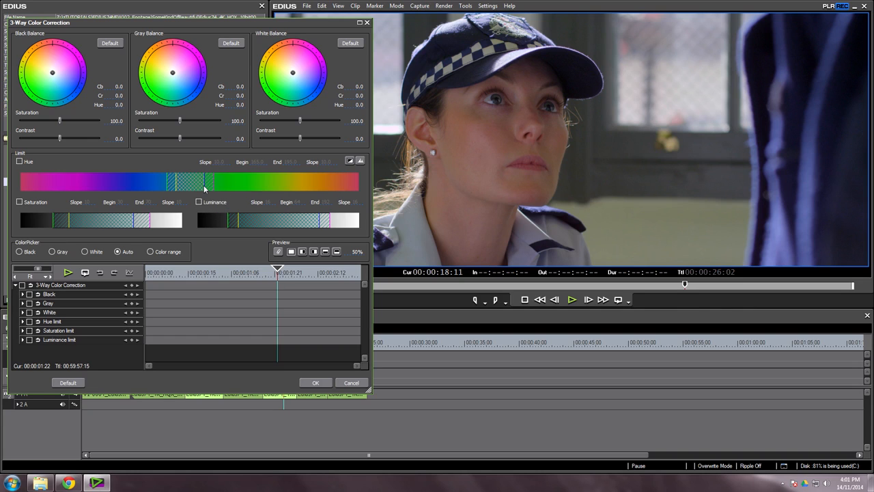
Step: Enable the hue limit and restrict it to skin tones, begin 286 and end 344 with slopes of 17 and 20
click(20, 162)
drag(190, 181, 338, 176)
mouse_move(276, 196)
mouse_down()
mouse_move(251, 196)
mouse_move(285, 194)
mouse_up()
drag(346, 196, 306, 187)
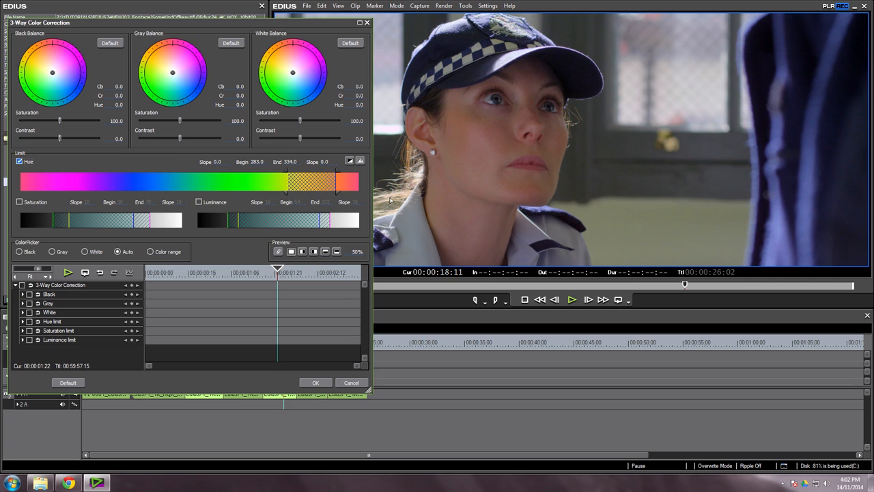
drag(340, 197, 357, 196)
mouse_move(286, 197)
mouse_down()
mouse_move(264, 197)
mouse_move(317, 187)
mouse_move(294, 175)
mouse_move(321, 181)
mouse_up()
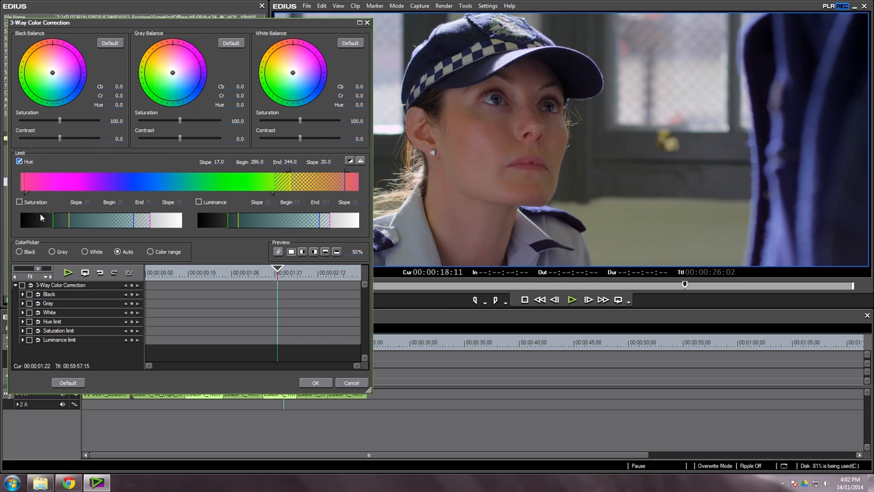
Step: Enable the saturation limit at 19 to 43 with slopes 6 and 8, and the luminance limit at 49 to 177 with slopes of 16
click(20, 202)
drag(88, 228, 89, 225)
drag(39, 228, 42, 226)
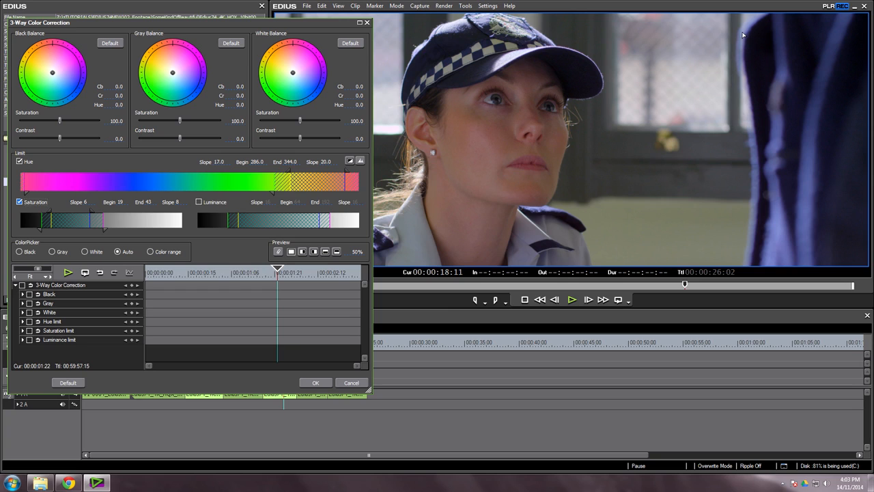
click(199, 201)
mouse_move(297, 223)
mouse_down()
mouse_move(327, 224)
mouse_move(220, 228)
mouse_move(255, 224)
mouse_up()
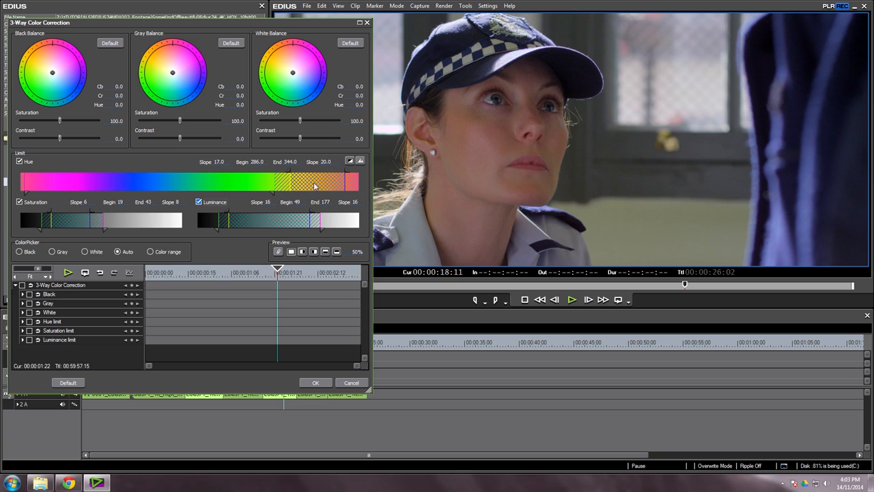
Step: Refine the skin key using the key display: saturation 9 to 33, luminance 65 to 198 with begin slope 65, hue 290 to 348
click(349, 162)
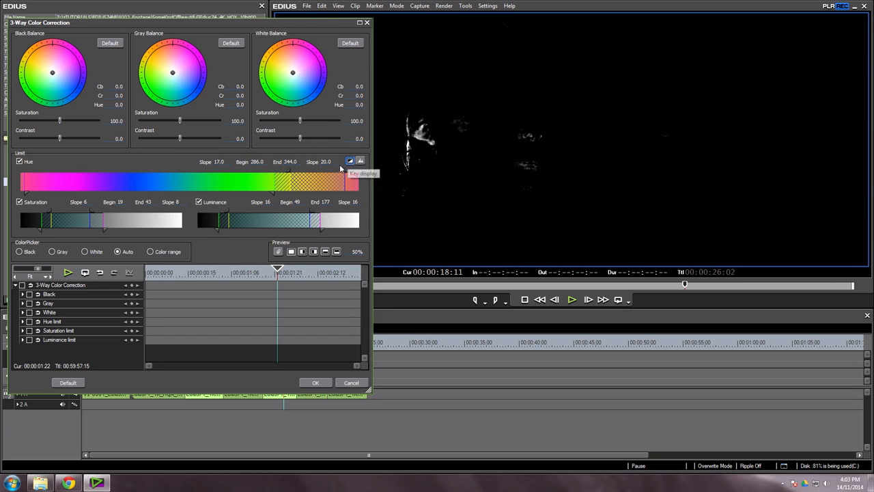
drag(80, 226, 66, 222)
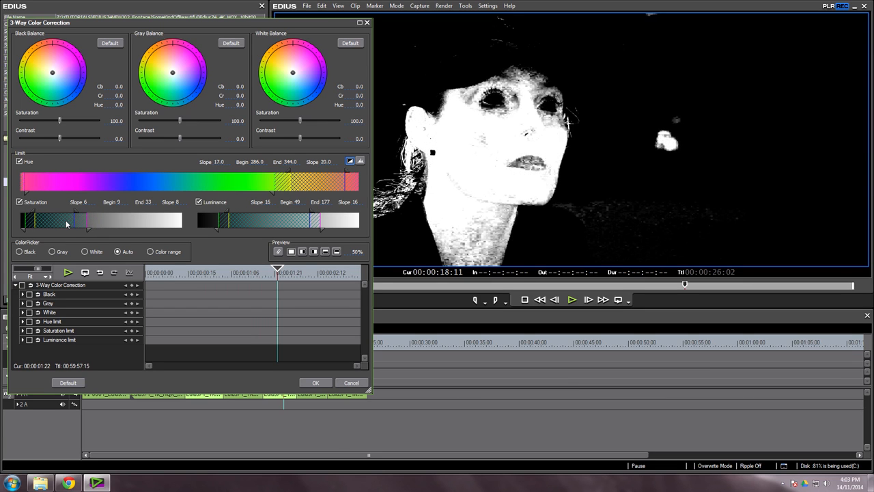
drag(257, 223, 206, 234)
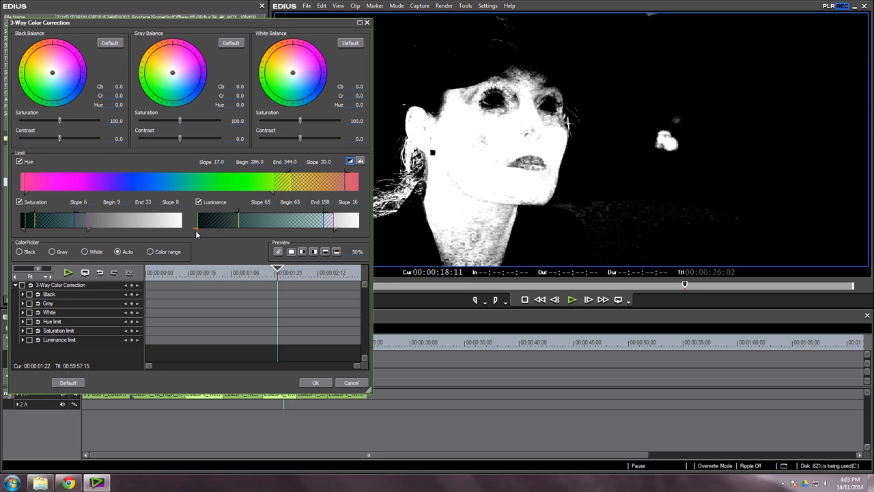
mouse_move(301, 190)
mouse_down()
mouse_move(313, 190)
mouse_move(295, 193)
mouse_move(311, 197)
mouse_up()
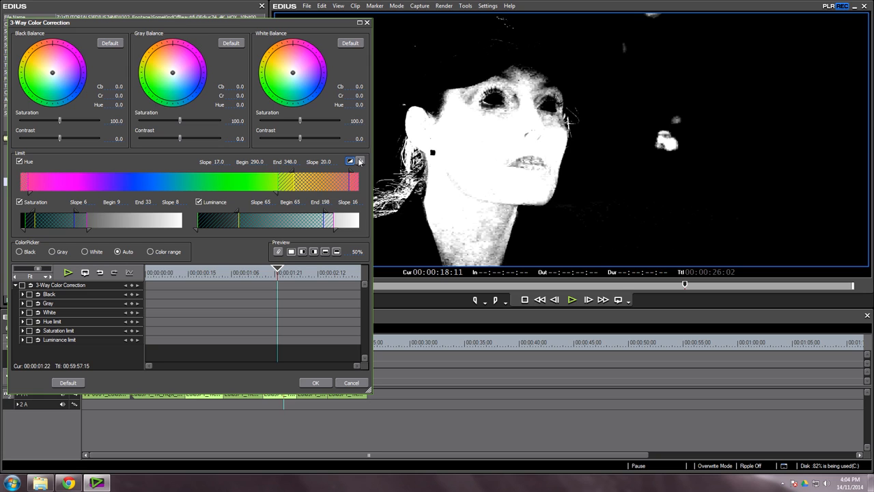
click(350, 162)
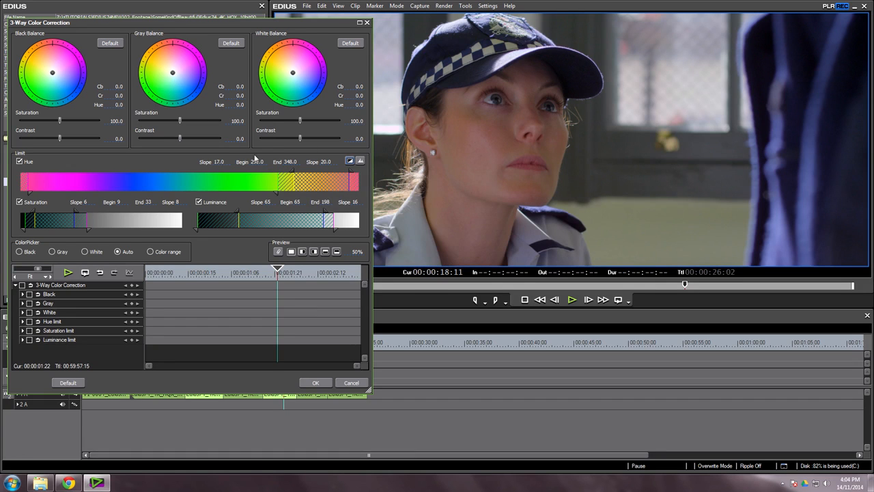
Step: Tint the keyed skin green with gray saturation 1.1, Cb -0.9 and Cr -60.0, compare it with the key display, and accept the filter
drag(179, 121, 139, 120)
drag(173, 73, 173, 103)
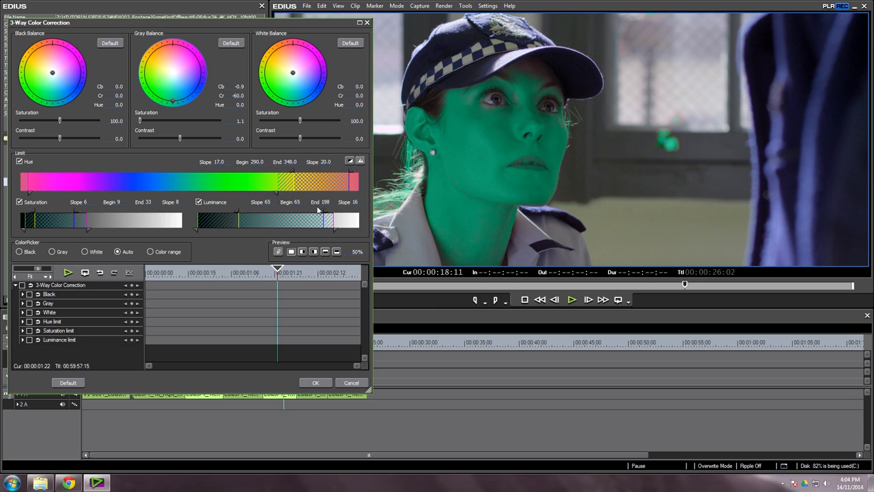
click(349, 161)
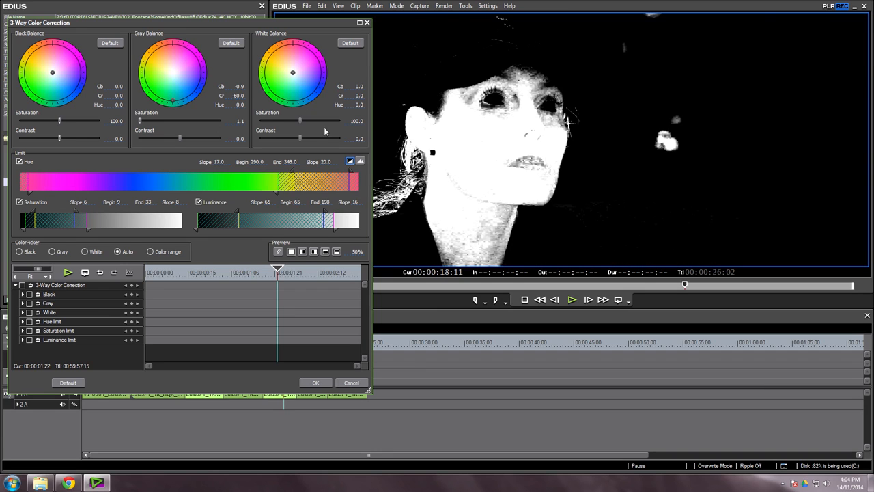
click(351, 161)
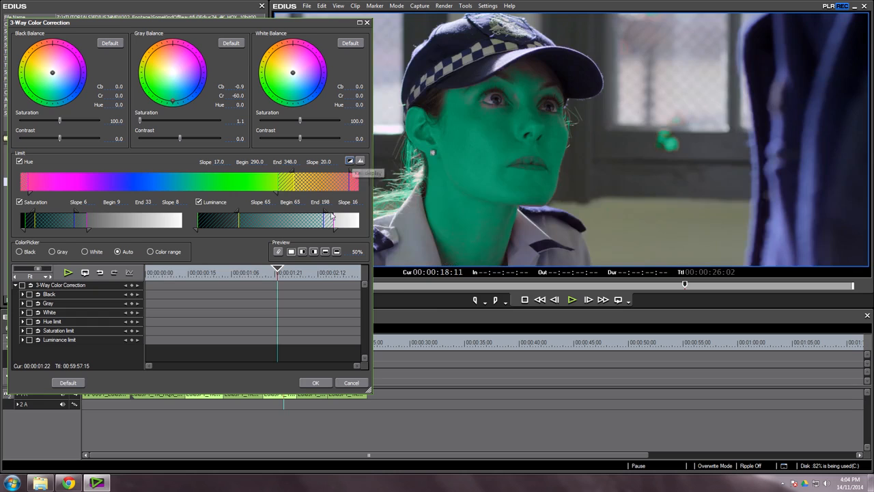
click(316, 382)
Step: Delete the last 3-Way Color Correction filter from the clip
mouse_move(284, 345)
mouse_down()
mouse_move(267, 345)
mouse_move(286, 352)
mouse_move(271, 358)
mouse_move(290, 362)
mouse_move(274, 361)
mouse_move(285, 360)
mouse_up()
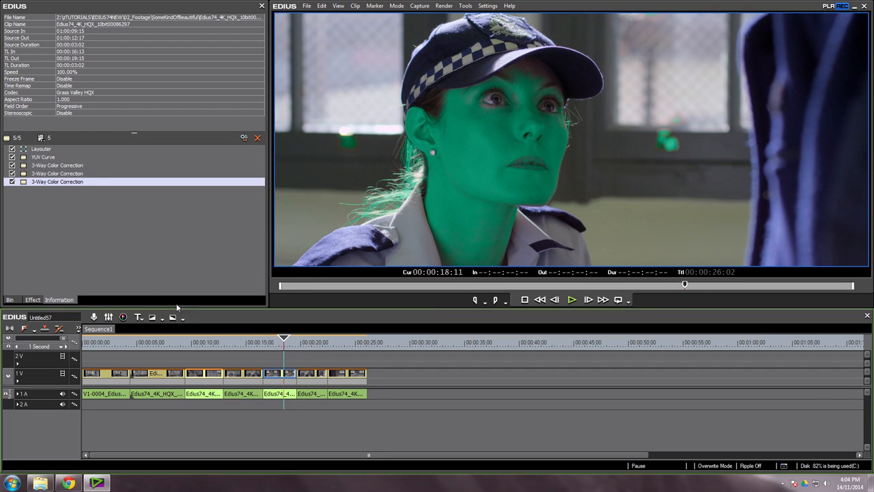
click(59, 232)
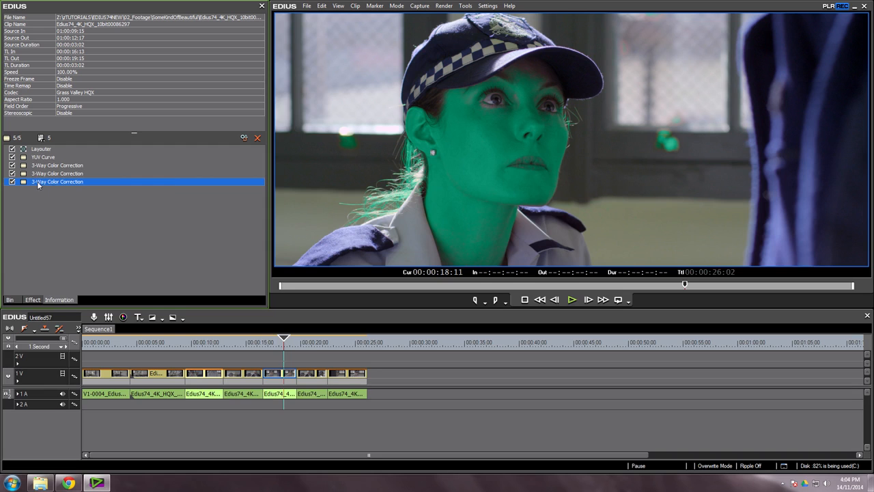
key(Delete)
Step: Apply the Chrominance filter to the clip under the playhead and open its settings
click(33, 300)
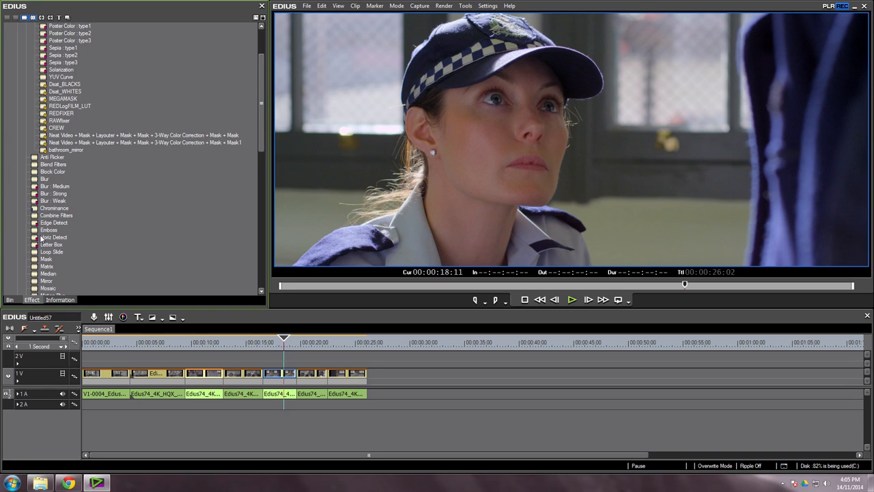
drag(49, 212, 283, 376)
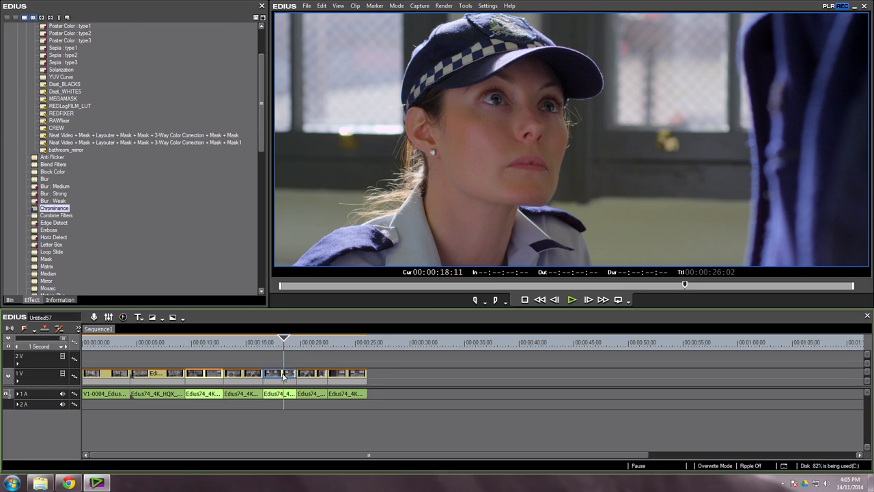
double_click(43, 180)
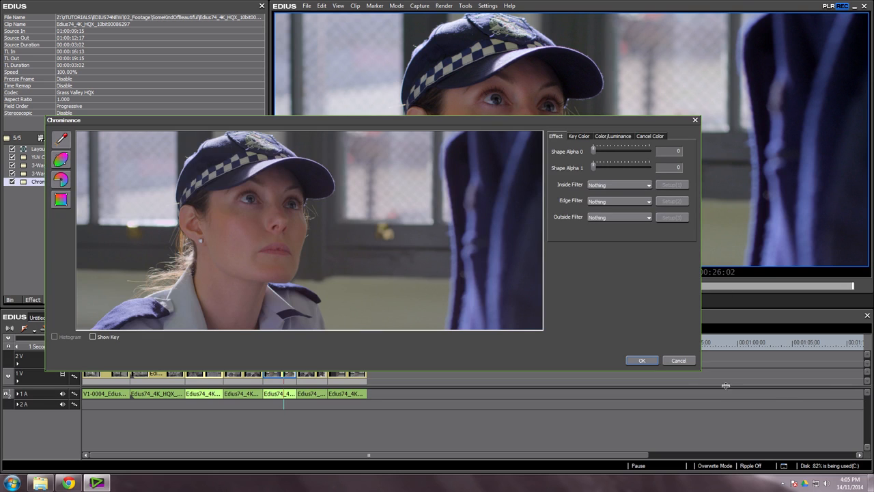
drag(601, 124, 554, 94)
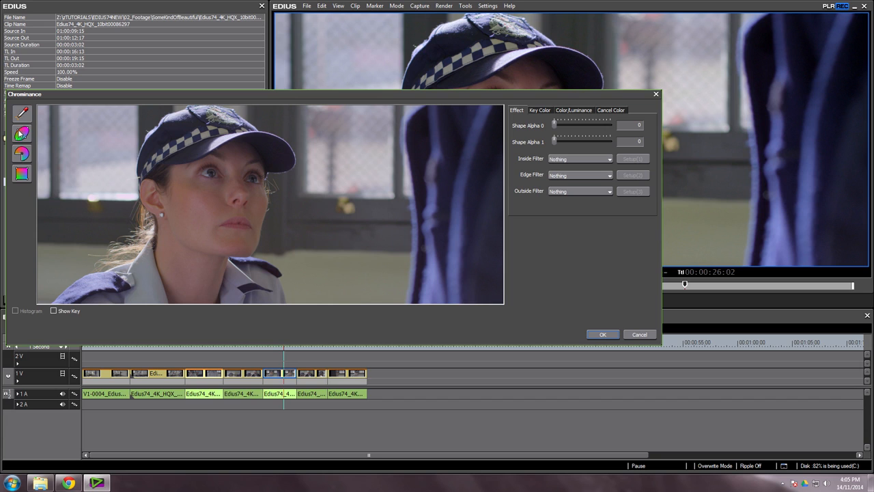
Step: Select the elliptical key shape, show the histogram, and place an enlarged ellipse in the red-orange area beside the image's color cluster
click(22, 135)
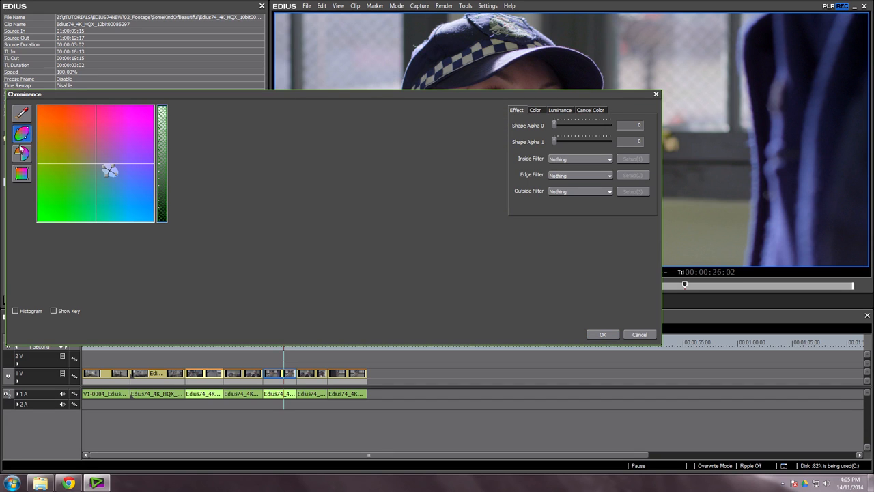
drag(240, 97, 256, 195)
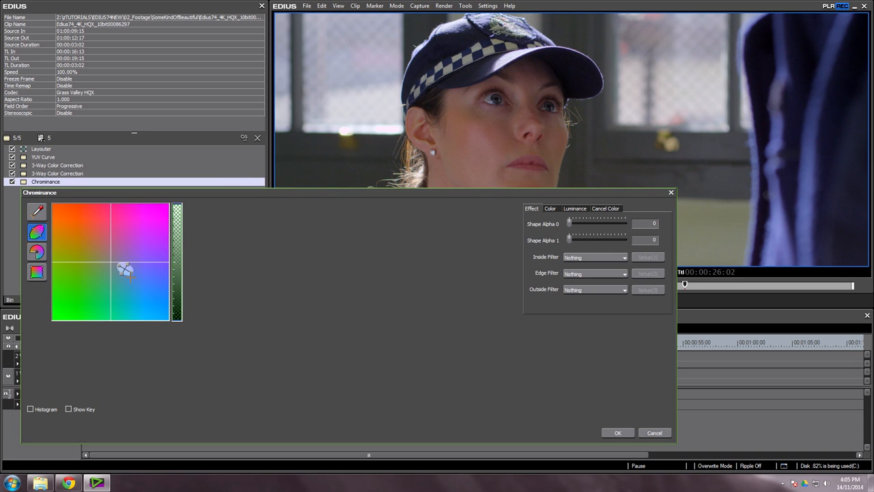
drag(128, 273, 149, 297)
click(30, 409)
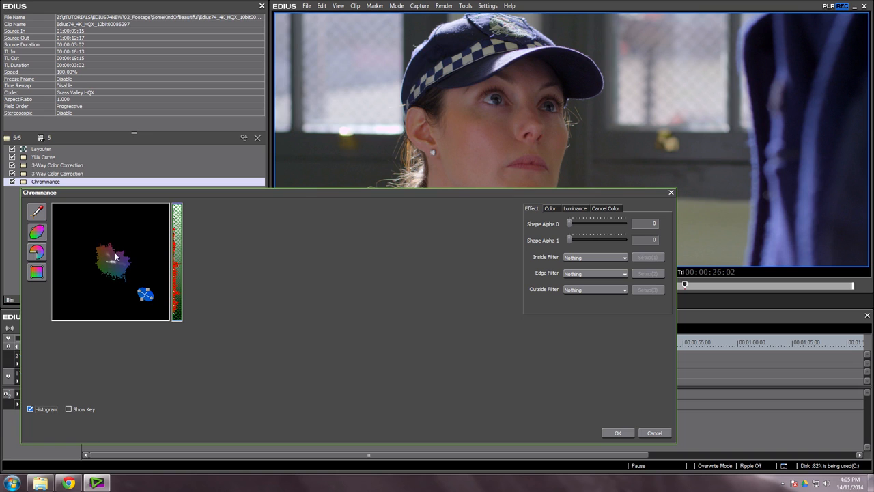
drag(151, 305, 75, 237)
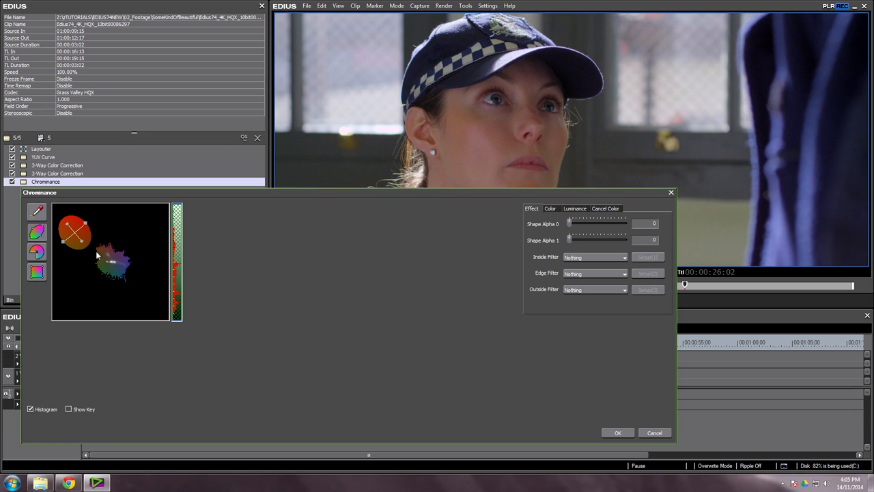
mouse_move(73, 230)
mouse_down()
mouse_move(90, 243)
mouse_move(78, 229)
mouse_up()
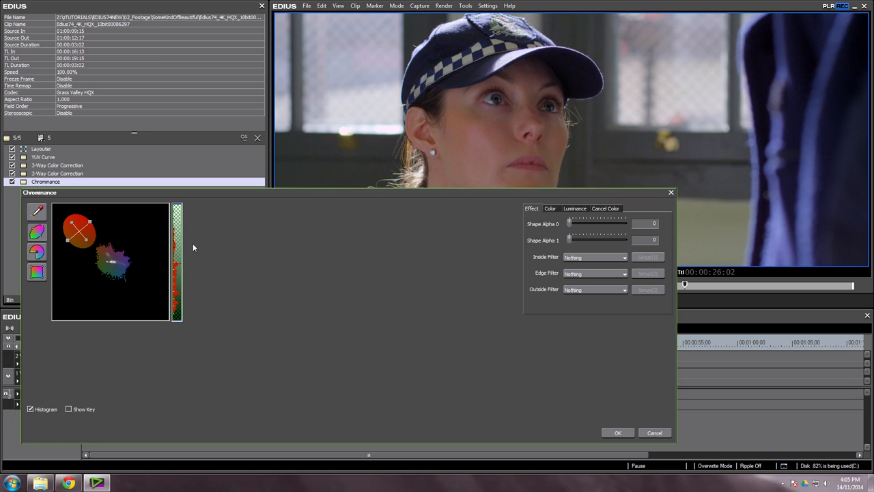
Step: Display the key and stretch the ellipse over the skin tones, with foci about 128, 150 and 69, 224 and radius 32.41
click(69, 408)
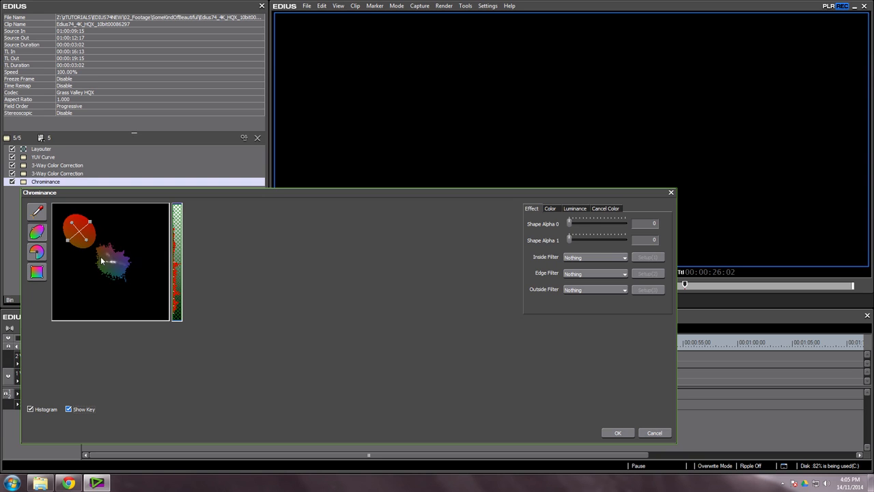
drag(83, 231, 100, 241)
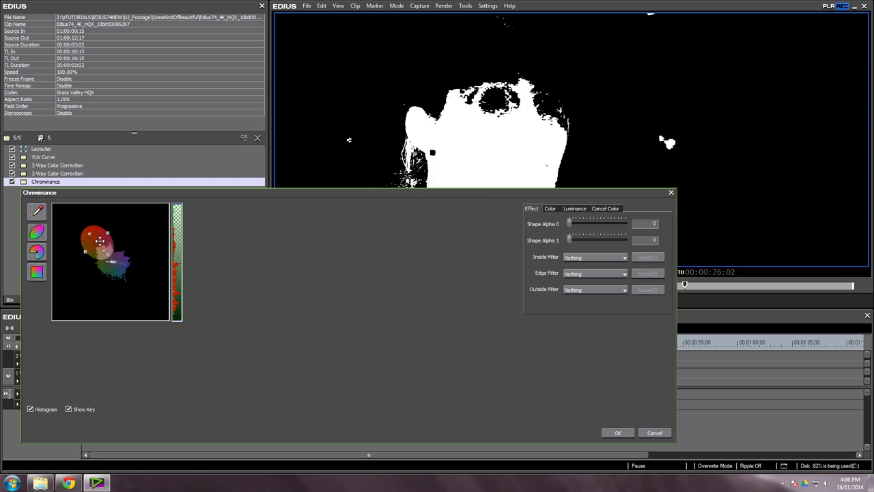
drag(292, 192, 372, 275)
drag(121, 301, 115, 284)
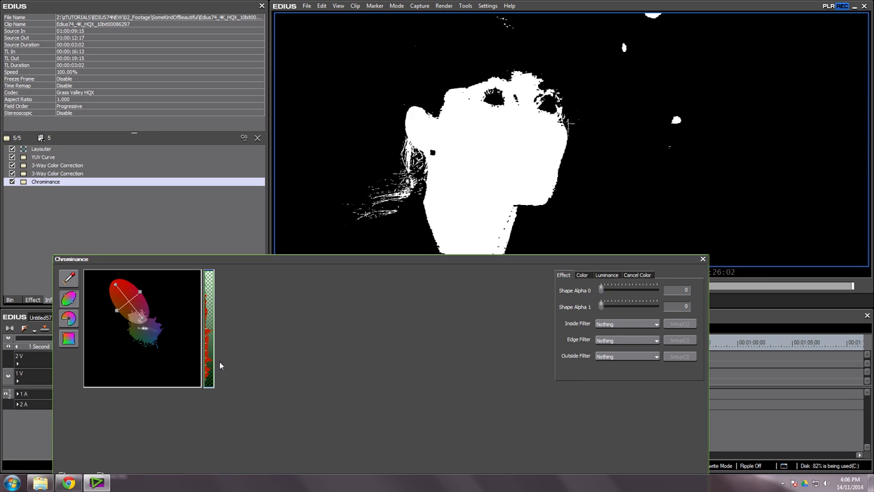
Step: Set the color key's alpha to 0.22 and narrow the ellipse to radius 22.80, with foci at 122, 145 and 76, 232
click(583, 275)
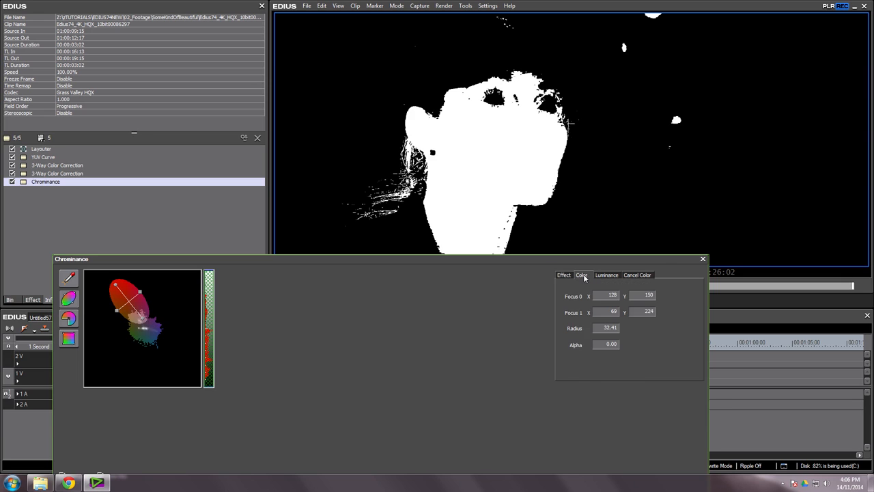
drag(619, 347, 614, 323)
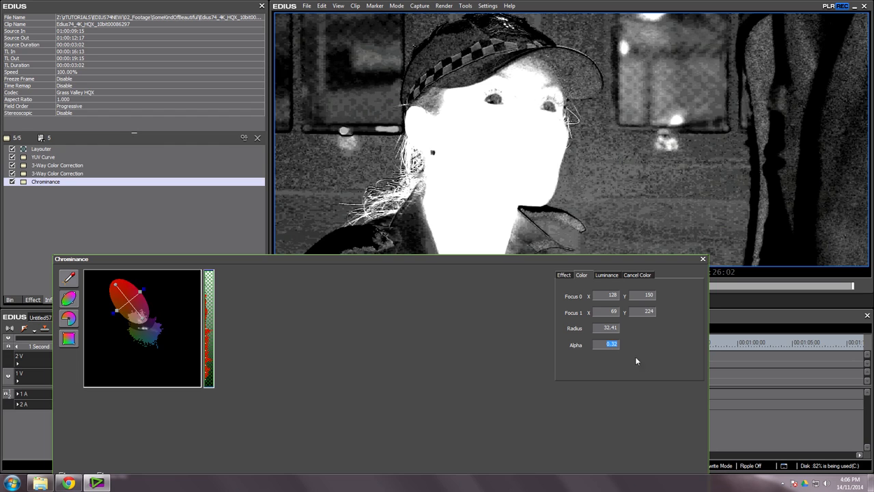
mouse_move(614, 348)
mouse_down()
mouse_move(613, 369)
mouse_move(612, 356)
mouse_up()
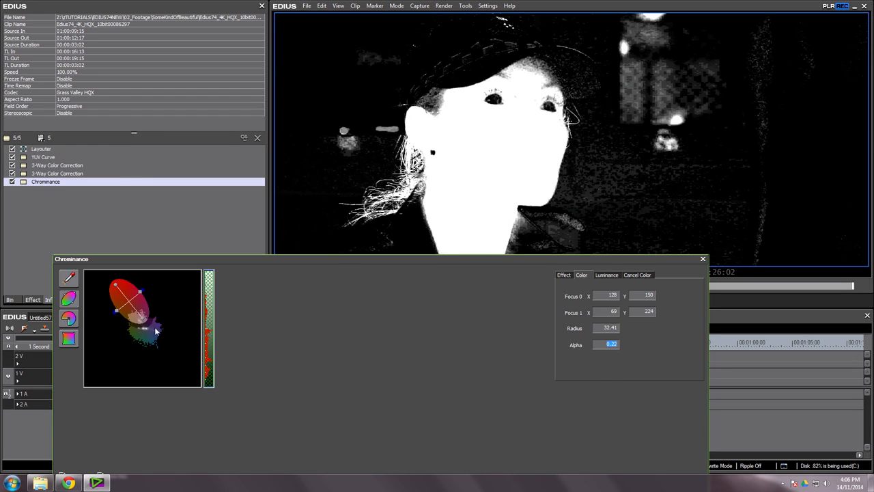
drag(116, 311, 129, 295)
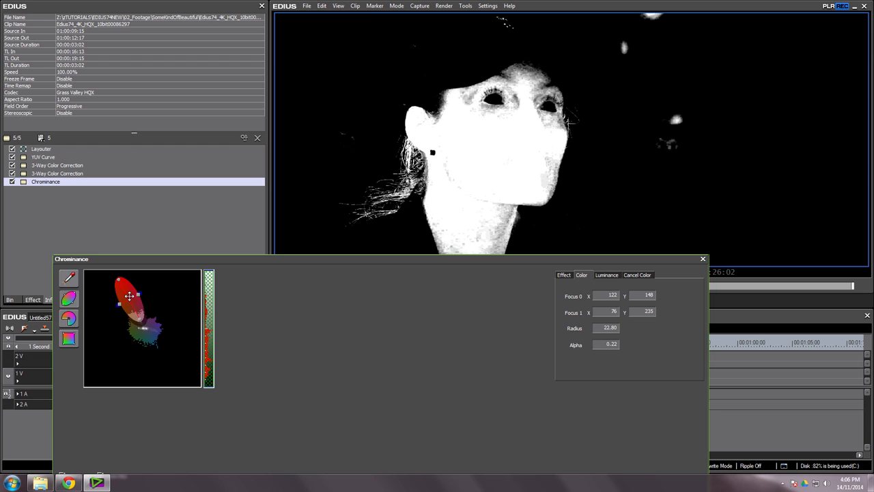
drag(129, 295, 129, 297)
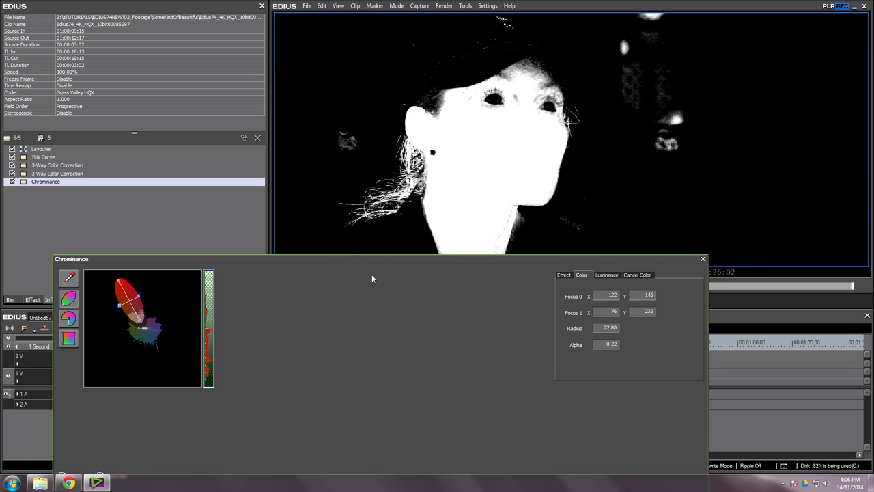
Step: Soften the key with Shape Alpha 0 at 20 and limit its luminance to maximum 113 with maximum alpha 41
click(564, 275)
mouse_move(601, 289)
mouse_down()
mouse_move(620, 289)
mouse_move(604, 292)
mouse_move(612, 296)
mouse_up()
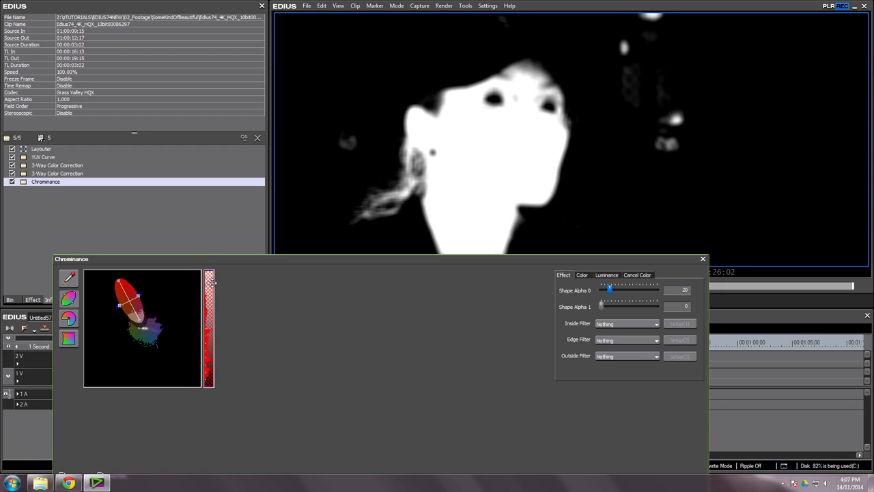
drag(209, 270, 210, 336)
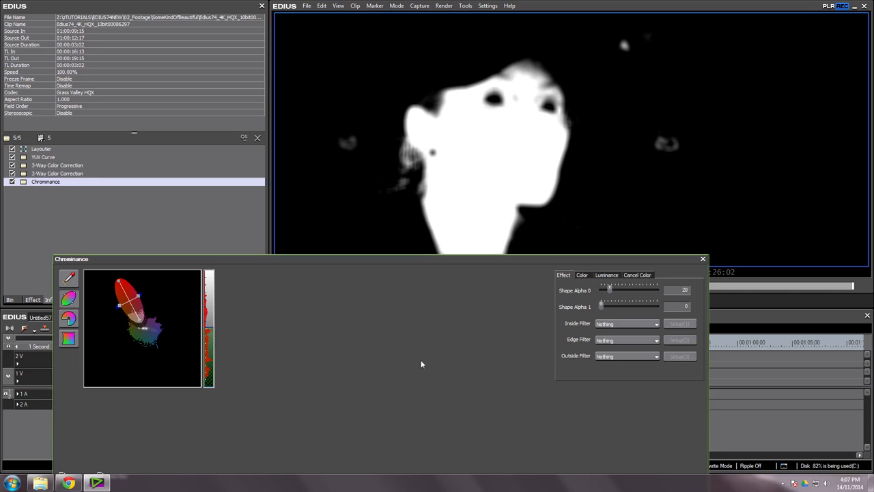
click(606, 275)
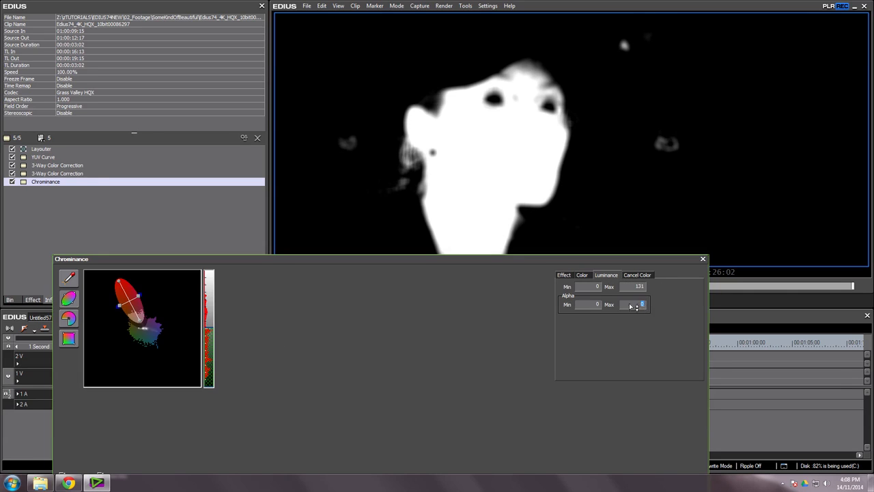
click(583, 277)
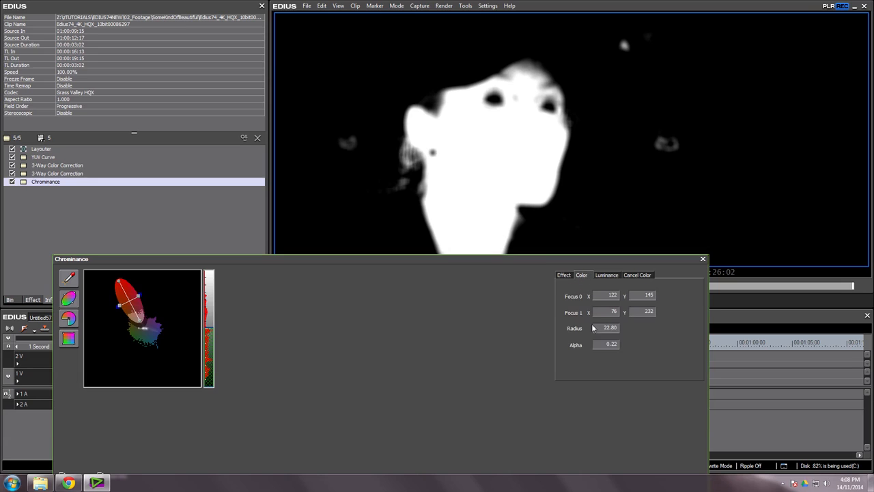
click(601, 276)
click(640, 303)
drag(643, 294, 667, 316)
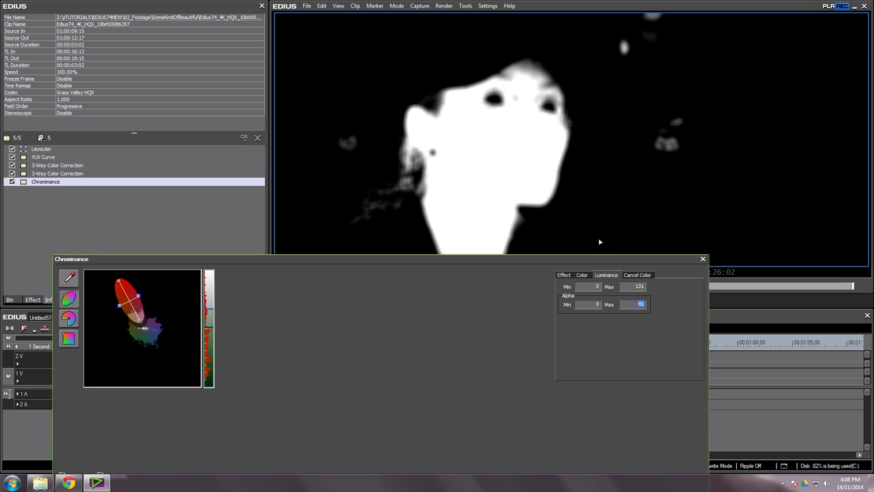
drag(210, 327, 209, 315)
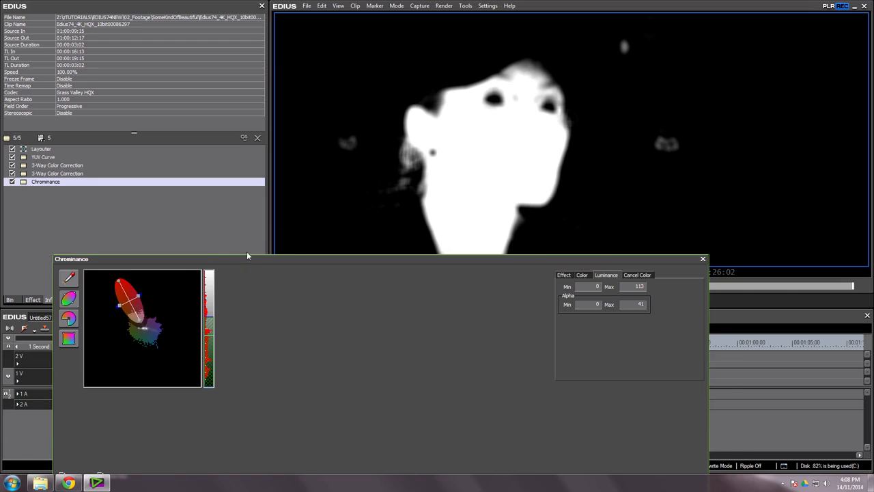
Step: Turn off the key display and assign 3-Way Color Correction as the inside filter of the Chrominance effect
drag(250, 259, 228, 181)
click(80, 398)
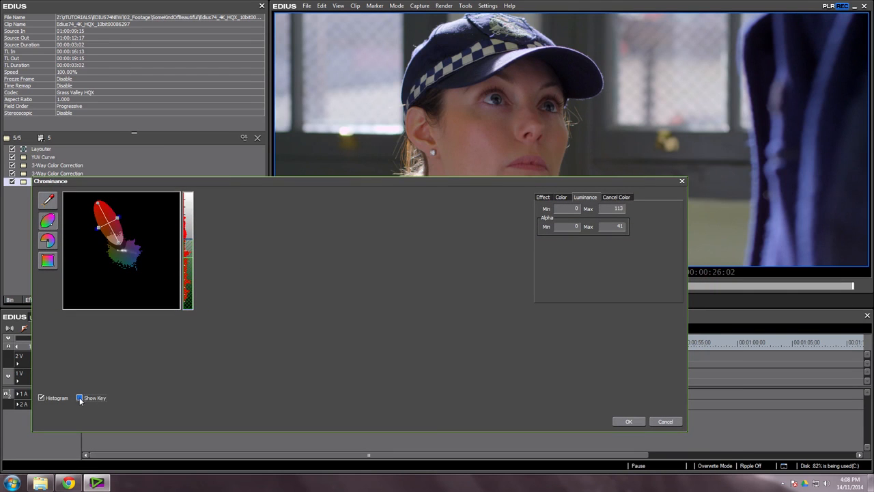
drag(613, 183, 643, 232)
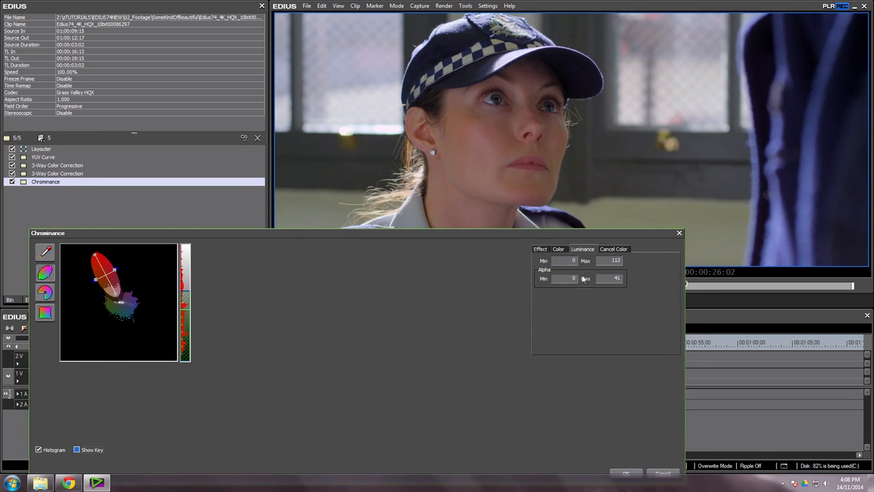
click(540, 249)
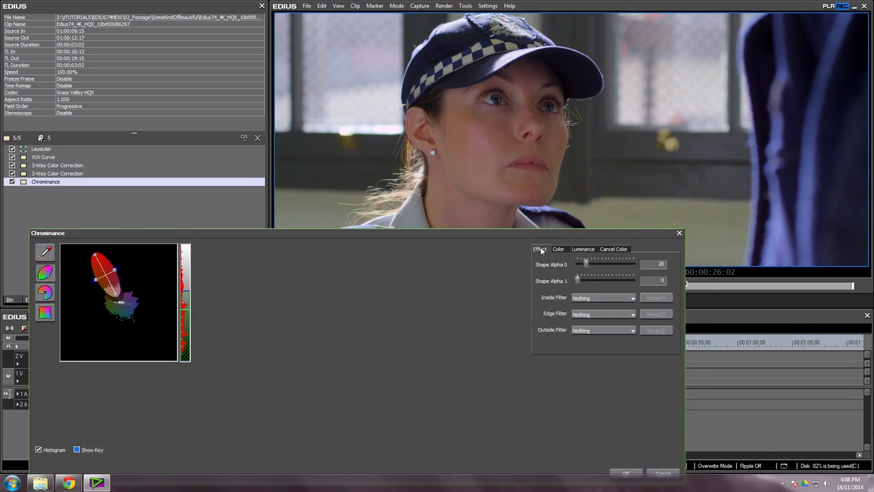
click(596, 299)
scroll(613, 250, up, 5)
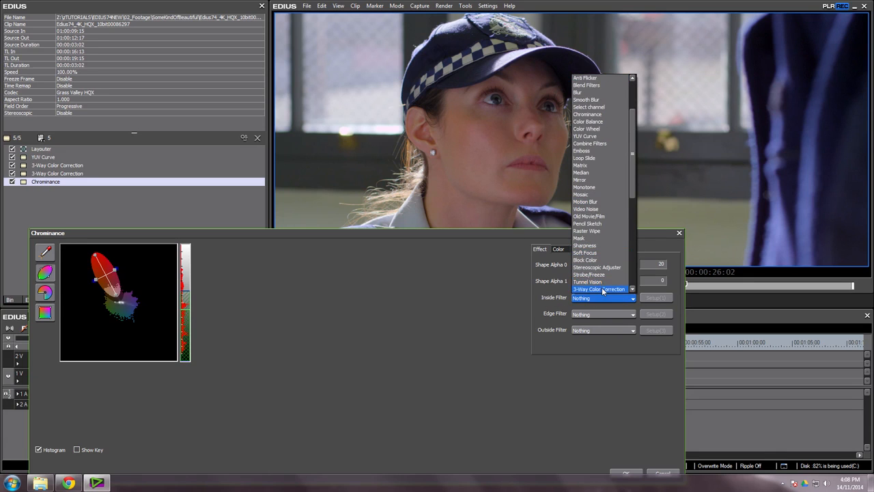
click(601, 287)
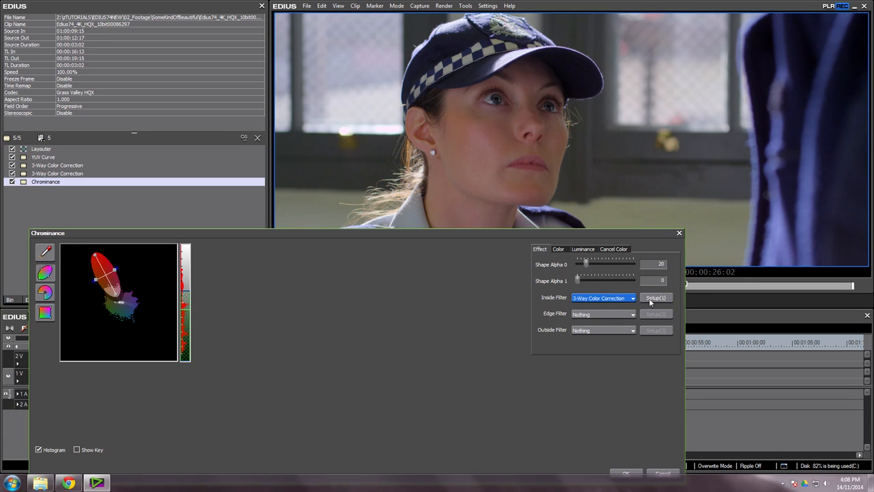
Step: In the inside filter's setup, set gray saturation to 38.4, Cb -3.9 and Cr 5.8, and compare using the split preview
click(650, 299)
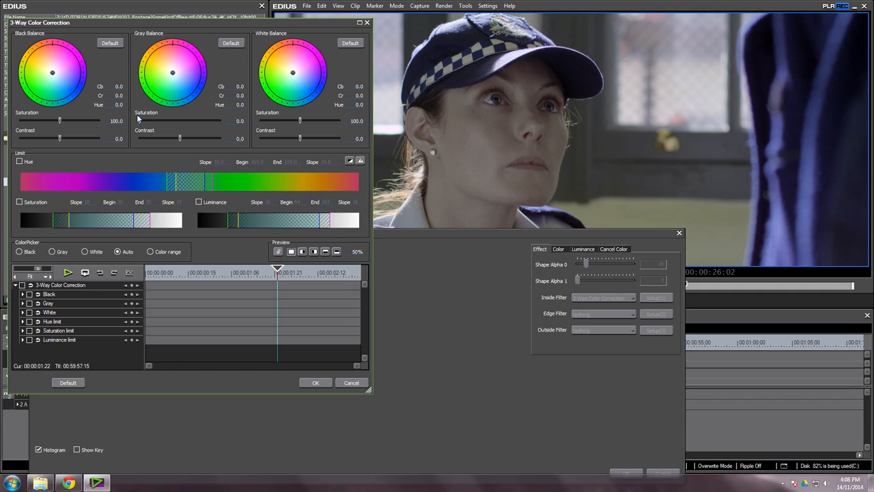
mouse_move(139, 120)
mouse_down()
mouse_move(183, 120)
mouse_move(155, 114)
mouse_up()
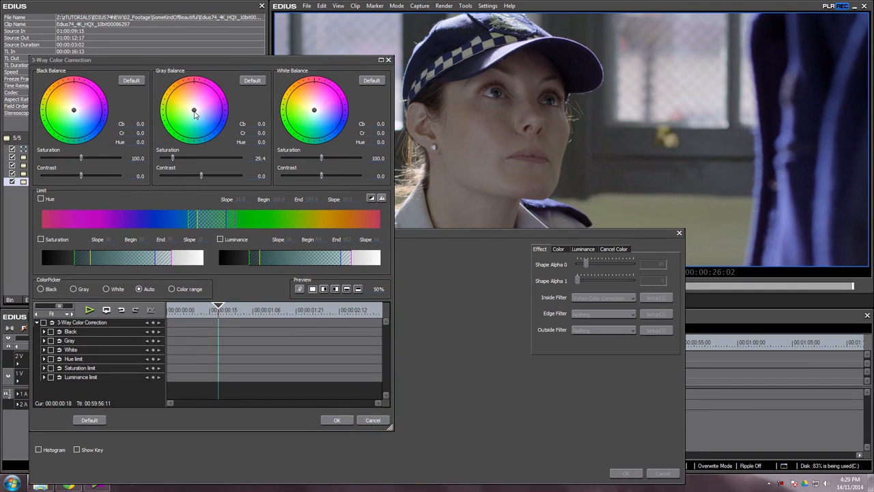
mouse_move(193, 111)
mouse_down()
mouse_move(199, 104)
mouse_move(185, 120)
mouse_move(208, 113)
mouse_move(192, 109)
mouse_move(182, 120)
mouse_move(200, 113)
mouse_move(191, 103)
mouse_move(193, 111)
mouse_up()
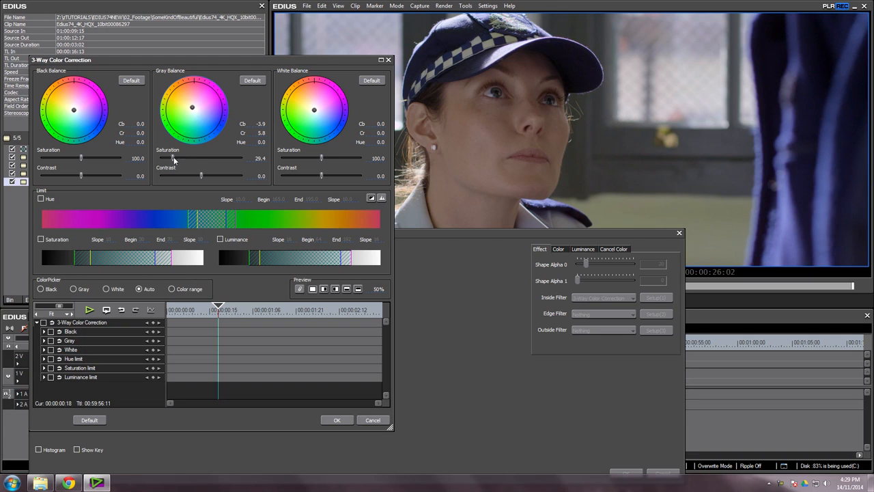
drag(174, 159, 177, 161)
click(324, 289)
drag(378, 289, 321, 361)
drag(380, 289, 368, 159)
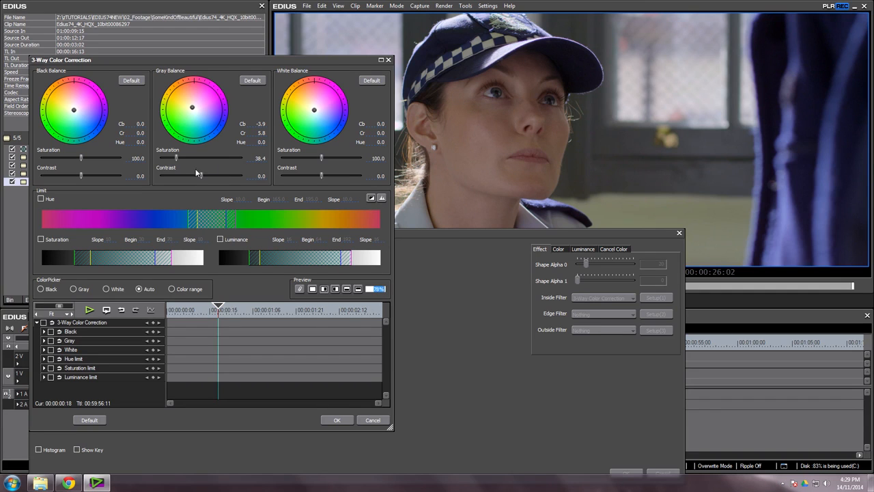
Step: Raise black saturation to 117.9 and shift the gray balance to Cb -3.9 and Cr 12.6, checking against the split preview
drag(81, 157, 88, 158)
drag(192, 108, 191, 105)
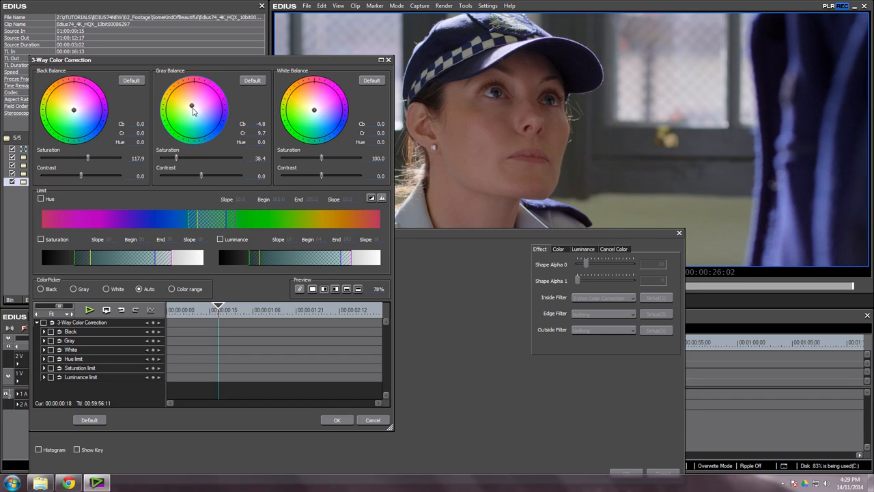
drag(375, 289, 377, 402)
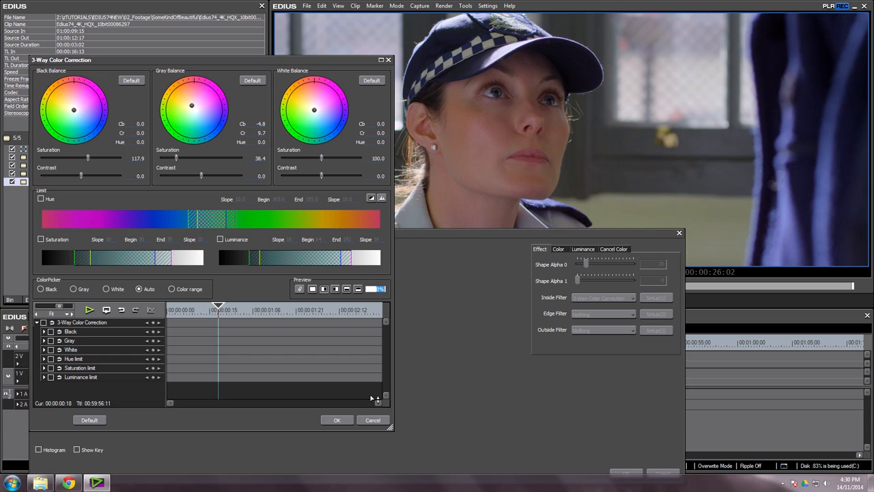
drag(375, 314, 366, 146)
drag(192, 108, 192, 106)
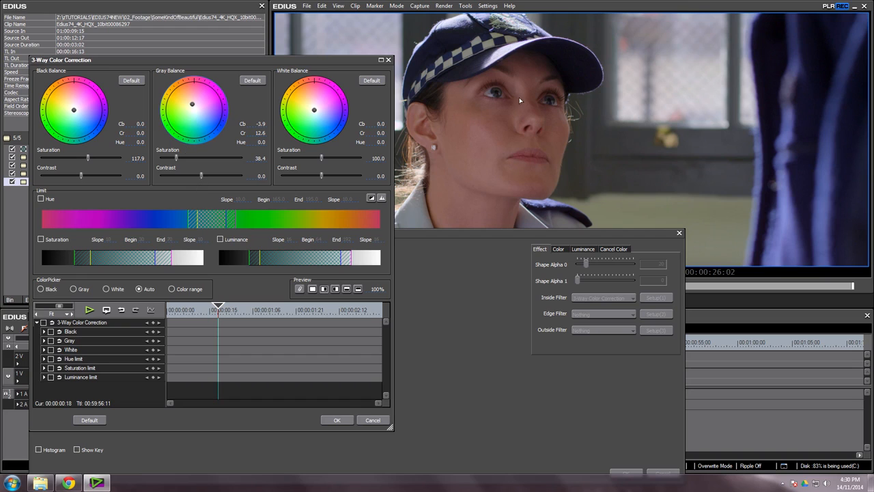
Step: Set gray contrast to 11.1, compare it in the split preview, and accept both the color correction and Chrominance settings
drag(201, 175, 229, 179)
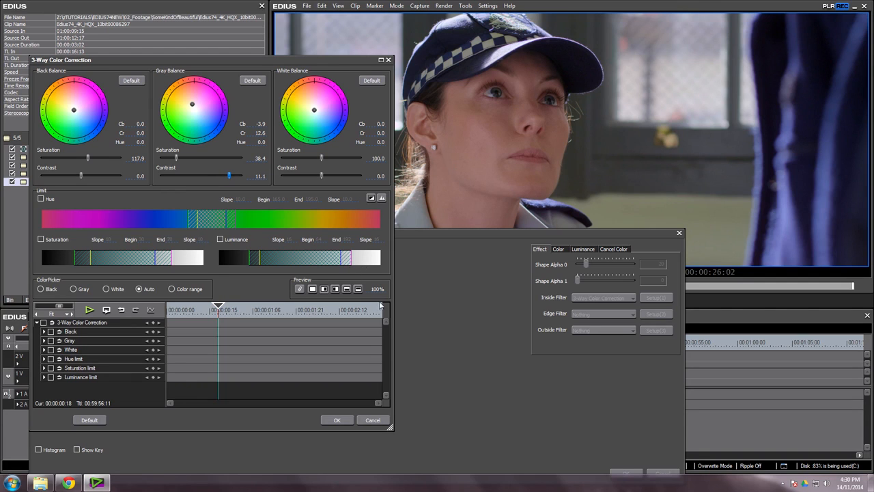
drag(375, 292, 294, 221)
click(337, 419)
drag(456, 234, 458, 157)
click(623, 397)
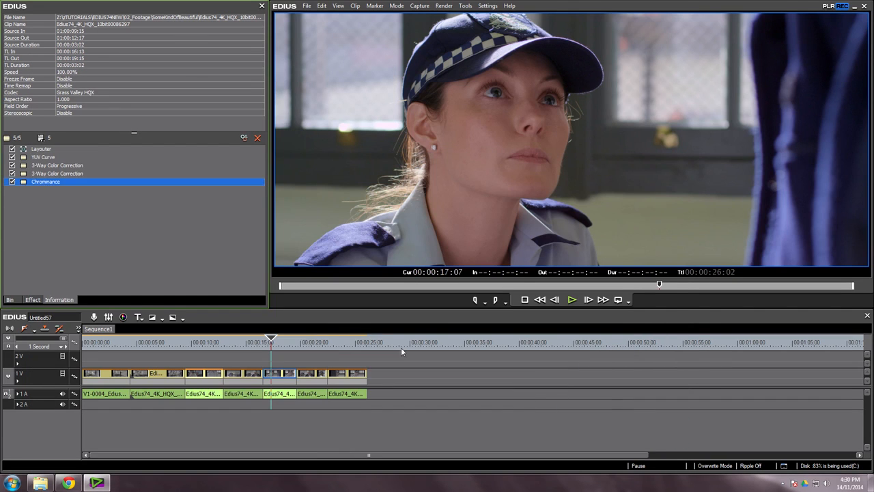
Step: Scrub through the graded clip and compare it with the ungraded copy on track 2V by repeatedly disabling and enabling that copy
drag(306, 339, 271, 346)
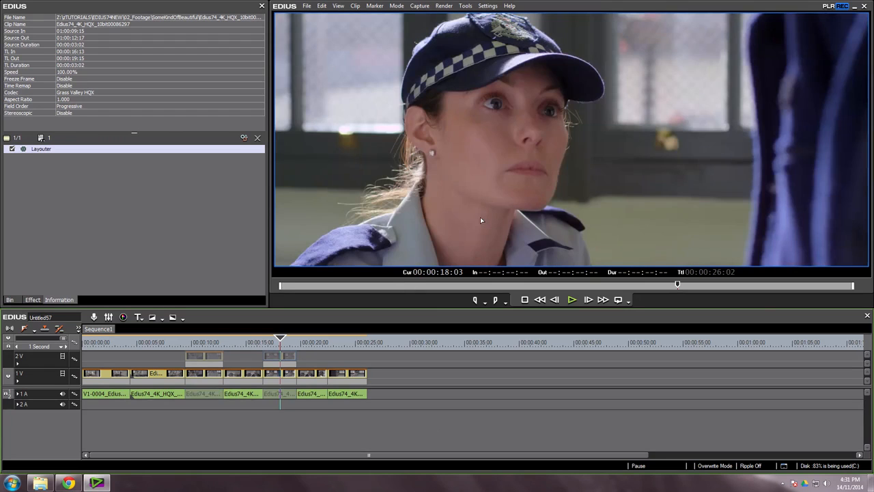
key(0)
key(0)
key(0)
key(0)
key(0)
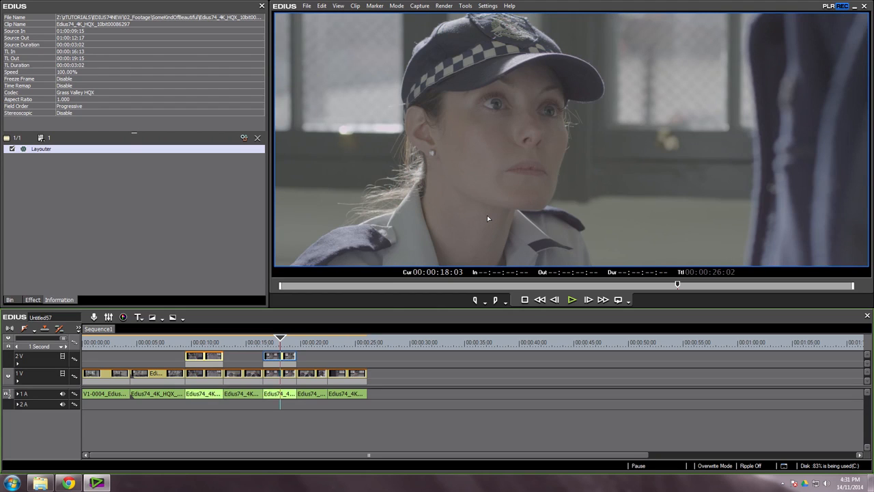
Step: Disable the selected ungraded comparison copies and delete them from track 2V
key(0)
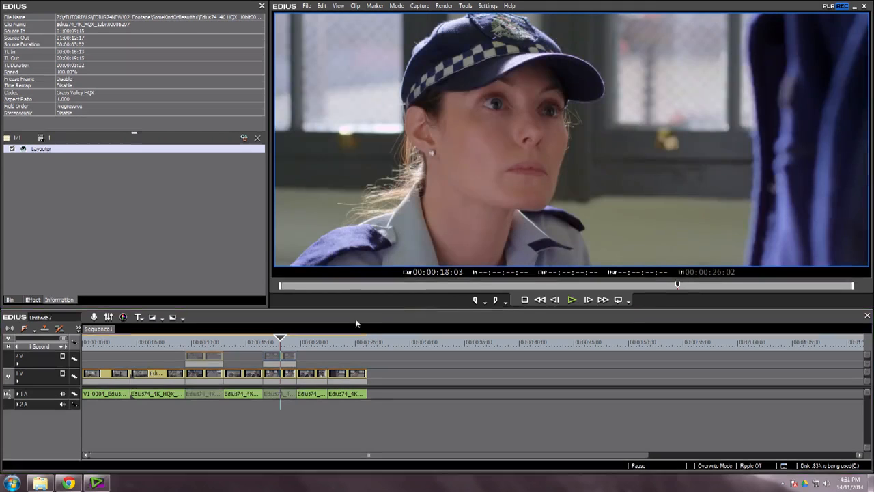
key(Delete)
Step: Apply the Mask filter to the police officer clip on track 1V and open the new mask's settings
click(284, 341)
click(32, 300)
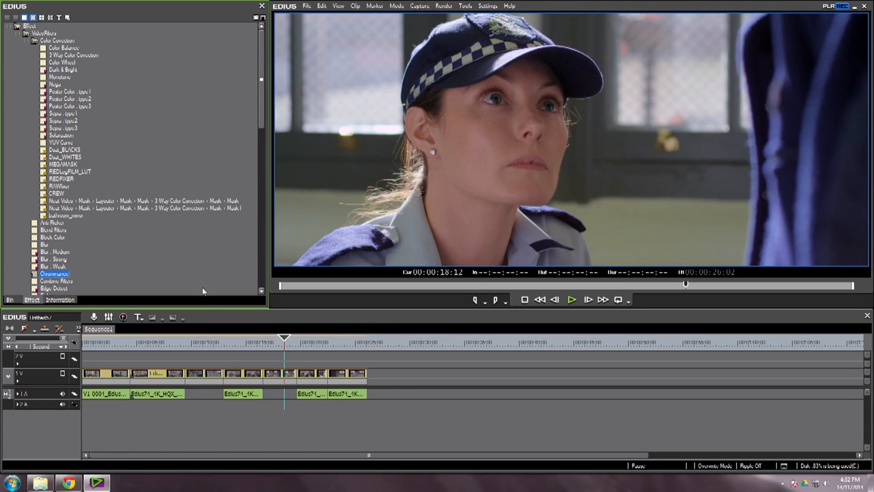
scroll(180, 238, down, 7)
click(46, 172)
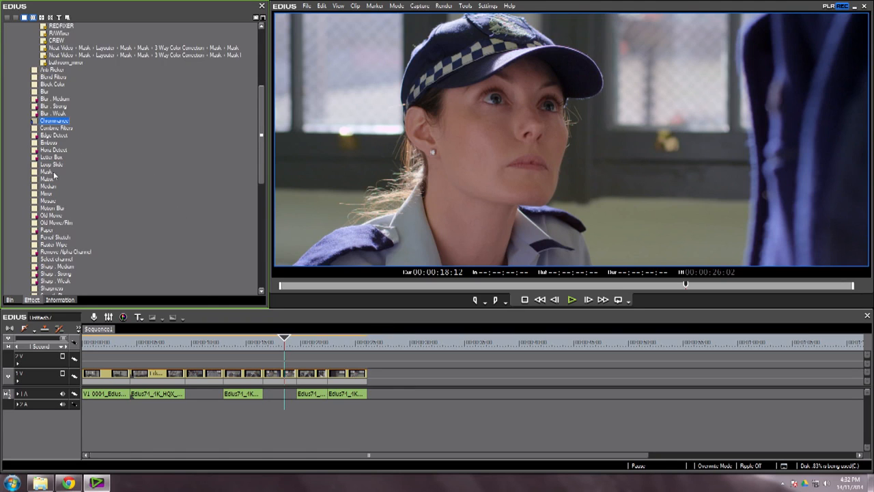
drag(48, 177, 280, 374)
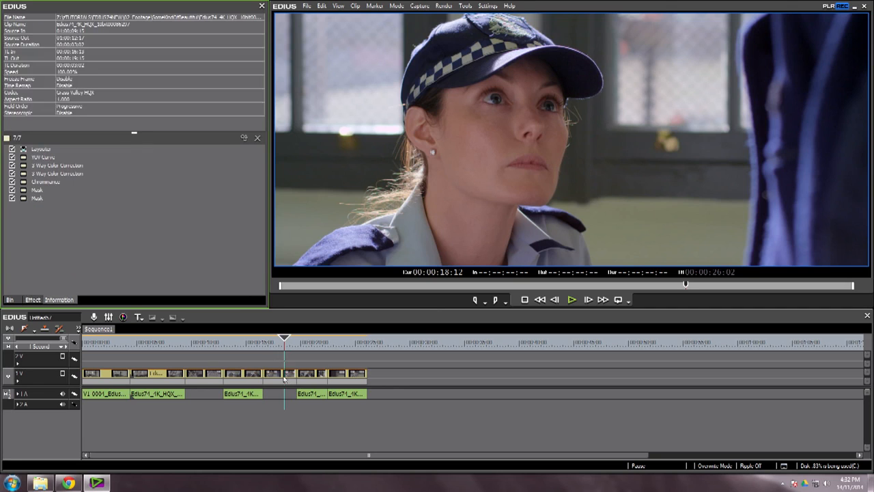
double_click(37, 190)
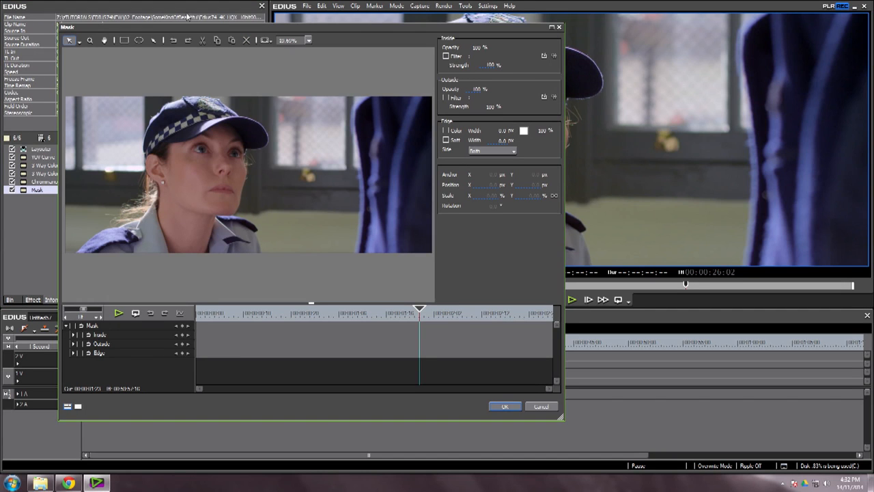
Step: Draw an elliptical mask around the officer's face and cap, and give it a soft edge 1500 px wide
drag(203, 169, 265, 246)
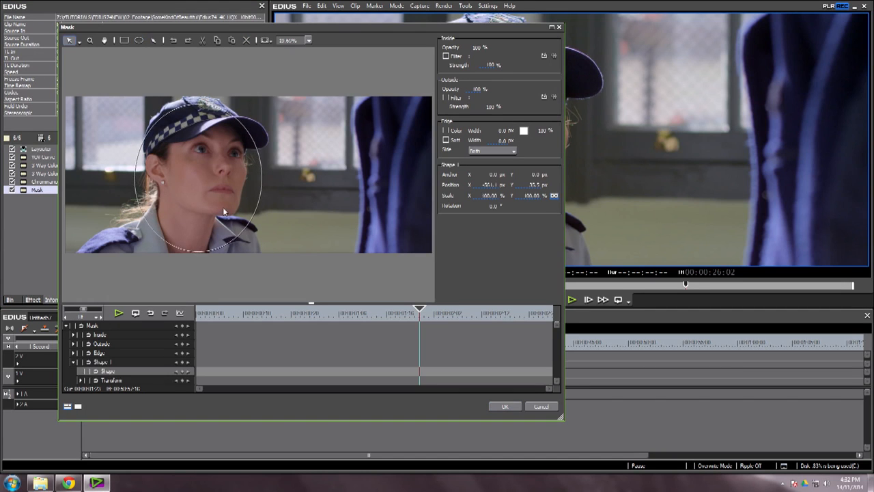
drag(225, 200, 226, 198)
click(445, 140)
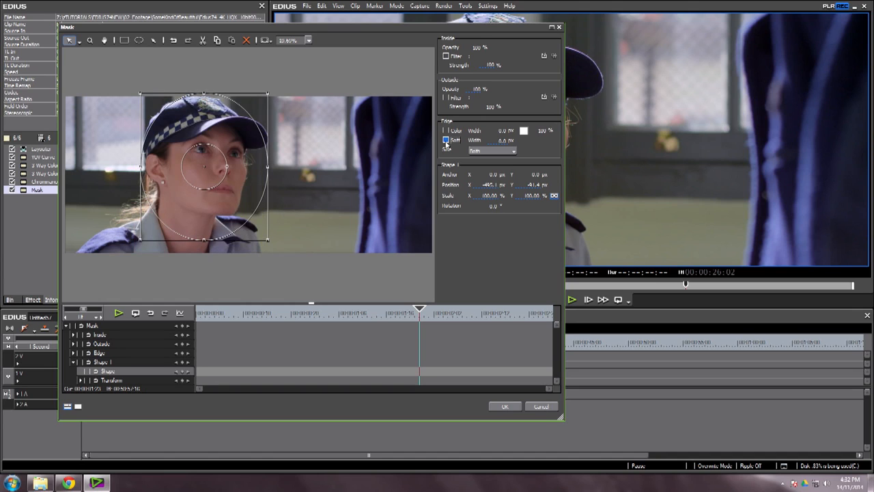
click(498, 141)
text(1000)
Step: Enable the mask's inside filter and assign Combine Filters to it, keeping the officer's face in view
drag(463, 28, 529, 162)
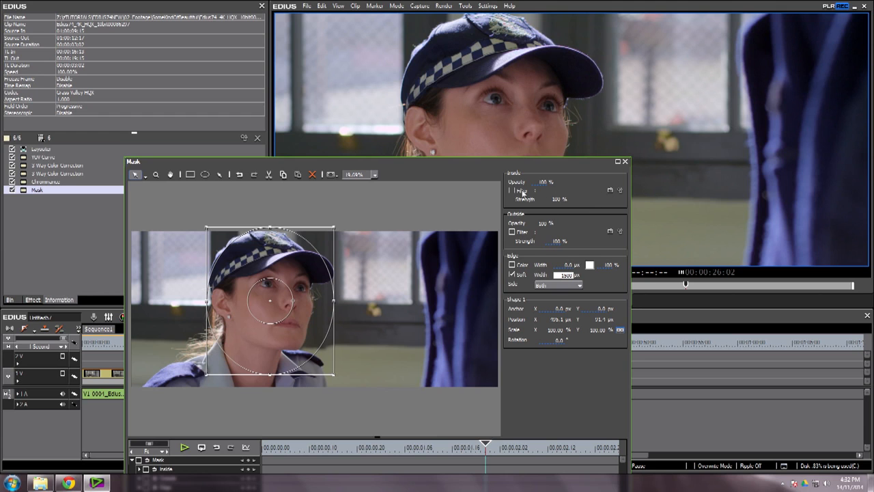
drag(539, 162, 409, 124)
click(383, 146)
click(483, 146)
double_click(489, 261)
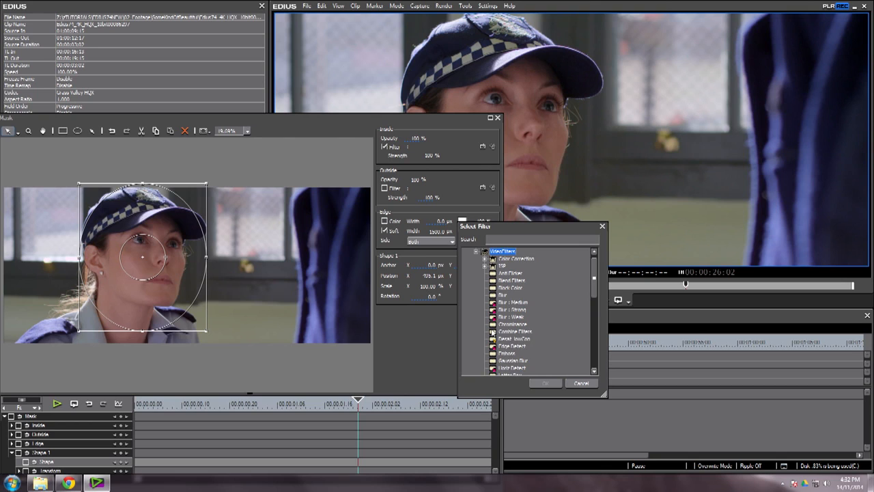
click(518, 331)
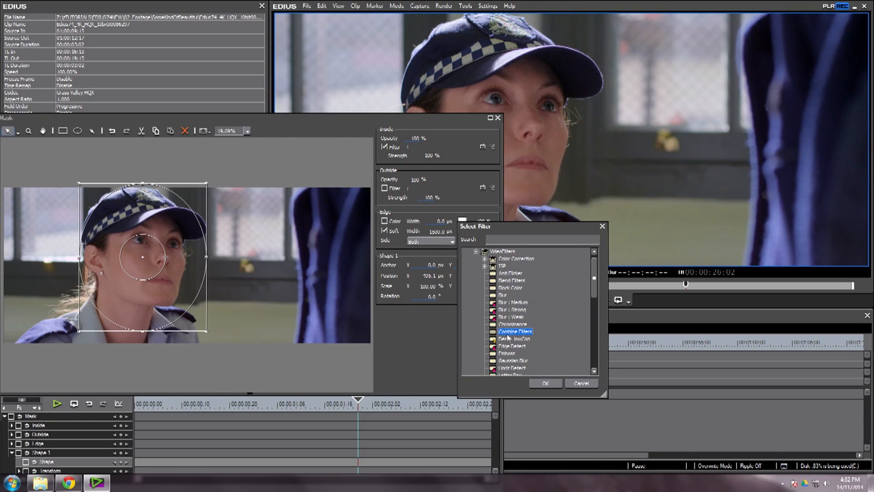
click(546, 383)
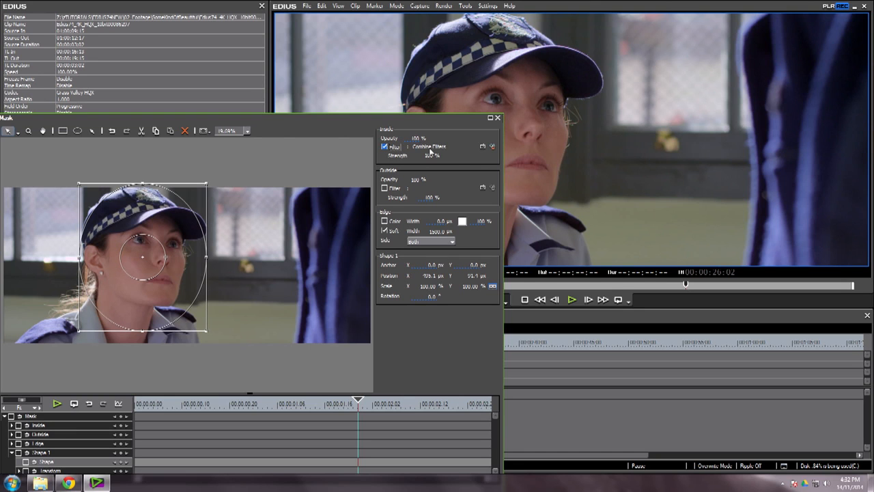
Step: In the inside Combine Filters setup, choose YUV Curve as the first filter and open its settings
drag(452, 119, 461, 225)
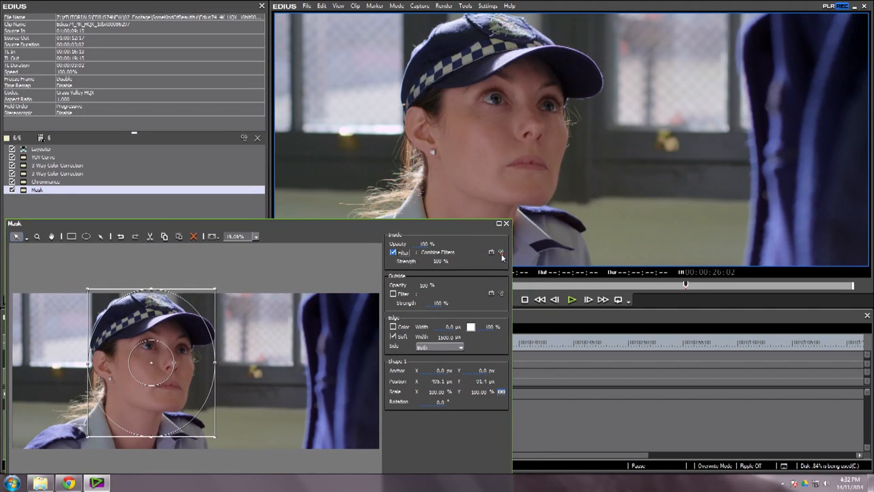
click(501, 252)
drag(256, 269, 234, 149)
click(195, 174)
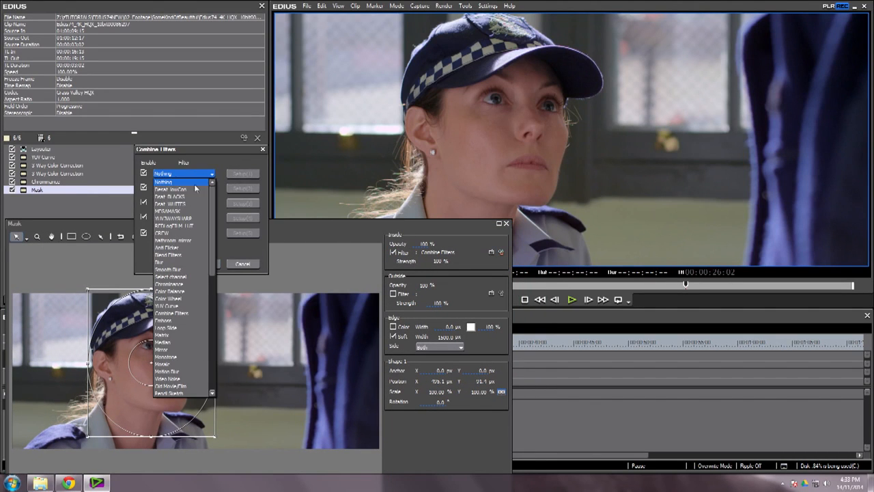
scroll(176, 240, down, 1)
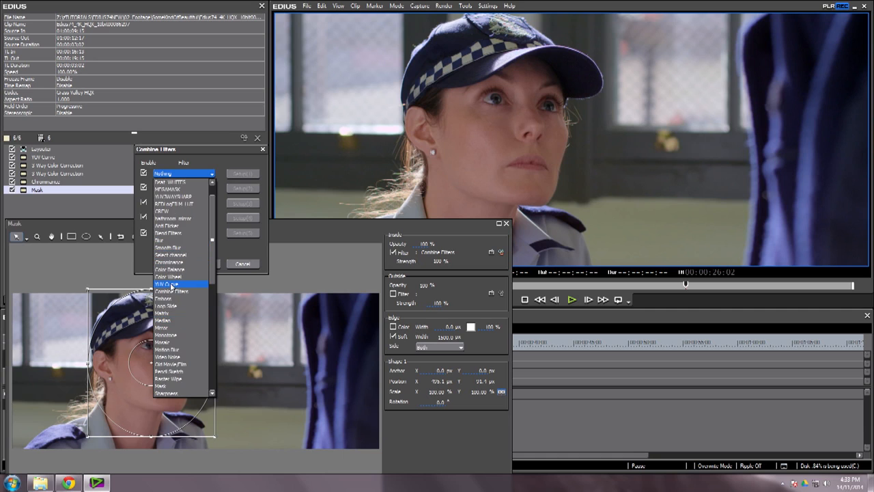
click(170, 284)
click(242, 174)
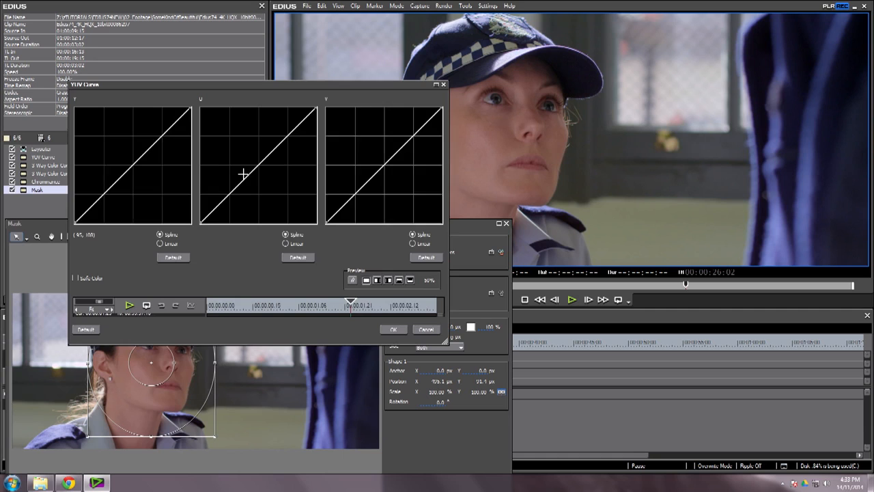
Step: Raise the Y curve slightly in the highlights, hold its shadows with low points, adjust the preview percentage, and accept the curve
click(158, 137)
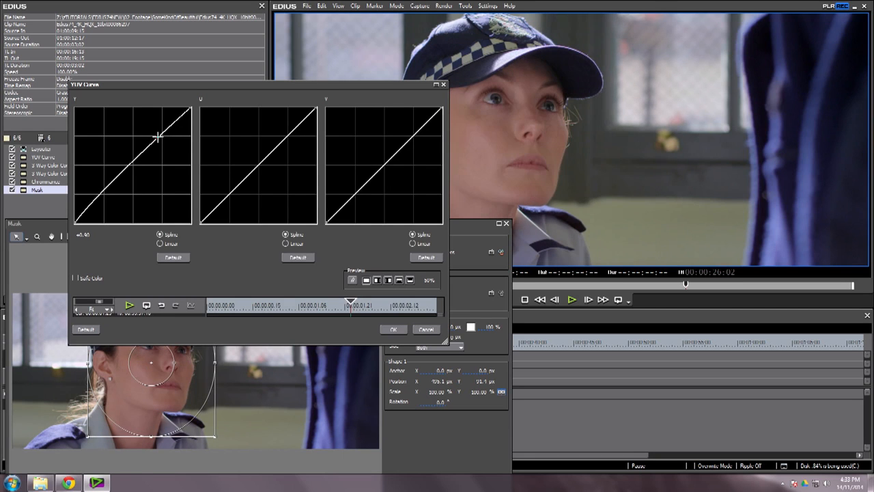
drag(81, 218, 83, 214)
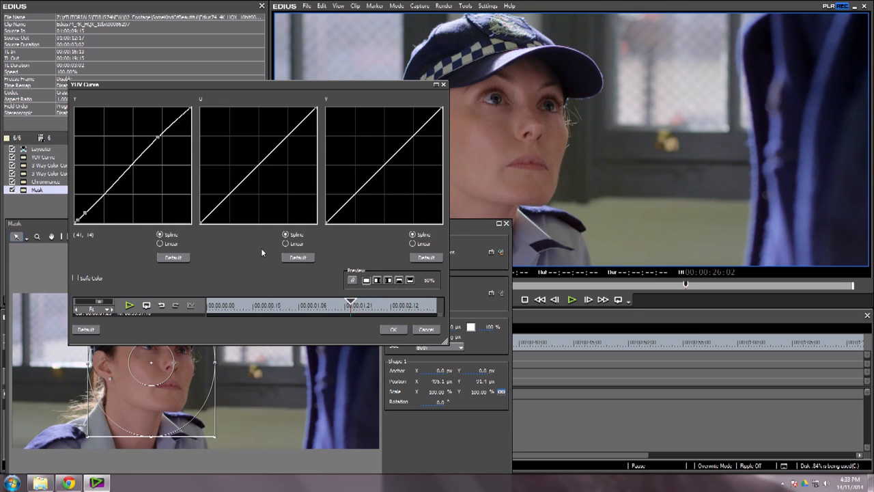
click(429, 280)
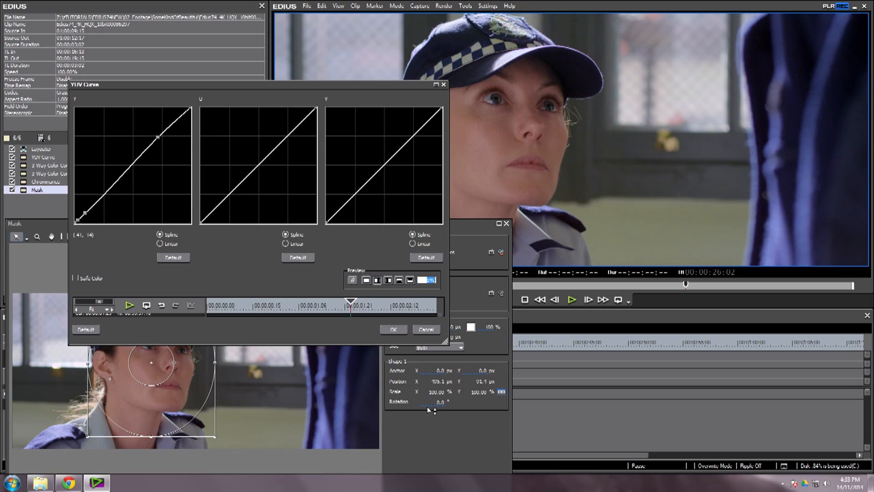
text(82)
scroll(386, 177, up, 5)
click(400, 329)
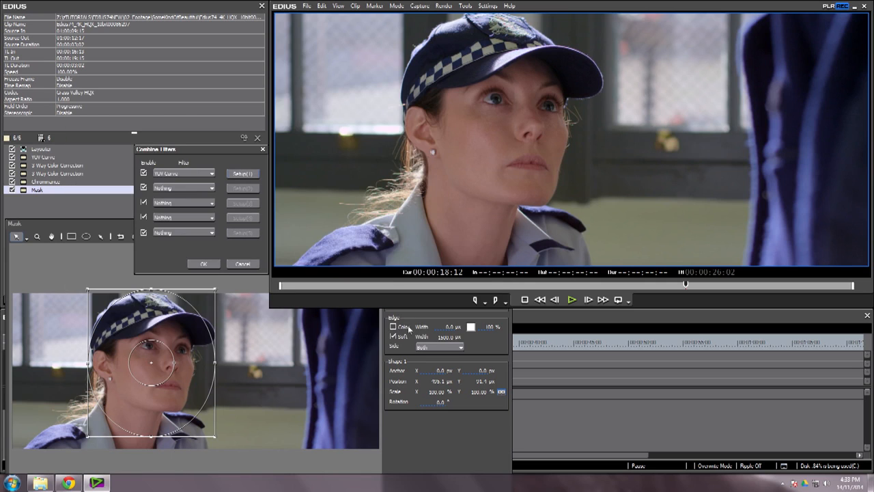
Step: Add Sharpness as the second inside filter, then accept its settings and the Combine Filters setup
click(177, 190)
drag(211, 273, 209, 319)
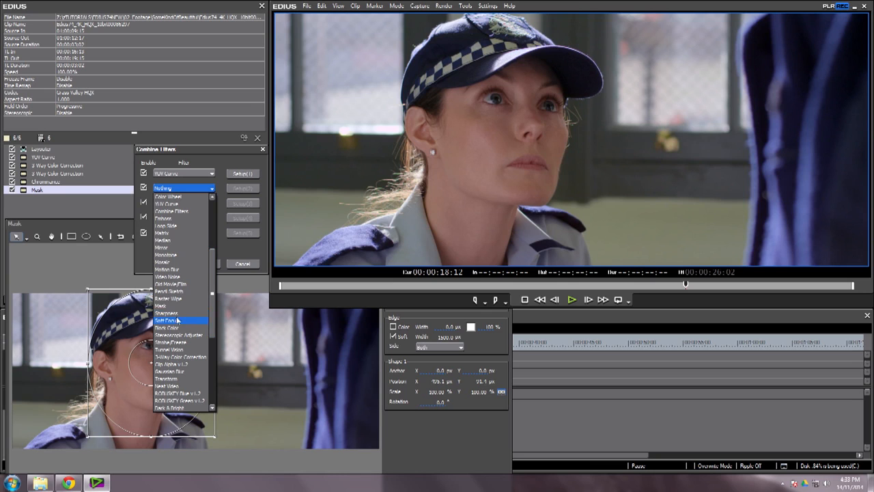
click(166, 313)
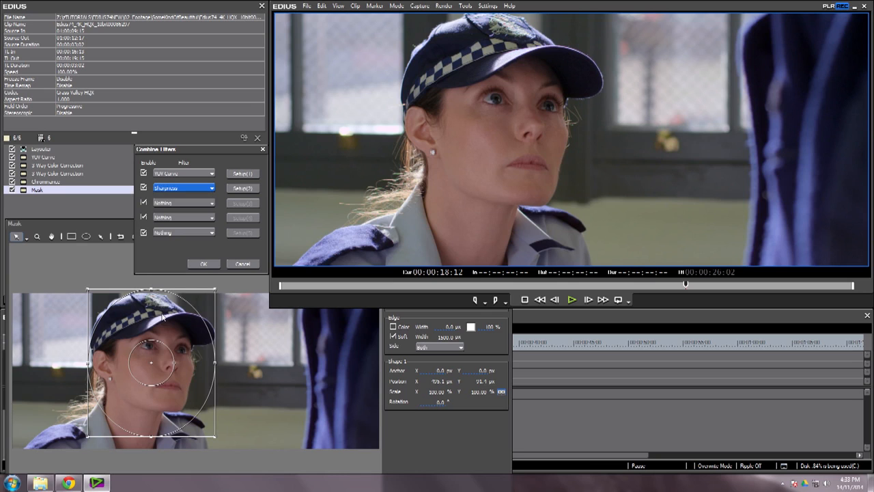
click(239, 189)
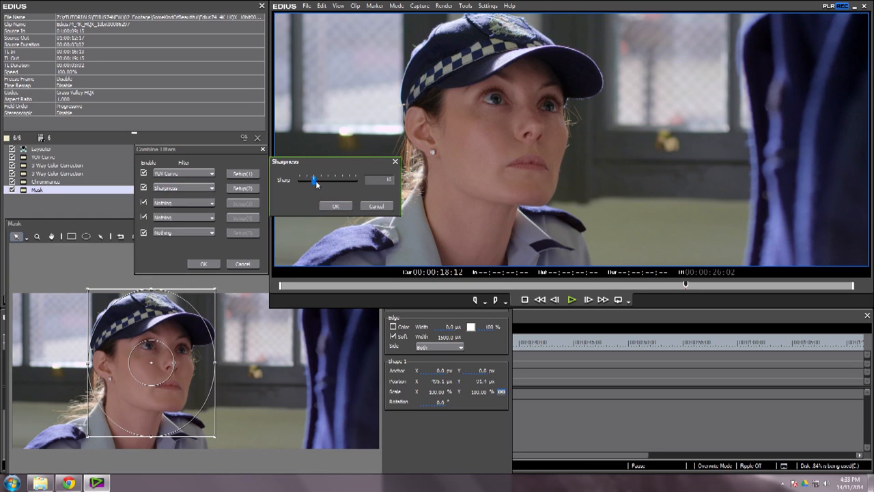
click(335, 205)
click(204, 263)
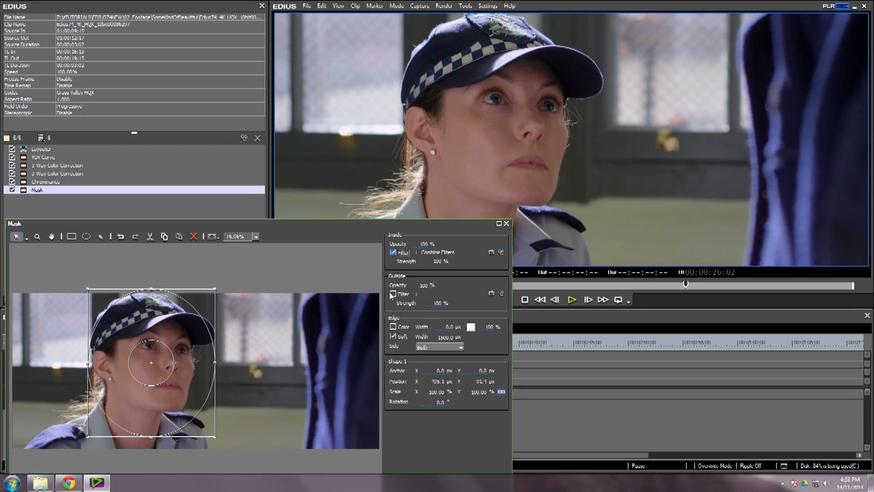
Step: Enable the mask's outside filter and assign Combine Filters to it
click(393, 294)
click(492, 293)
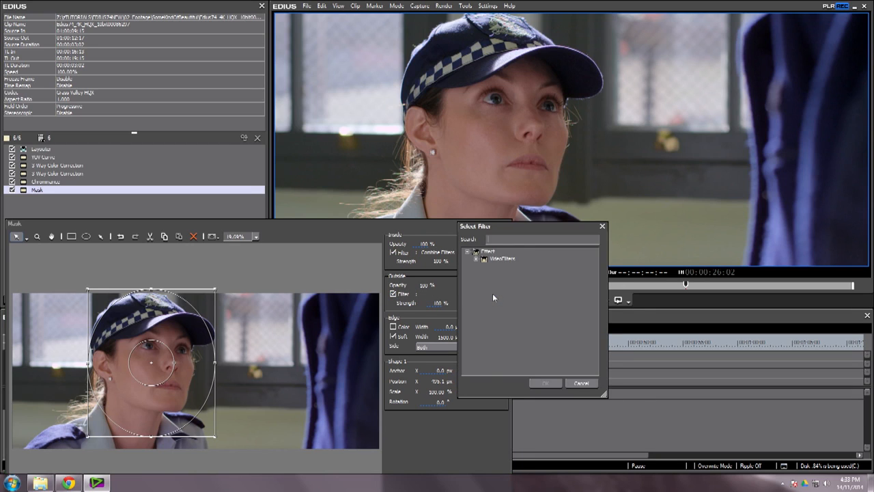
double_click(483, 259)
click(511, 332)
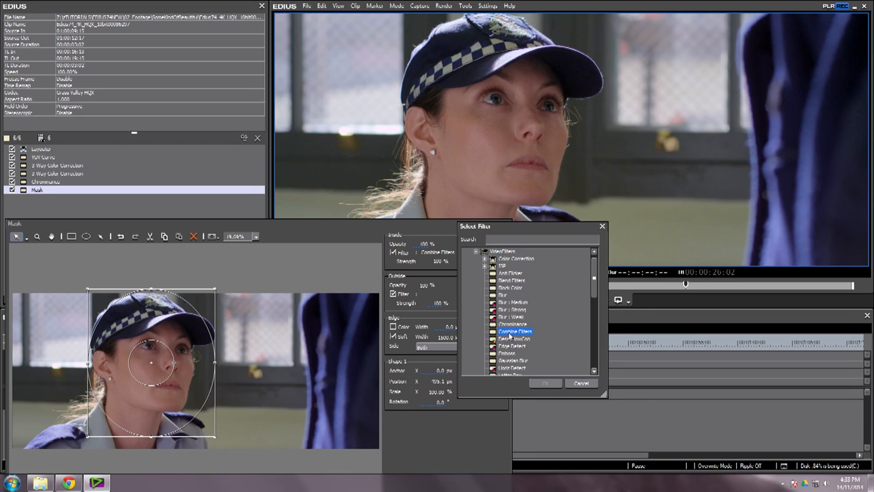
click(545, 383)
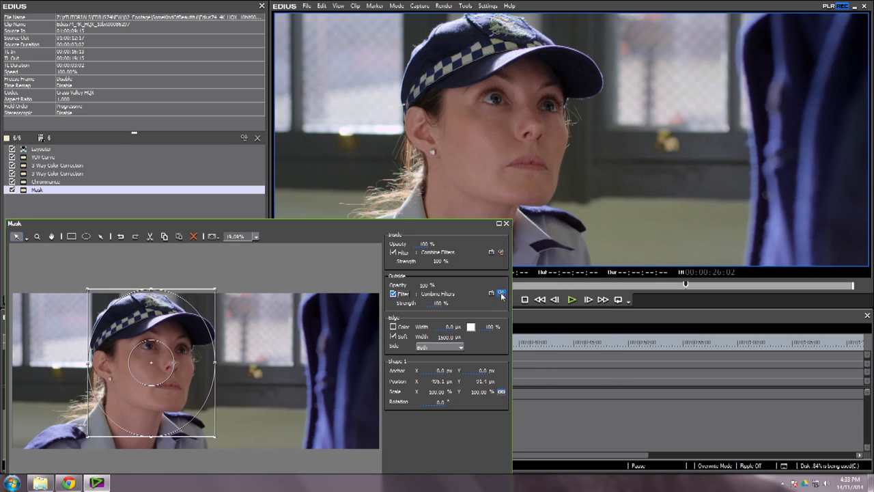
Step: Choose YUV Curve as the first outside filter and pull its Y curve down slightly in the lower midtones
click(500, 295)
click(200, 175)
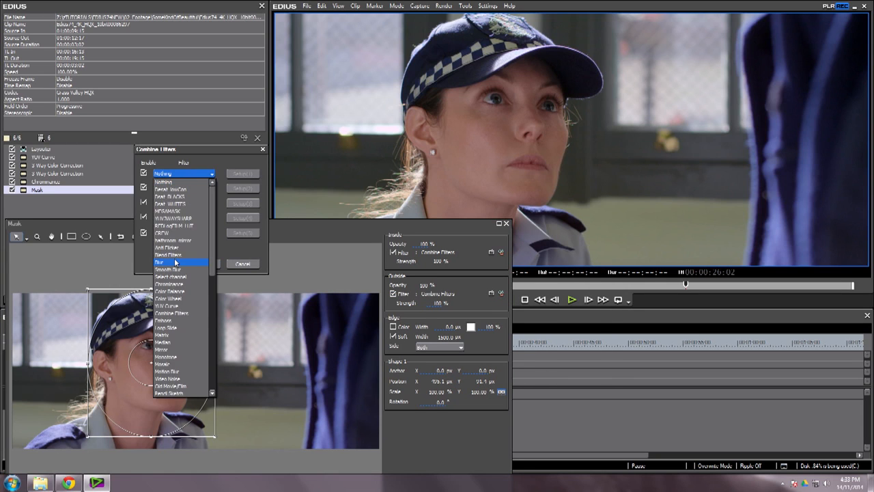
click(169, 306)
click(240, 175)
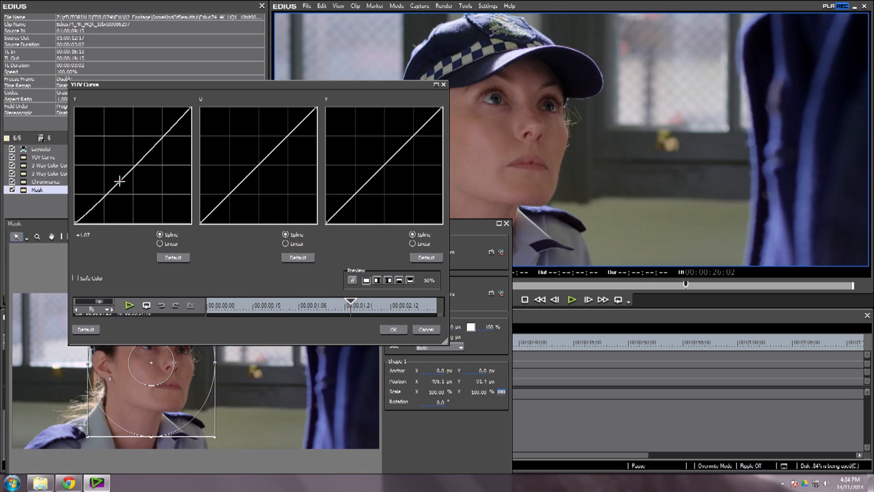
drag(119, 181, 118, 183)
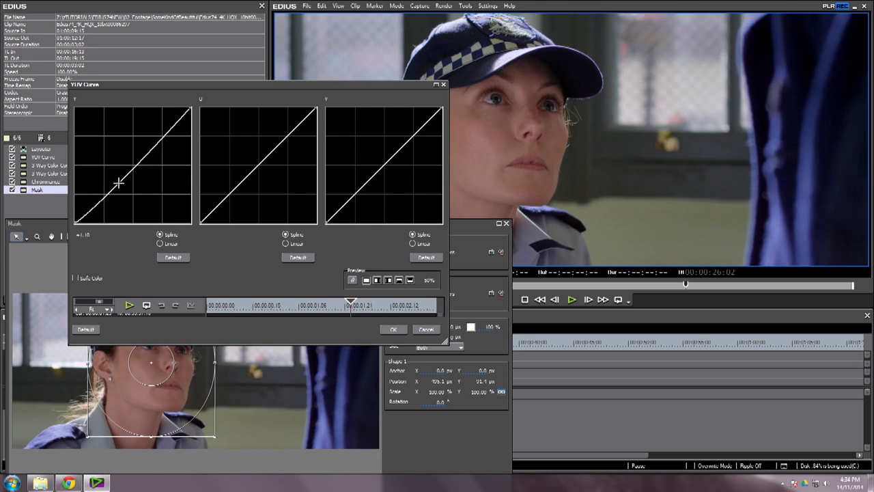
click(389, 330)
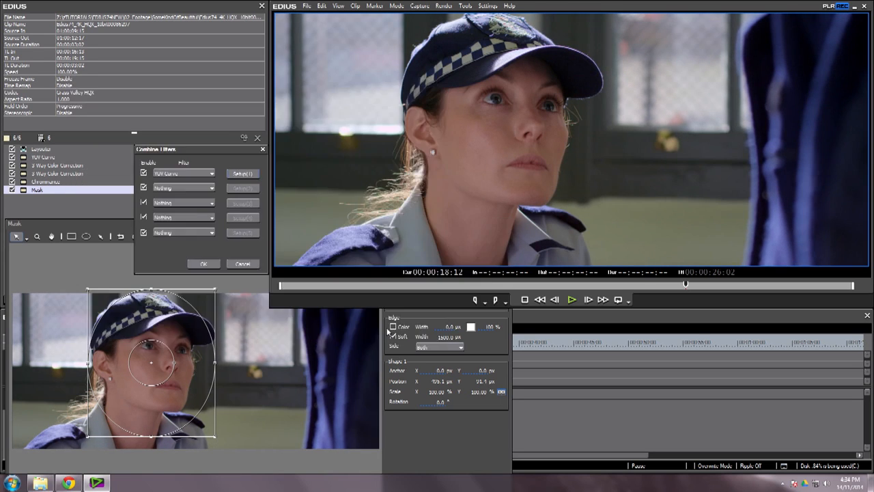
Step: Add Blur as the second outside filter with a radius of 15, then accept the Blur and Combine Filters settings
click(197, 189)
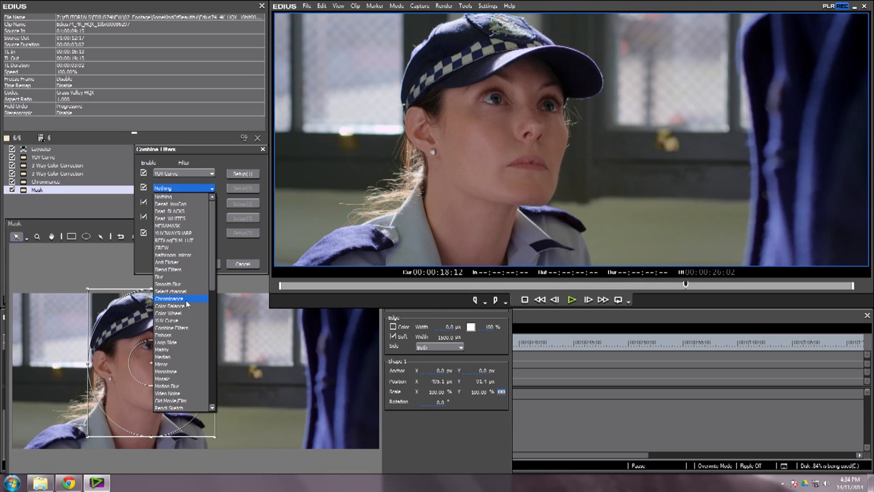
scroll(183, 358, down, 4)
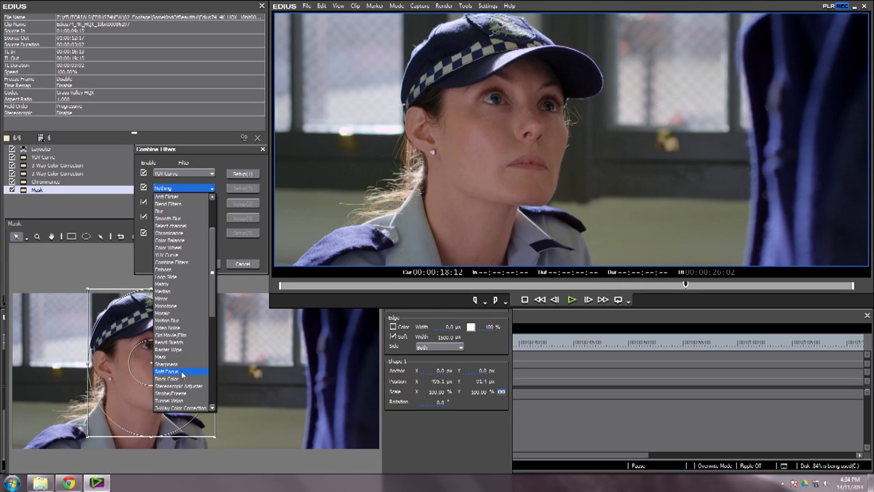
click(164, 210)
click(242, 190)
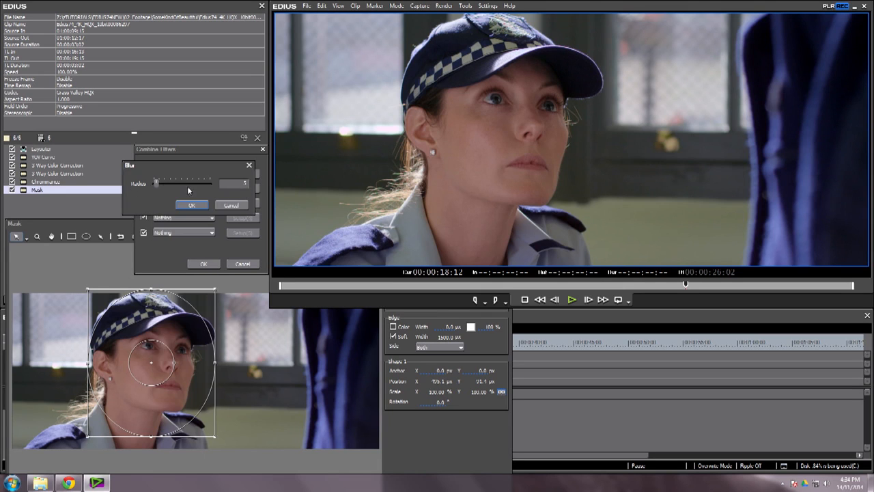
drag(155, 182, 213, 183)
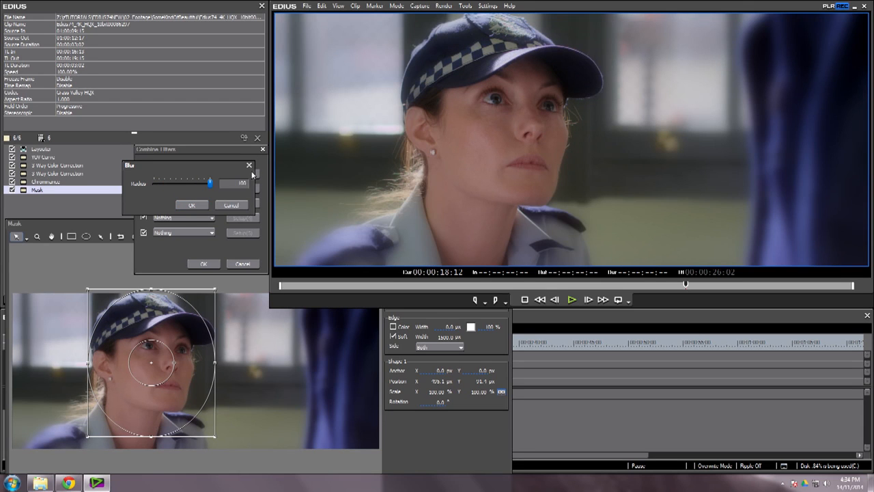
drag(210, 186, 161, 187)
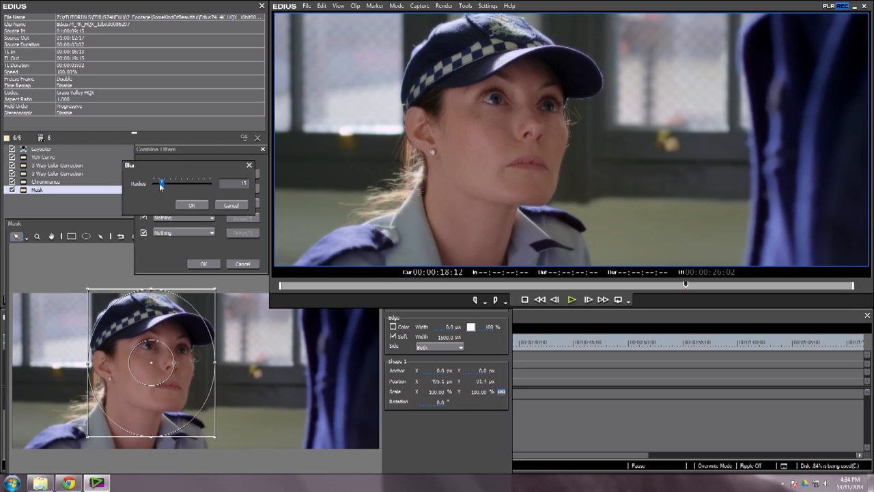
click(192, 205)
click(203, 264)
Step: Enlarge the elliptical face mask to about 117% scale, set its soft edge width to 100 px, and accept the mask
drag(415, 225, 468, 63)
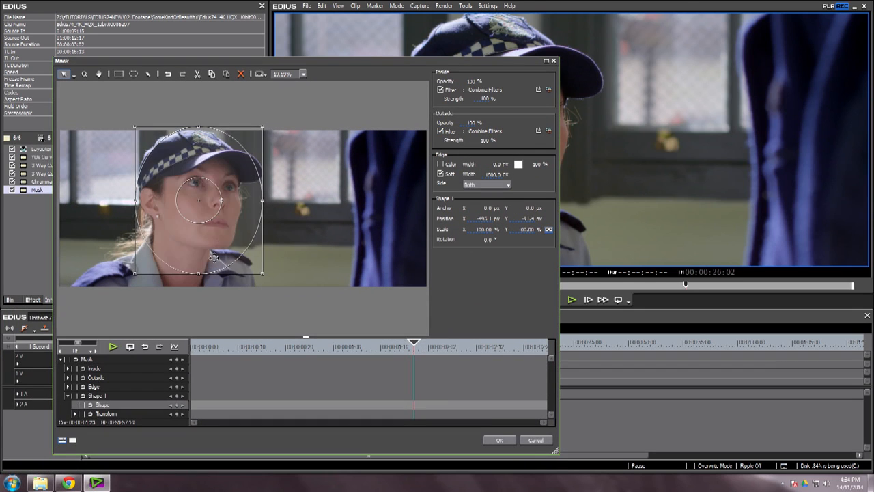
drag(198, 273, 199, 285)
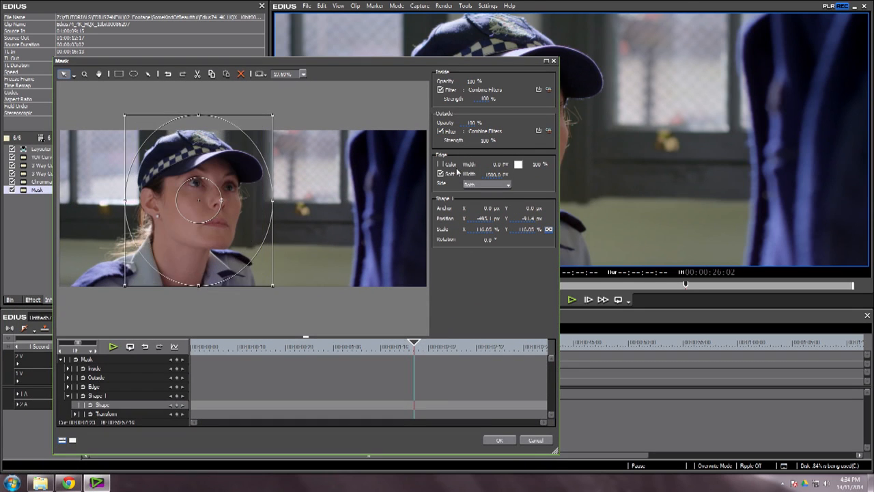
click(488, 174)
text(100)
click(499, 439)
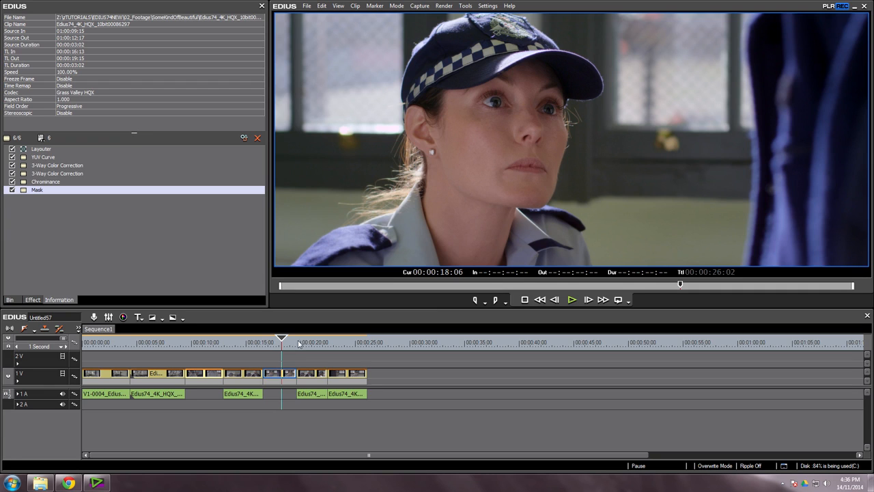
Step: Scrub through the graded officer clip to review the masked face and darkened, blurred surroundings
click(276, 345)
drag(276, 344, 286, 350)
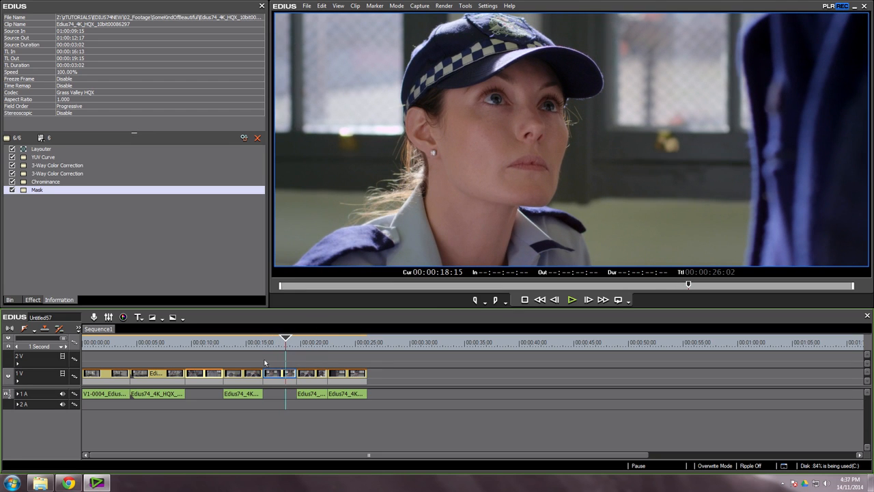
click(159, 280)
drag(268, 347, 285, 347)
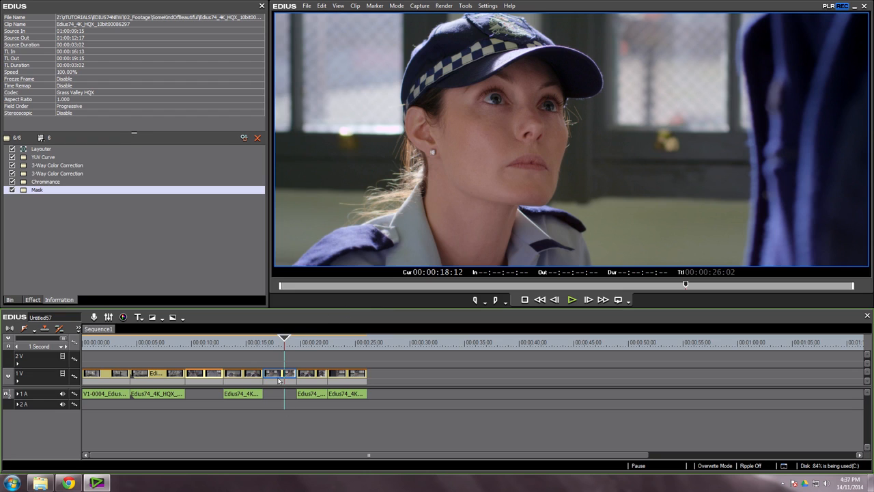
Step: Duplicate the graded officer clip onto track 2V directly above the original and remove the stray copy of the earlier clip
drag(278, 377, 286, 359)
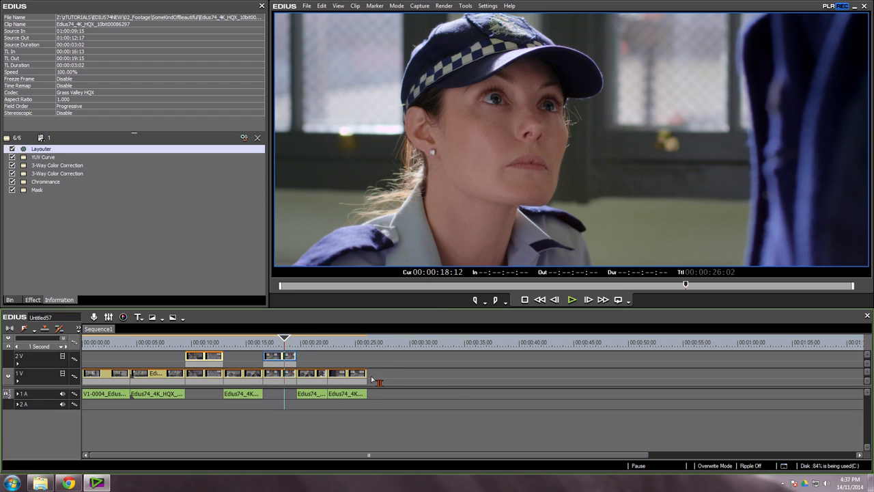
click(205, 360)
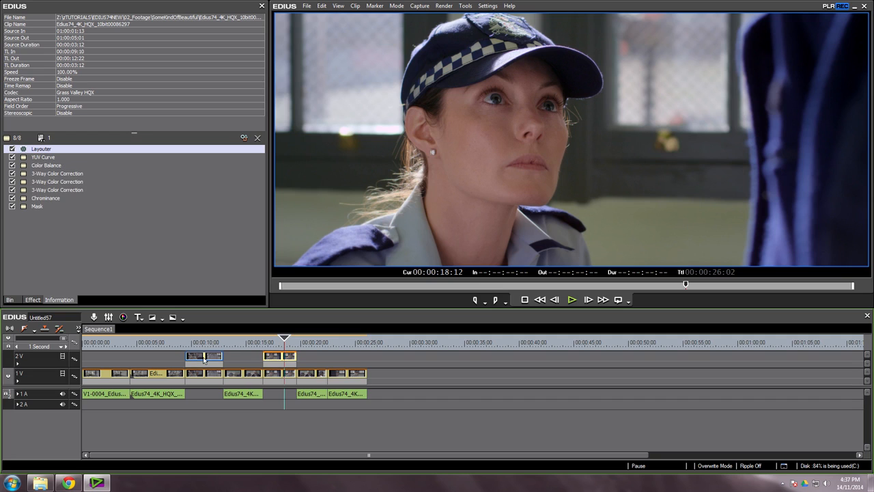
drag(203, 360, 202, 368)
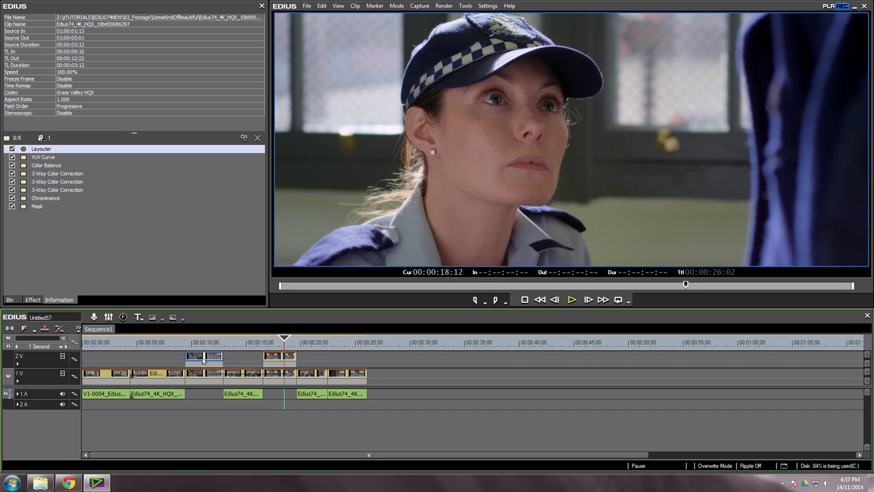
mouse_move(284, 340)
mouse_down()
mouse_move(274, 341)
mouse_move(282, 346)
mouse_up()
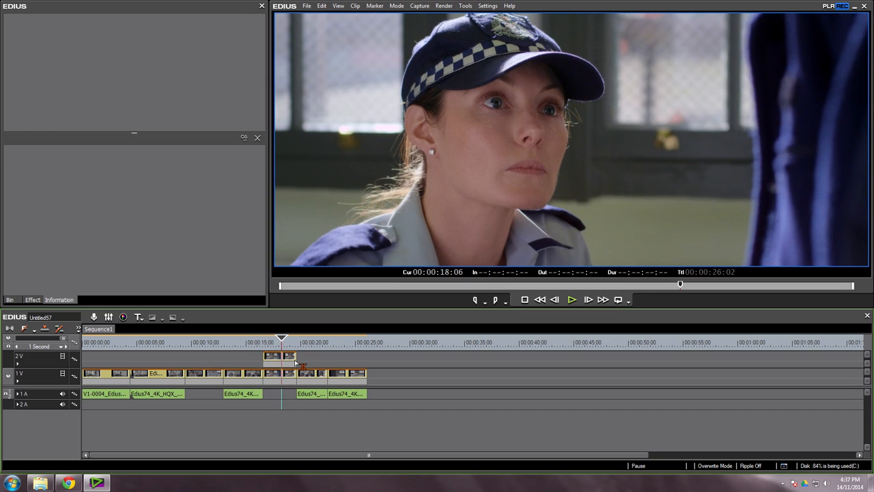
Step: Delete all the color correction, curve, chrominance and mask filters from the officer clip copy on track 2V
click(275, 358)
drag(107, 217, 42, 158)
key(Delete)
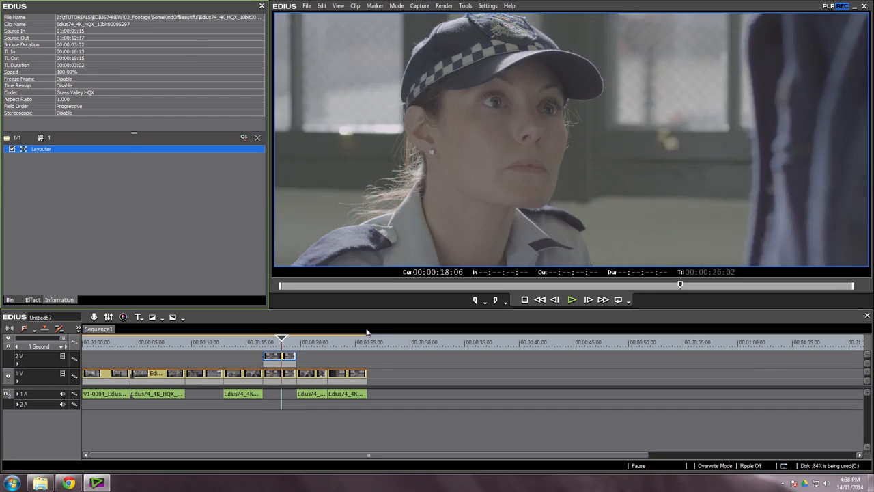
Step: Toggle the 2V clip off and on repeatedly to compare the ungraded copy with the graded clip beneath
click(290, 358)
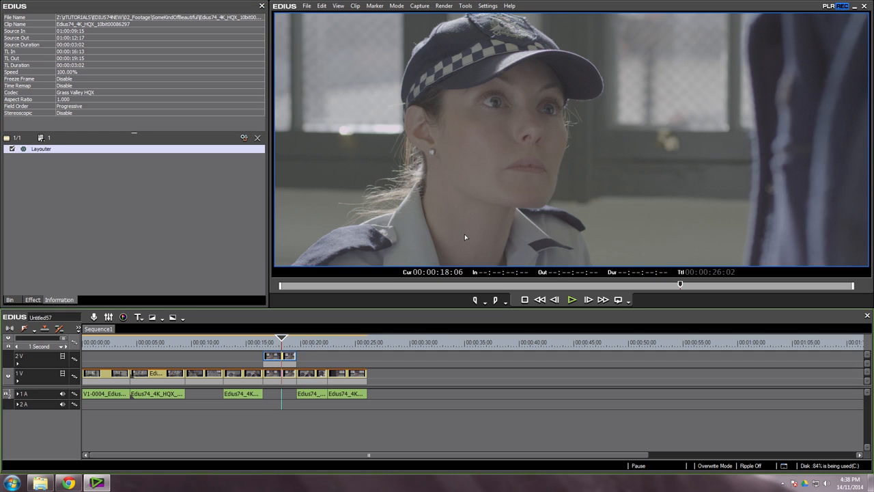
key(0)
key(0)
key(0)
key(0)
key(0)
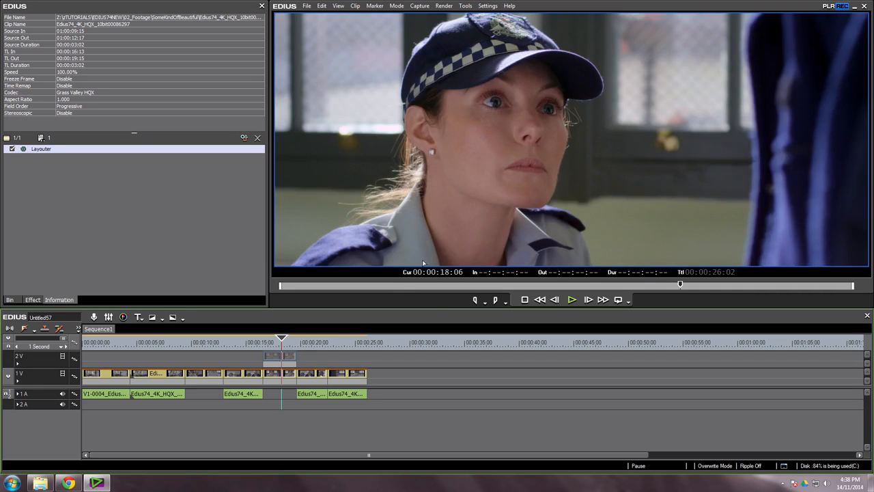
key(0)
Step: Apply a YUV Curve filter to the officer clip copy on track 2V
click(32, 299)
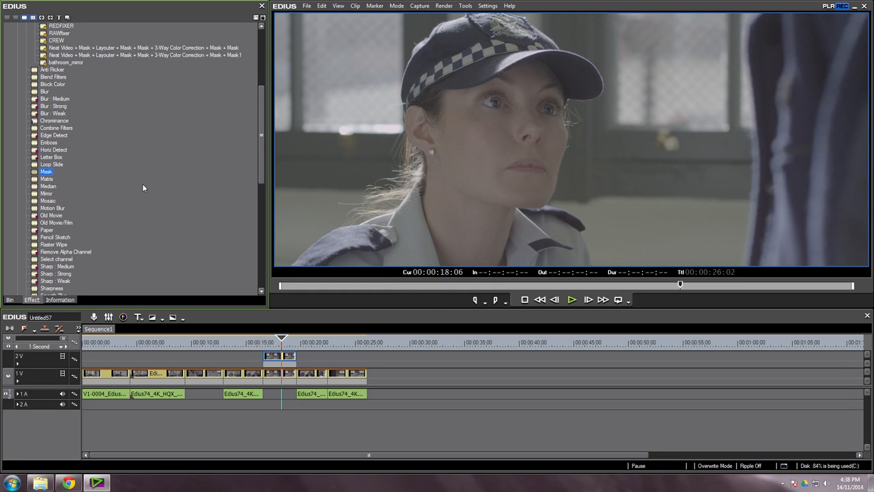
scroll(143, 184, up, 7)
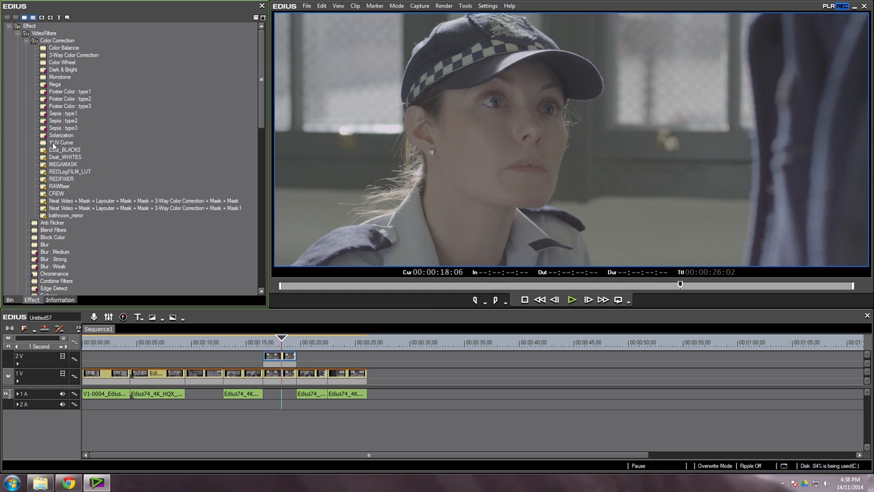
drag(54, 145, 281, 359)
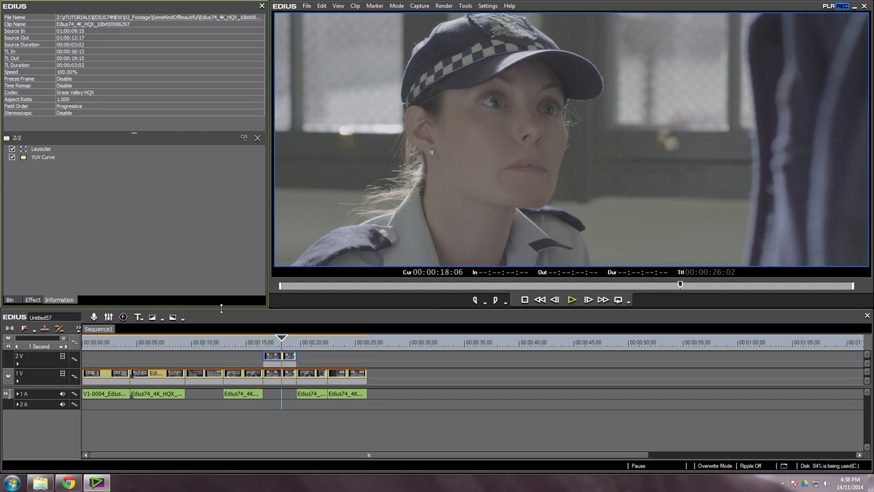
Step: Flatten the YUV Curve's U and V curves into horizontal lines at mid level to strip the color from the 2V clip
double_click(40, 157)
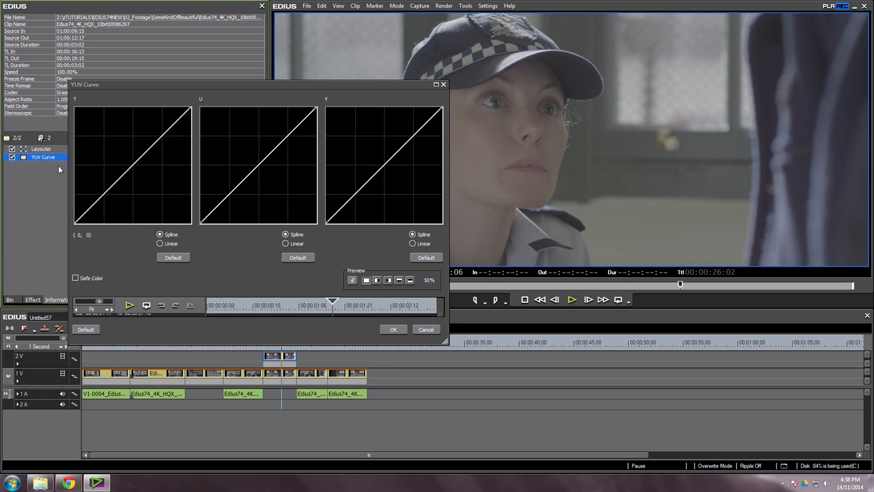
drag(314, 109, 315, 165)
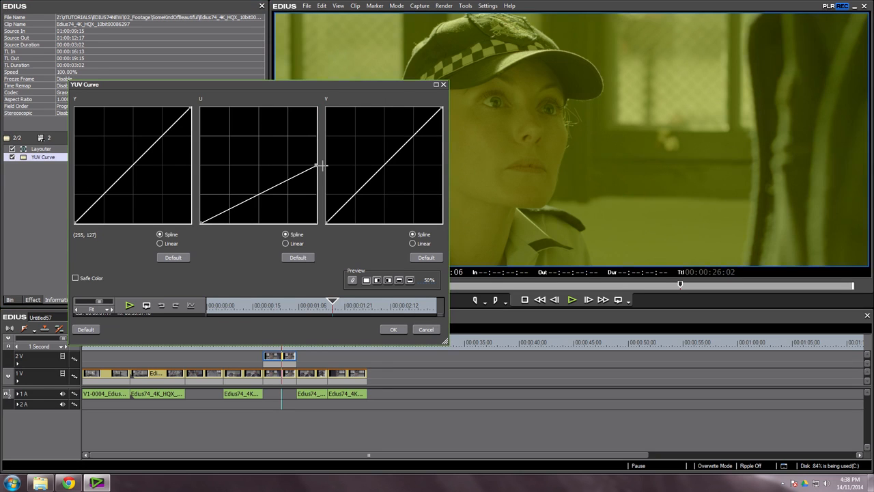
drag(200, 224, 187, 164)
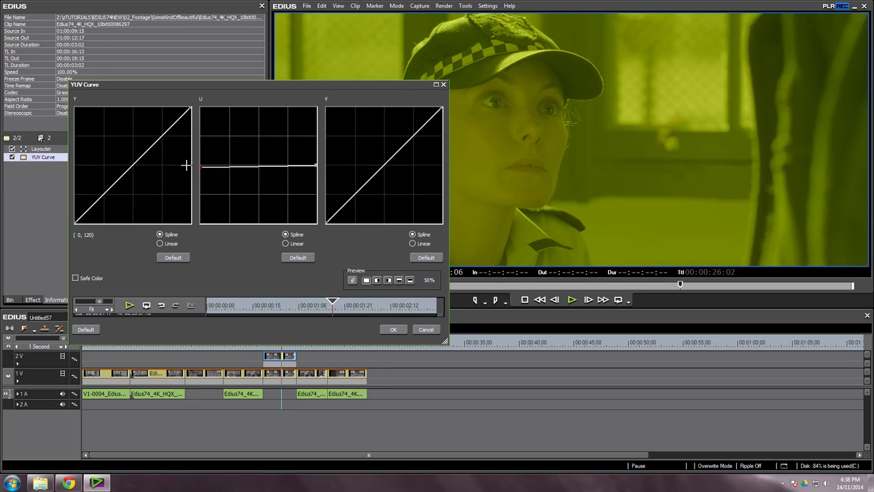
drag(334, 217, 303, 165)
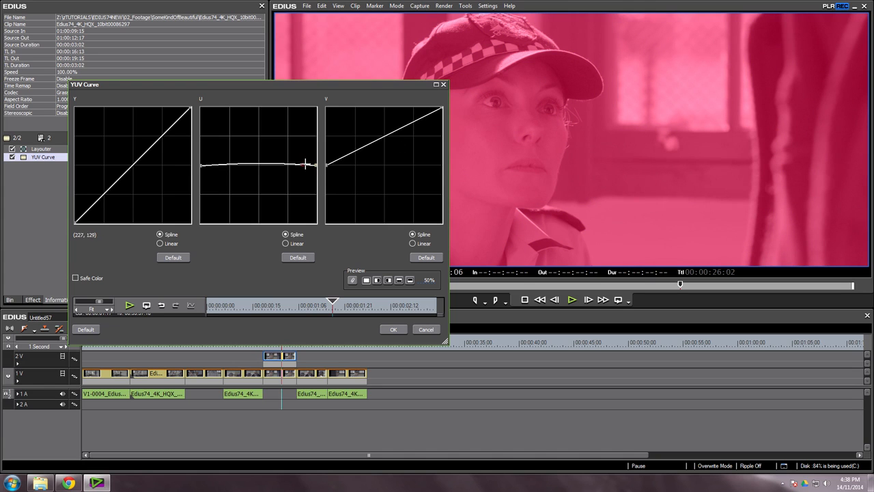
drag(441, 107, 460, 169)
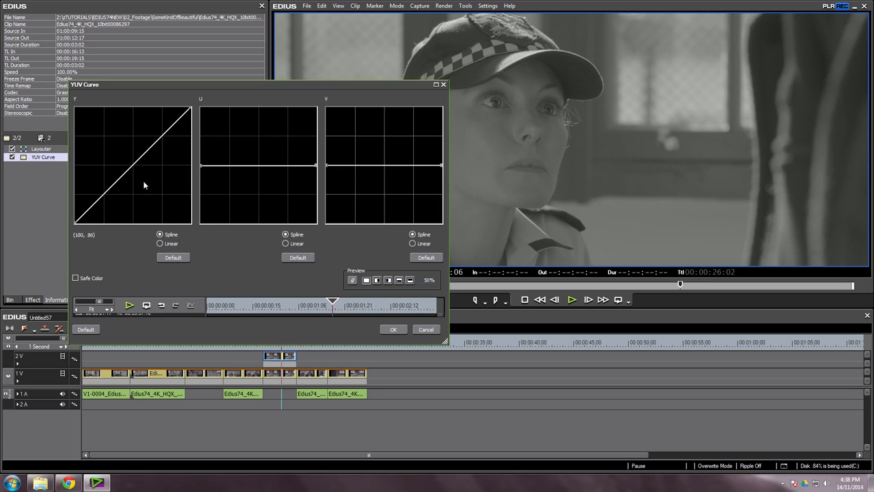
Step: Shape the Y curve into a steep contrast curve that crushes shadows and midtones to black and keeps bright highlights, then accept it
drag(141, 158, 119, 217)
drag(175, 152, 174, 118)
drag(121, 220, 129, 220)
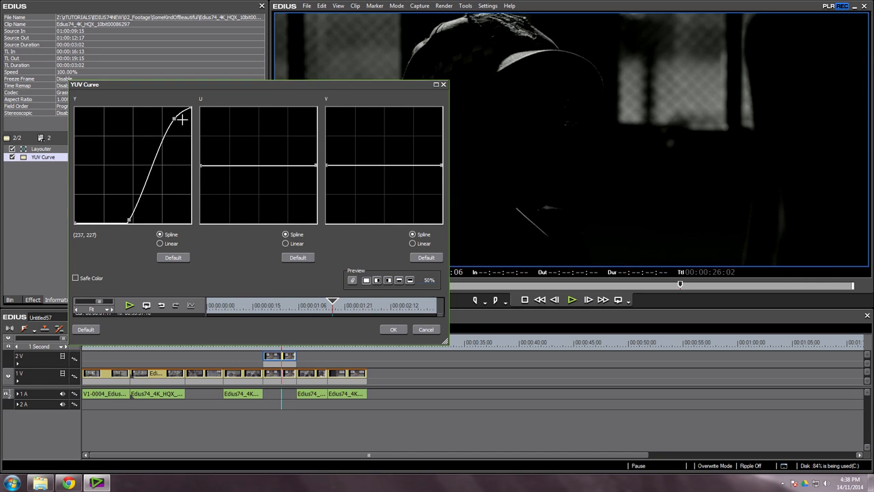
drag(173, 117, 168, 109)
drag(130, 219, 131, 219)
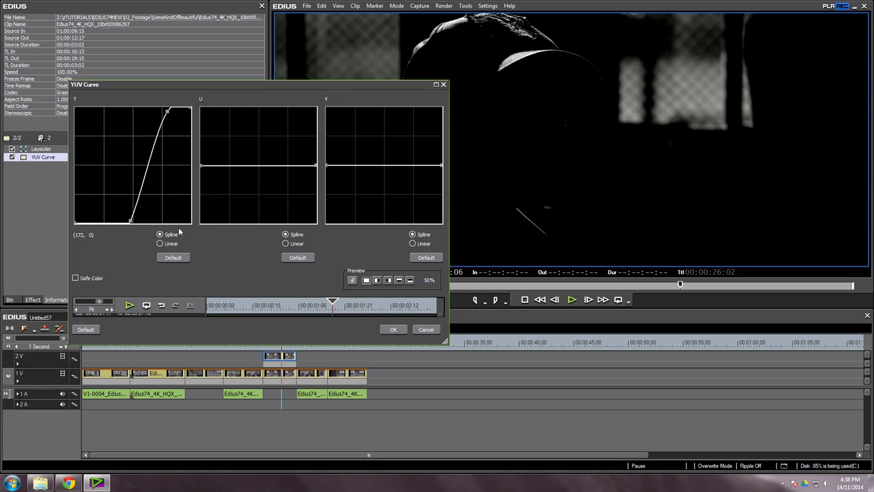
click(394, 330)
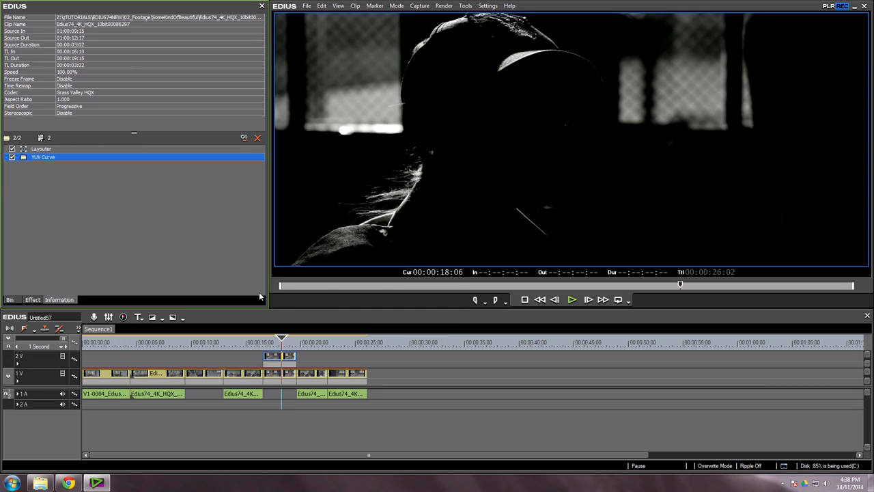
Step: Apply a Blur filter to the 2V clip with a radius of about 66 and accept it
click(31, 299)
drag(45, 179, 280, 357)
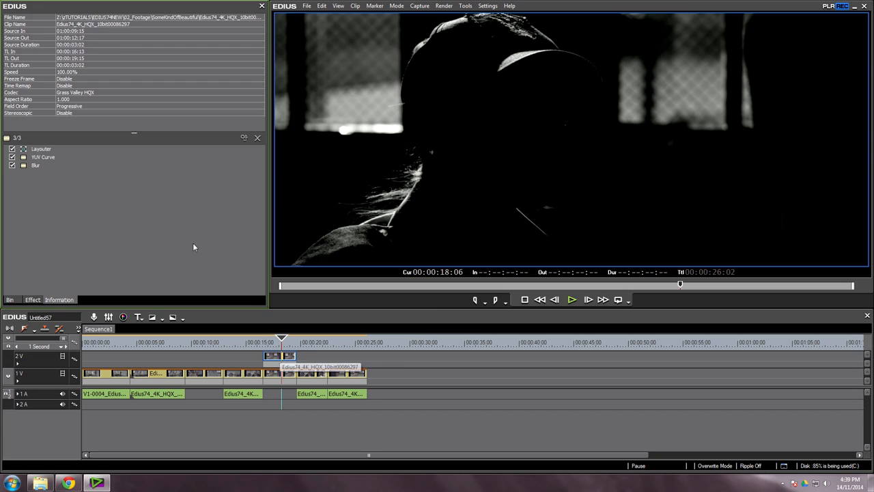
double_click(34, 165)
drag(161, 185, 192, 184)
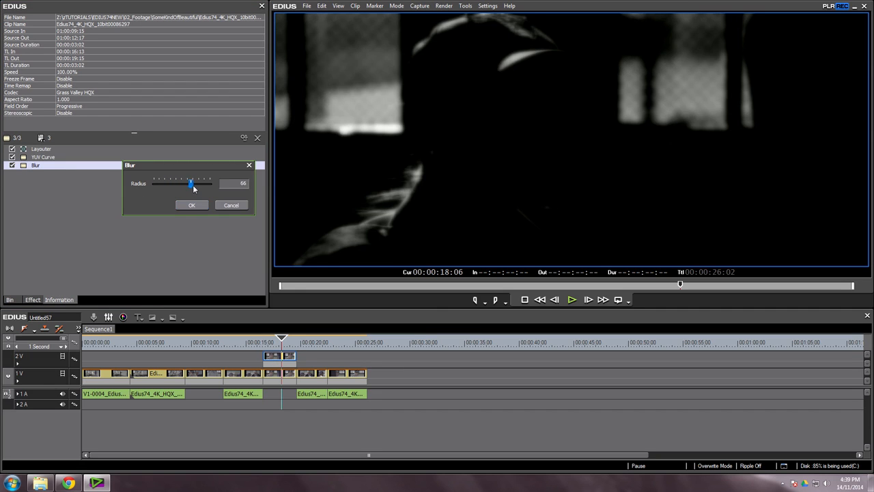
click(190, 204)
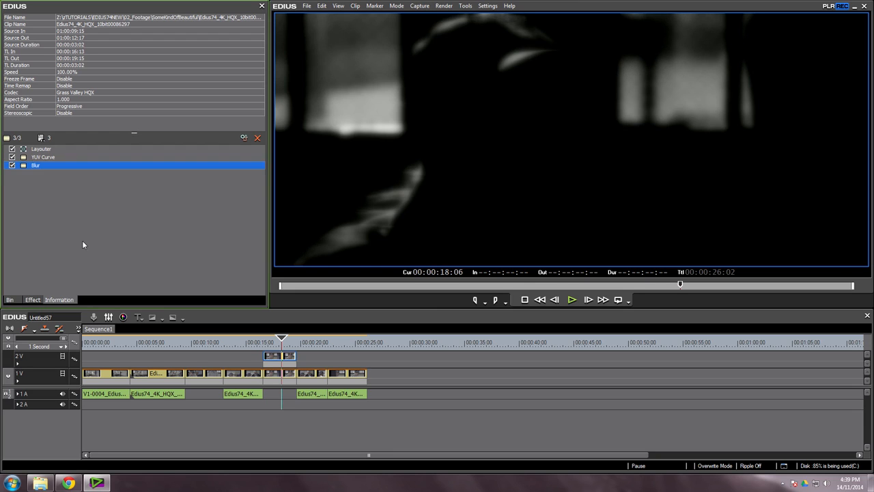
Step: Apply the Screen blend keyer twice to the mixer area of the officer clip on track 2V
click(33, 300)
scroll(99, 269, down, 20)
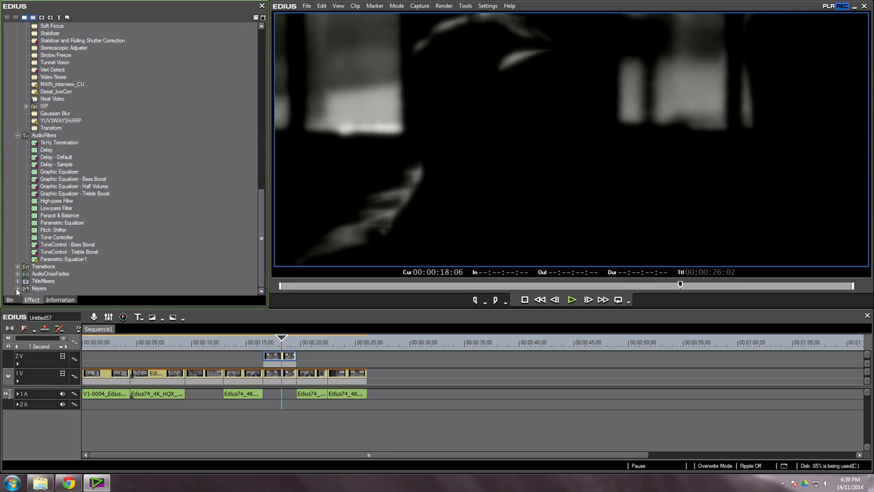
click(17, 288)
click(26, 267)
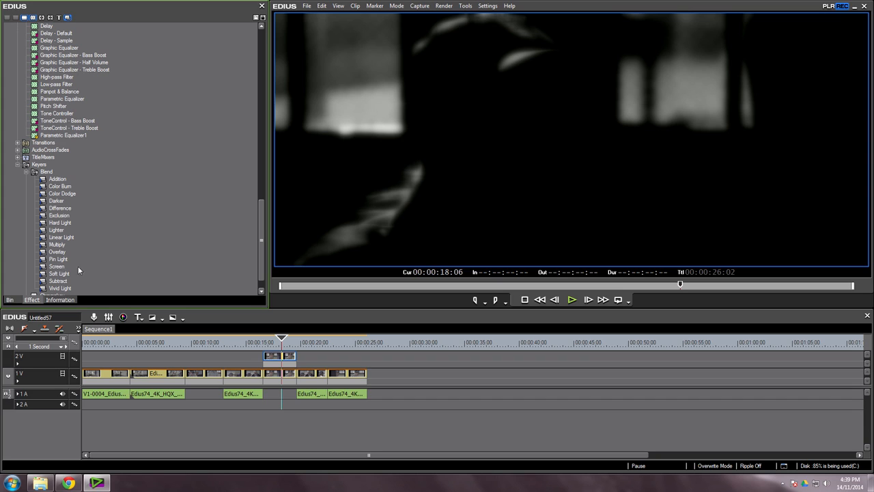
drag(55, 267, 276, 363)
drag(80, 268, 272, 366)
Step: Toggle the 2V glow clip off and on repeatedly to compare the officer shot with and without the highlight glow
click(276, 358)
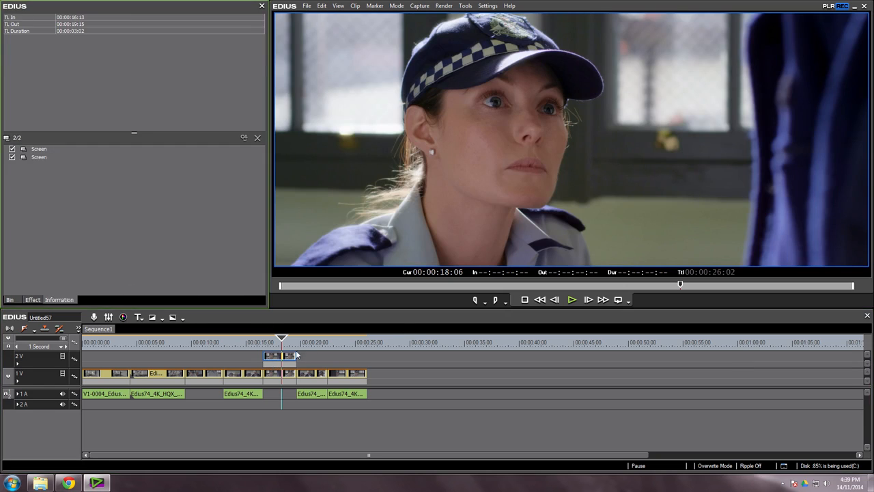
click(275, 357)
key(0)
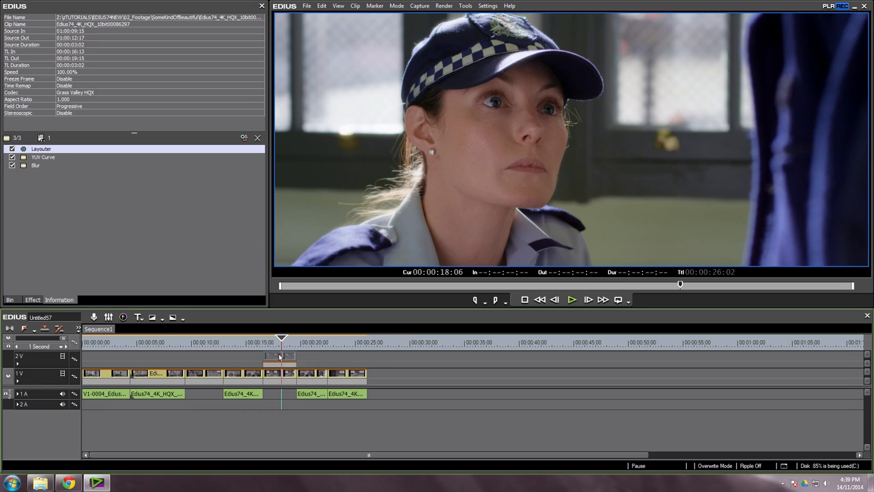
key(0)
key(0)
key(0)
key(0)
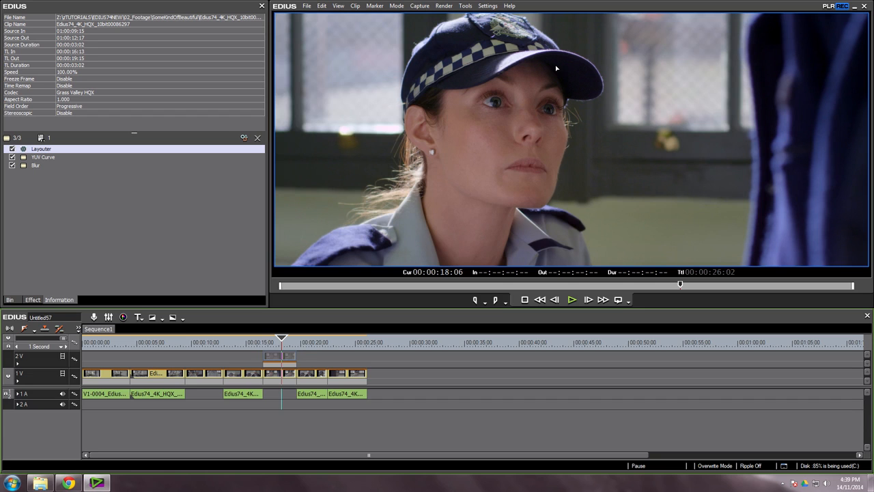
key(0)
key(0)
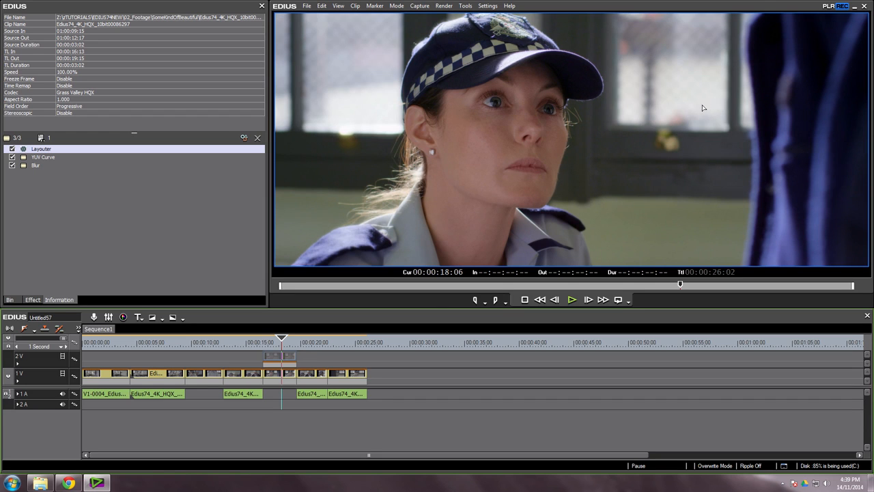
key(0)
key(0)
key(0)
Step: Raise the radius of the 2V clip's Blur filter to 100 and accept it
double_click(38, 165)
drag(191, 183, 211, 185)
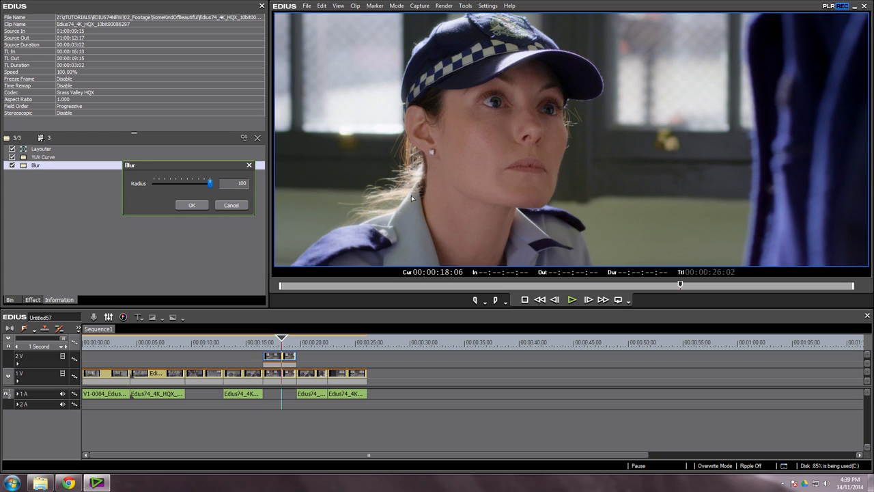
click(194, 205)
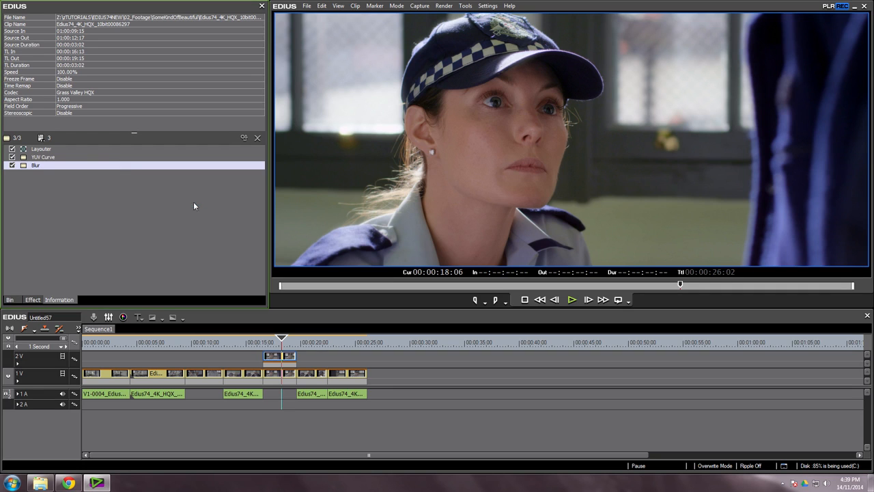
Step: Adjust the 2V clip's YUV Curve, moving the Y curve's upper point to about (181, 254) and lower point to about (113, 0), and accept
double_click(43, 160)
drag(165, 113, 159, 108)
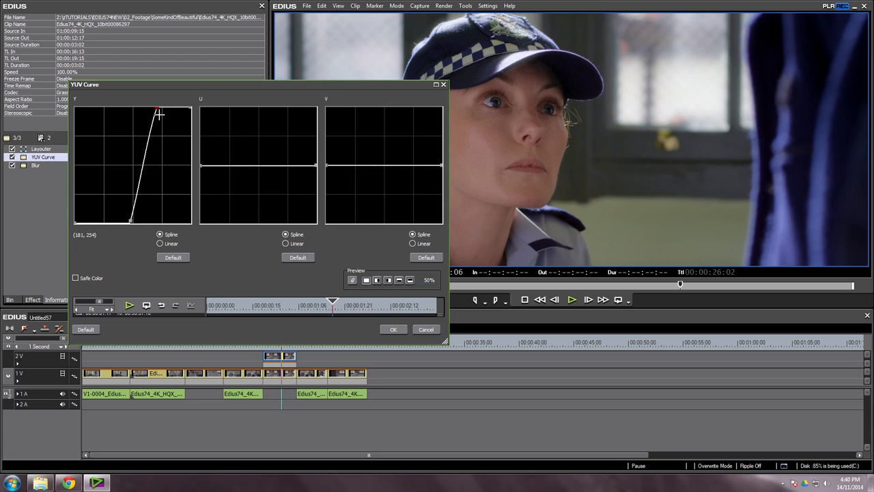
mouse_move(131, 220)
mouse_down()
mouse_move(123, 223)
mouse_move(128, 226)
mouse_up()
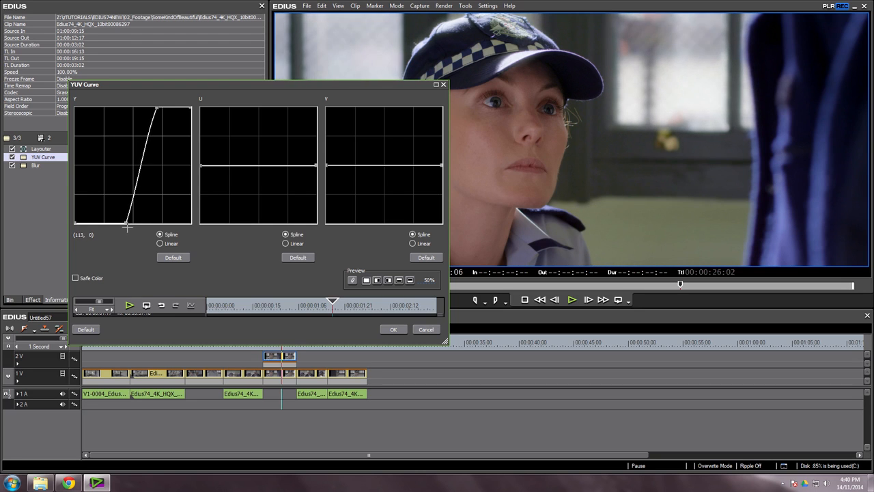
click(394, 329)
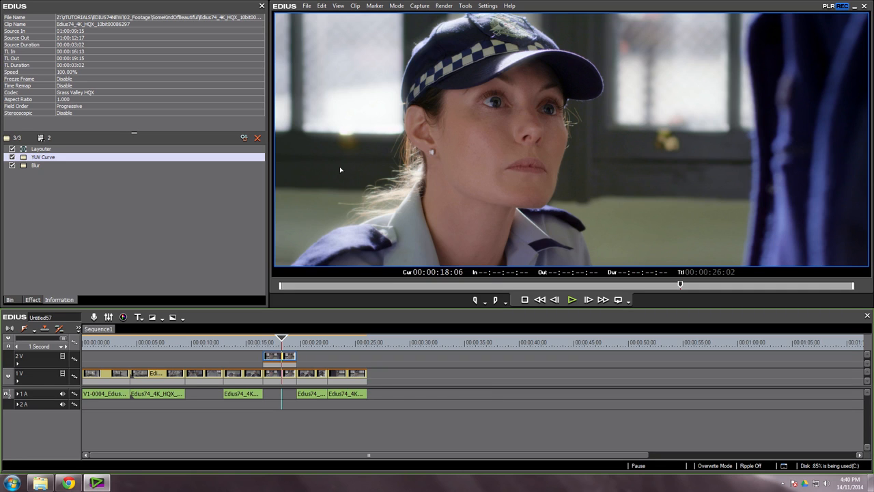
Step: Add another 3-Way Color Correction filter to the officer clip on track 1V, with the playhead at 00:00:18:12
drag(298, 308, 298, 333)
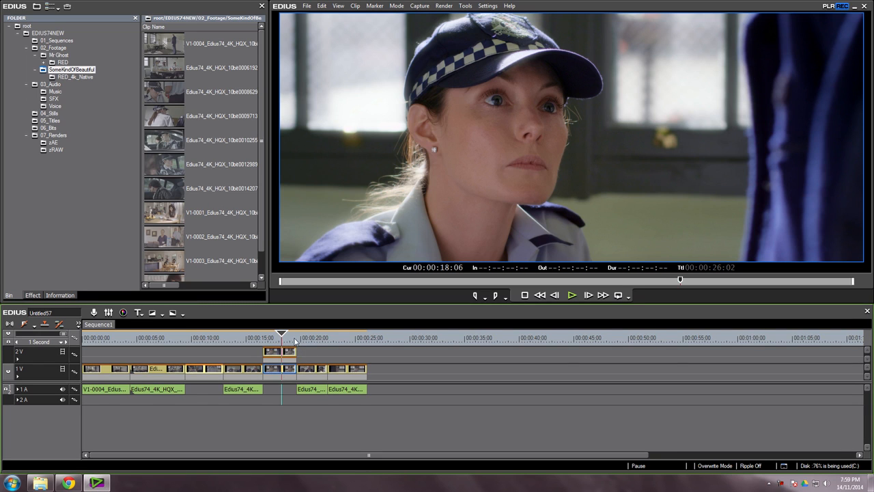
click(290, 339)
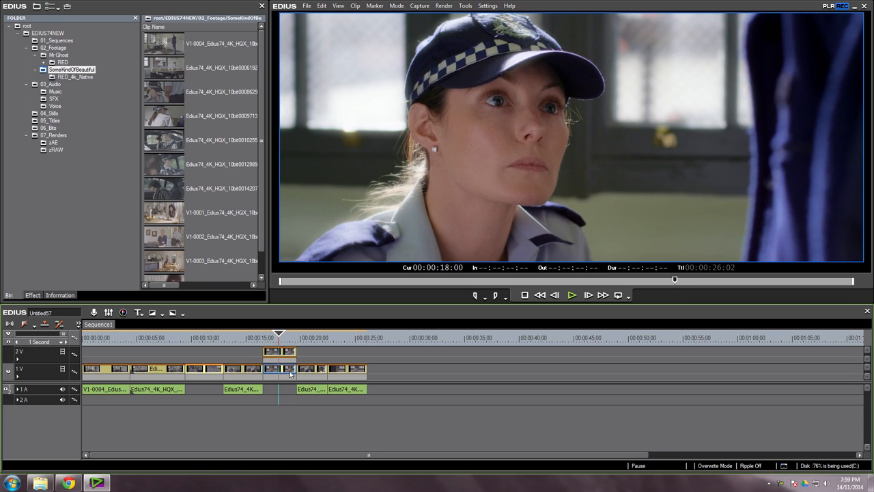
click(284, 338)
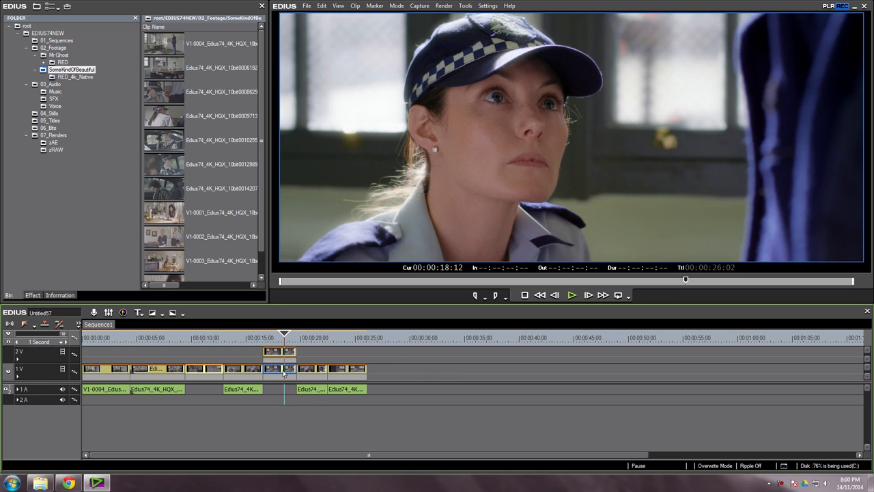
click(39, 296)
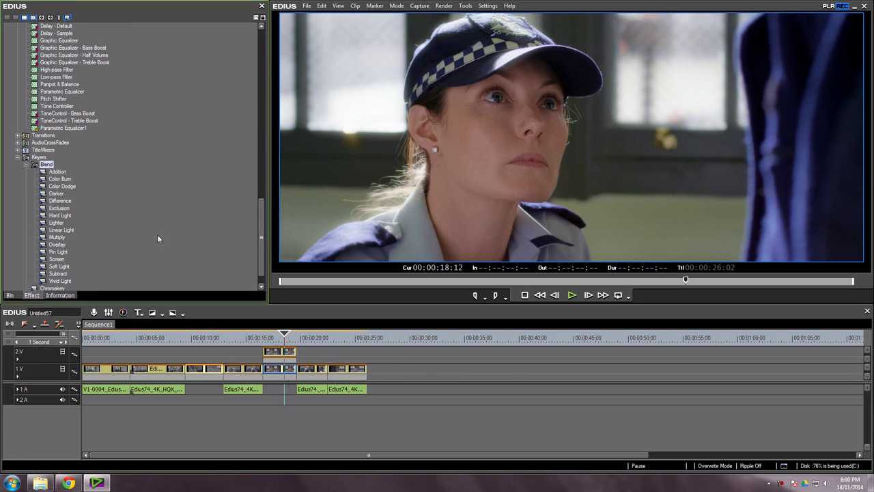
drag(259, 246, 272, 68)
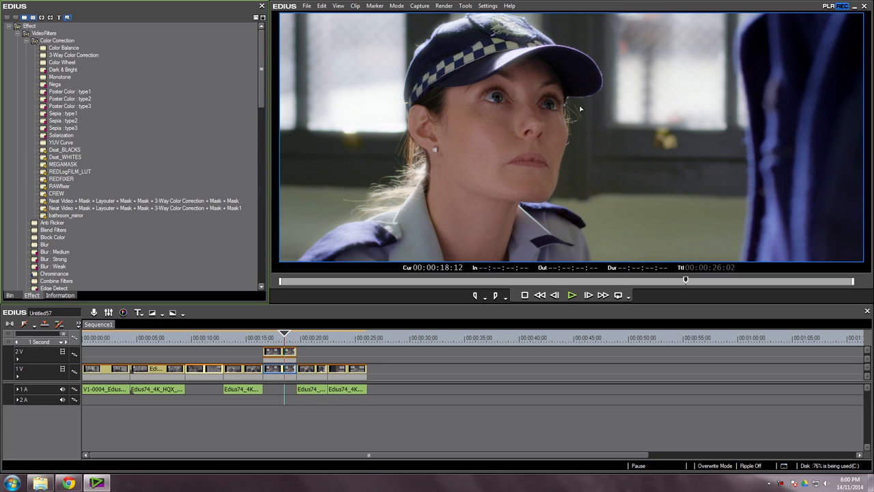
drag(73, 55, 286, 372)
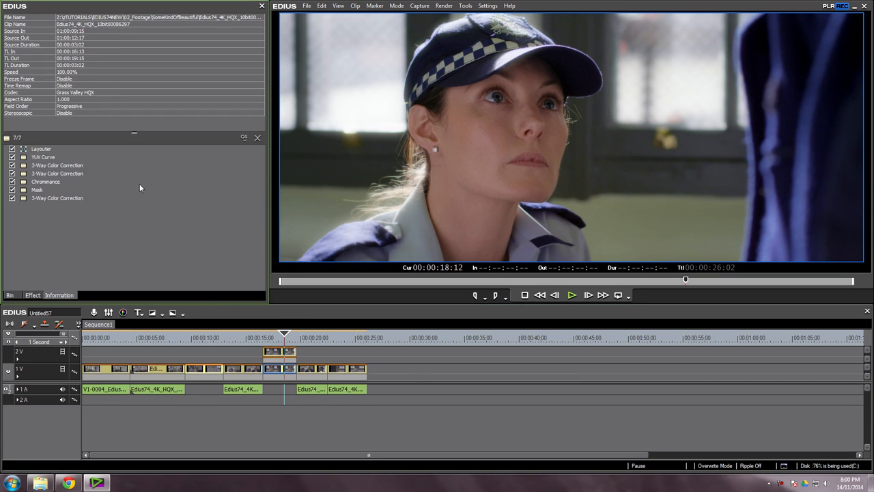
Step: In the new 3-Way Color Correction, enable the luminance limit with histogram and key preview, restricting it to shadows with begin 0, end 10 and upper slope 45
double_click(54, 198)
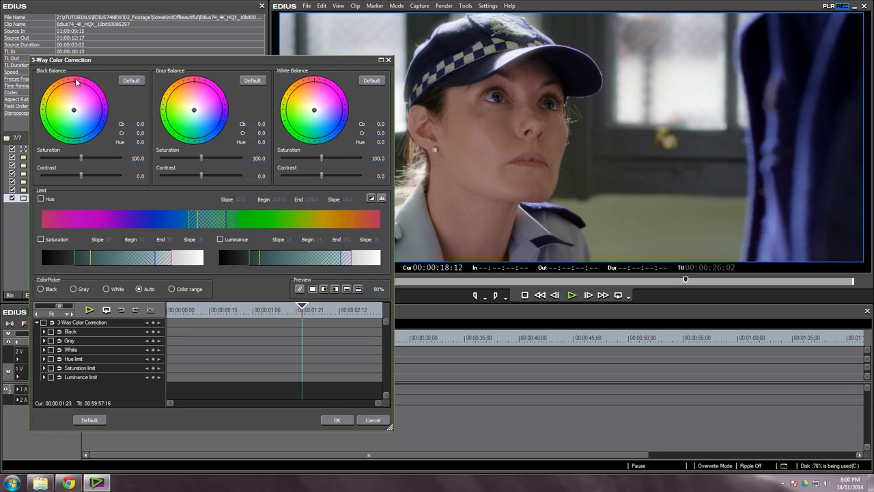
click(220, 240)
click(382, 199)
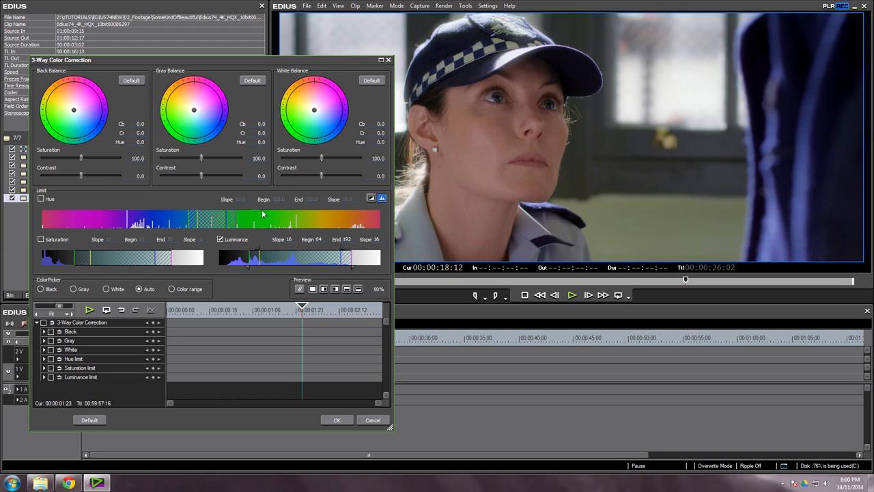
click(371, 199)
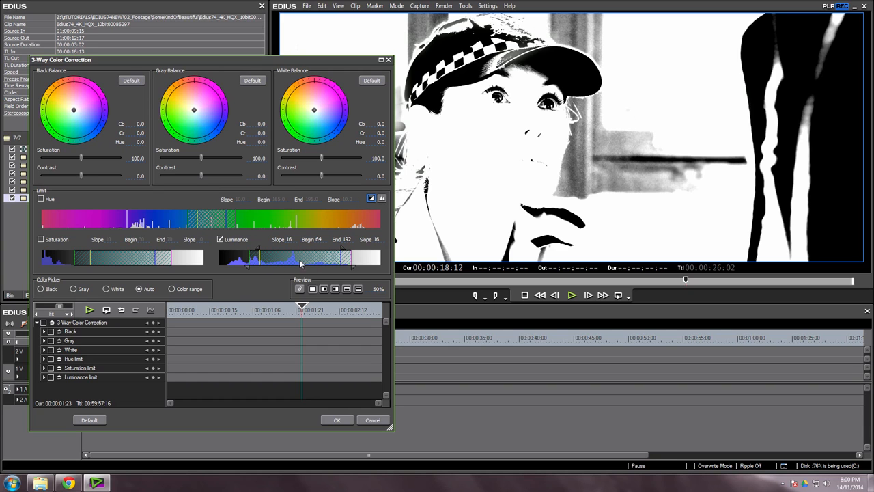
drag(306, 265, 217, 254)
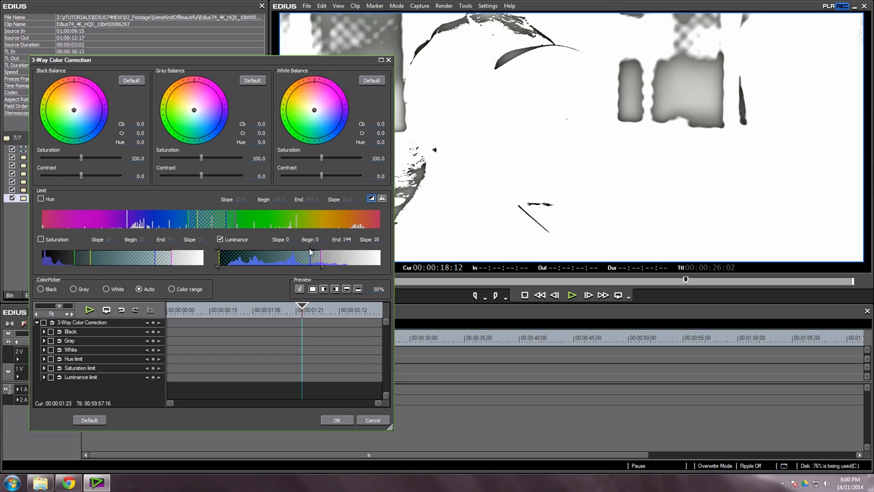
drag(311, 253, 238, 255)
drag(321, 270, 230, 253)
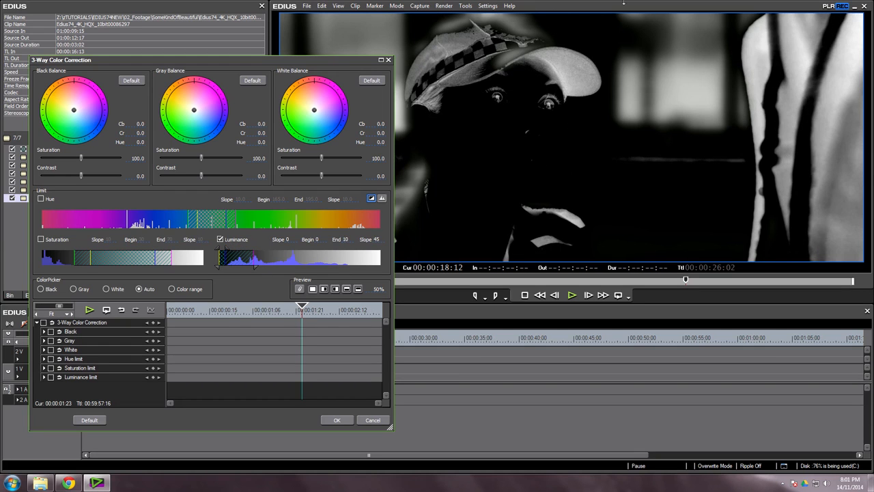
Step: Reposition the color correction dialog and refine the shadow luminance limit to end 15 with an upper slope of 25
drag(319, 60, 738, 94)
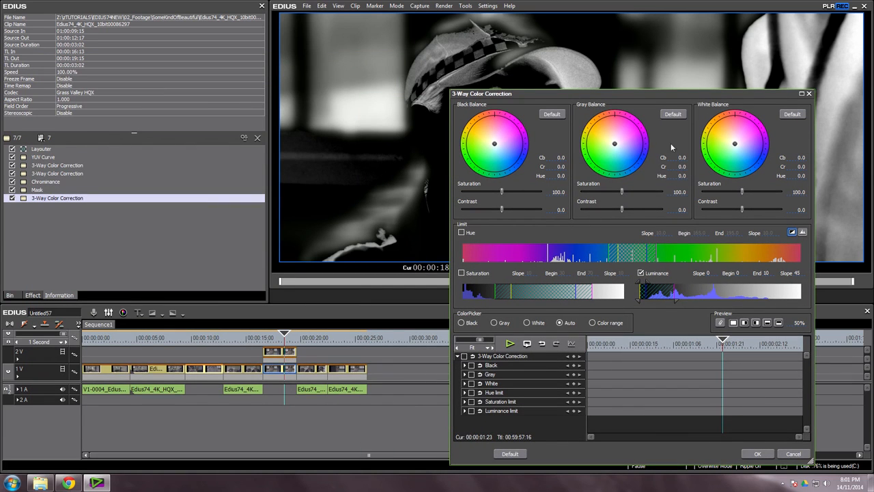
drag(666, 98, 294, 89)
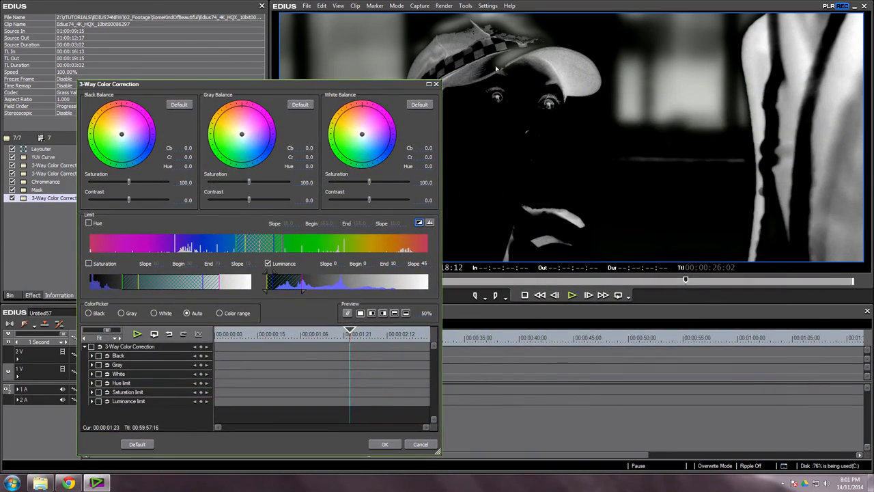
drag(375, 84, 327, 80)
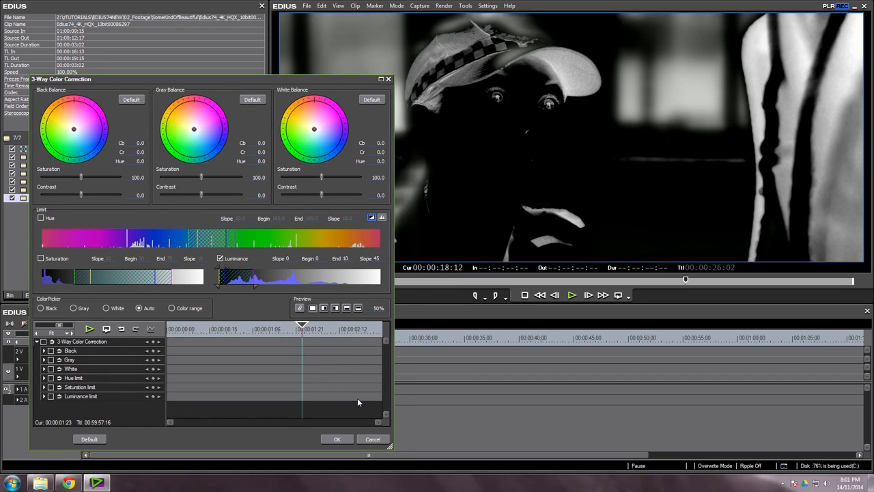
drag(254, 284, 240, 286)
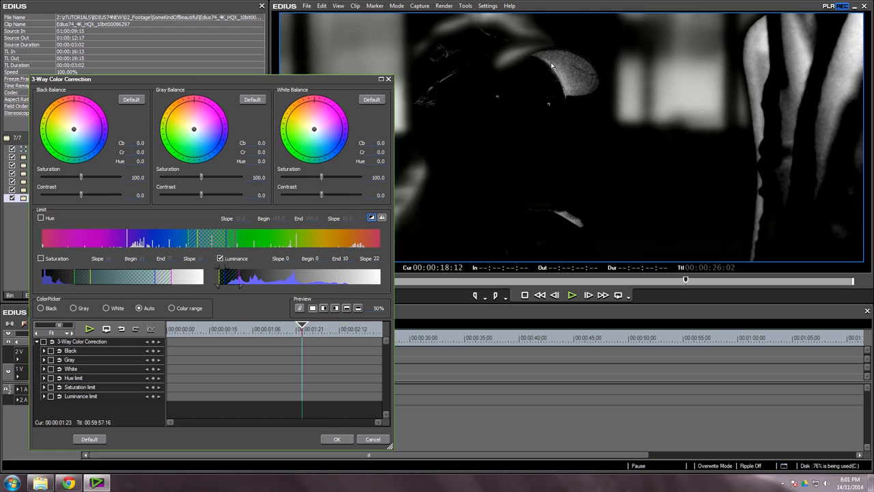
click(370, 217)
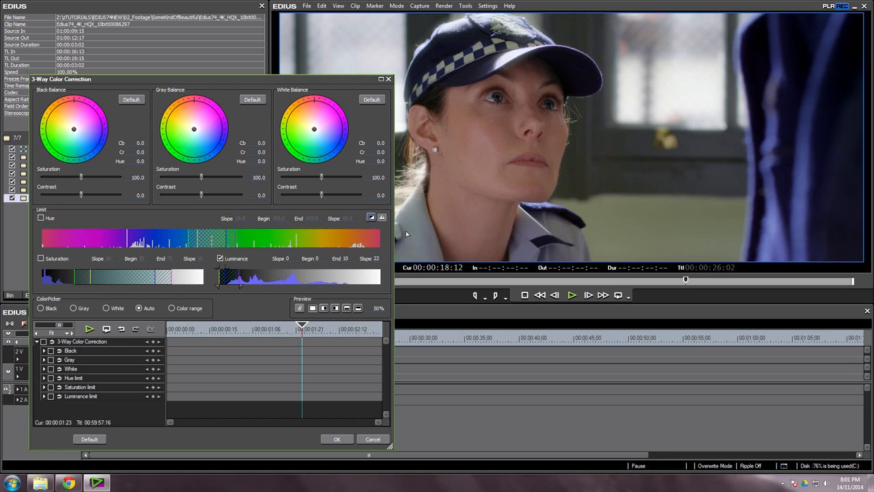
click(371, 217)
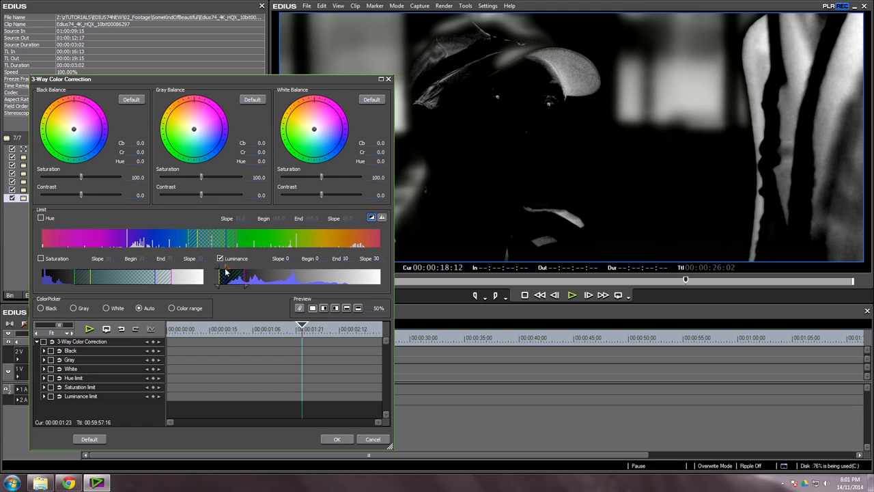
drag(227, 271, 232, 271)
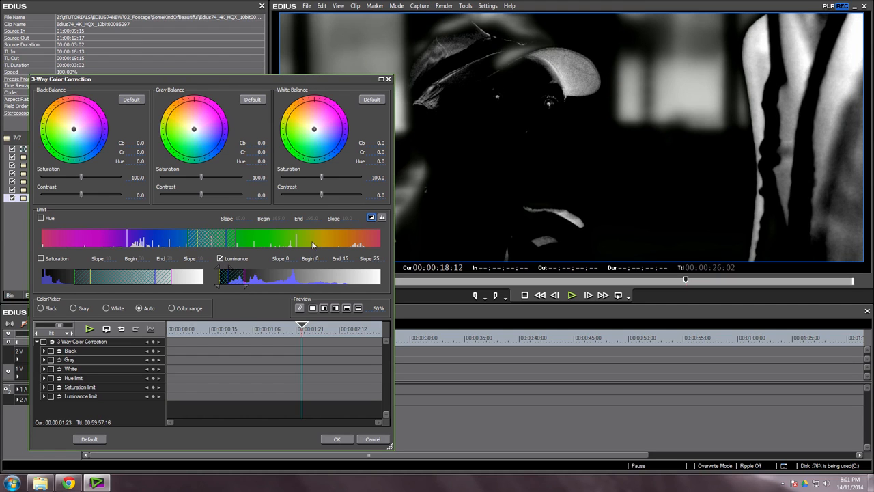
Step: Turn off the key preview, reduce the Black Balance saturation to near its minimum, and accept the correction
click(371, 217)
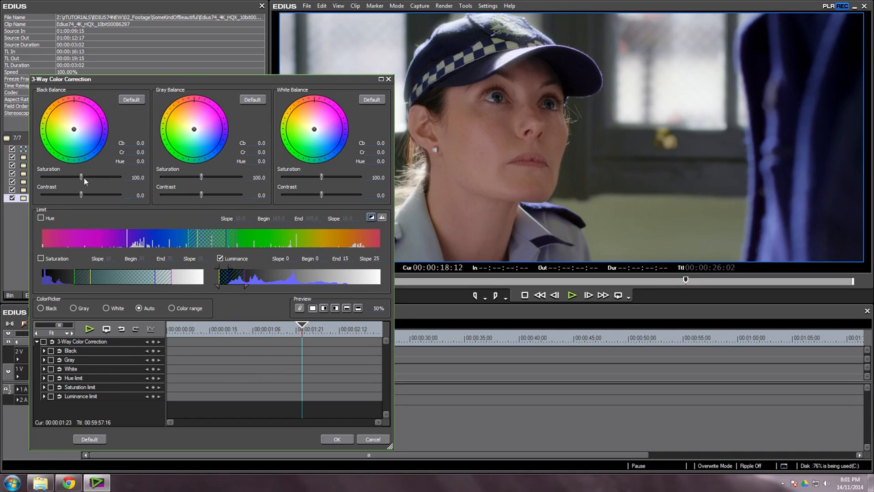
drag(80, 178, 2, 179)
drag(43, 176, 48, 178)
click(345, 440)
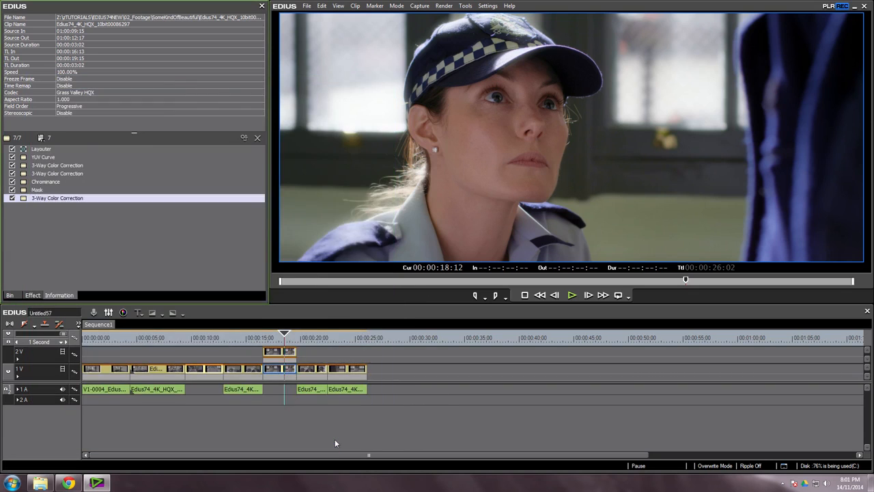
Step: Scrub the officer shot to 00:00:18:05 and disable the glow clip on track 2V
click(252, 338)
drag(253, 338, 278, 355)
click(277, 355)
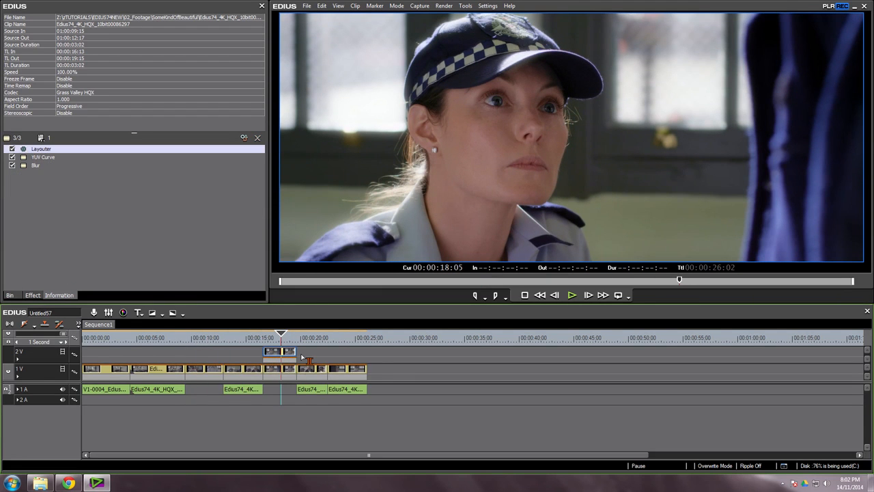
key(0)
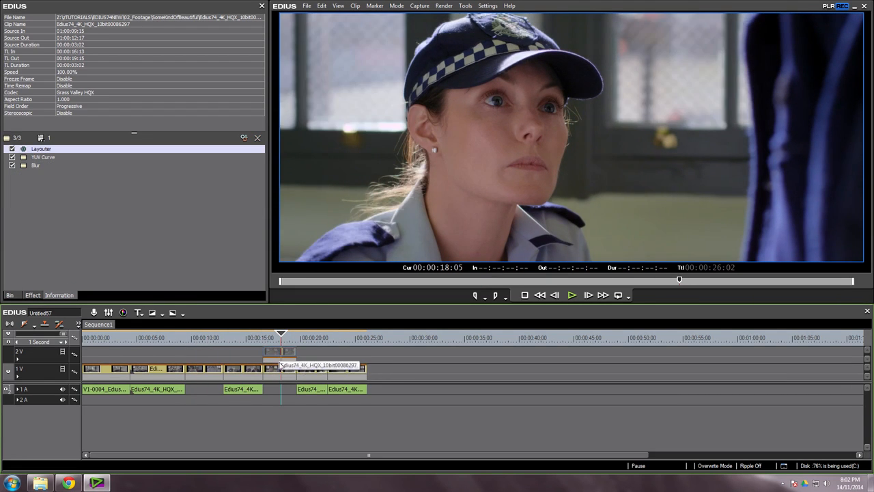
Step: Save the 1V officer clip's filters from YUV Curve through the last 3-Way Color Correction as one current user preset and show it among the effects
click(279, 367)
click(71, 198)
shift+click(44, 158)
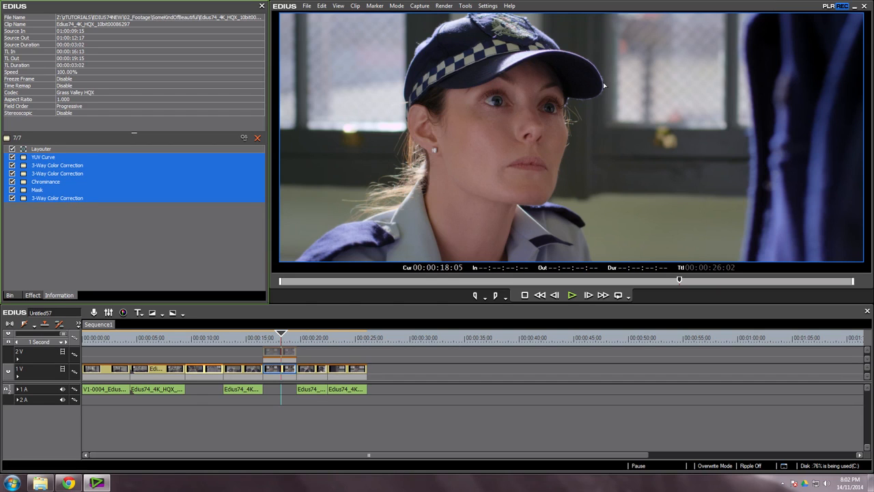
drag(112, 257, 41, 159)
right_click(41, 158)
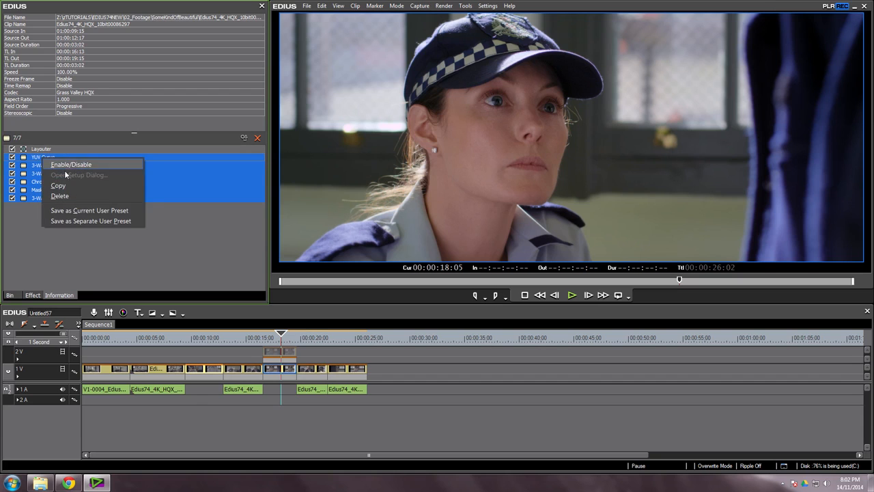
click(110, 210)
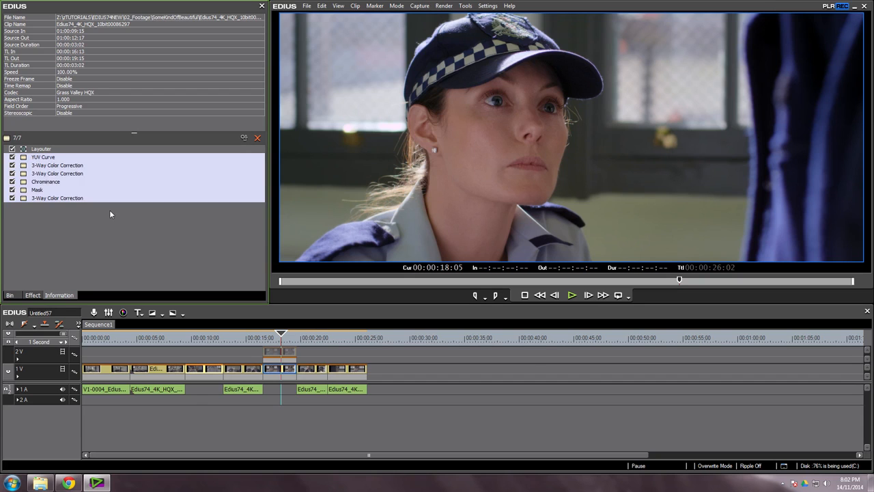
click(32, 295)
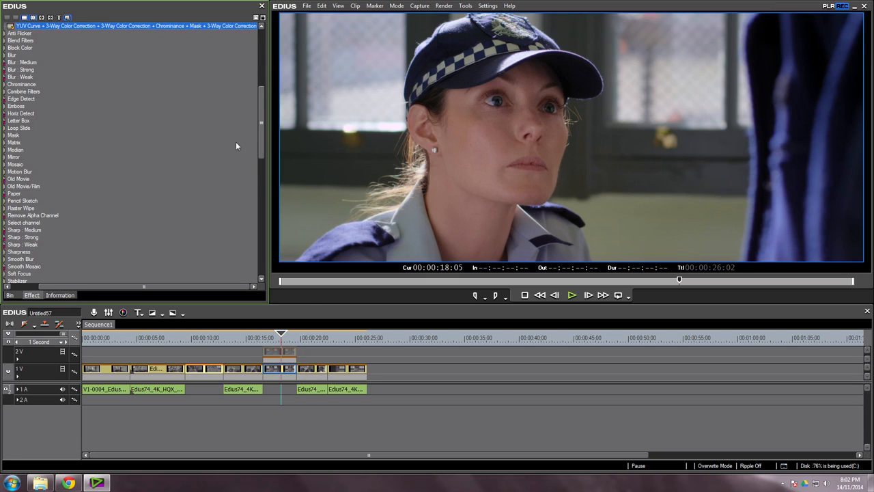
Step: Rename the newly saved combined-filter preset to AwesomeGrade01 in its properties
drag(262, 146, 261, 108)
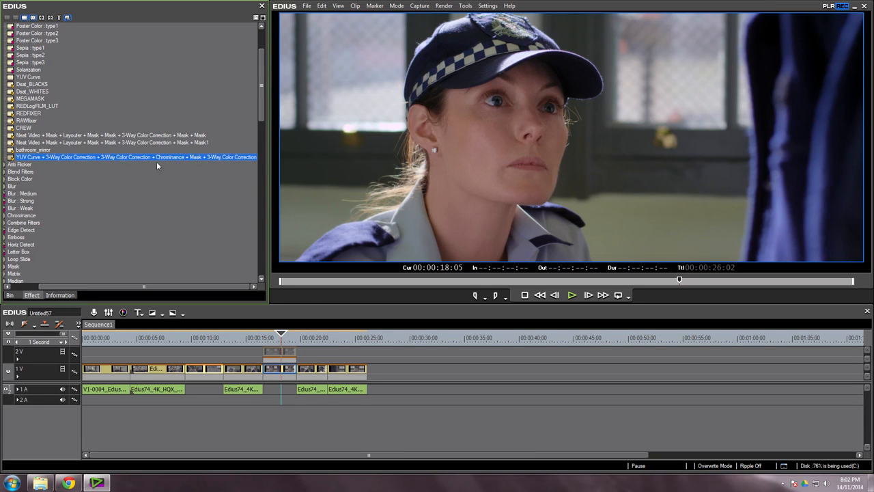
right_click(94, 158)
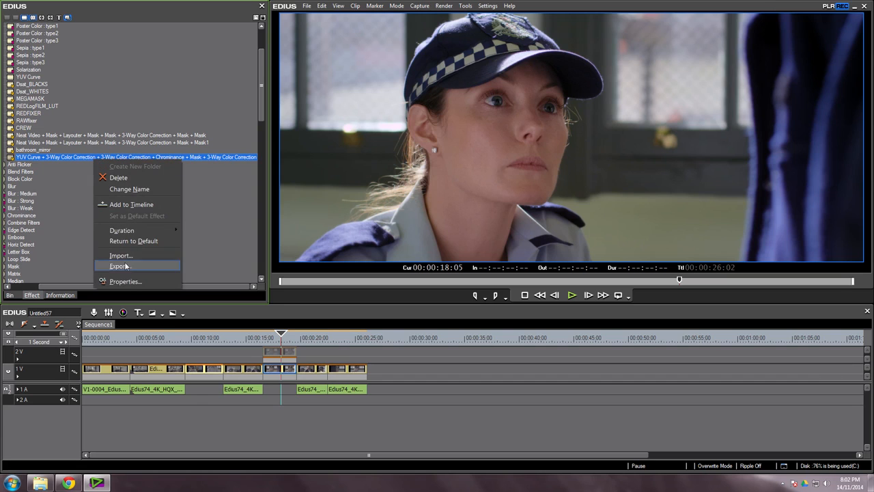
click(126, 282)
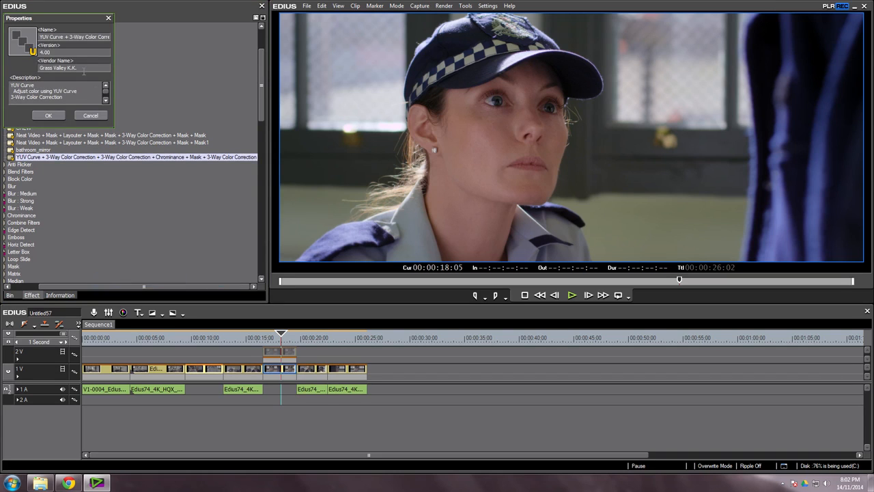
double_click(44, 37)
text(Awesome)
key(Return)
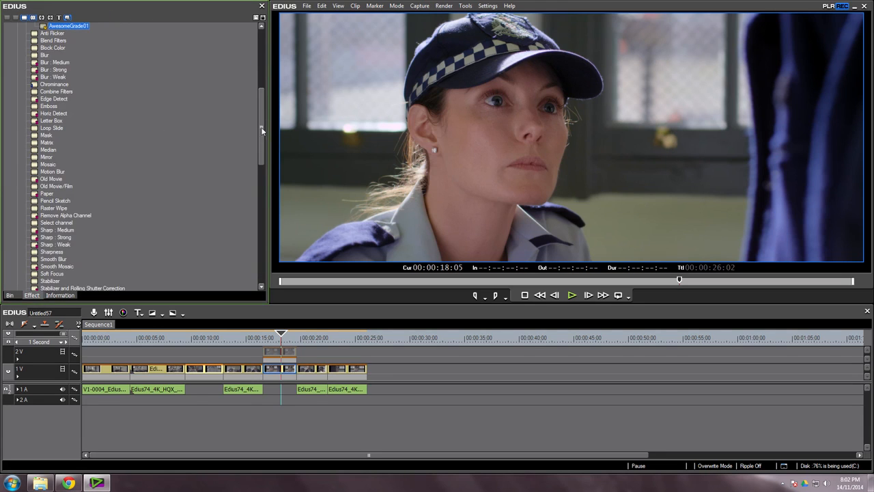
Step: Apply the AwesomeGrade01 preset to the 1V clip starting at 00:00:12:22 and scrub through it to 00:00:15:02
scroll(101, 153, up, 7)
right_click(73, 170)
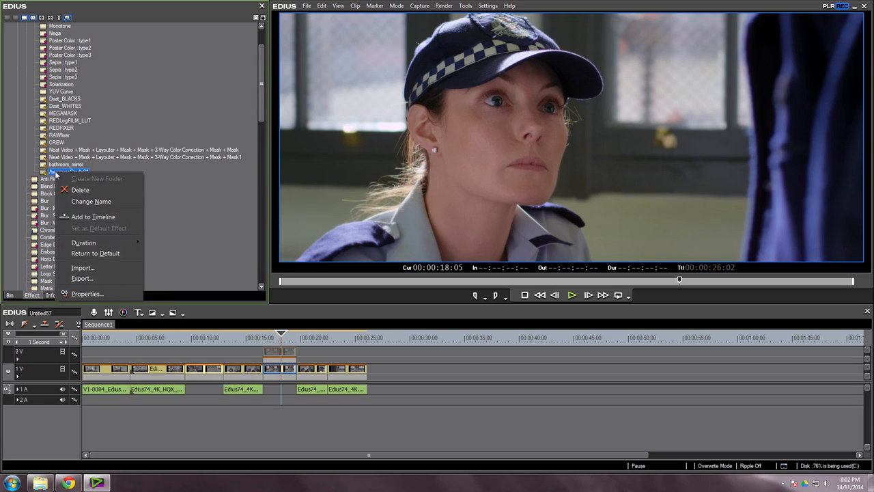
click(173, 254)
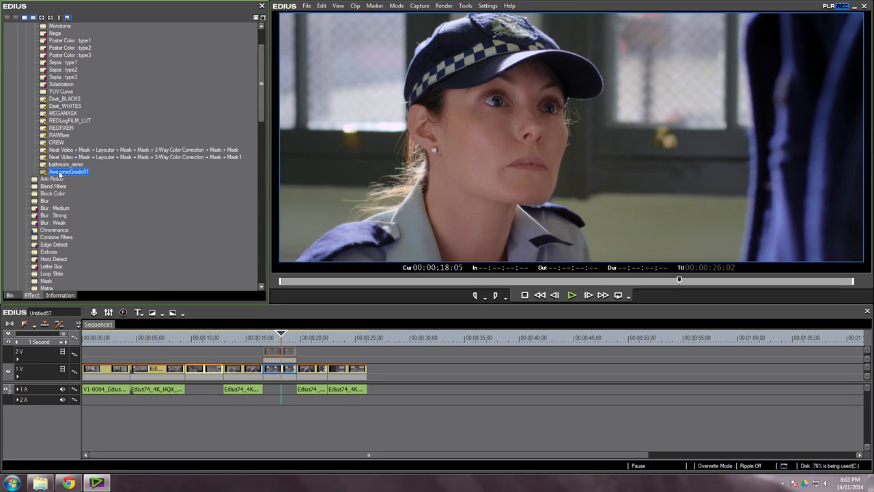
drag(177, 247, 242, 372)
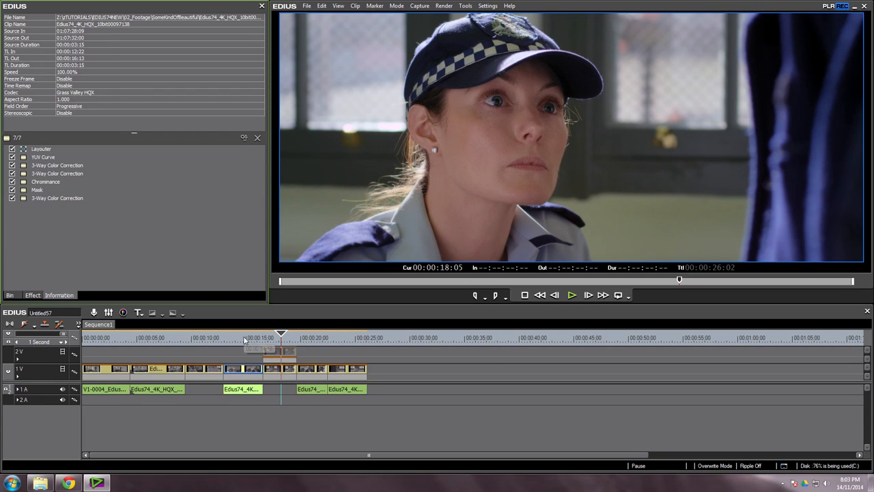
click(244, 340)
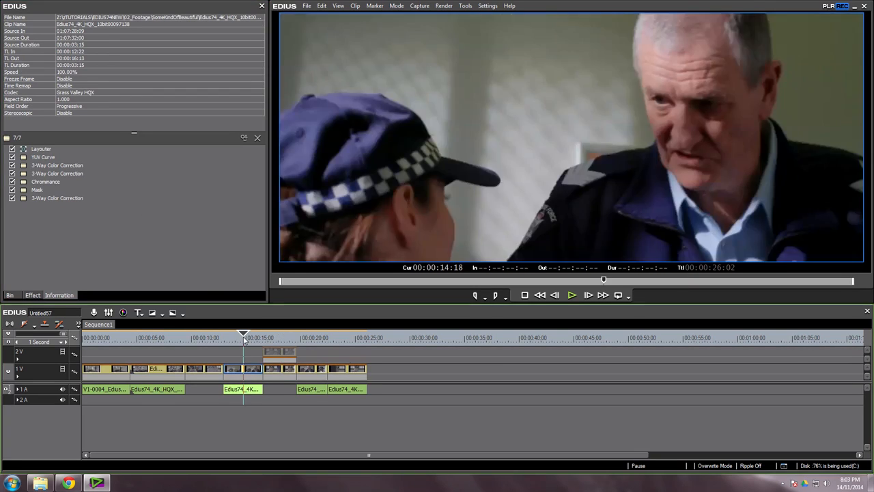
click(251, 339)
drag(251, 339, 247, 339)
Step: Duplicate the graded clip onto track 2V, strip the copy's color filters, and toggle it for comparison, leaving it disabled
drag(239, 371, 244, 355)
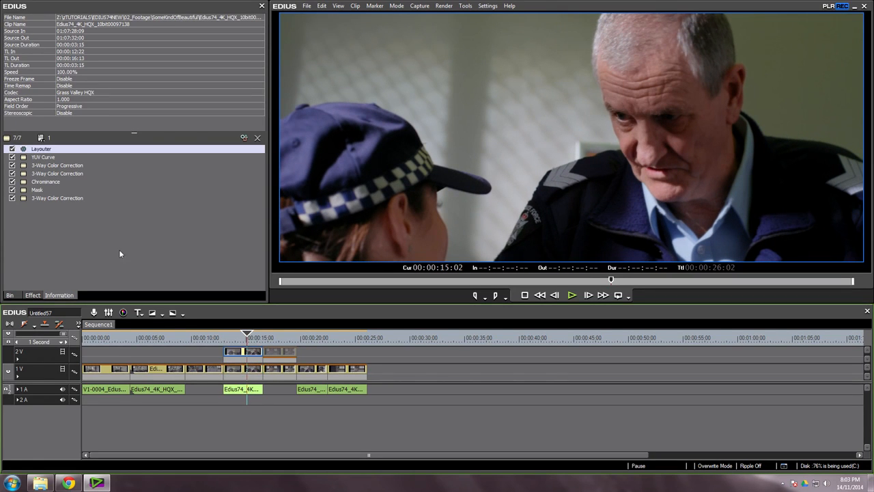
click(119, 254)
key(ctrl+a)
key(Delete)
click(248, 353)
key(0)
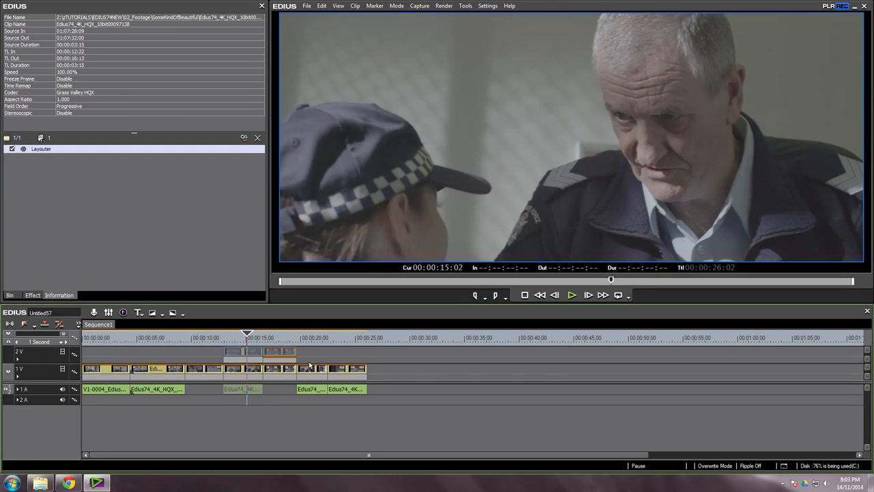
key(0)
key(0)
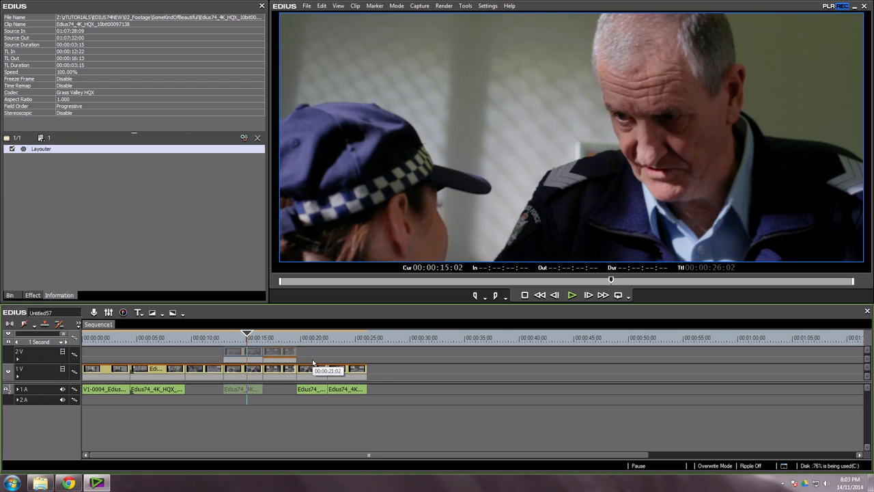
Step: Open the Mask filter of the graded 1V clip and move the ellipse over the older officer's face
click(248, 372)
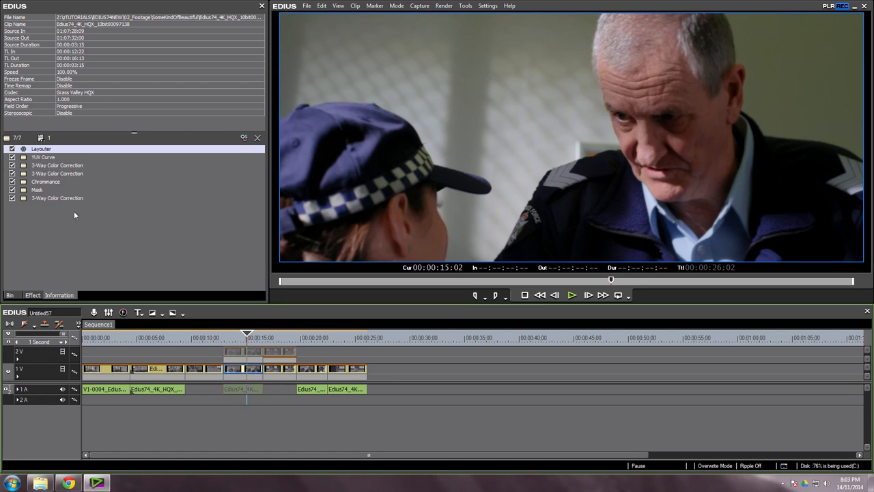
double_click(35, 191)
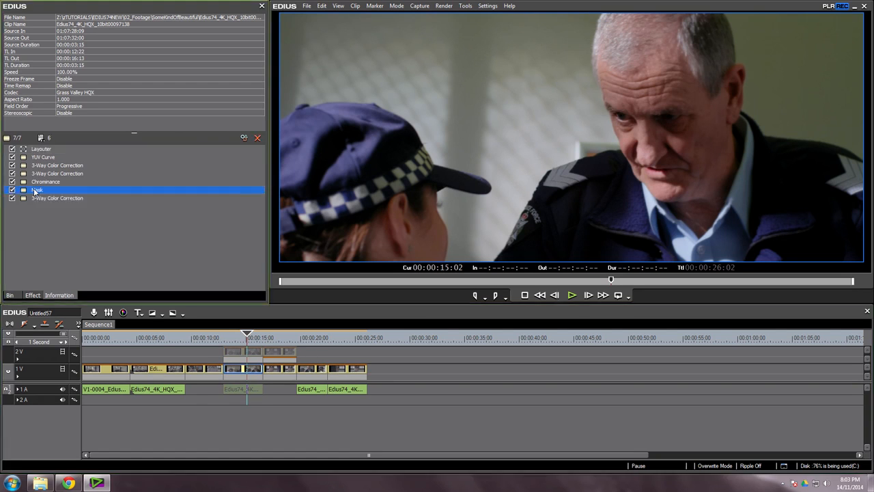
click(209, 187)
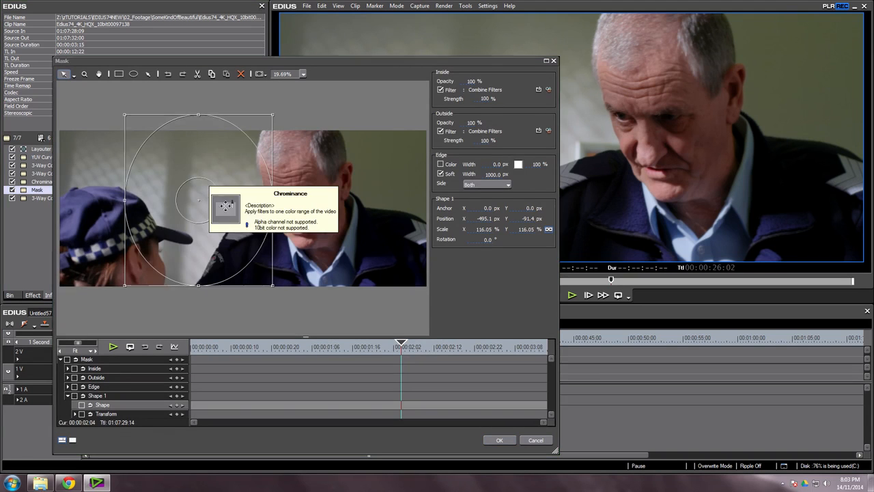
drag(189, 195, 298, 196)
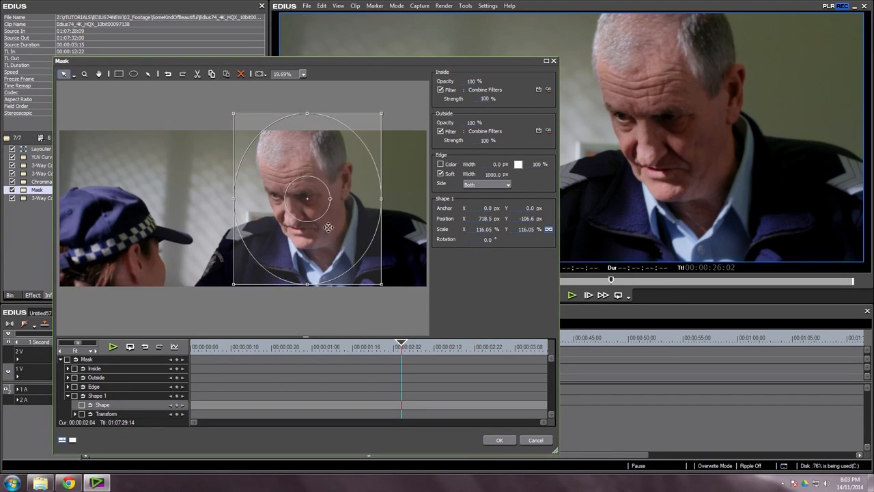
Step: Enable mask keyframing and animate the ellipse to follow the man's face, from position 886.1, -264.1 to 728.7, -147.3
drag(401, 346, 195, 348)
click(251, 347)
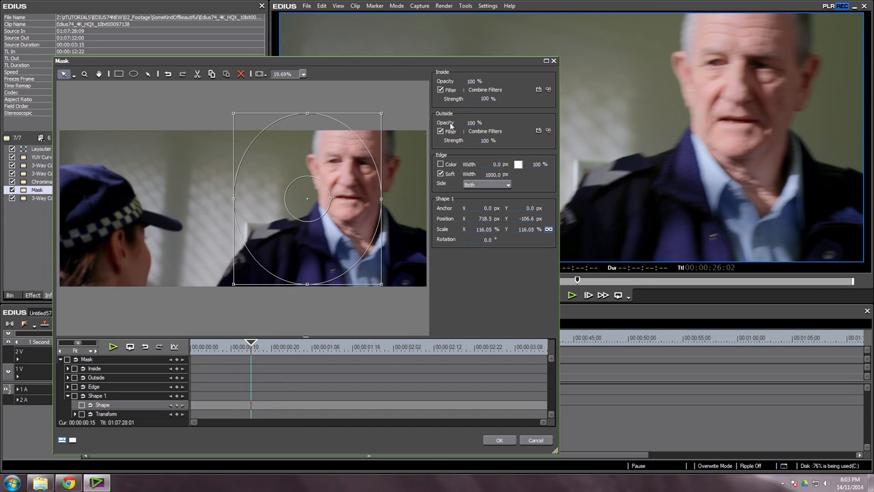
mouse_move(258, 348)
mouse_down()
mouse_move(284, 348)
mouse_move(258, 348)
mouse_up()
click(67, 359)
drag(345, 234, 331, 246)
click(316, 349)
click(378, 349)
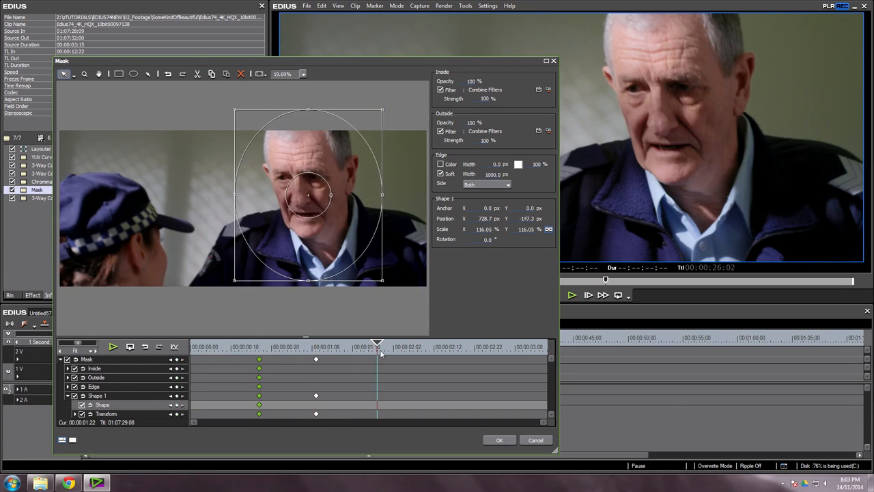
Step: Set the mask's inside and outside filter strengths to 0% at 00:00:00:08, check the fade-in, and accept the mask
click(236, 351)
drag(237, 353, 224, 352)
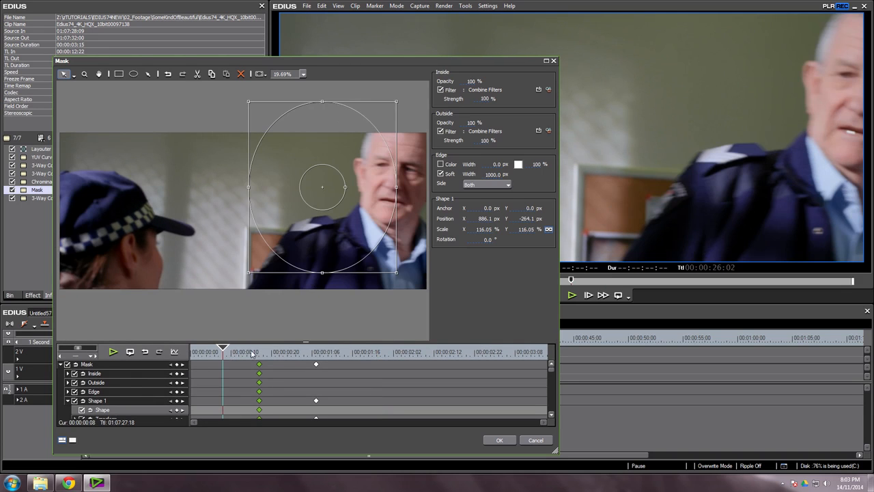
drag(486, 101, 492, 260)
click(493, 141)
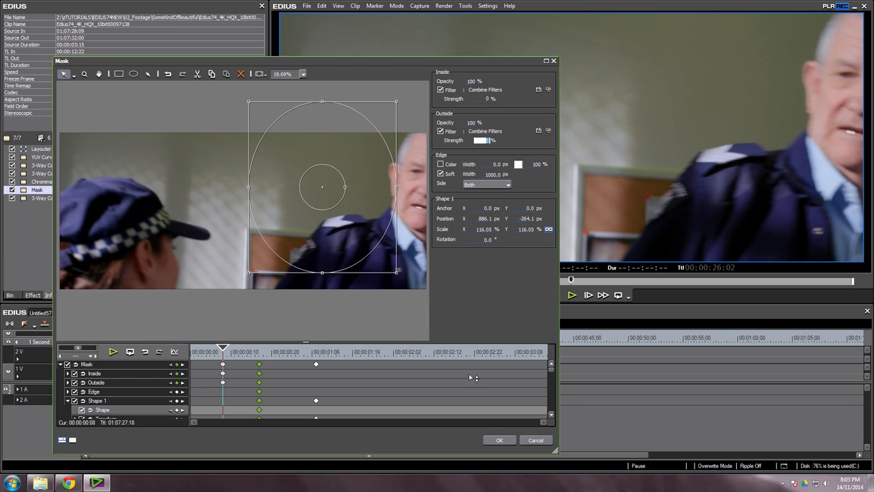
drag(230, 352, 258, 358)
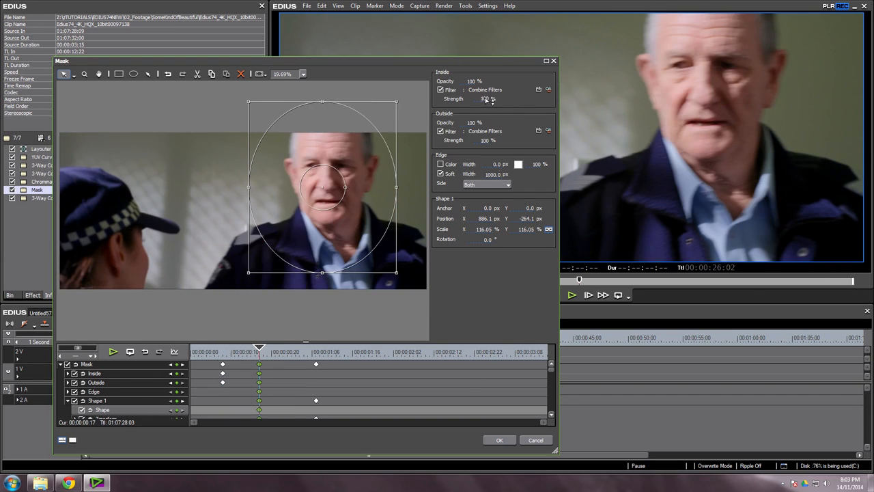
drag(258, 354, 290, 353)
click(498, 441)
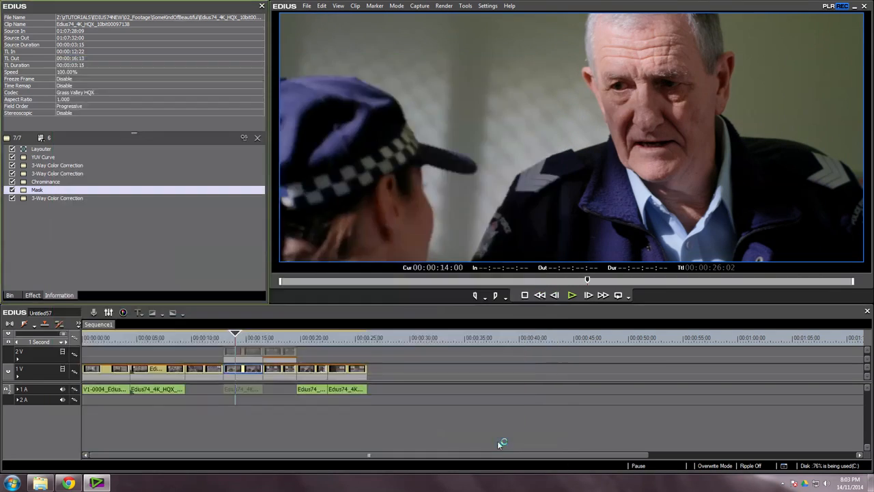
Step: Toggle the ungraded 2V copy on and off at 00:00:14:00 to compare it with the grade
click(236, 355)
key(0)
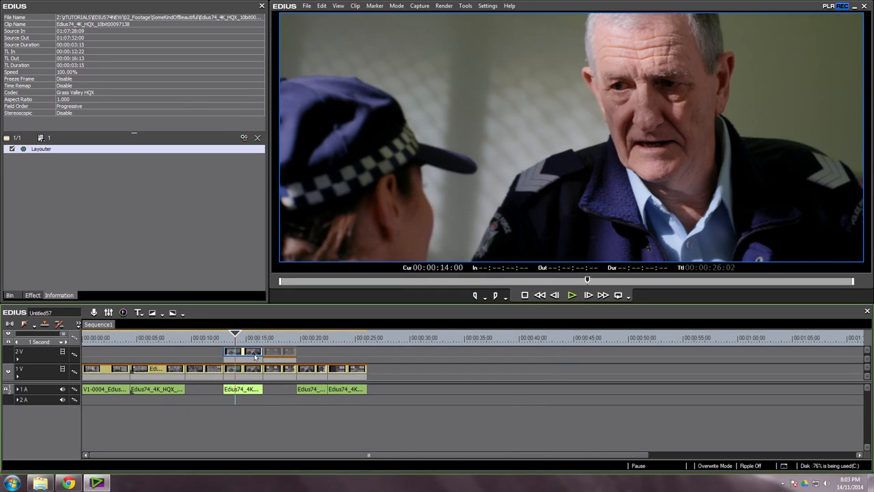
key(0)
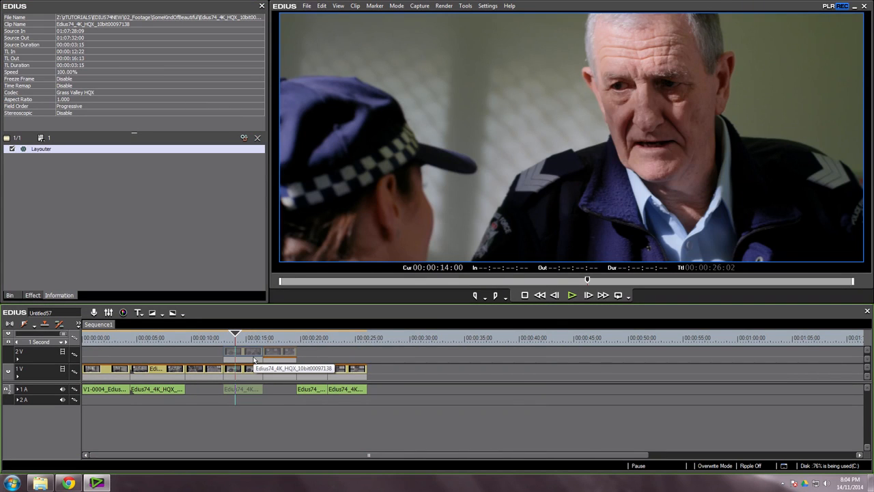
Step: Preview the key of the 1V clip's Chrominance filter, extend its luminance range toward the highlights, accept it, and scrub the shot
click(247, 374)
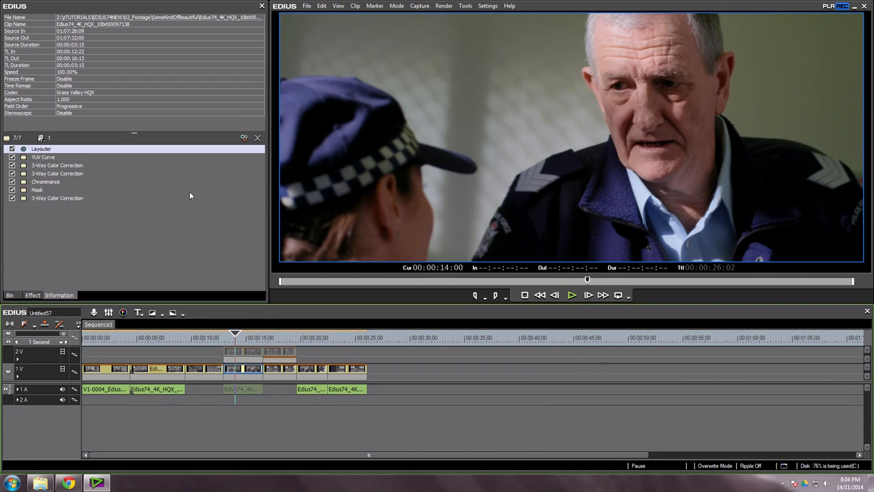
click(38, 182)
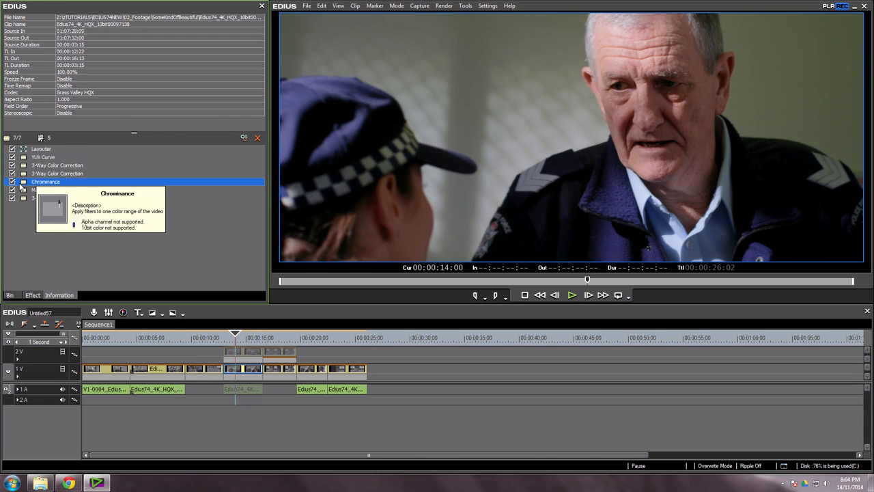
double_click(38, 183)
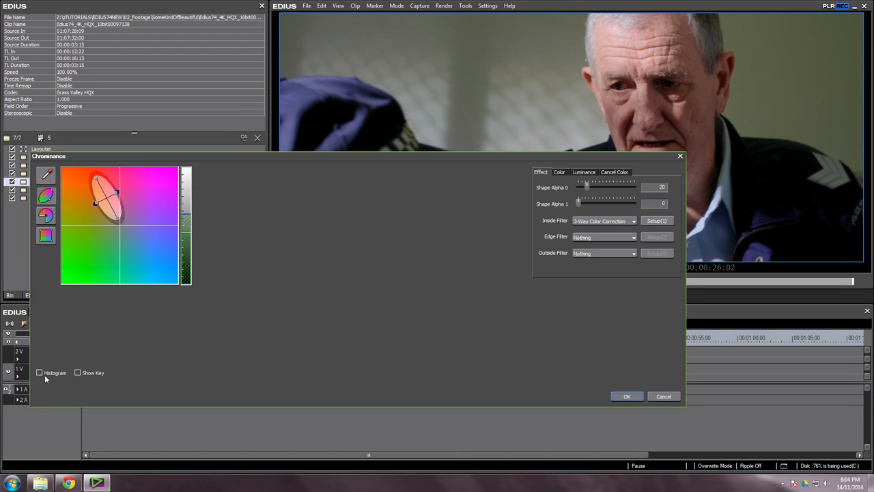
drag(579, 158, 656, 225)
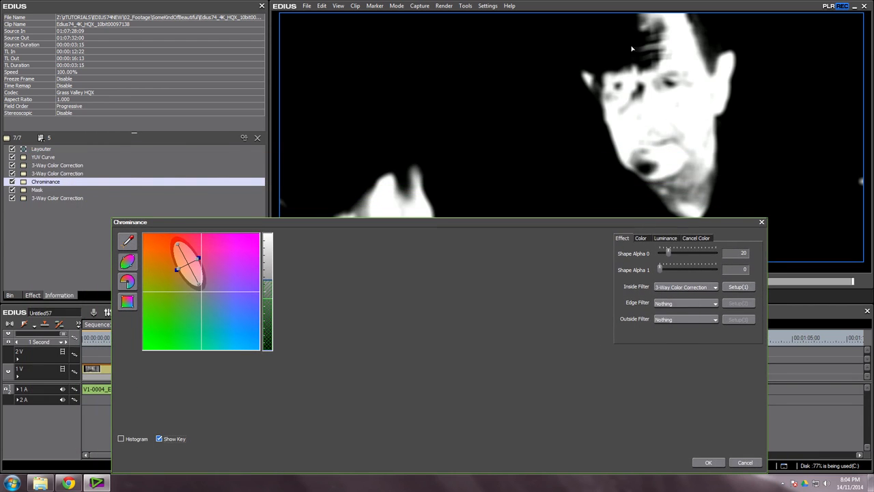
click(159, 439)
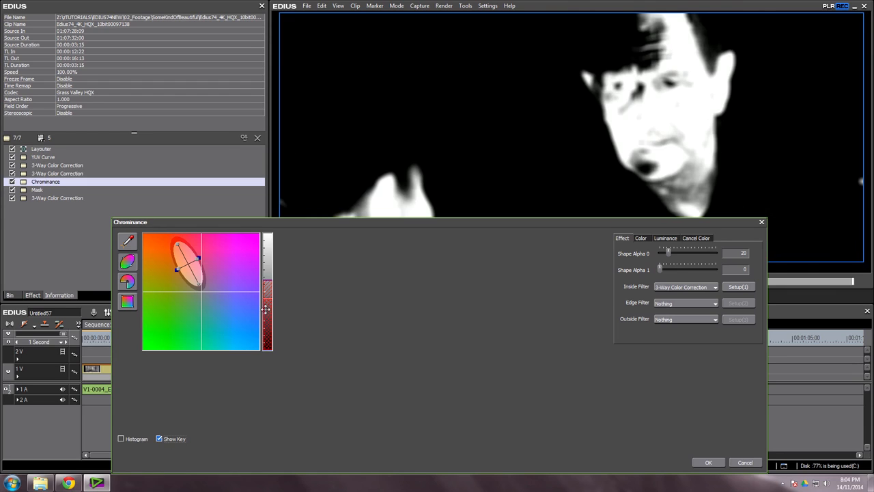
drag(269, 299, 270, 229)
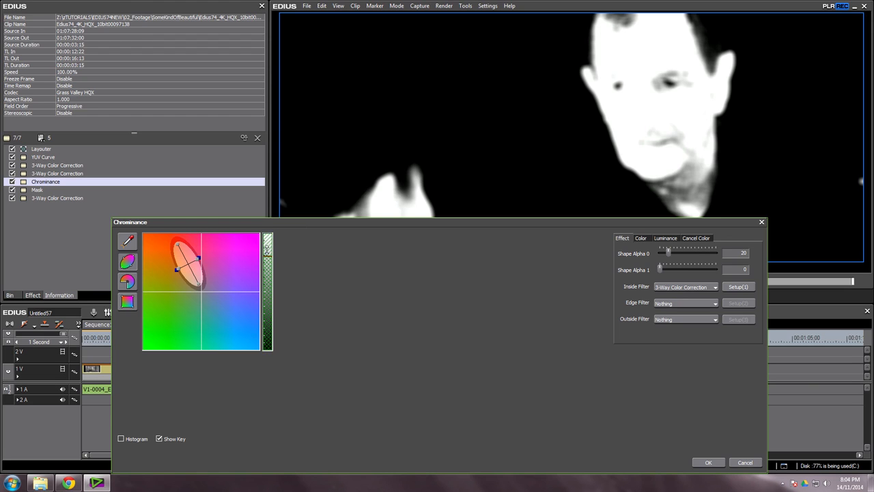
key(Return)
drag(261, 339, 241, 347)
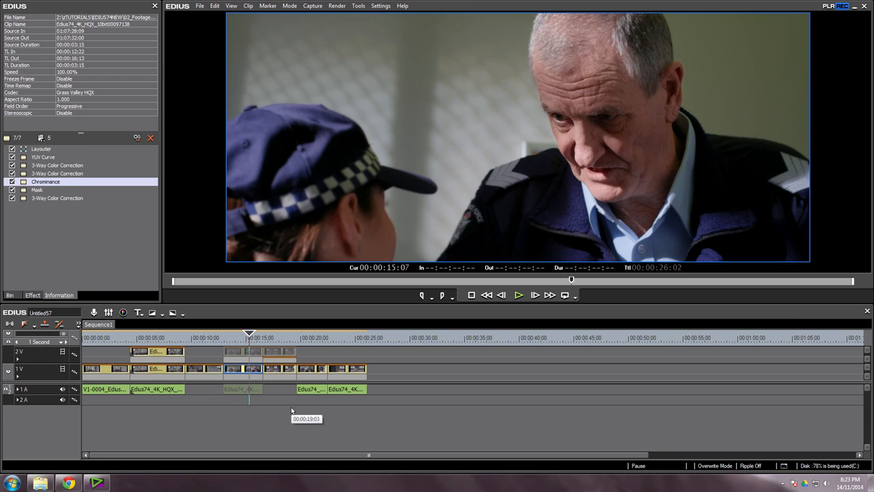
Step: Create a new sequence in the 01_Sequences bin folder
click(12, 296)
click(41, 41)
right_click(112, 95)
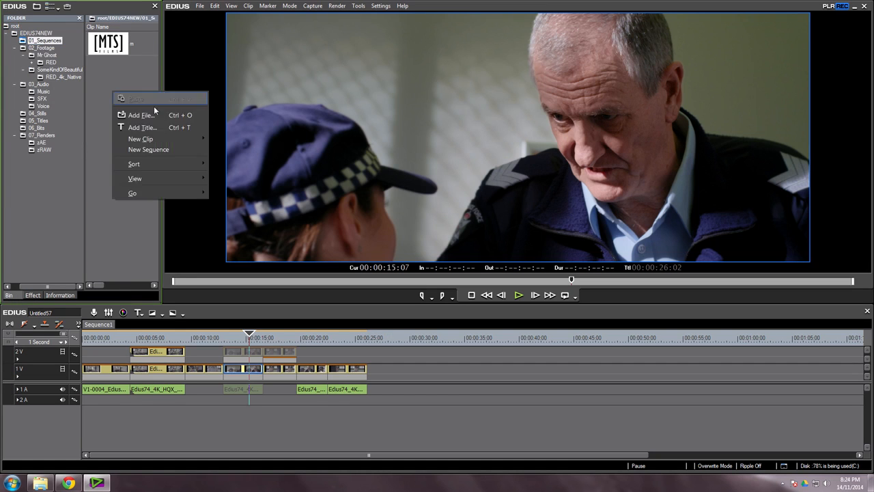
click(166, 151)
Step: Rename the new sequence to "< FOR RESOLVE >" in its sequence settings and open it in the timeline
right_click(136, 69)
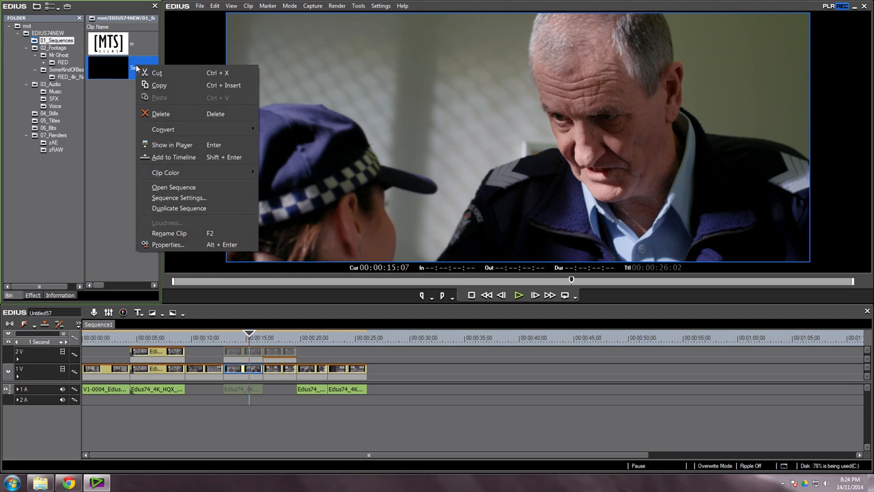
click(179, 198)
text(< FOR RESOLVE >)
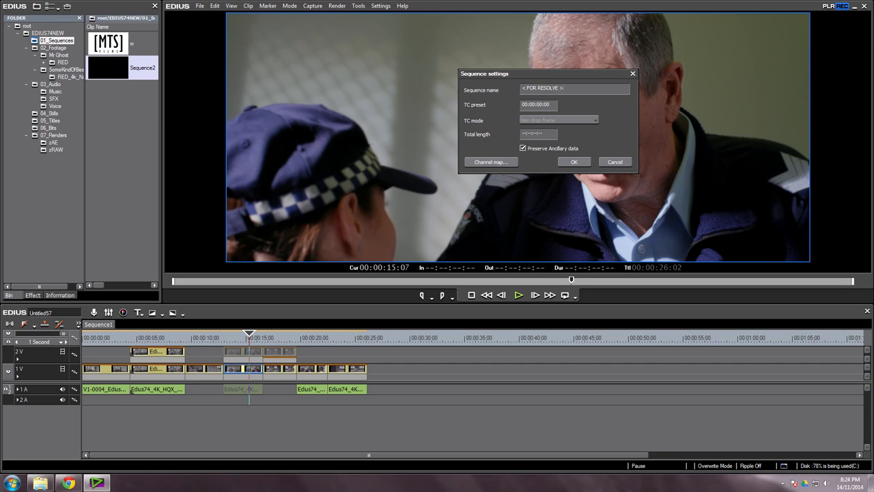
key(Return)
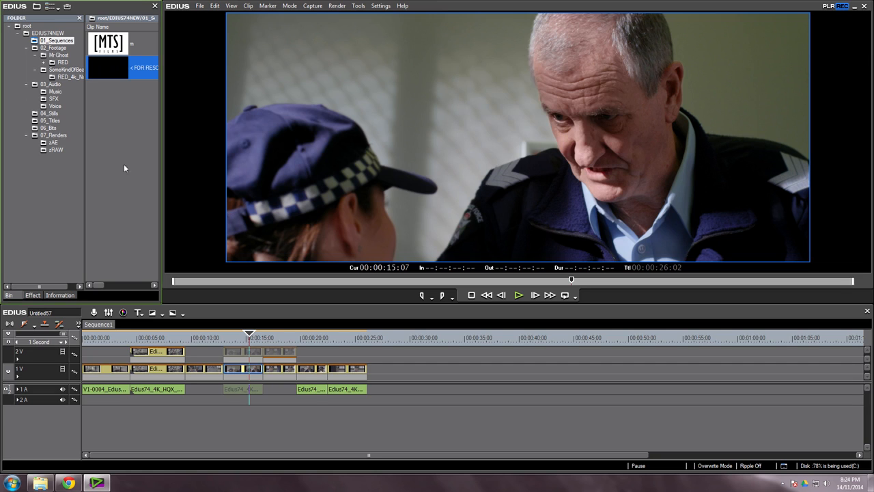
double_click(99, 75)
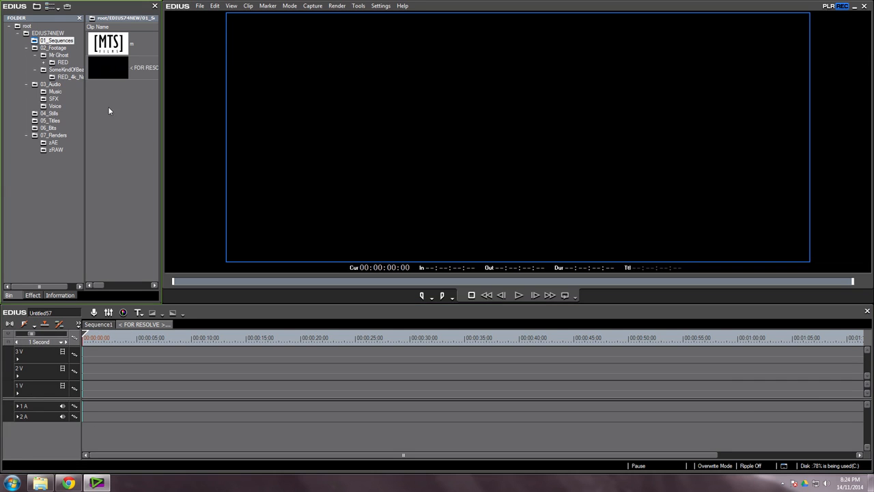
Step: Load the A010_C007 tunnel clip from the RED_4k_Native folder into the player, and scrub and play through it
click(66, 77)
double_click(117, 47)
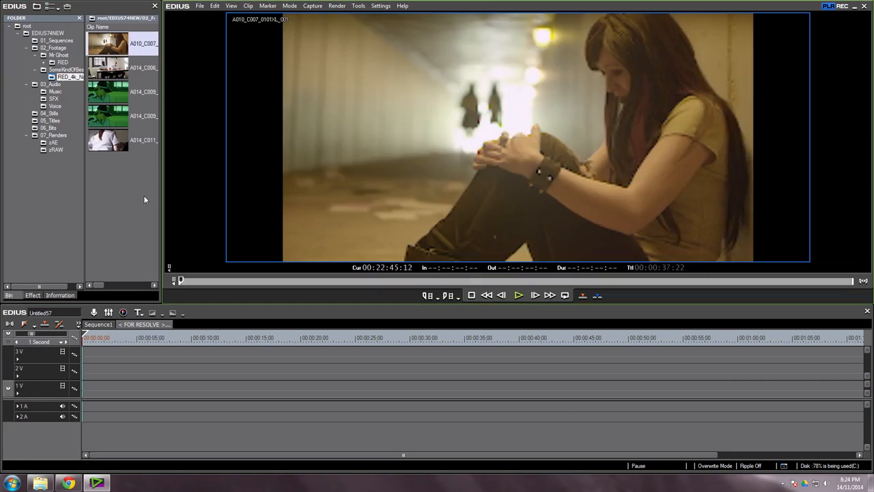
drag(256, 281, 365, 281)
key(space)
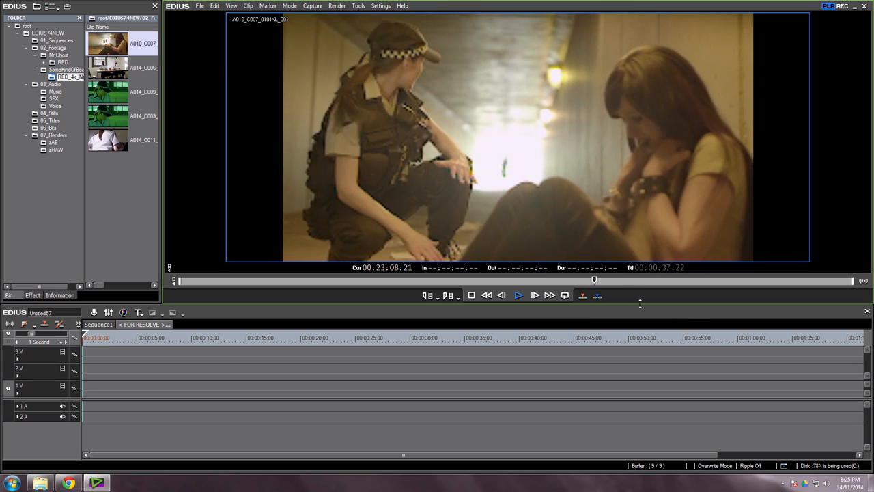
double_click(532, 249)
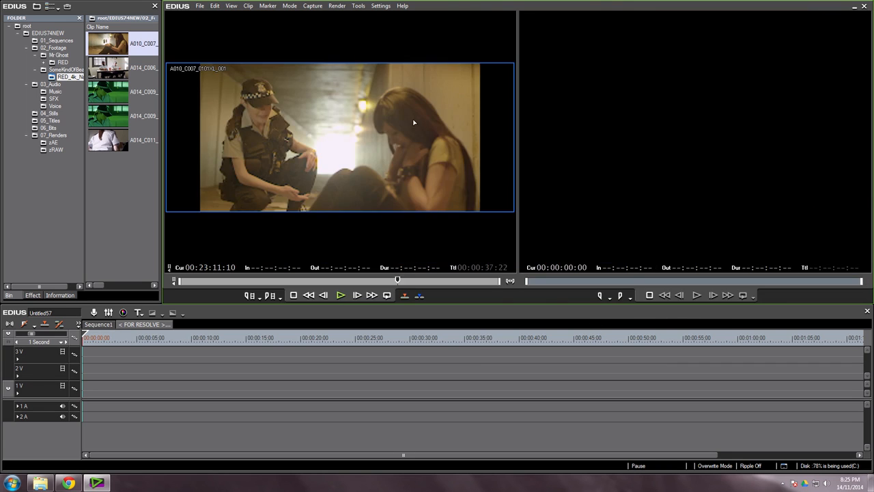
click(113, 217)
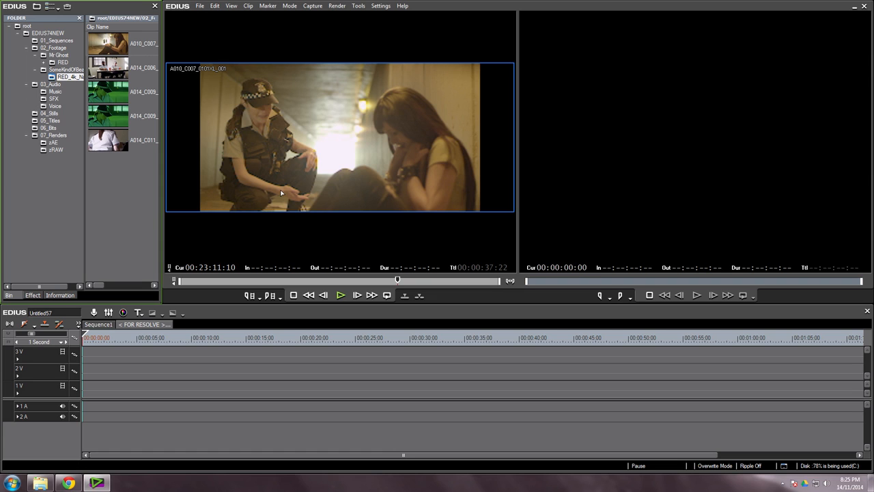
Step: Scrub the A010_C007 clip and check its frame size in the clip properties, leaving them unchanged
click(113, 50)
drag(277, 281, 373, 283)
right_click(100, 50)
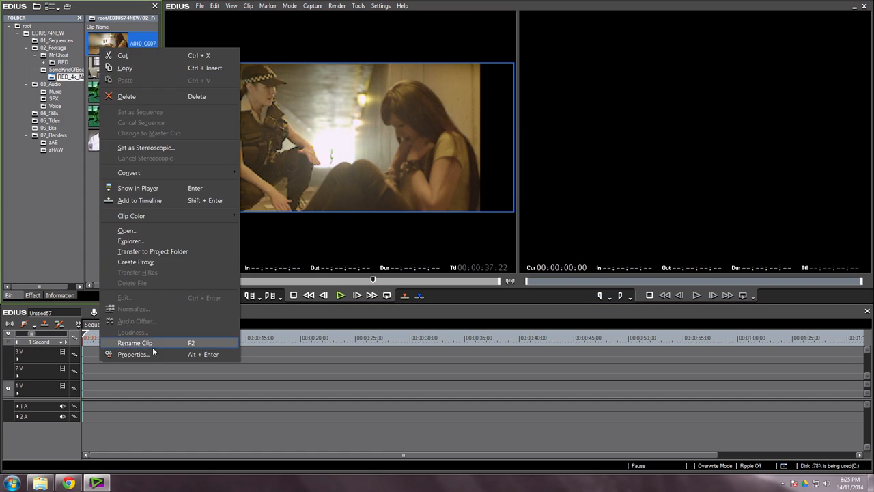
click(148, 354)
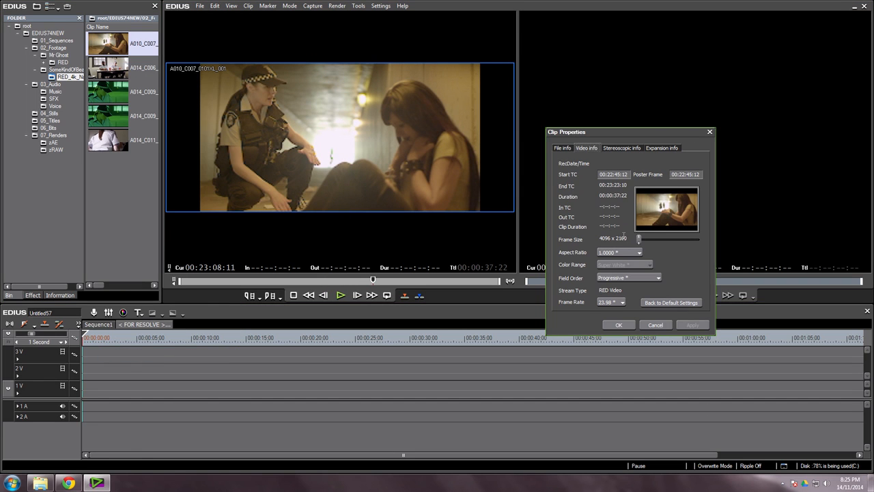
click(654, 325)
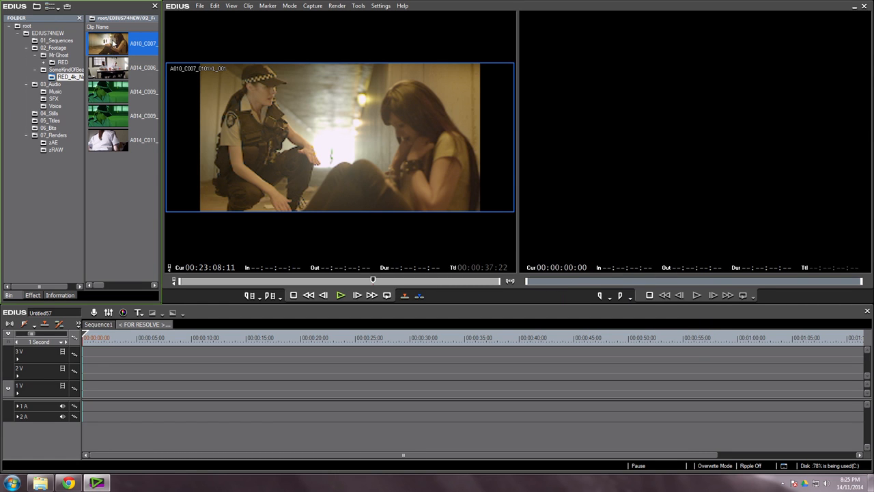
Step: Show the codec chart from the 04_Stills folder full screen and review the recording, intermediate and delivery formats
click(61, 113)
double_click(107, 42)
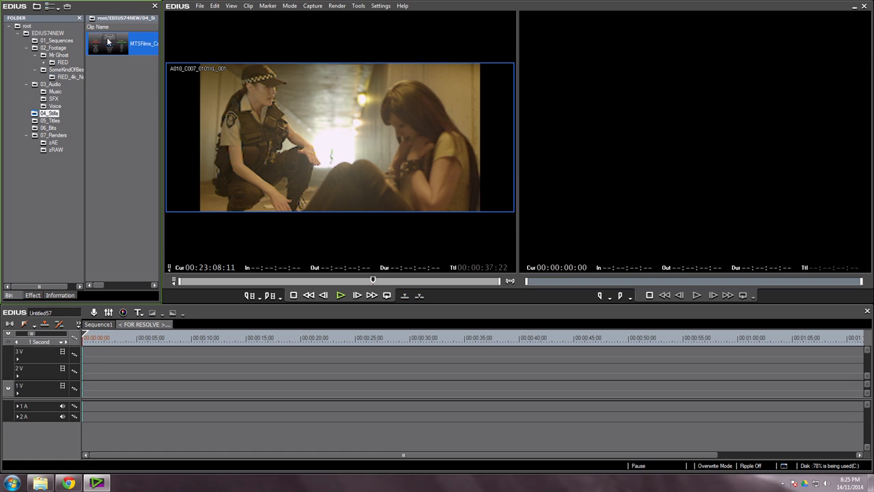
double_click(273, 133)
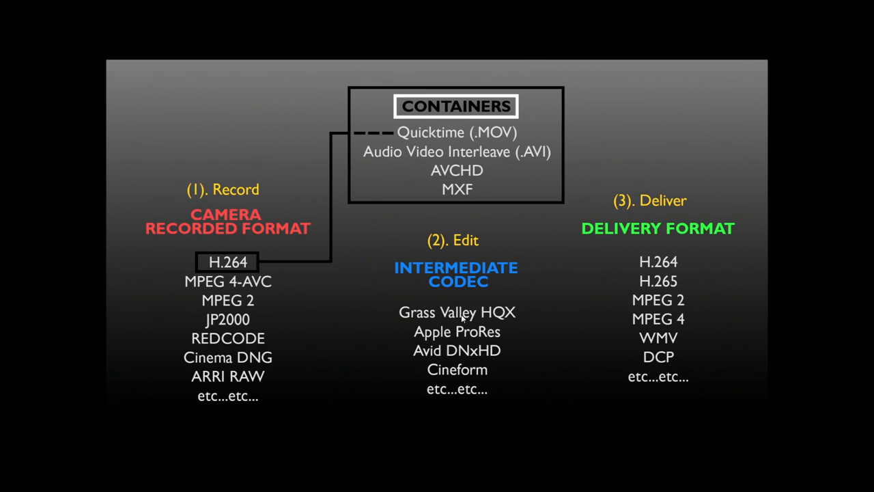
key(Escape)
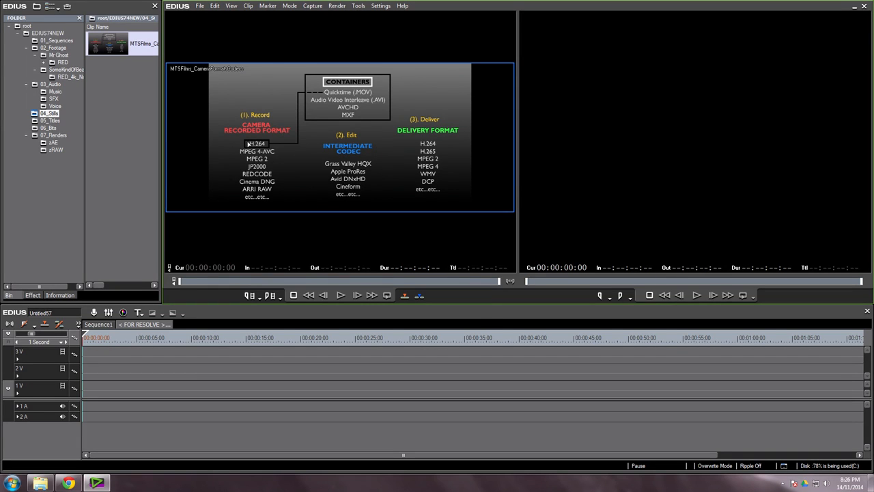
Step: Set an In point at 00:23:08:11 on the A010_C007 clip and place it at the start of track 1V
click(56, 62)
click(44, 63)
click(59, 56)
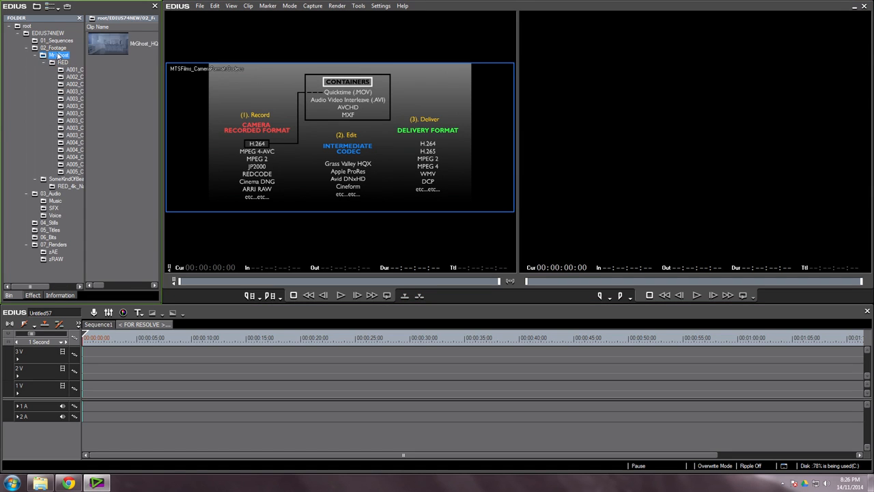
click(67, 186)
double_click(120, 60)
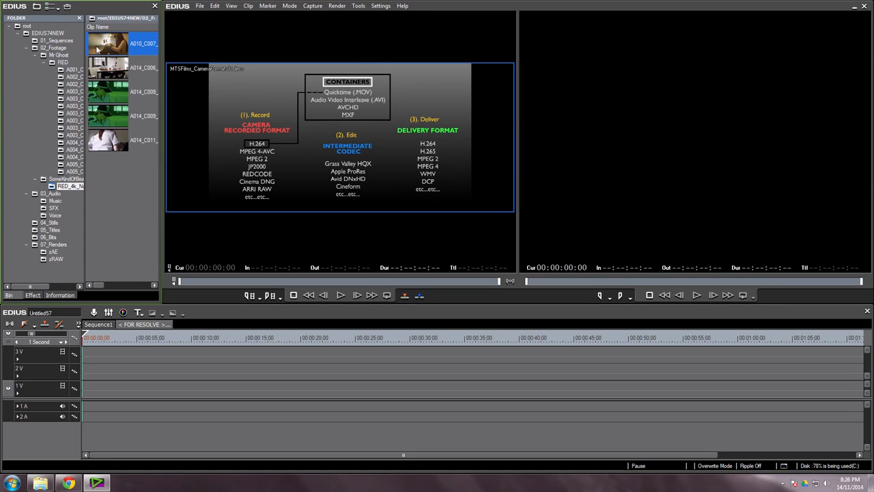
key(i)
drag(341, 176, 85, 388)
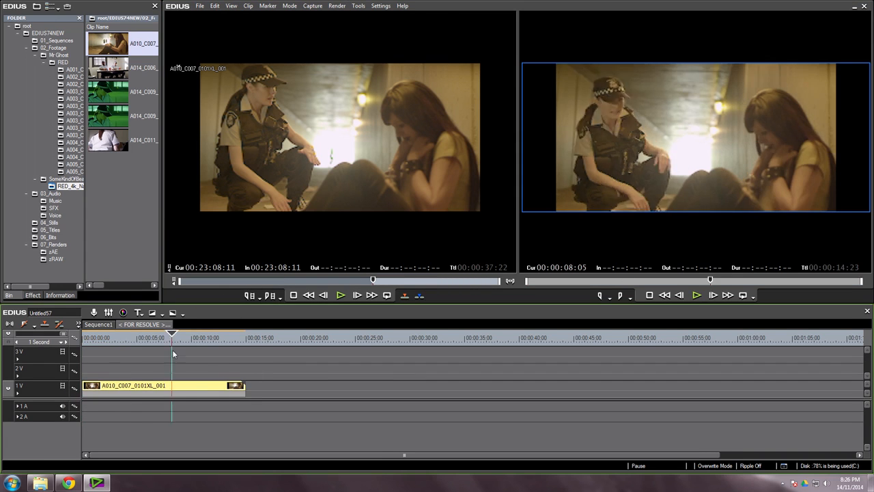
drag(172, 353, 142, 353)
Step: Set the project's custom frame height to 2160 in the project settings, keeping the width at 4096
click(357, 6)
mouse_move(380, 6)
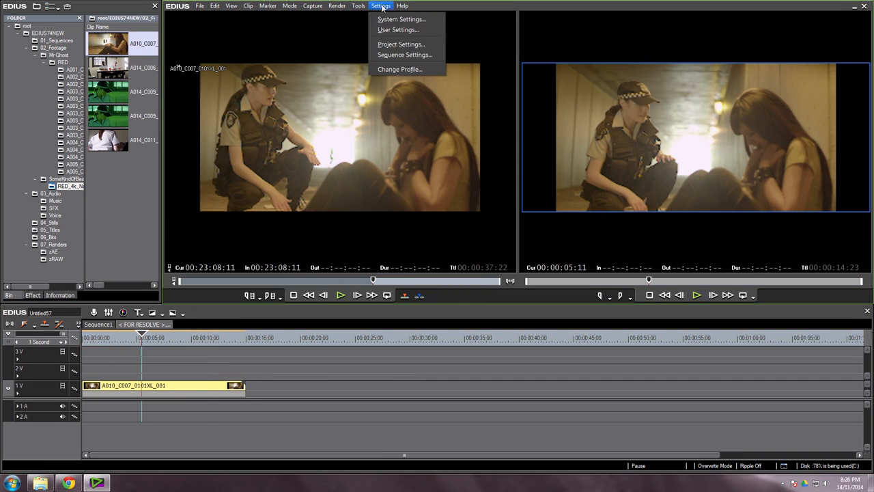
click(397, 44)
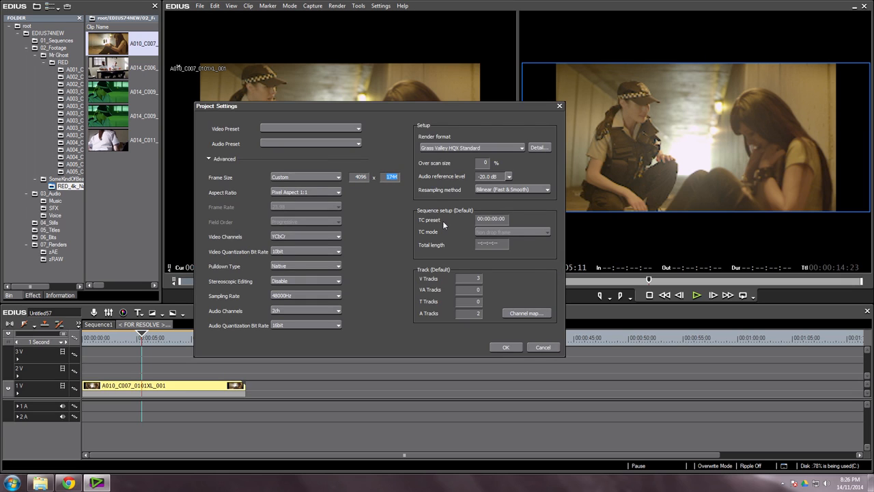
text(2160)
click(504, 346)
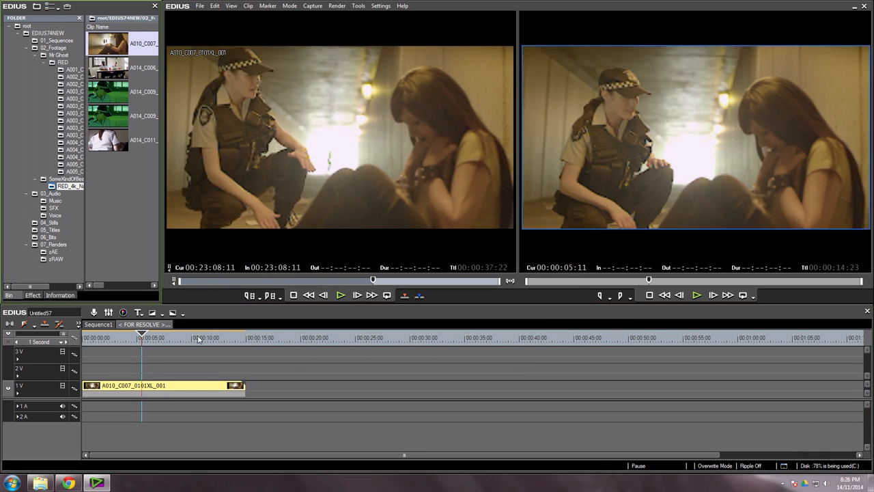
Step: Mark A014_C006 from 00:42:38:09 to 00:43:04:22 and place it on track 1V about 10 seconds in, after the tunnel shot
drag(198, 338, 120, 348)
double_click(111, 68)
drag(234, 285, 408, 282)
key(i)
key(o)
drag(340, 150, 198, 386)
Step: Add the green A014_C009 clip to track 1V directly after the A014_C006 shot, and trim it to finish at 00:00:49:04
click(176, 338)
drag(109, 93, 489, 386)
drag(481, 393, 327, 392)
drag(298, 339, 423, 338)
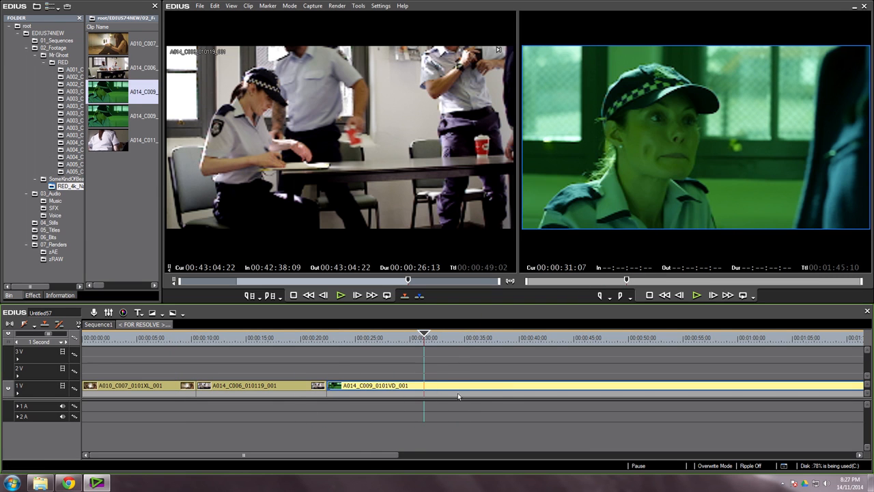
drag(322, 339, 416, 384)
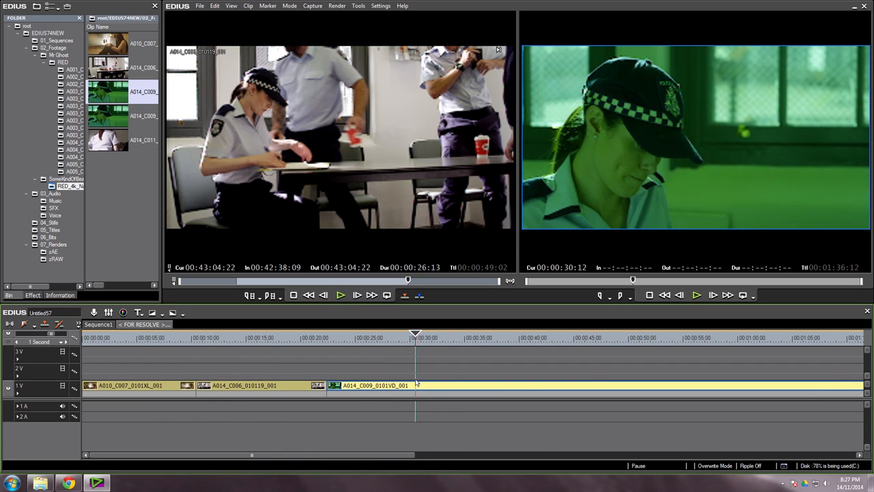
scroll(416, 384, down, 2)
mouse_move(175, 342)
mouse_down()
mouse_move(222, 349)
mouse_move(190, 349)
mouse_up()
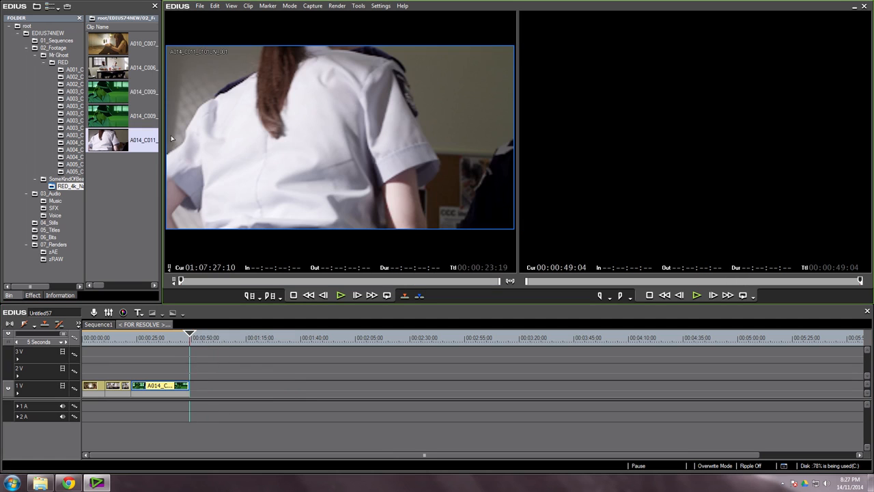
Step: Mark the A014_C011 clip from 01:07:34:03 to 01:07:42:21 and place it at the end of track 1V
drag(212, 281, 389, 282)
key(i)
key(o)
drag(341, 205, 190, 394)
Step: Duplicate the 1V clips several times onto tracks 2V and 3V to build up a longer multi-layer edit
drag(190, 339, 132, 371)
drag(260, 352, 208, 388)
drag(292, 357, 197, 386)
key(ctrl+z)
drag(244, 363, 161, 389)
drag(153, 384, 218, 348)
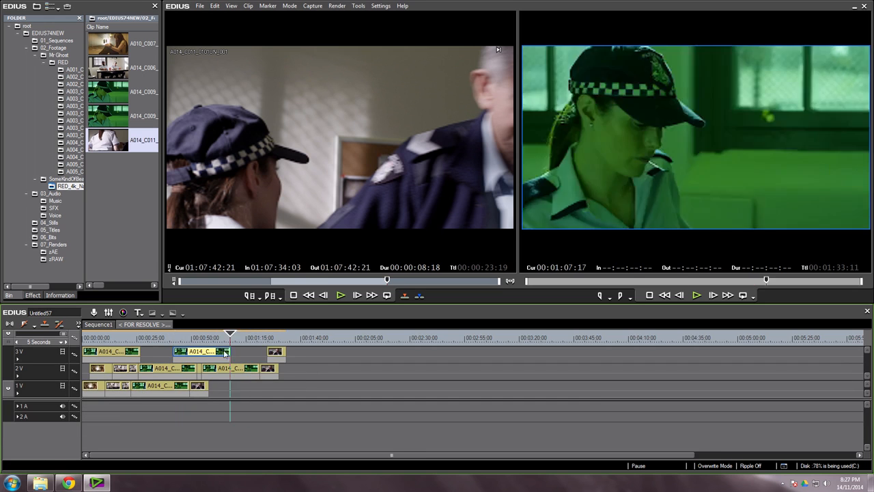
Step: Scrub the first A014_C009 clip on track 3V and apply the 3-Way Color Correction filter to it
scroll(171, 352, up, 2)
click(188, 353)
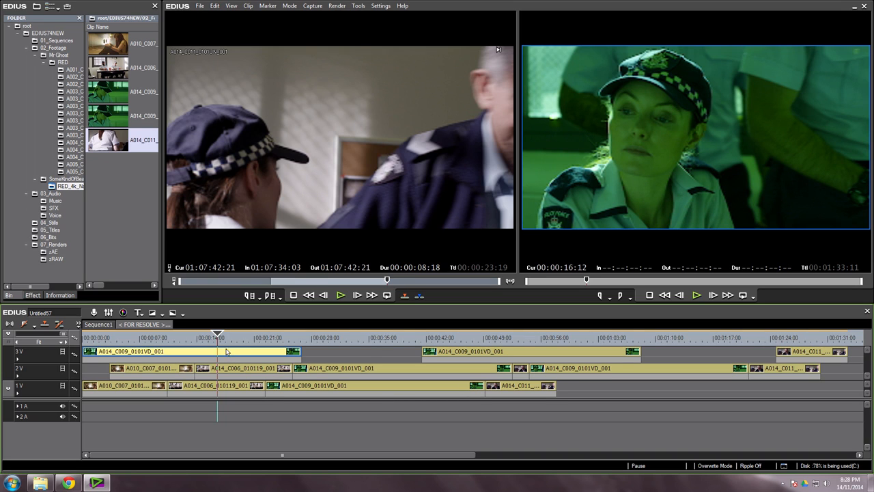
drag(225, 348, 196, 351)
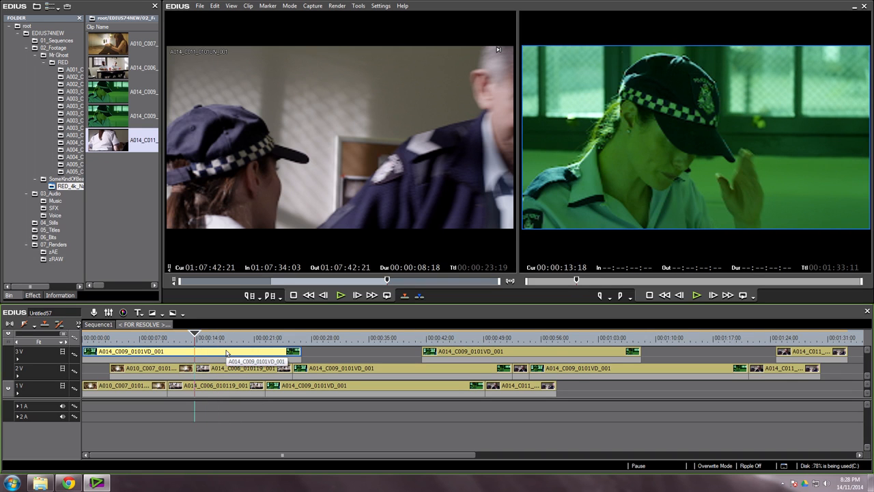
click(217, 352)
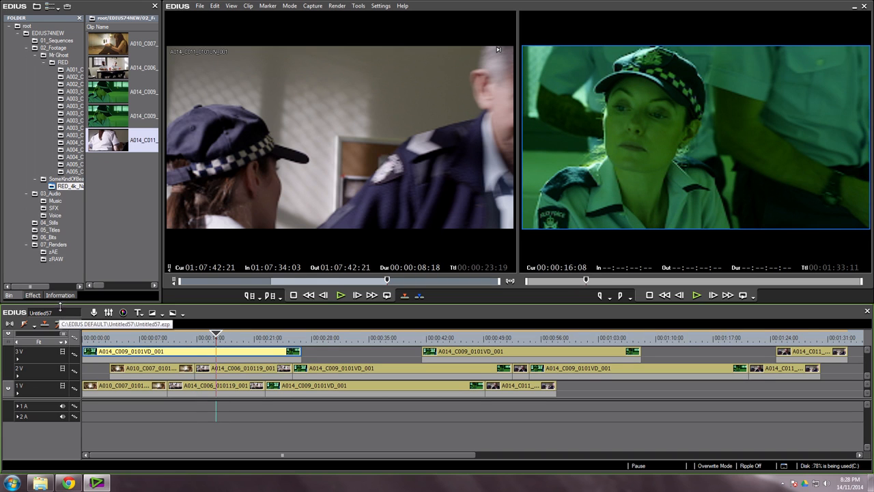
click(37, 296)
scroll(152, 186, up, 5)
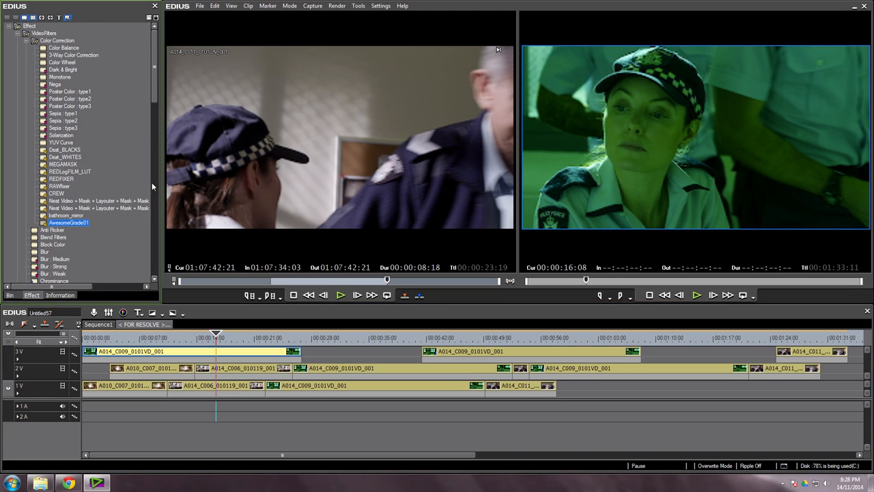
drag(53, 58, 205, 351)
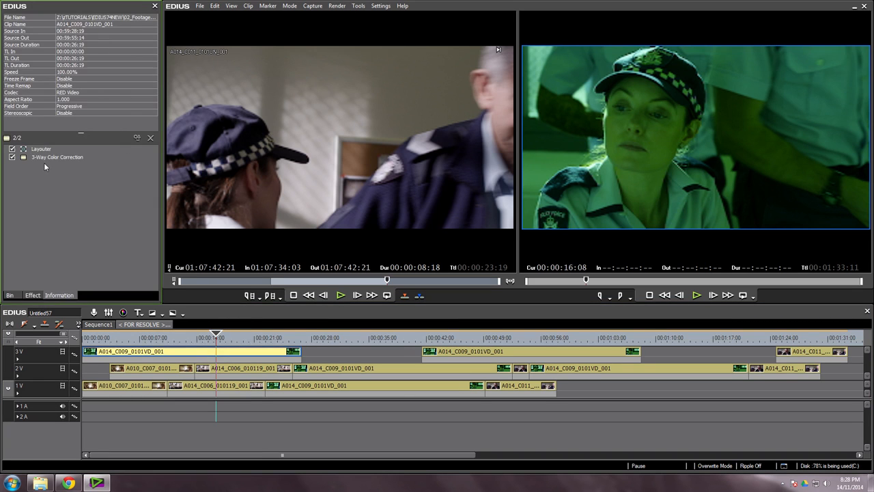
Step: Try to neutralise the green cast with the 3-Way balances, using gray Cb 31.0, Cr 36.8, saturation 142.4 and contrast 9.3
double_click(45, 162)
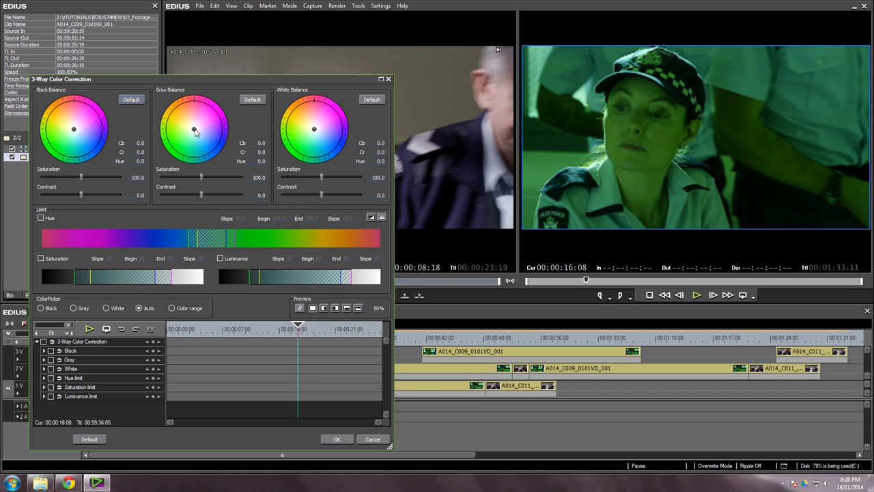
drag(195, 130, 207, 116)
drag(75, 132, 74, 131)
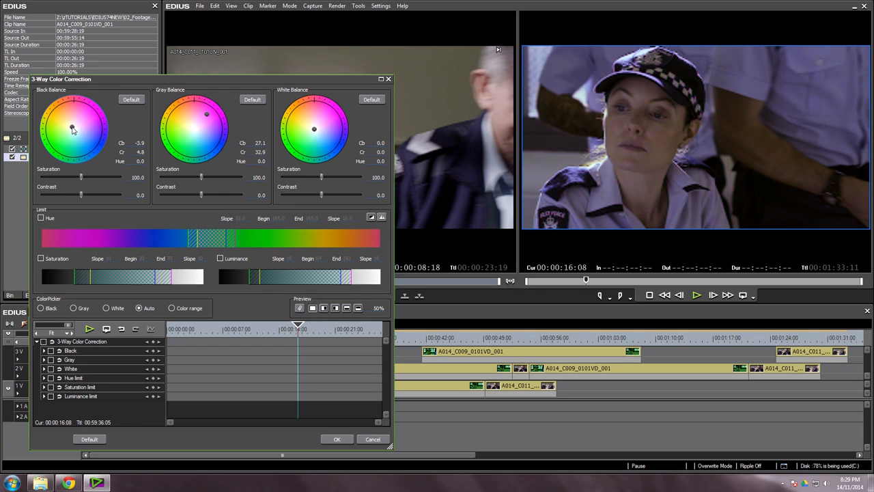
drag(278, 341, 282, 341)
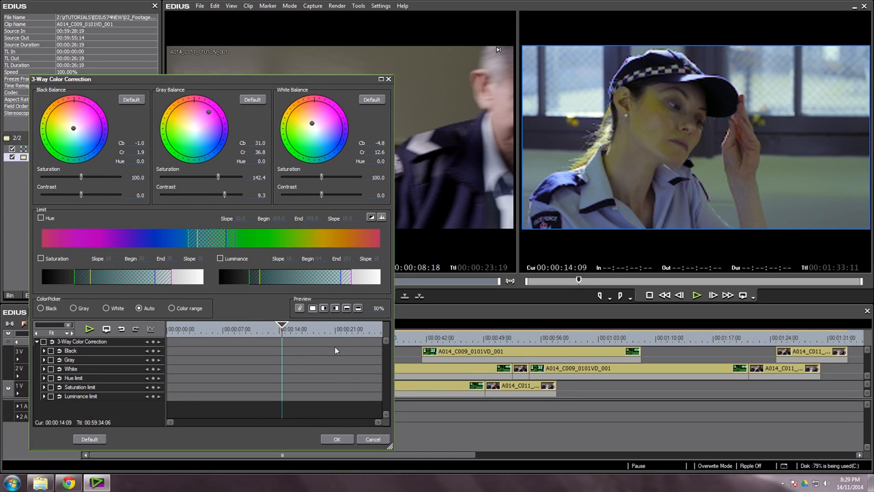
click(335, 308)
click(337, 439)
Step: Open the first A014_C009 clip on track 3V in REDCINE-X PROFESSIONAL
click(195, 355)
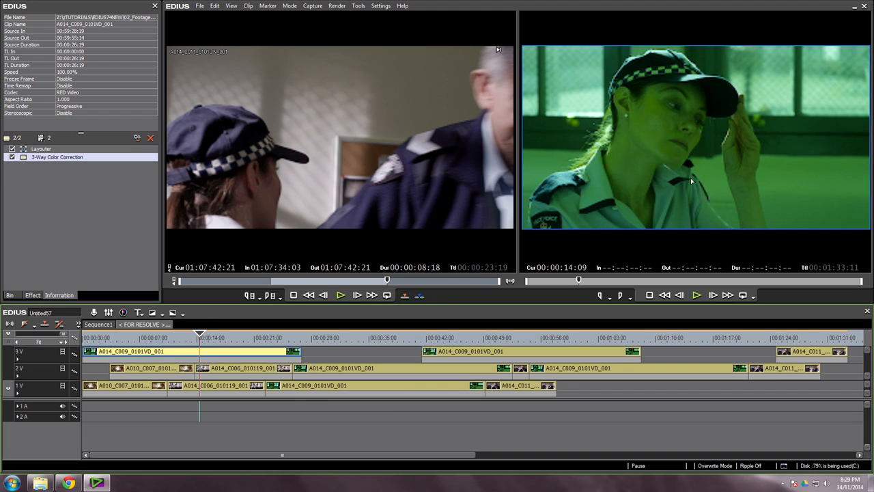
right_click(207, 354)
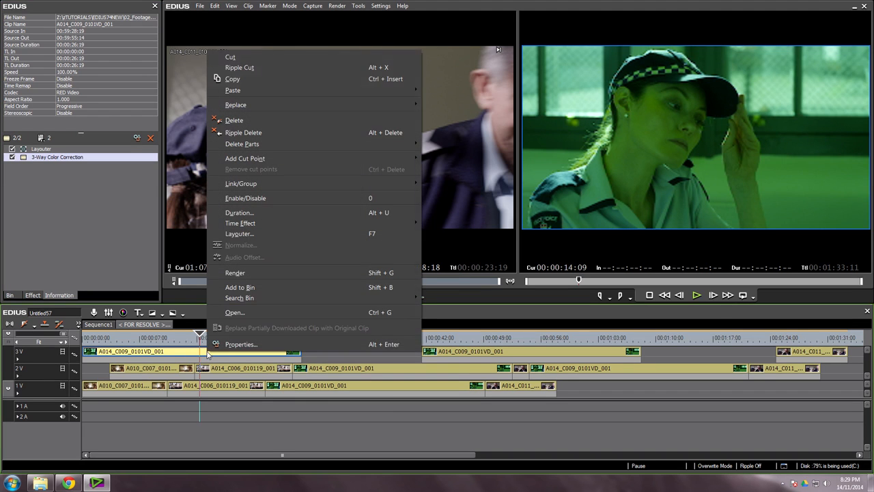
click(251, 312)
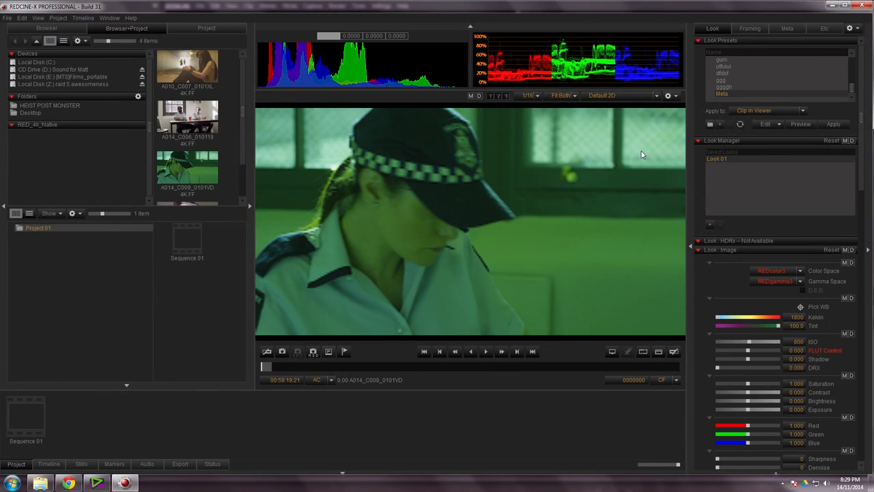
Step: Scrub to 00:59:51:22 and correct the clip's raw look to Kelvin 5260, Tint -14.925 and ISO 1000
click(290, 367)
drag(291, 368, 423, 367)
drag(778, 317, 753, 318)
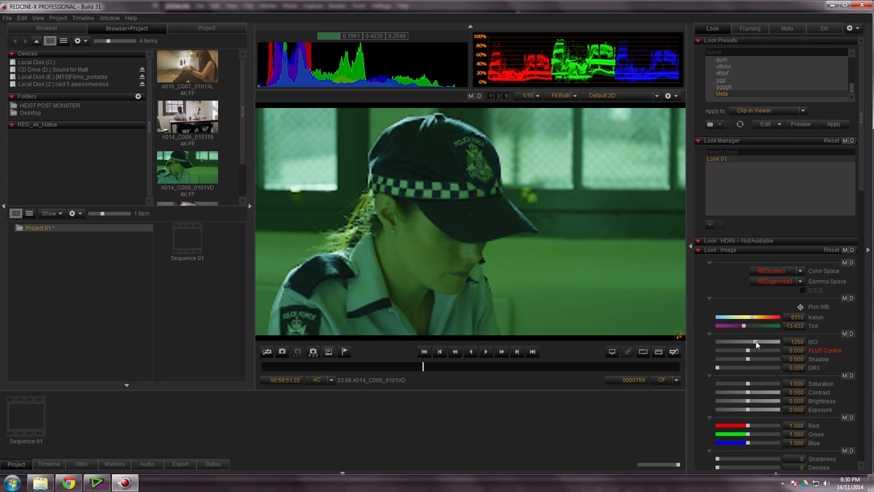
Step: Shape the luma curve into an S by raising the highlight and midtone points and lowering the shadow point
scroll(861, 180, down, 1)
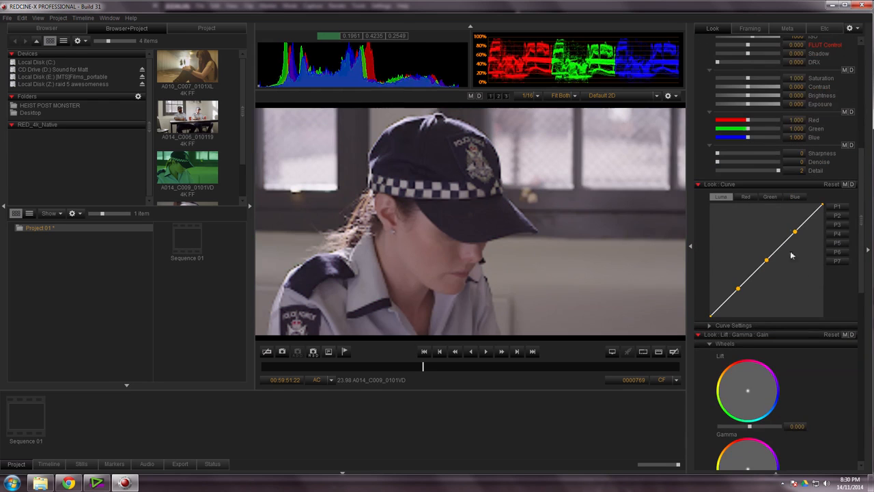
drag(795, 232, 792, 211)
drag(738, 288, 728, 313)
drag(766, 259, 760, 255)
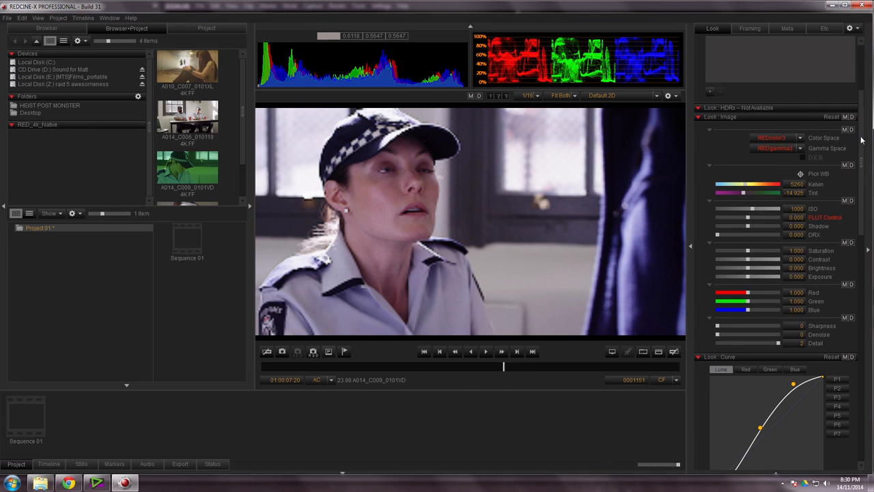
scroll(861, 139, down, 5)
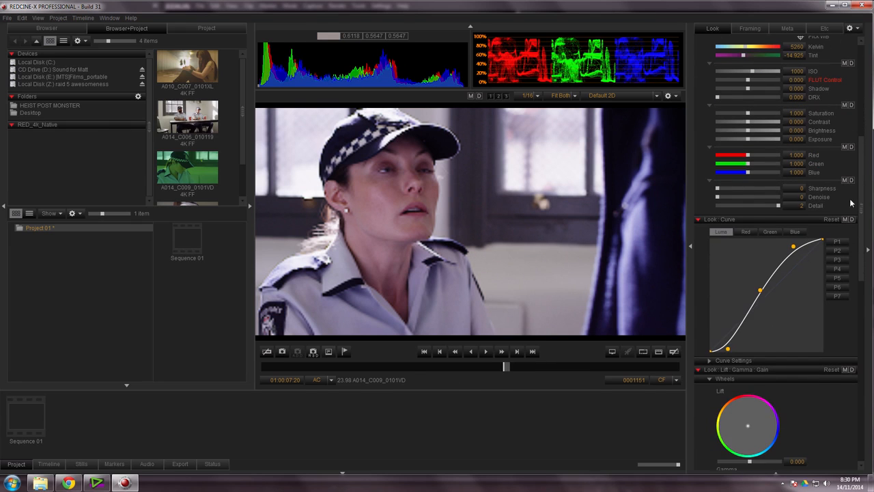
Step: Soften the clip's luma curve by raising its shadow and midtone points, and check the result in EDIUS at 00:00:16:07
drag(711, 350, 720, 346)
drag(768, 295, 767, 289)
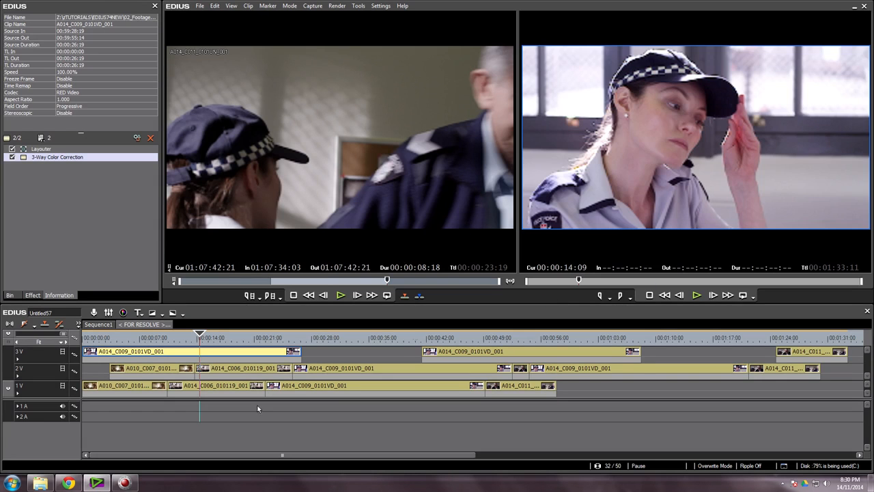
mouse_move(218, 341)
mouse_down()
mouse_move(245, 342)
mouse_move(205, 342)
mouse_move(215, 341)
mouse_up()
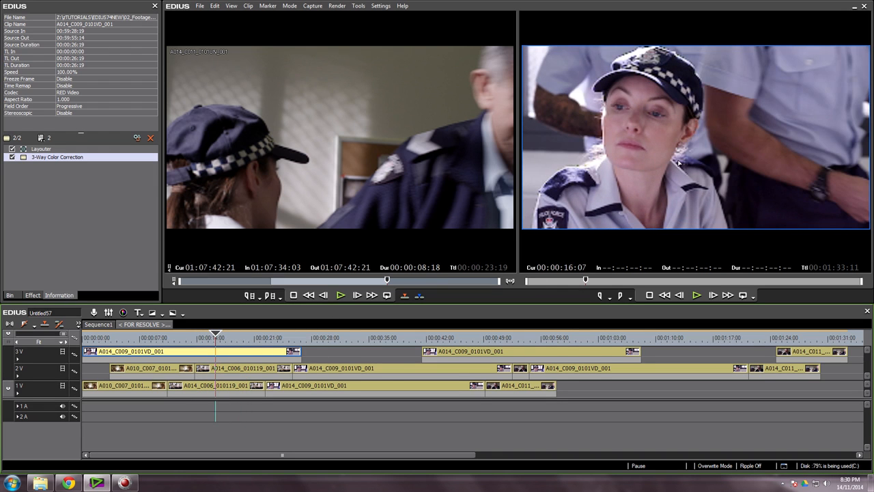
Step: In REDCINE-X PROFESSIONAL, set the clip's Red gain to 2.000 at 01:00:16:00 and review the look on the EDIUS timeline
key(alt+Tab)
drag(505, 369, 544, 369)
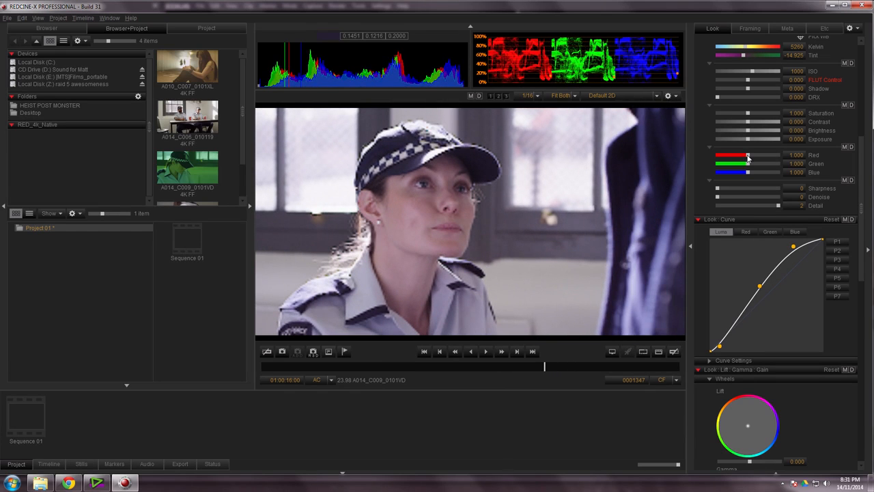
drag(748, 155, 778, 159)
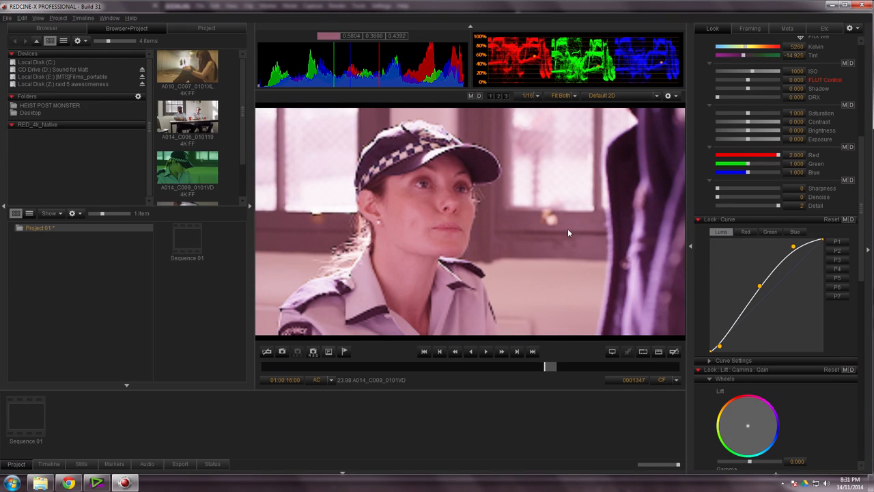
key(alt+Tab)
click(218, 337)
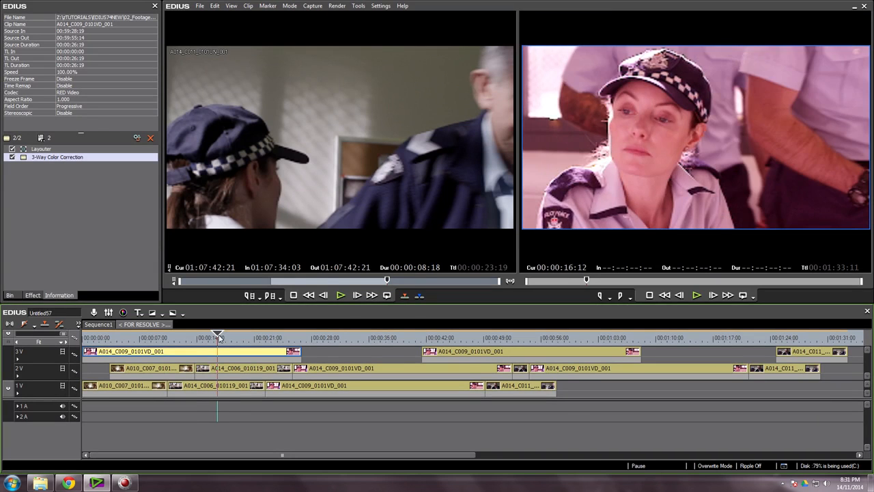
drag(219, 337, 225, 338)
Step: Scrub through the sequence to 00:01:29:04 and examine the A014_C011 clip on track 3V
scroll(225, 338, down, 2)
click(118, 338)
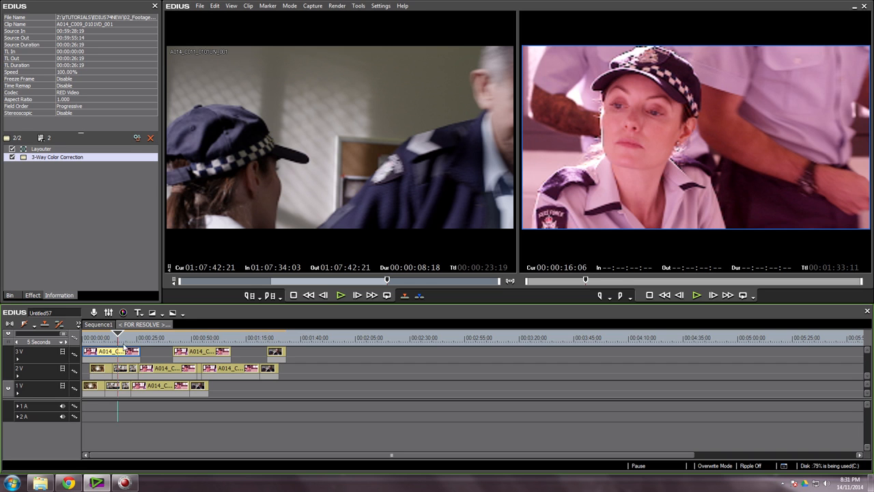
drag(121, 341, 277, 338)
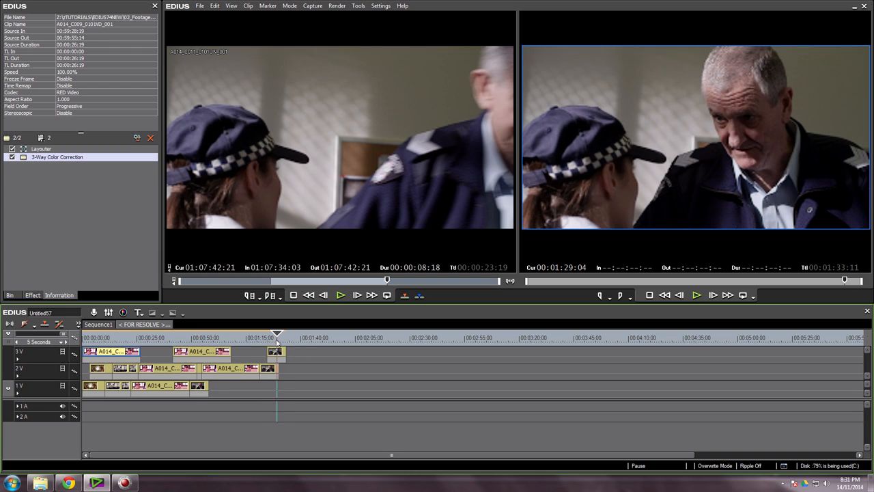
click(277, 353)
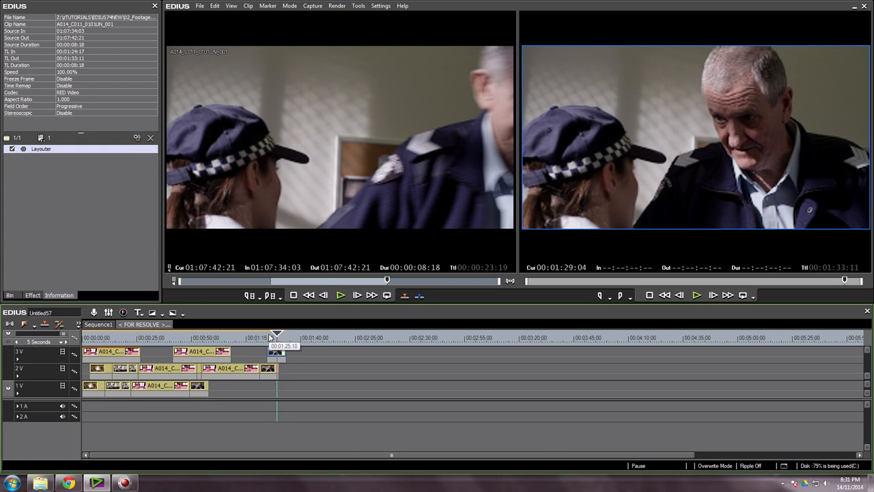
scroll(269, 337, up, 3)
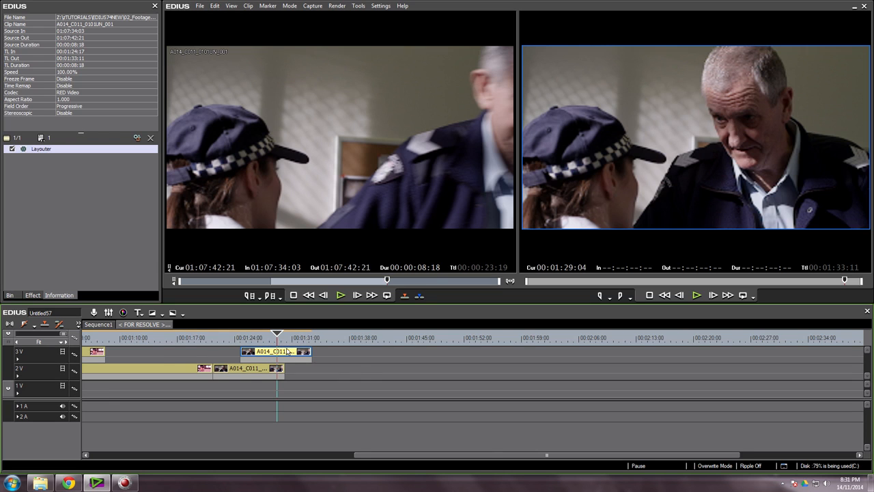
scroll(304, 362, down, 1)
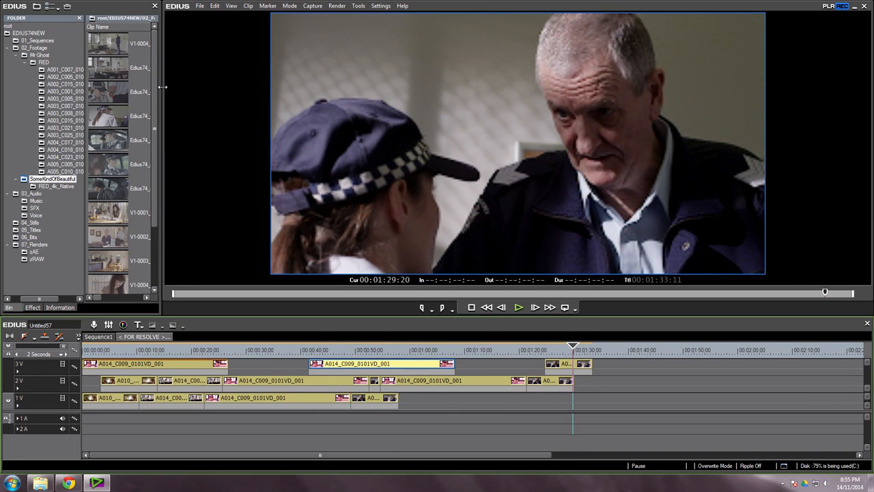
Step: Place MakingMusic_FULL from the 03_Audio bin at the start of audio track 1A and enlarge the timeline area
click(31, 223)
double_click(108, 44)
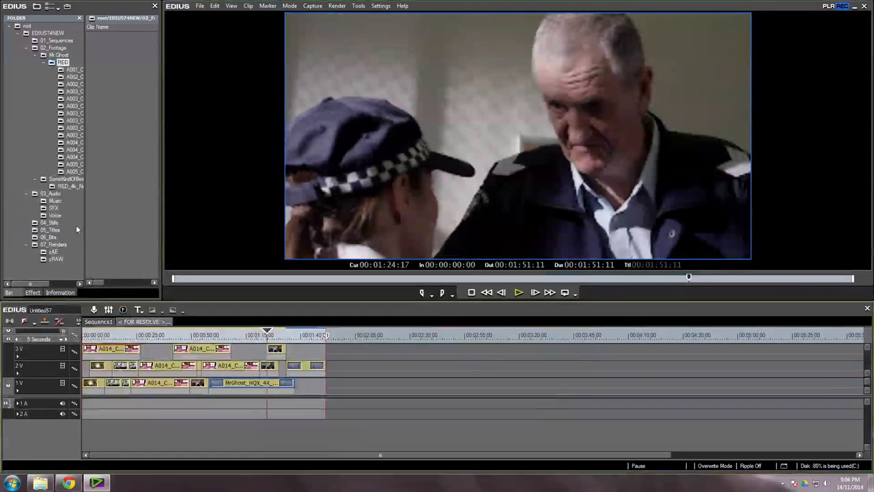
click(55, 201)
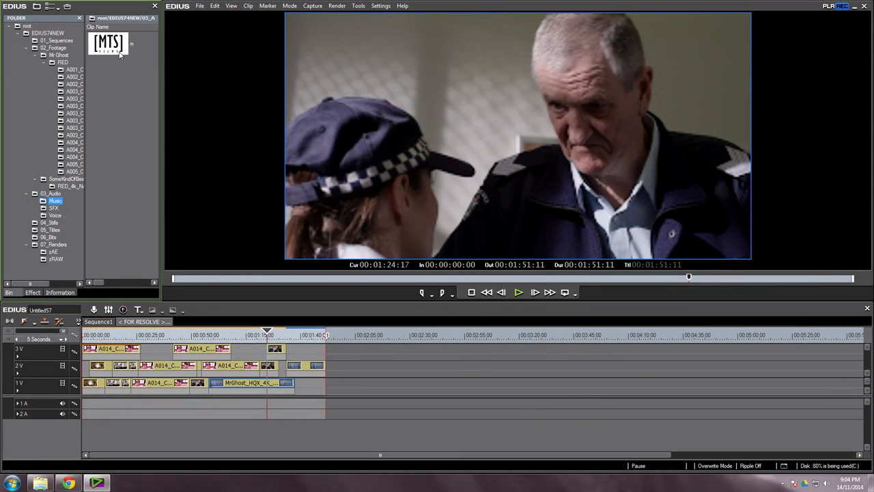
click(52, 194)
drag(114, 45, 95, 407)
drag(123, 301, 119, 202)
Step: Split the music at 00:00:07:17, move the second part to the start of track 2A and shorten its end
click(99, 235)
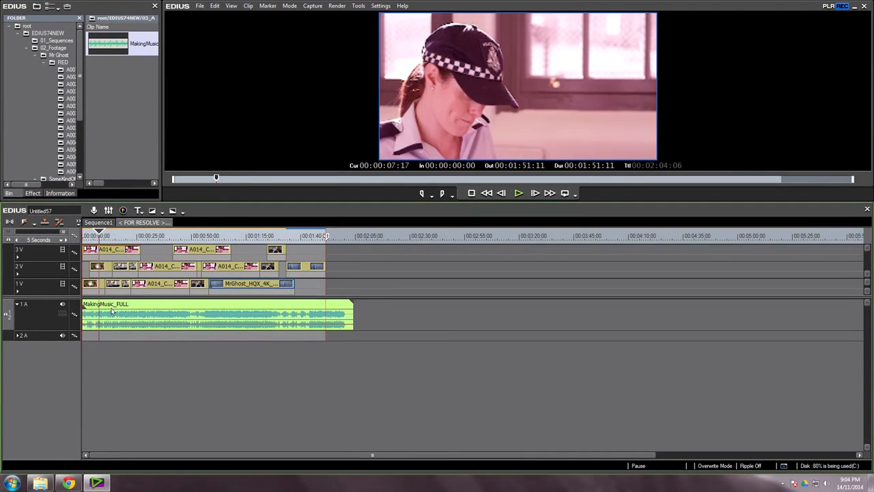
click(124, 316)
key(c)
drag(128, 318, 119, 341)
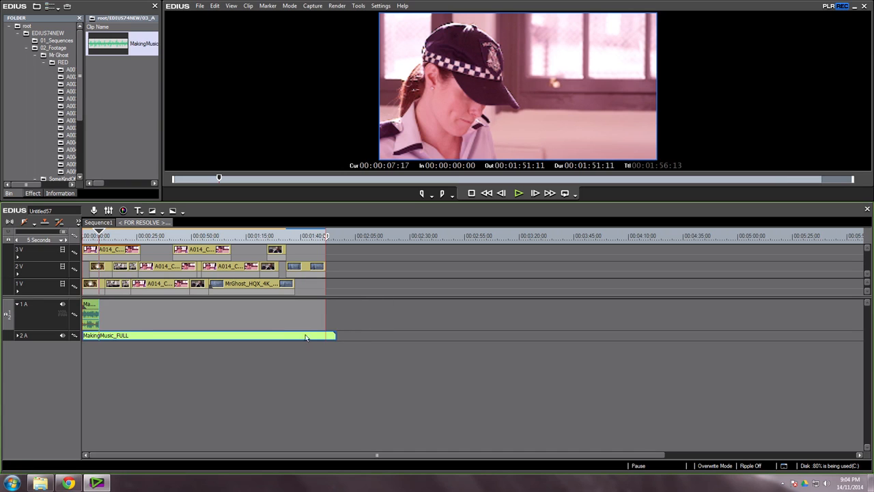
drag(335, 336, 179, 335)
Step: Expand track 2A and distribute MakingMusic_FULL pieces across audio tracks 1A, 2A and 3A
click(18, 336)
drag(120, 335, 200, 328)
drag(247, 308, 201, 315)
drag(174, 319, 206, 335)
mouse_move(224, 335)
mouse_down()
mouse_move(294, 335)
mouse_move(281, 311)
mouse_move(306, 311)
mouse_move(255, 367)
mouse_up()
Step: Extend the sequence's Out point to 00:01:56:09, at the end of the music on track 1A
scroll(533, 328, down, 1)
click(316, 238)
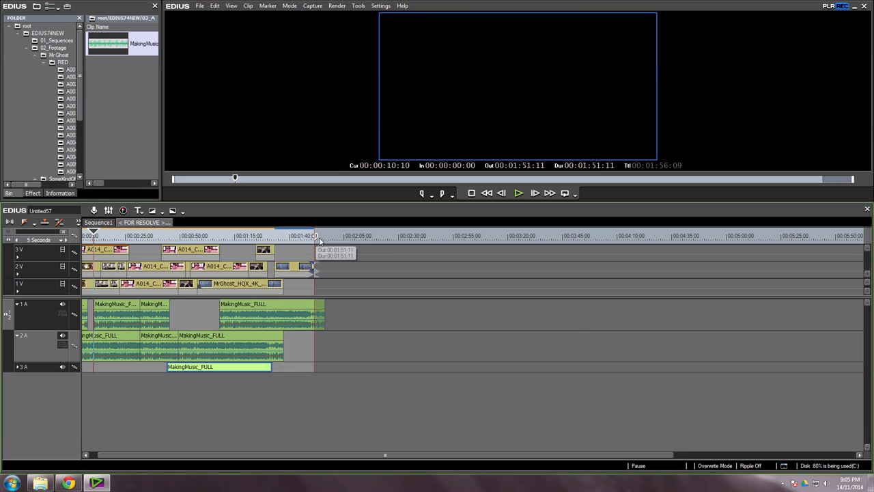
mouse_move(316, 239)
mouse_down()
mouse_move(471, 236)
mouse_move(309, 243)
mouse_up()
Step: Split the MrGhost_HQX_4K_10bit (6) clip on track 2V at 00:01:36:15 and about 00:01:43, and move the last piece to about 00:02:04
click(276, 233)
scroll(317, 233, up, 2)
click(324, 267)
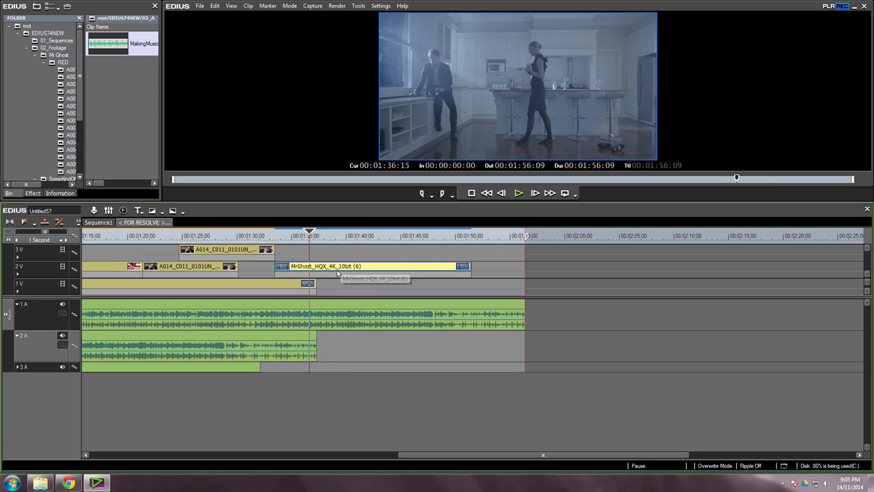
key(c)
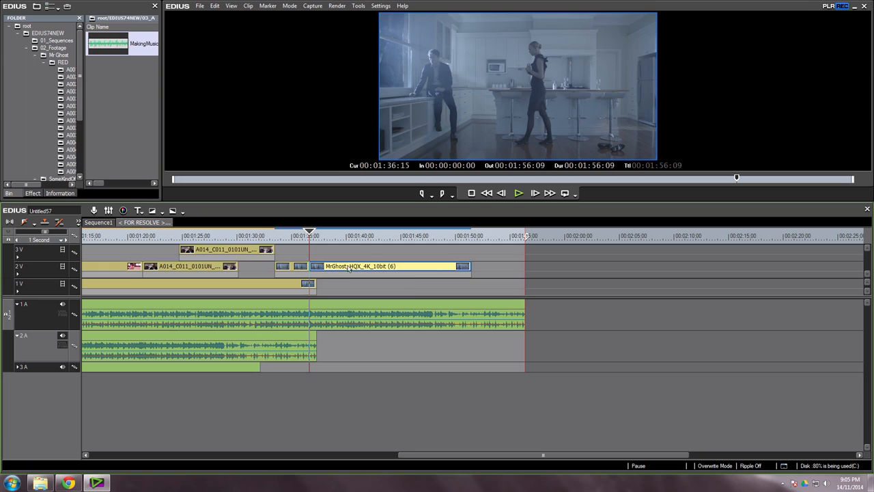
drag(329, 239, 380, 240)
key(c)
drag(414, 269, 647, 266)
Step: Slow the middle MrGhost_HQX_4K_10bit (6) piece on track 2V to about 30% speed, letting its duration change on the timeline
click(354, 267)
mouse_move(356, 239)
mouse_down()
mouse_move(327, 236)
mouse_move(351, 236)
mouse_up()
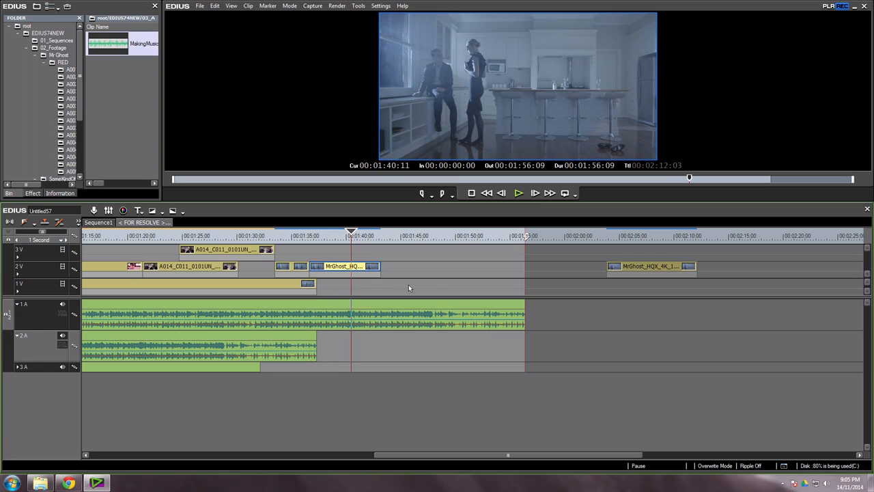
right_click(341, 267)
mouse_move(394, 345)
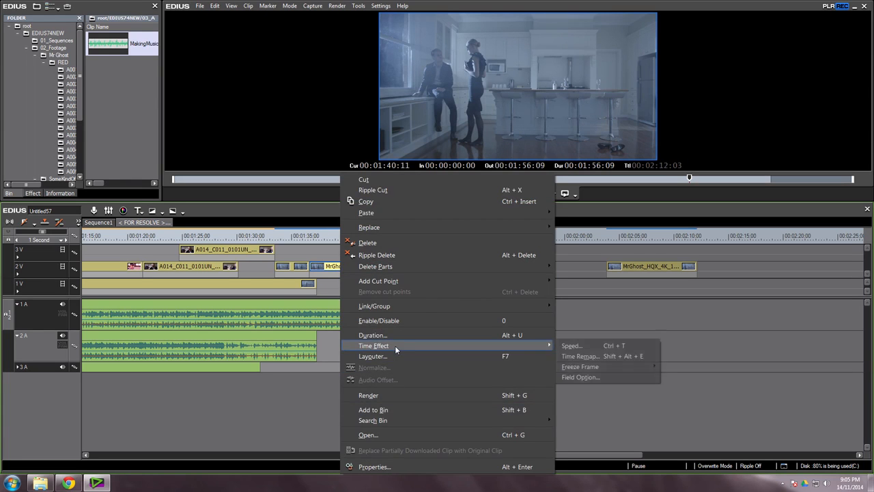
click(572, 345)
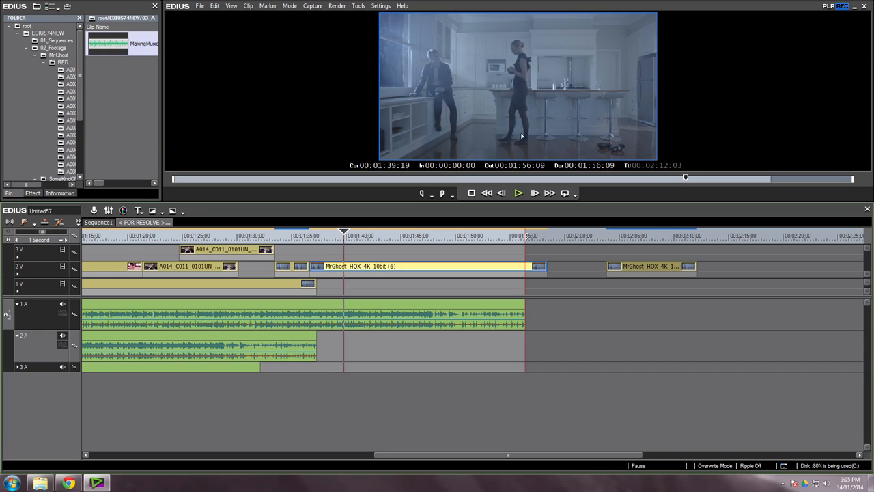
Step: Play the slowed MrGhost clip from 00:01:38:02 in full screen to review its motion
key(space)
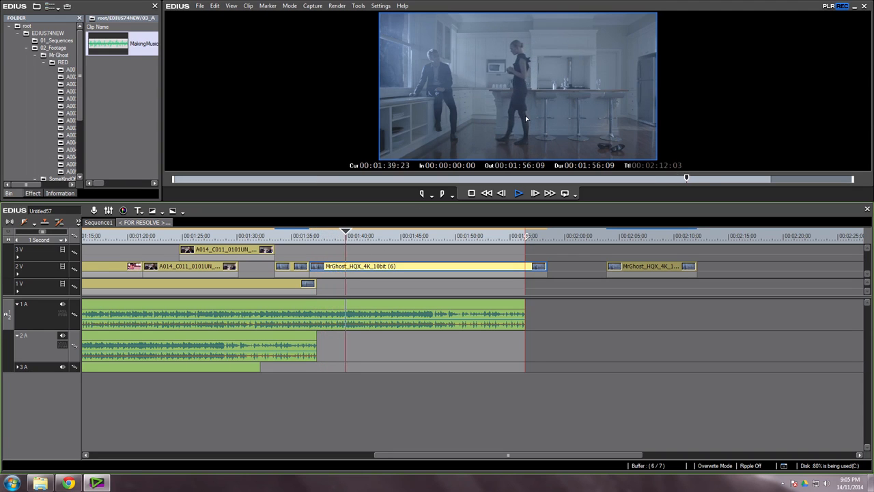
mouse_move(319, 236)
mouse_down()
mouse_move(400, 249)
mouse_move(325, 245)
mouse_up()
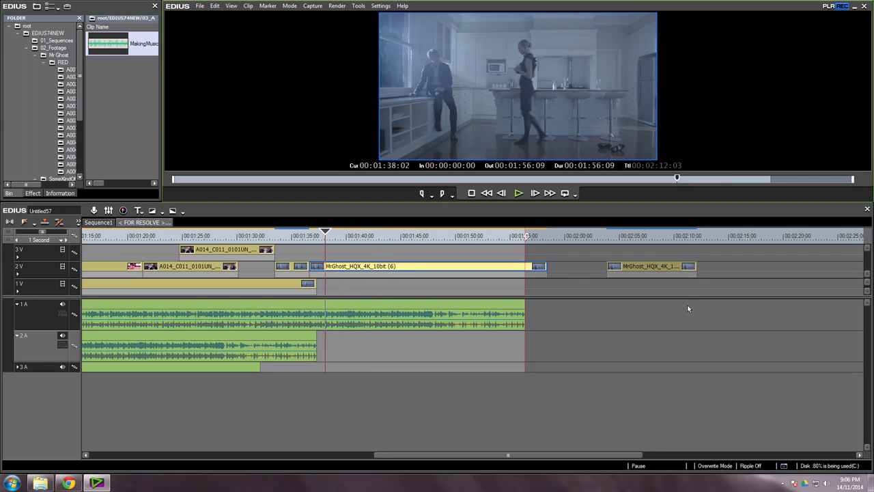
double_click(487, 128)
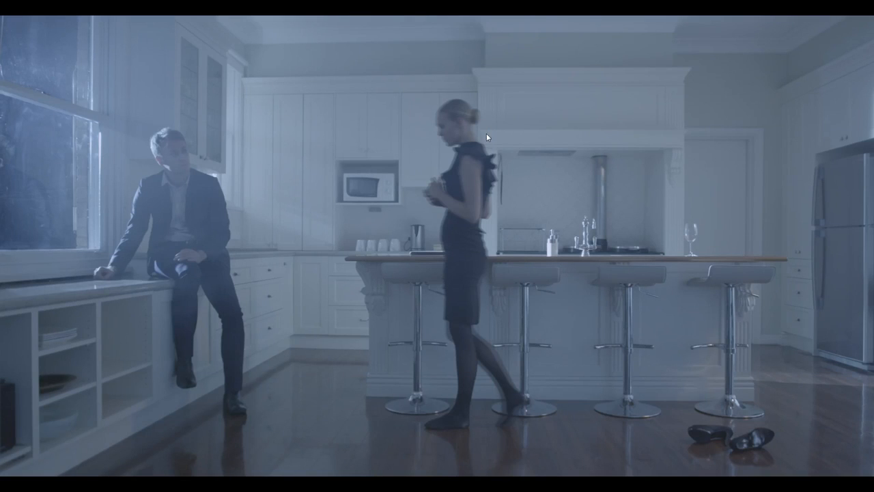
key(space)
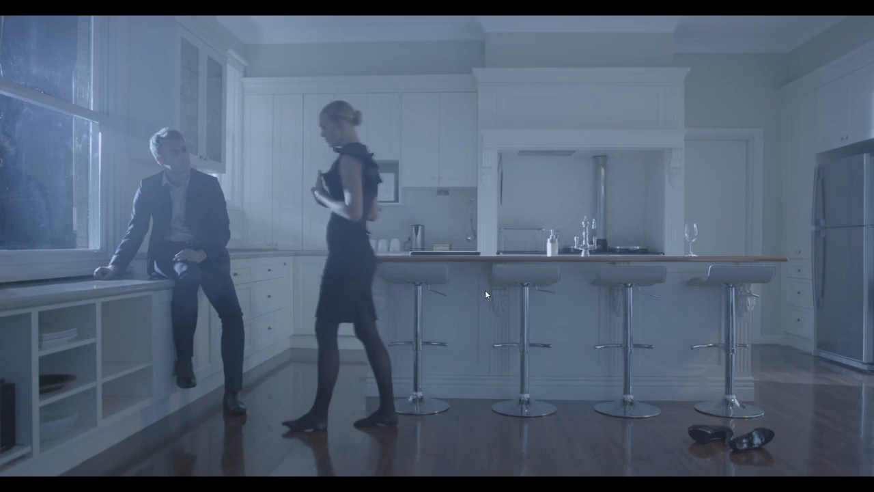
key(Escape)
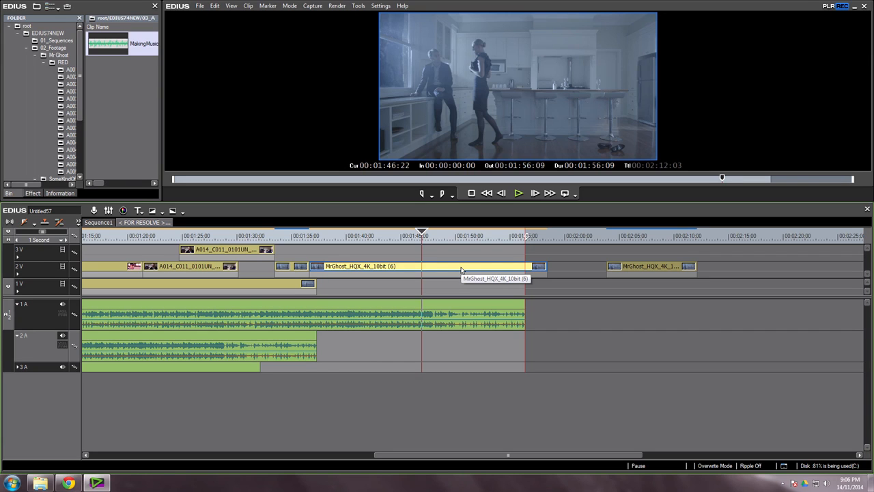
Step: Inspect the slowed MrGhost clip's Speed settings without changing them
drag(358, 236, 380, 265)
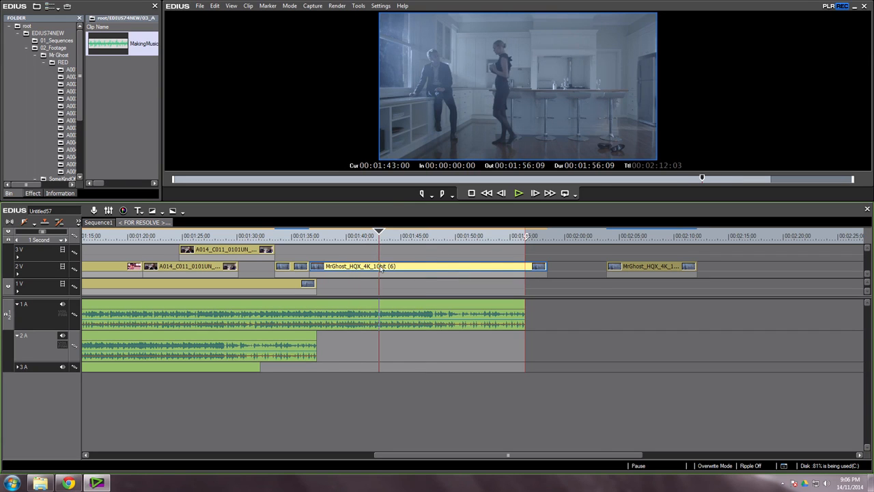
right_click(381, 267)
mouse_move(436, 350)
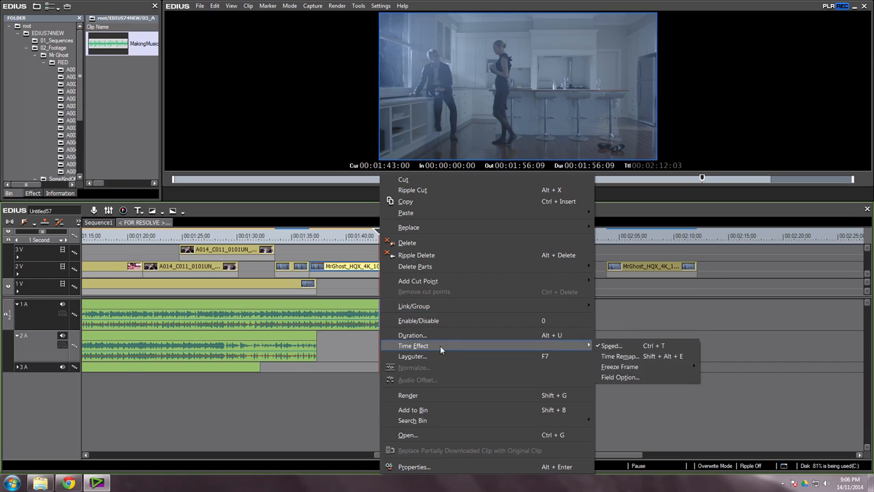
click(638, 346)
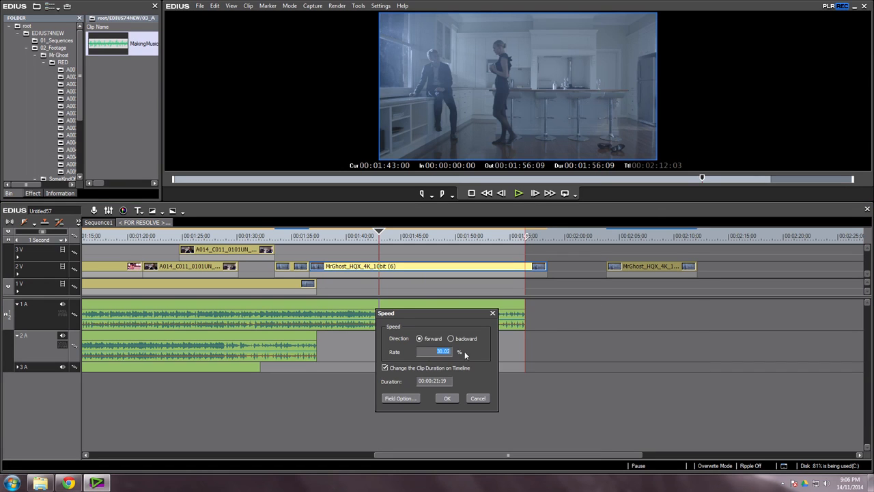
click(476, 398)
Step: Shorten the slowed MrGhost clip to end at about 00:01:45 and close the gap to the last piece
drag(552, 274, 439, 266)
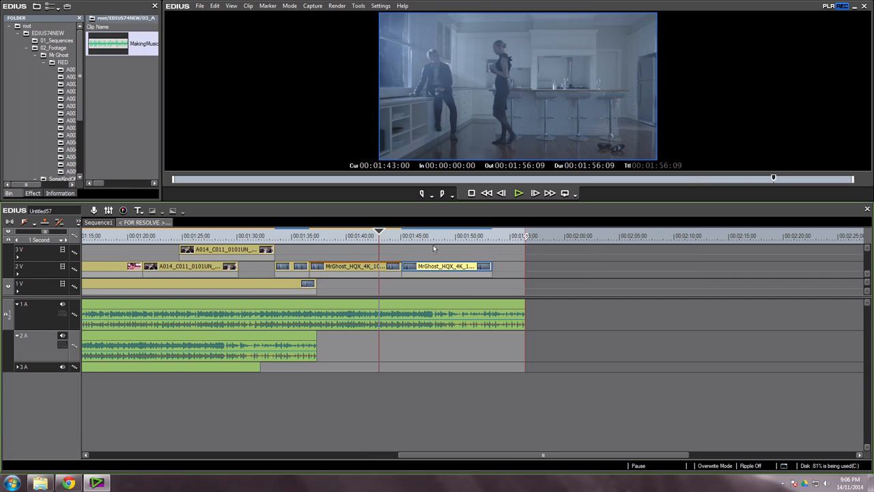
click(348, 237)
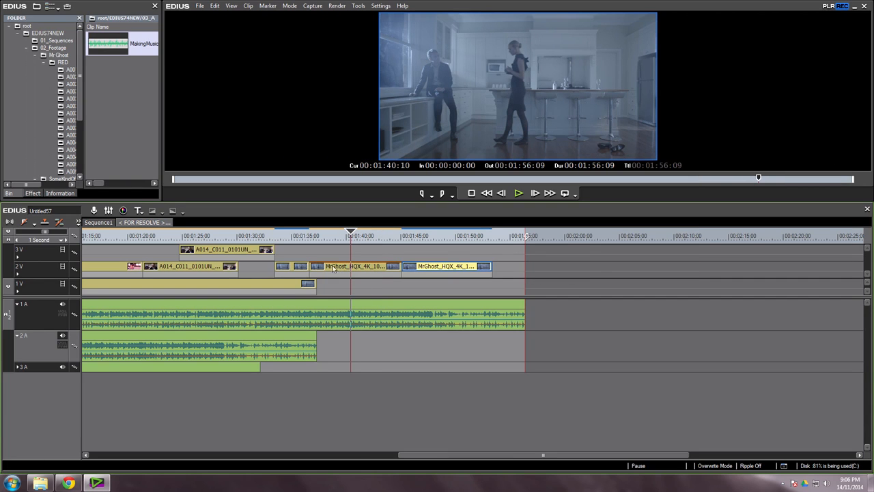
click(364, 269)
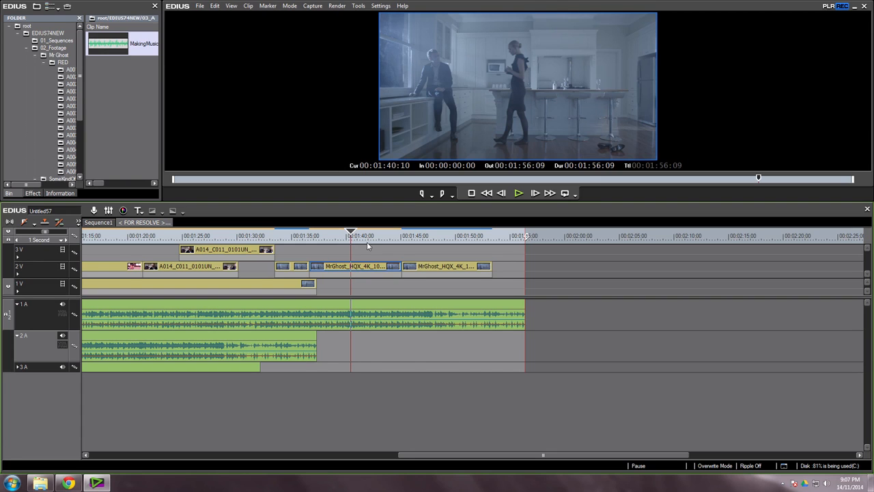
Step: Examine the AAF project export settings for the sequence and leave them without exporting
click(199, 7)
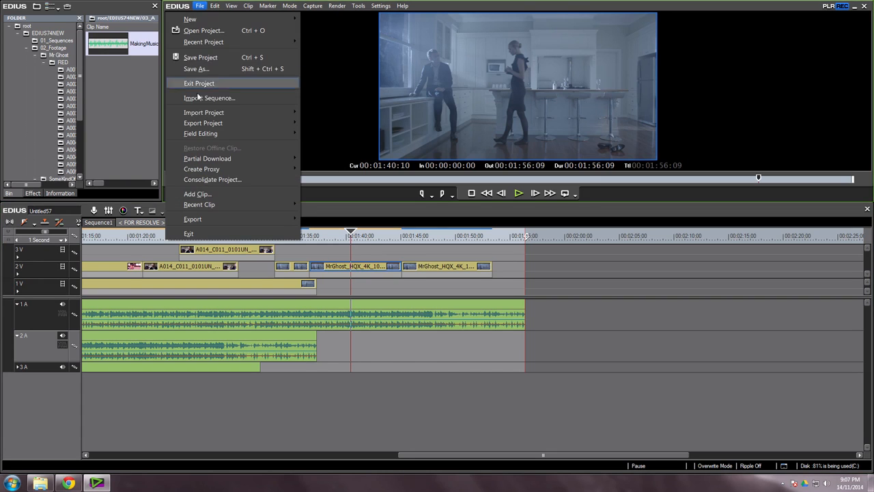
mouse_move(209, 126)
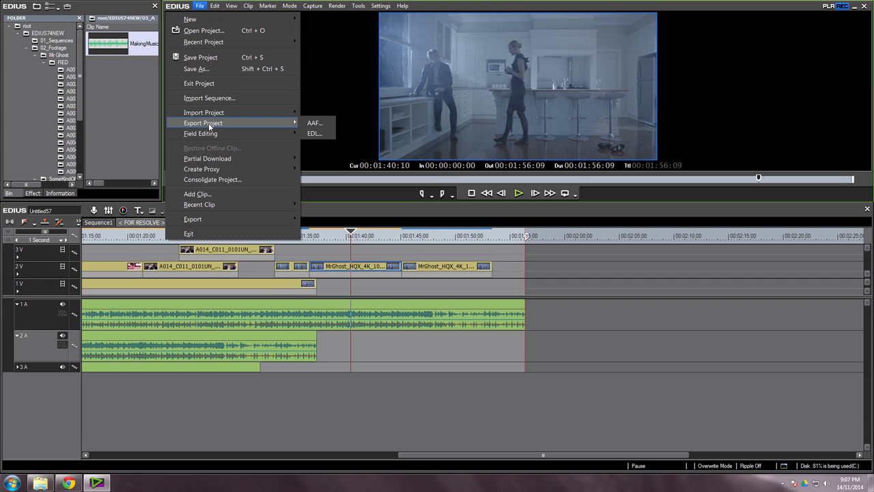
click(318, 123)
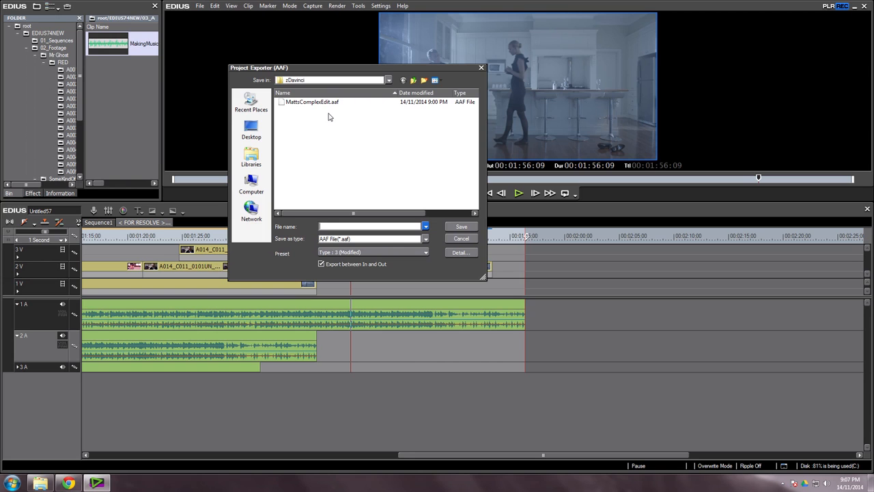
click(462, 239)
scroll(463, 241, down, 1)
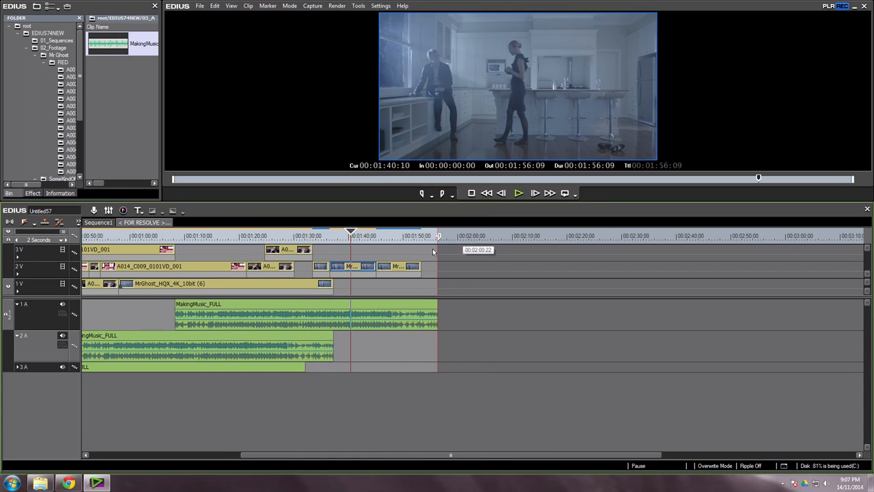
Step: Examine the video properties of the short RED clip on track 3V at about 00:01:26:18
drag(329, 260, 279, 251)
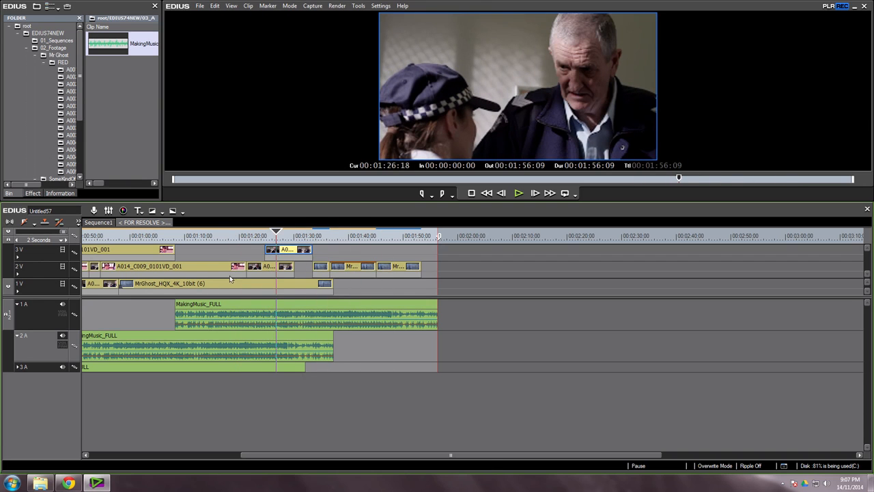
right_click(280, 250)
click(349, 467)
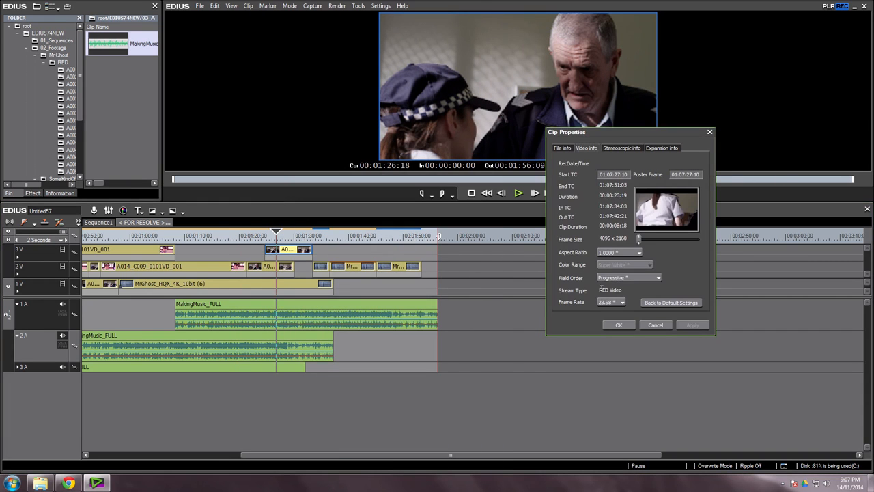
click(619, 324)
Step: Examine the video properties of the last MrGhost clip on track 2V without changing them
click(390, 266)
right_click(396, 266)
click(451, 474)
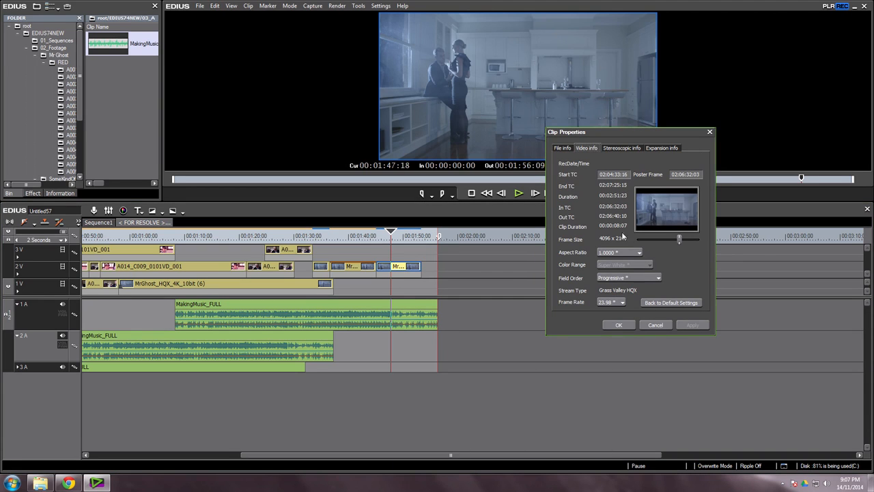
click(656, 325)
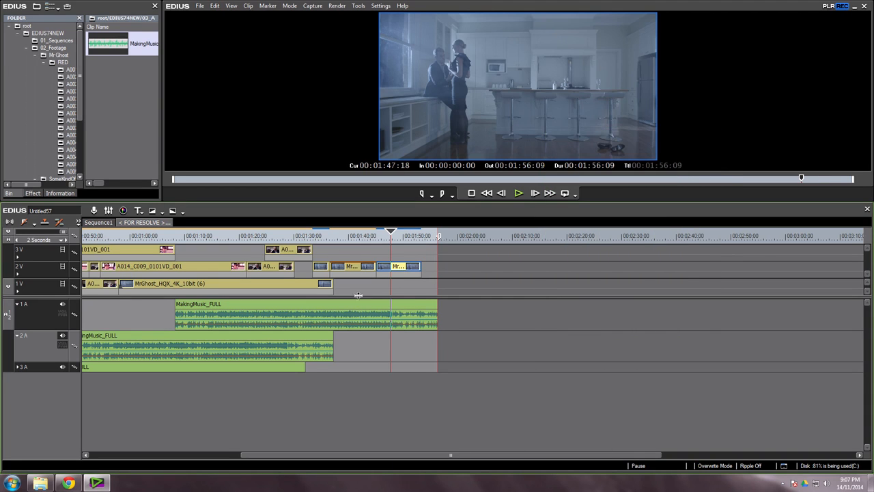
drag(403, 235, 402, 237)
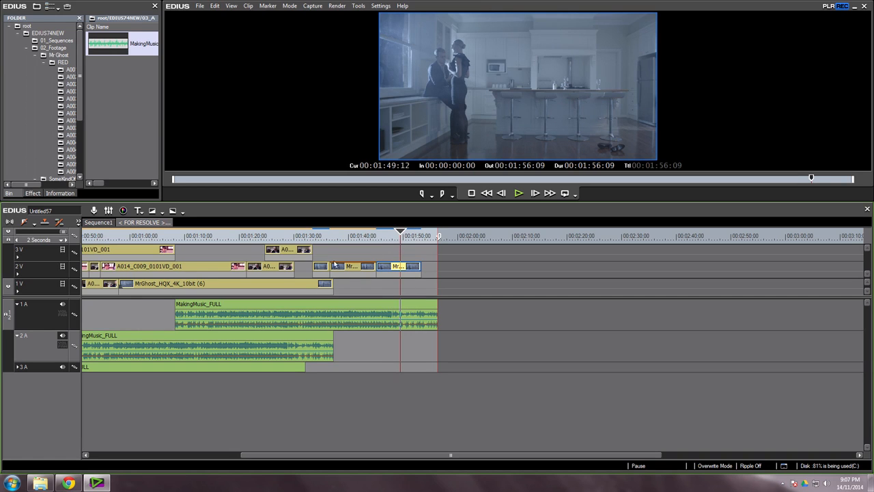
Step: Configure the AAF project export details with Legacy off and the file path format set to RFC2396
click(200, 6)
mouse_move(222, 97)
click(328, 97)
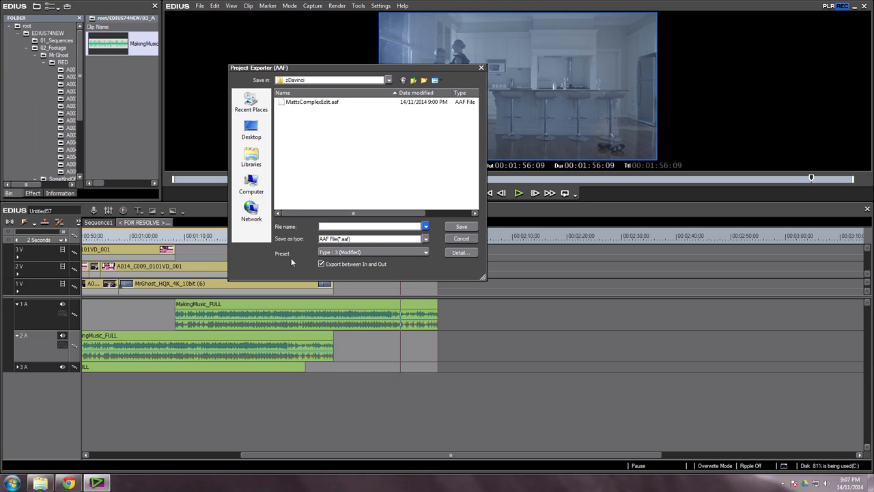
click(458, 252)
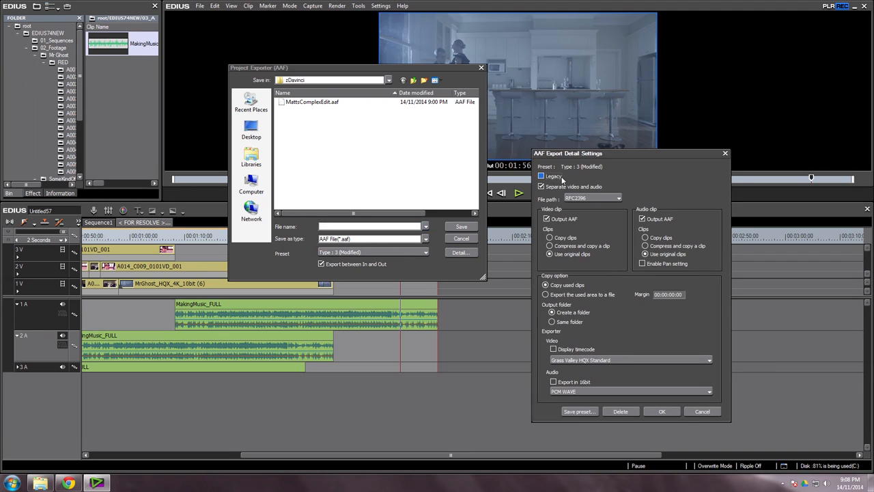
click(540, 177)
click(589, 199)
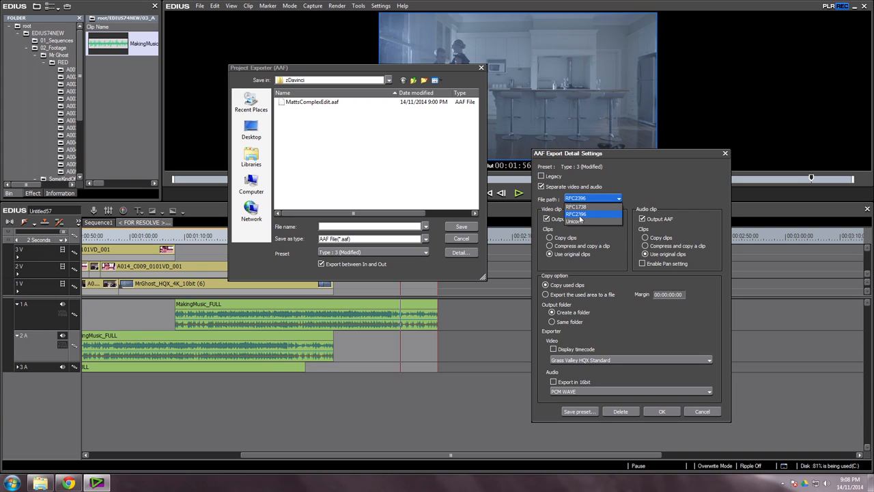
click(584, 215)
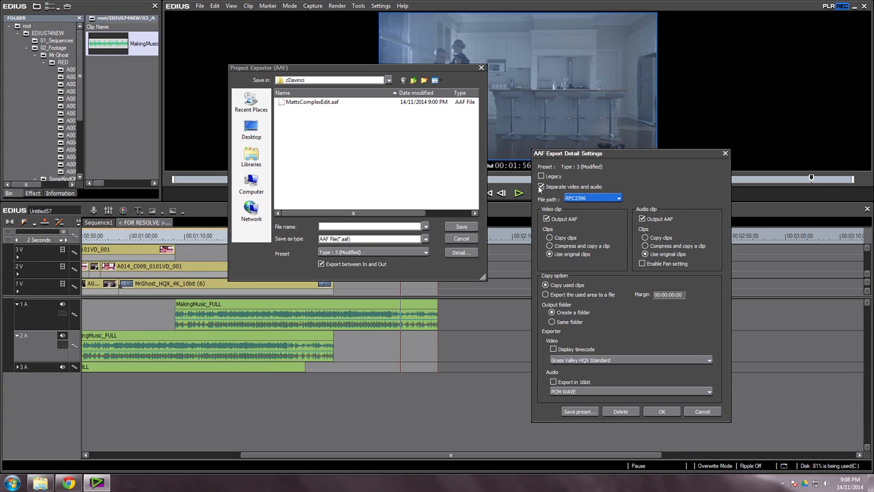
Step: Keep AAF output enabled for the video clips and export the sequence to the zDavinci folder as MattComlpexEdit_2
click(547, 220)
click(547, 220)
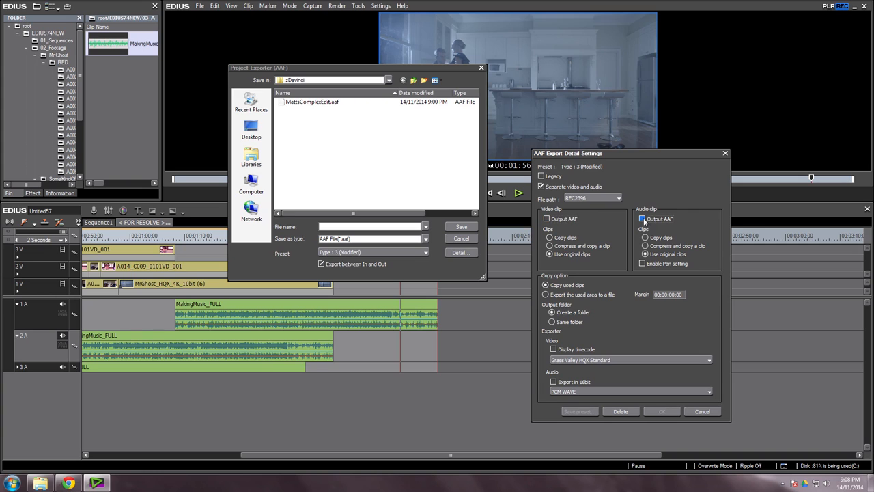
click(548, 220)
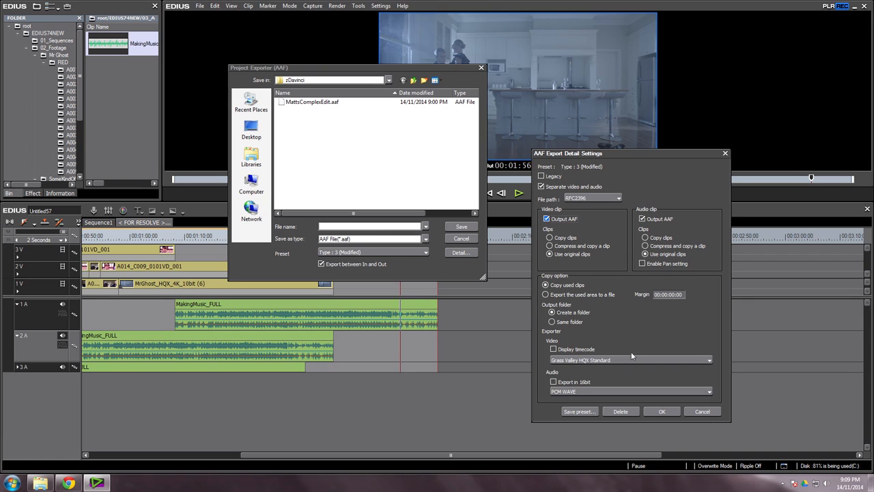
click(661, 412)
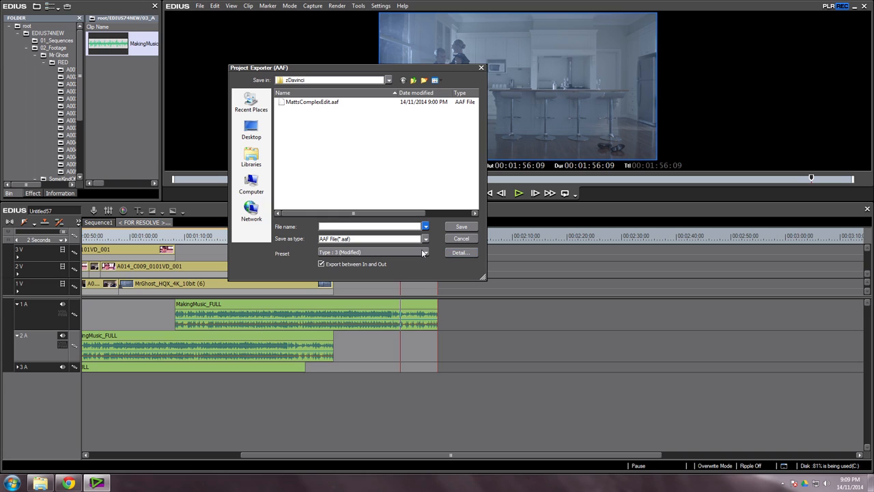
text(MattComlpexEdit_2)
click(461, 227)
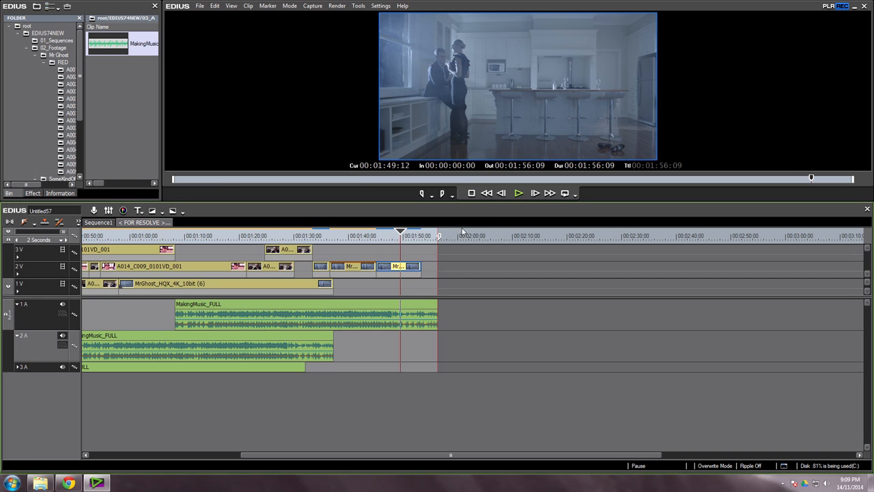
Step: Close EDIUS, clear the browser window out of the way and launch DaVinci Resolve
click(864, 6)
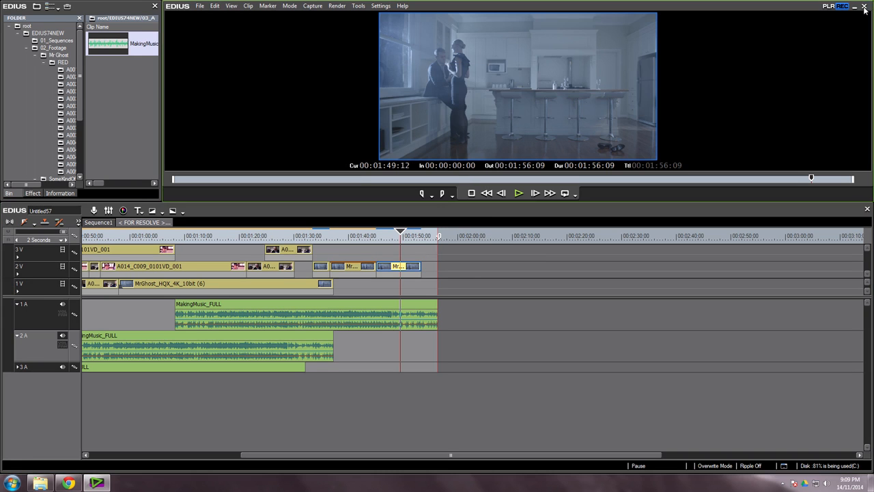
click(473, 114)
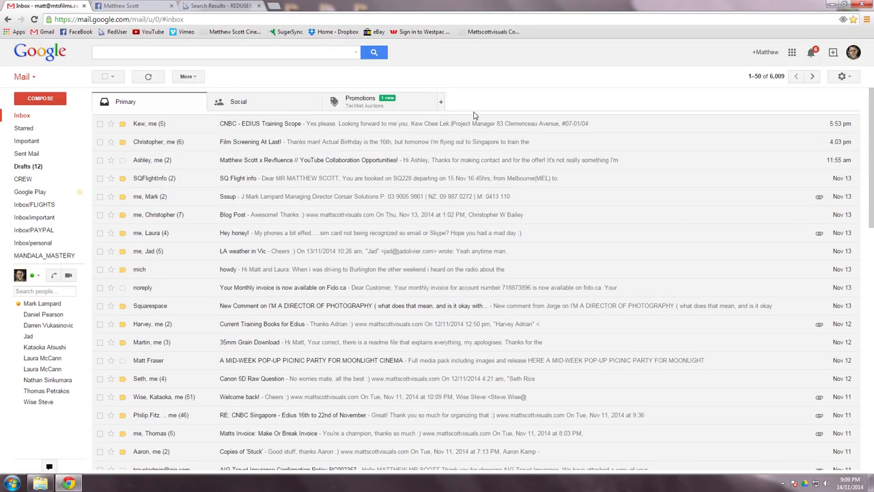
click(832, 5)
double_click(847, 64)
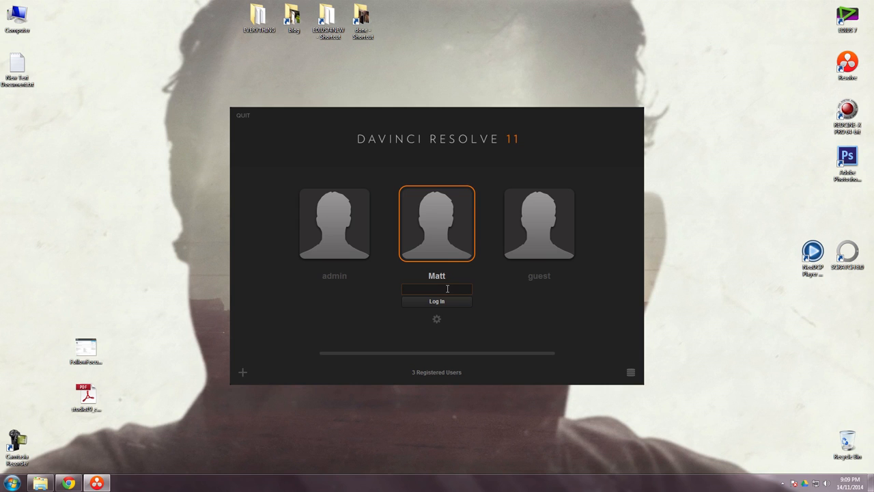
Step: Log in to the selected Resolve profile with the account password and open Untitled Project
text(••)
click(447, 301)
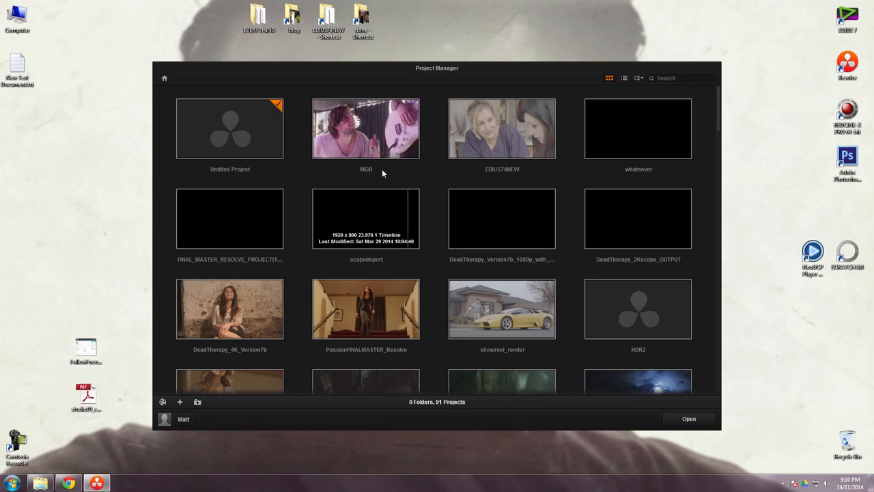
double_click(238, 128)
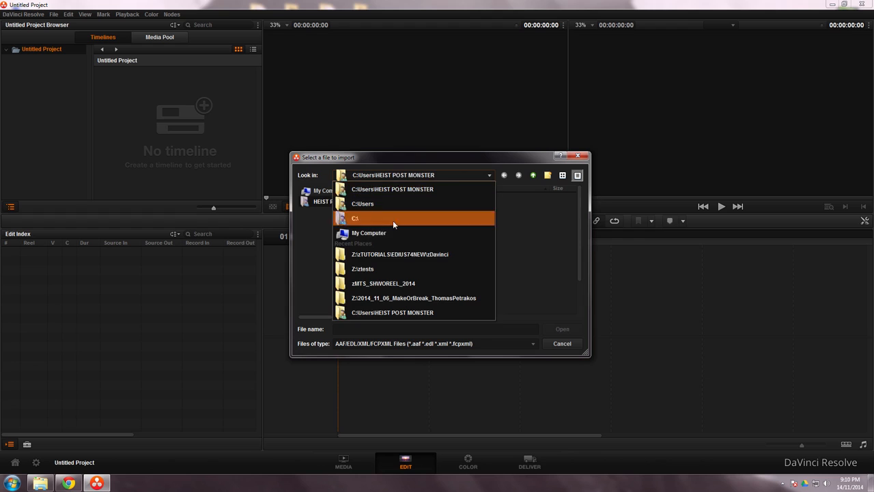
Step: Import the MattComlpexEdit_2.aaf timeline from Z:\zTUTORIALS\EDIUS74NEW\zDavinci
click(384, 256)
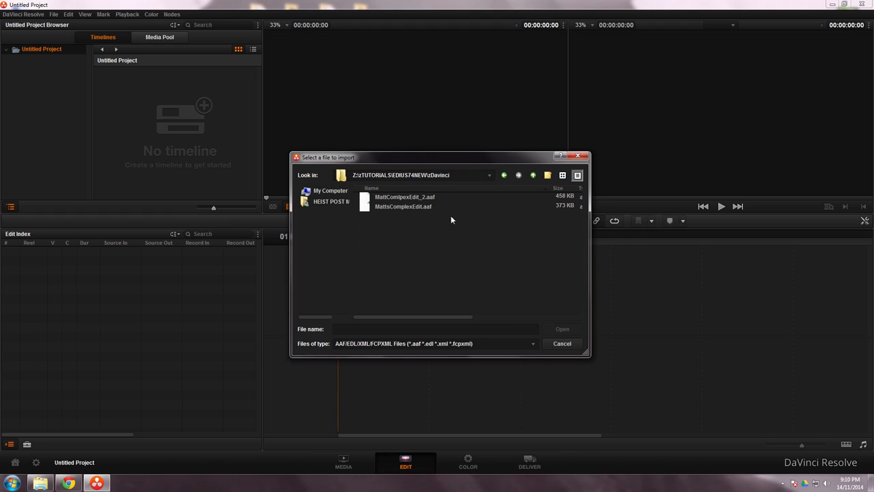
click(418, 198)
click(559, 329)
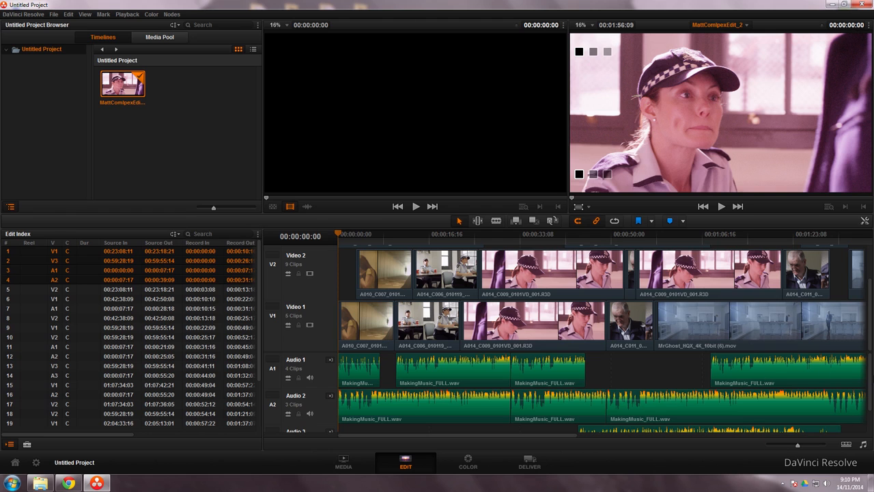
Step: Look over the video and audio tracks of the imported timeline through to its end
scroll(601, 300, up, 2)
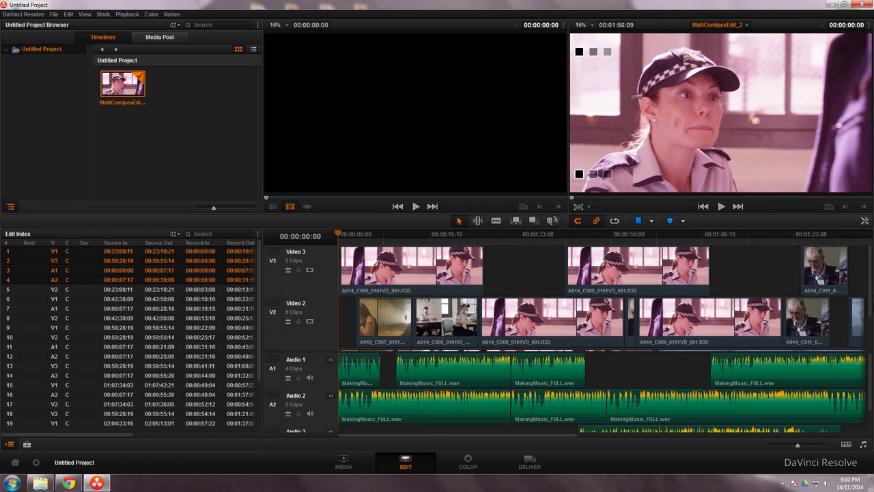
scroll(871, 300, down, 2)
scroll(871, 413, down, 1)
scroll(871, 403, up, 1)
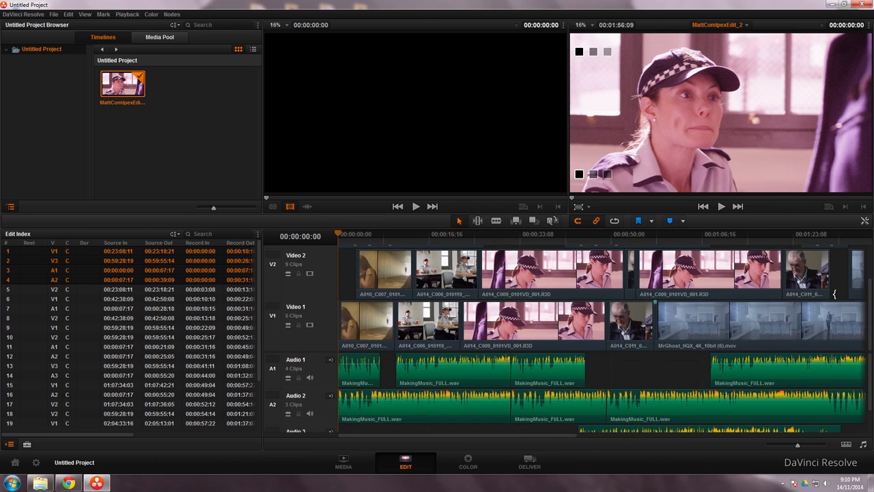
drag(481, 433, 603, 443)
scroll(603, 441, left, 3)
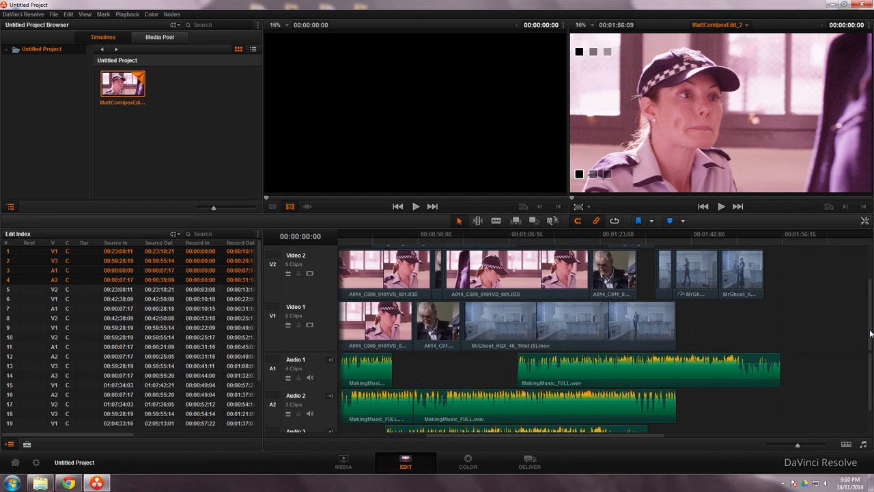
scroll(871, 333, up, 1)
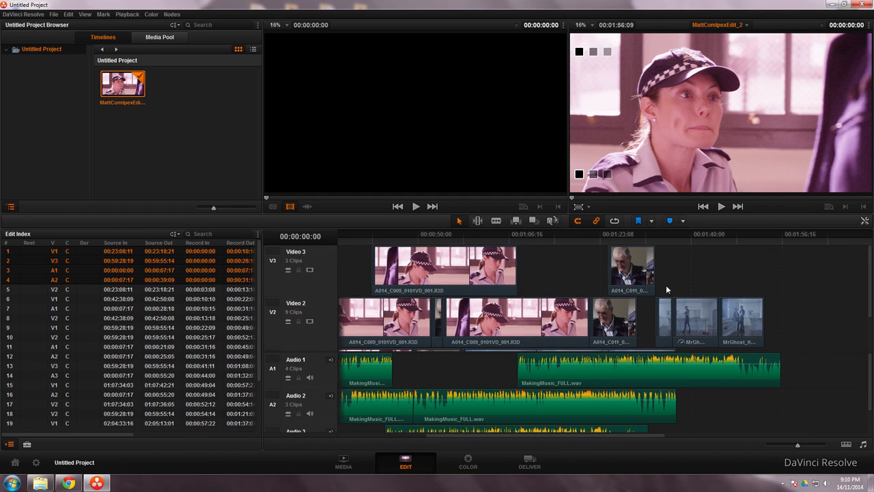
Step: Check the Video 3 RED clip at 00:01:26:22 and the other clips on the Color page, and return to the Edit page
drag(631, 236, 622, 237)
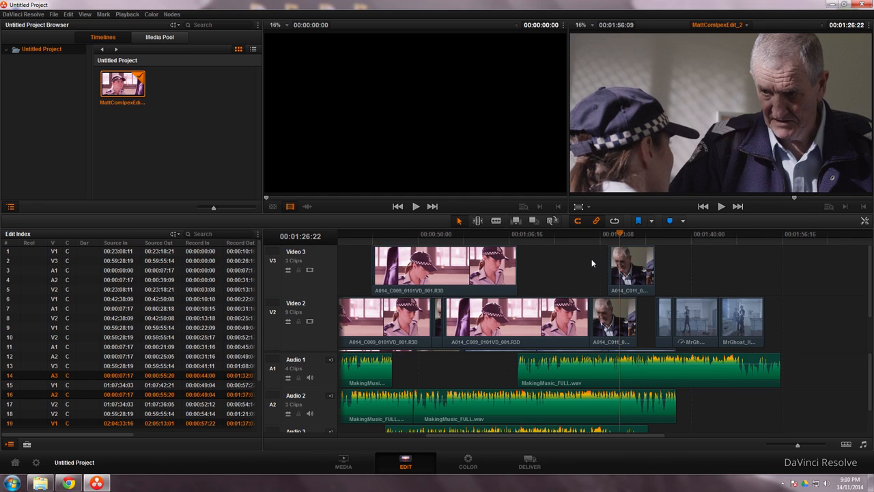
click(469, 462)
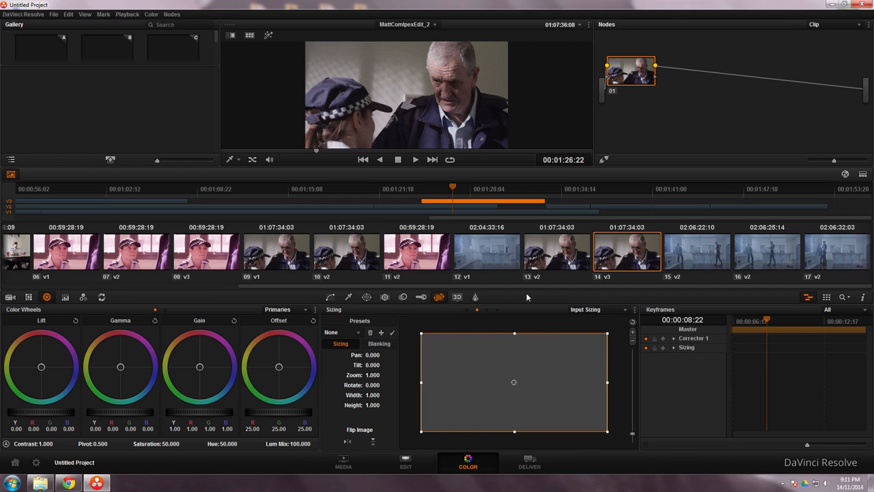
drag(480, 286, 507, 315)
mouse_move(477, 292)
mouse_down()
mouse_move(260, 286)
mouse_move(478, 289)
mouse_up()
click(407, 463)
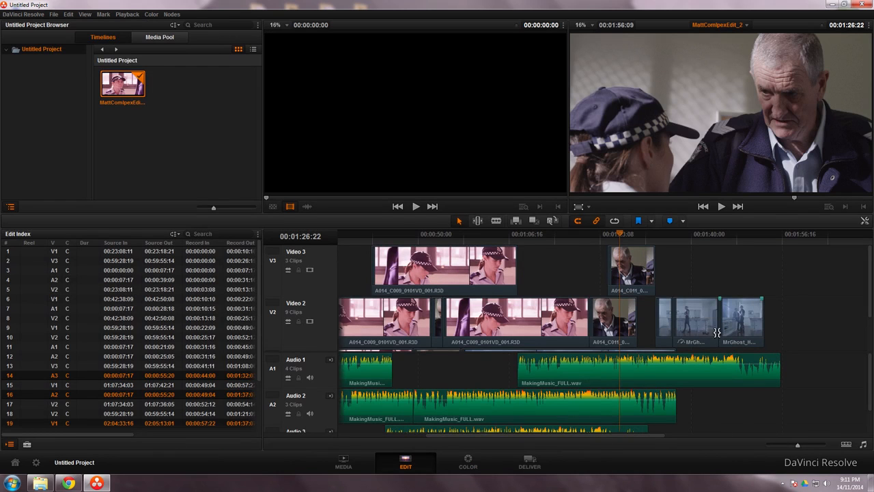
Step: Select the slowed MrGhost clip on Video 2 and park the playhead on it at 00:01:39:07
click(700, 319)
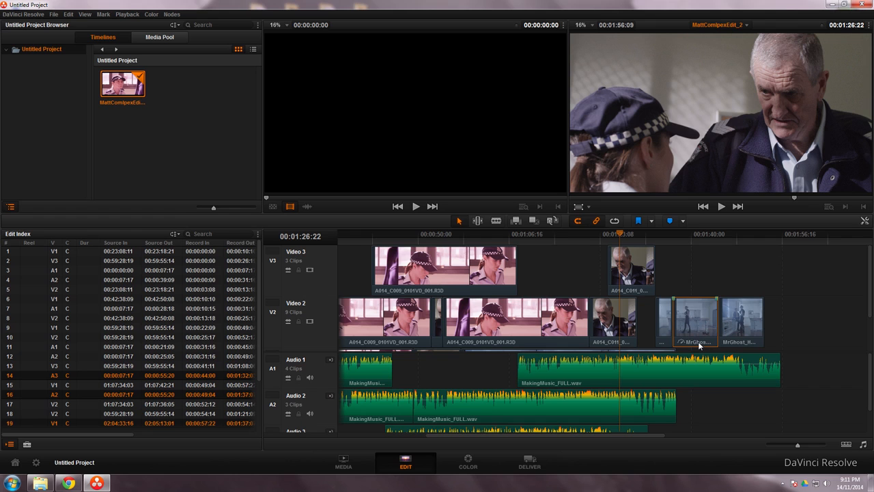
drag(797, 445, 805, 445)
drag(683, 437, 737, 431)
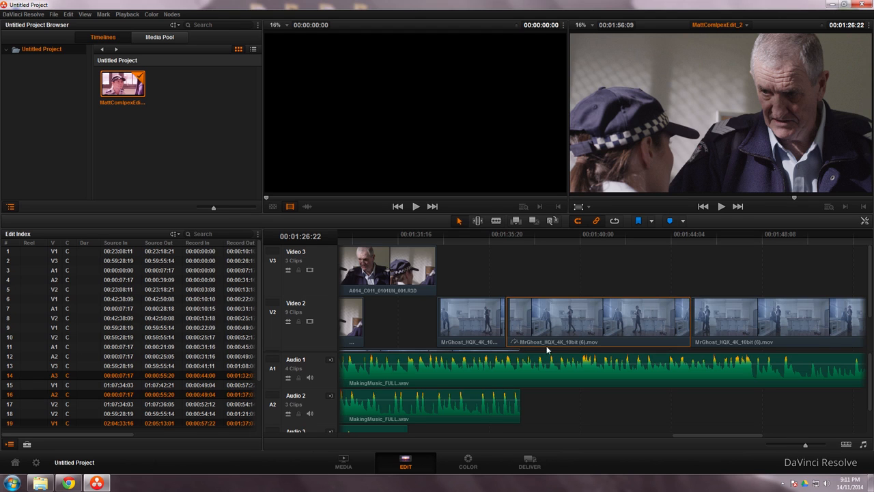
drag(531, 236, 565, 248)
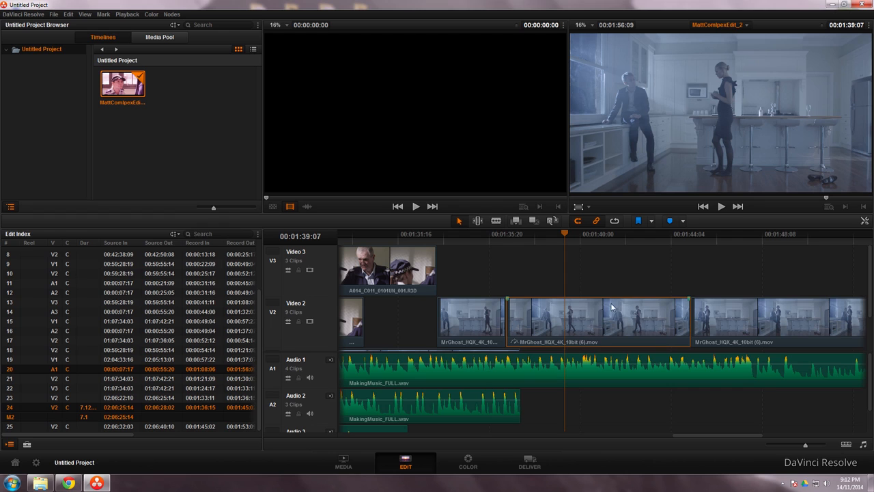
Step: Set the slowed MrGhost clip's Retime Process to Optical Flow and move the playhead to 00:01:41:07
click(864, 222)
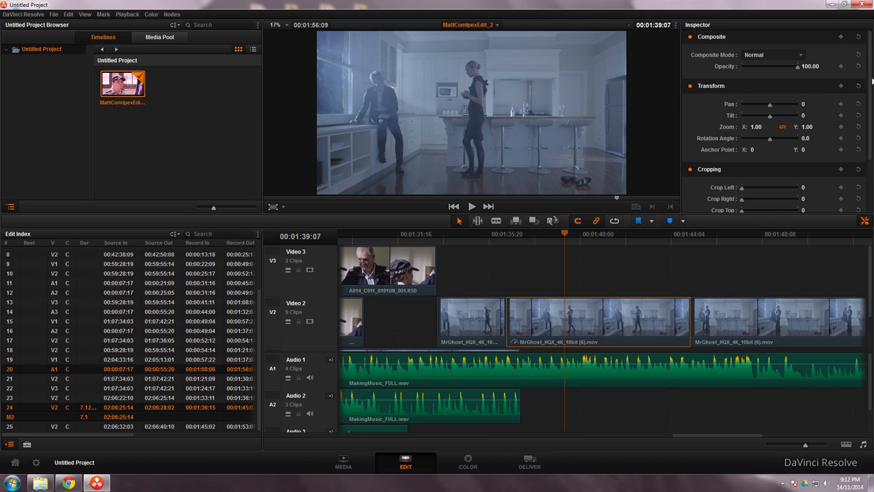
scroll(872, 81, down, 5)
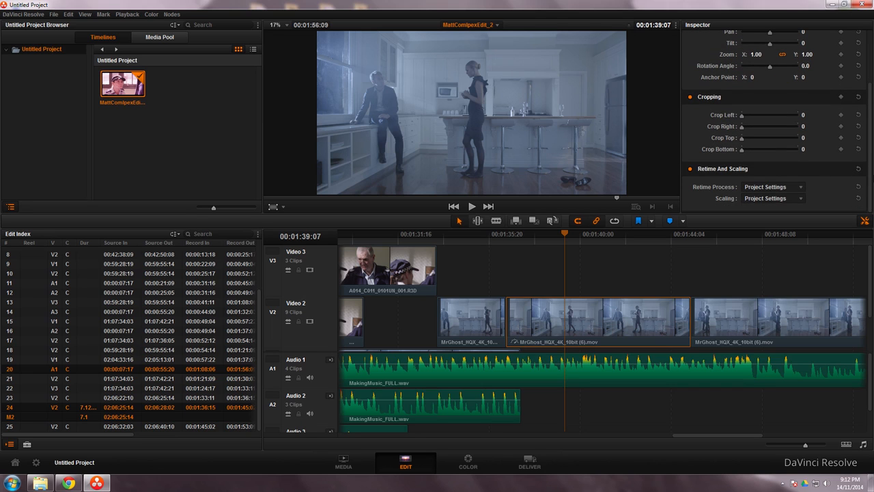
click(768, 188)
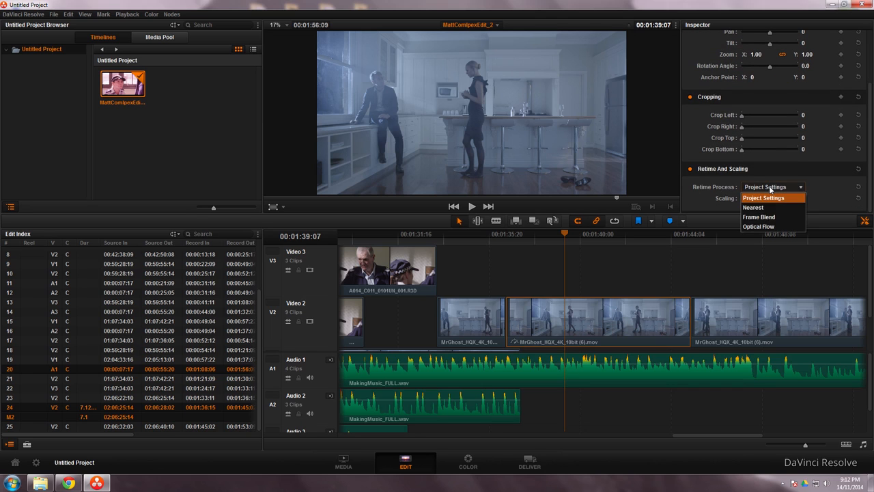
click(770, 226)
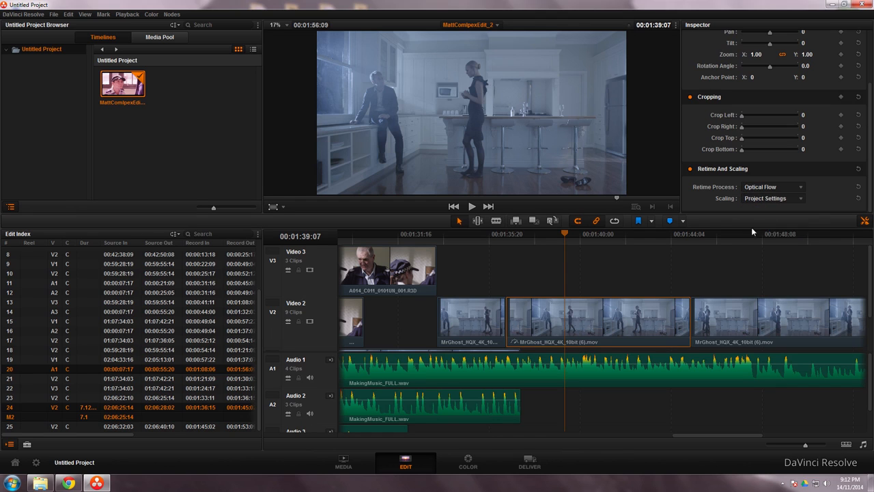
drag(575, 235, 608, 235)
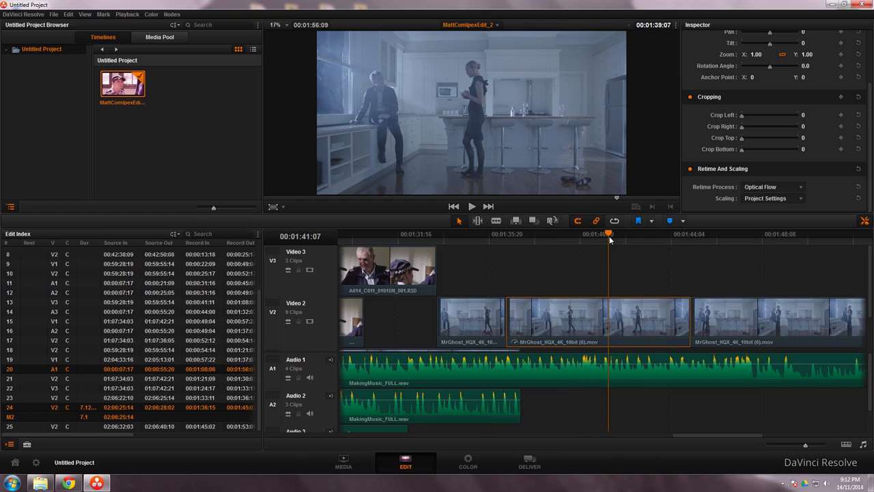
Step: Check the slowed MrGhost clip on the Color page and open the Deliver page
click(609, 235)
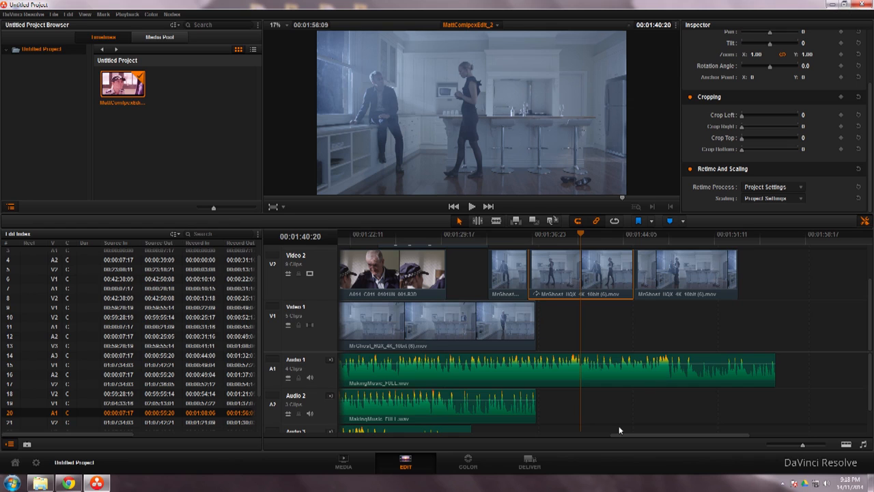
click(534, 301)
click(486, 463)
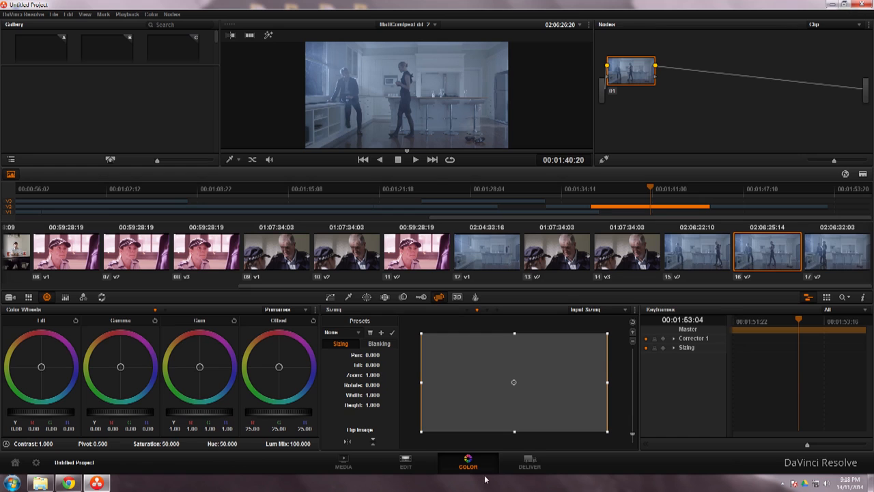
click(527, 468)
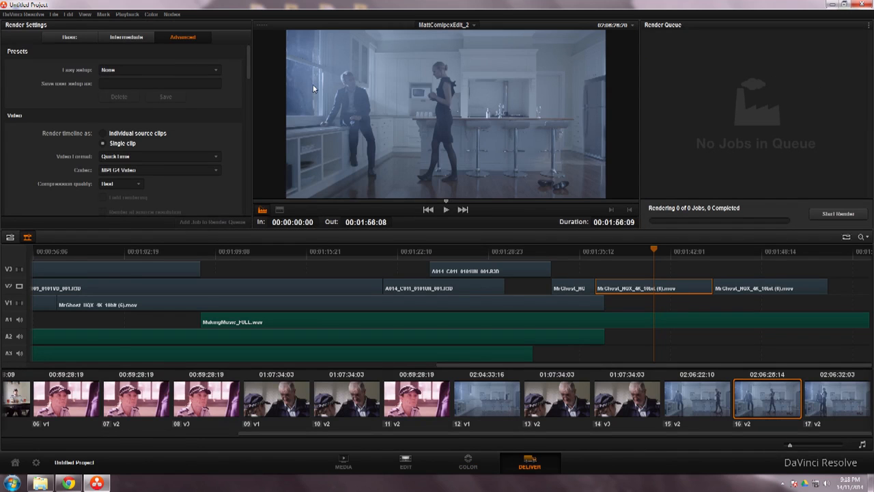
Step: Look through the available QuickTime codecs and set the render codec to Grass Valley HQX
drag(249, 67, 252, 85)
scroll(137, 132, up, 1)
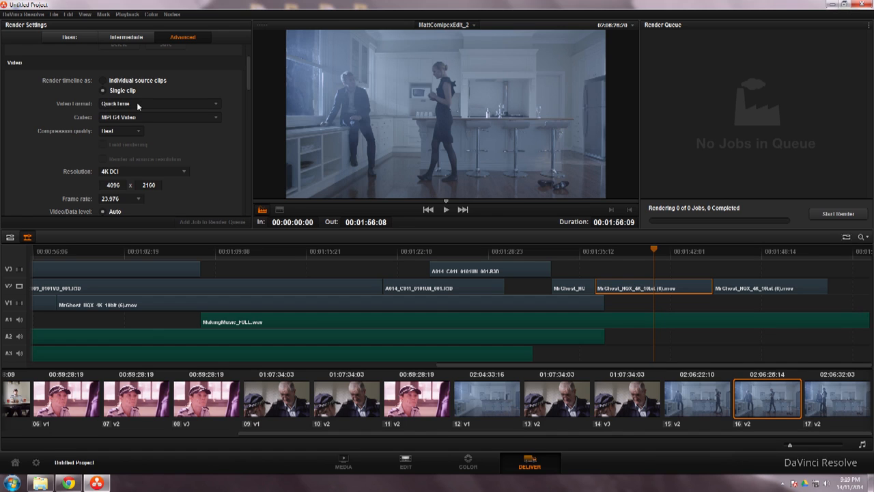
click(112, 118)
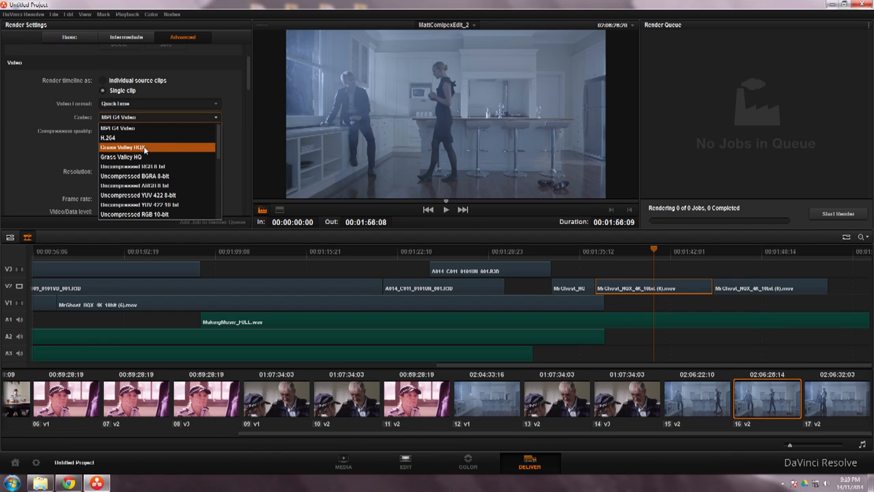
drag(219, 150, 219, 179)
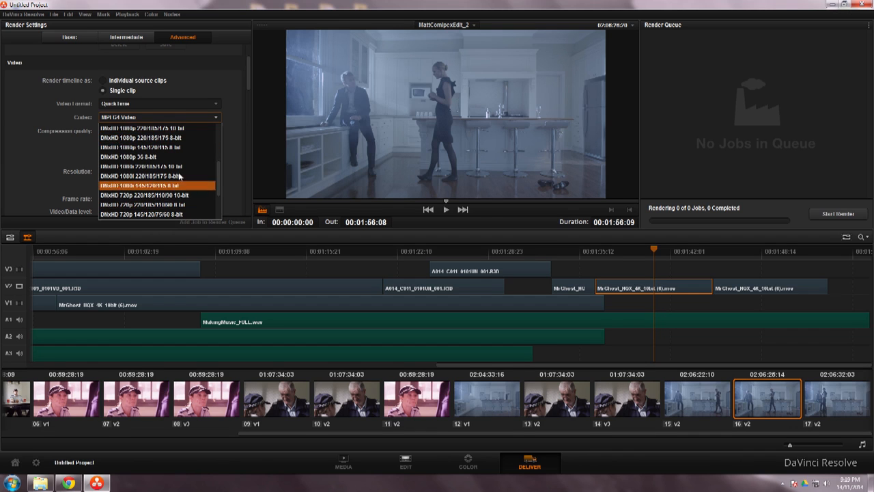
drag(220, 184, 221, 143)
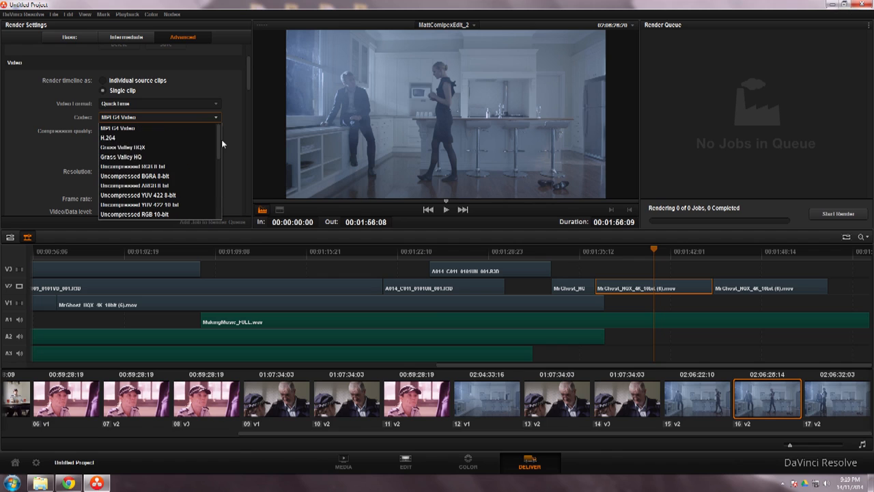
click(149, 148)
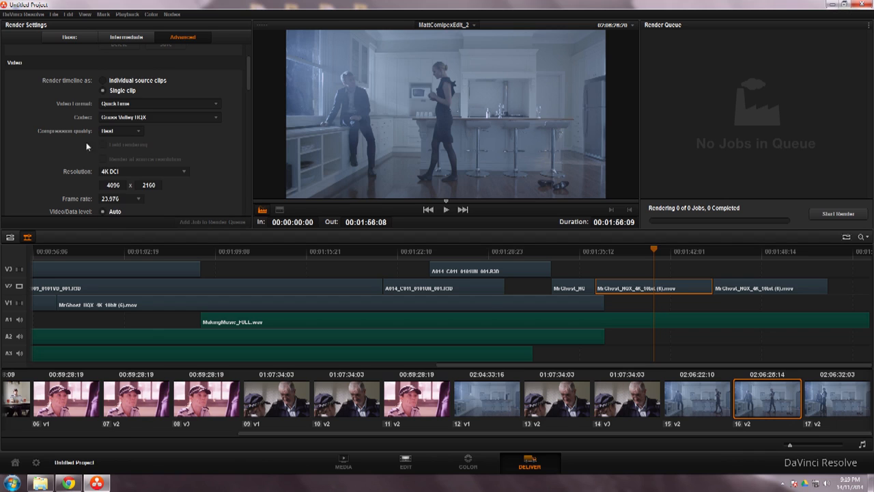
Step: Keep the compression quality at Best and set the render resolution to 1920 x 1080
click(112, 130)
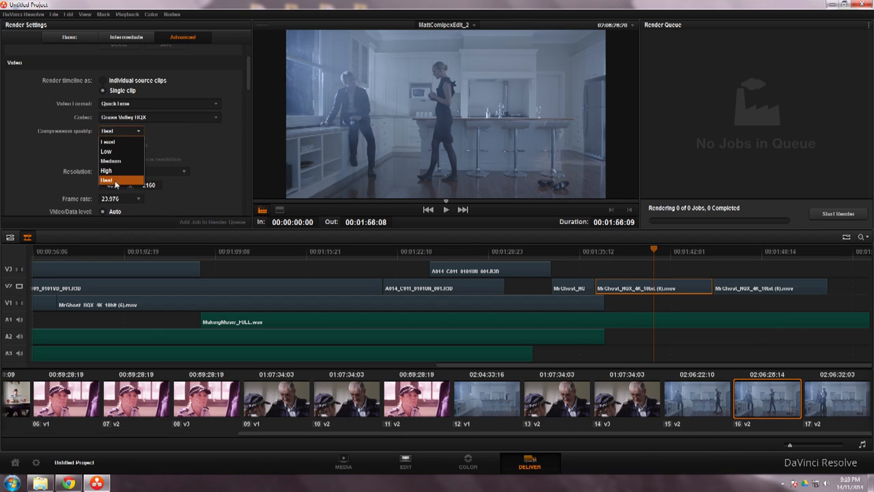
click(119, 180)
click(114, 187)
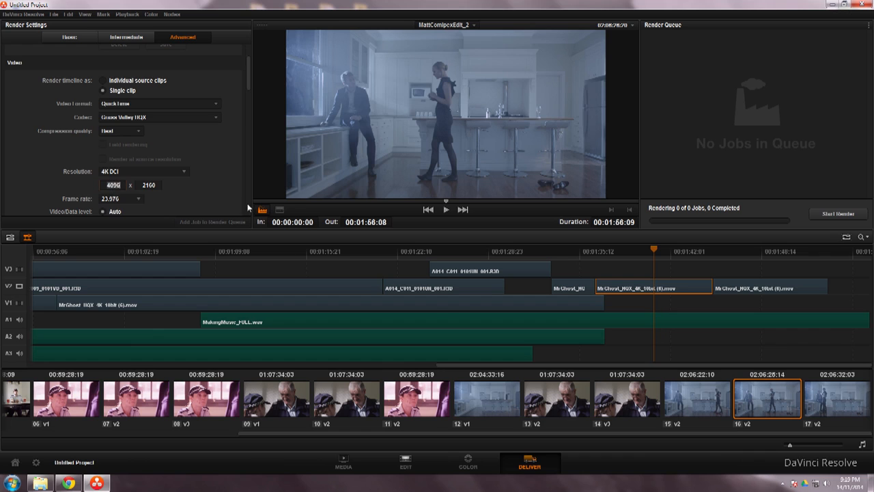
text(1920)
click(149, 185)
text(1080)
drag(249, 81, 251, 101)
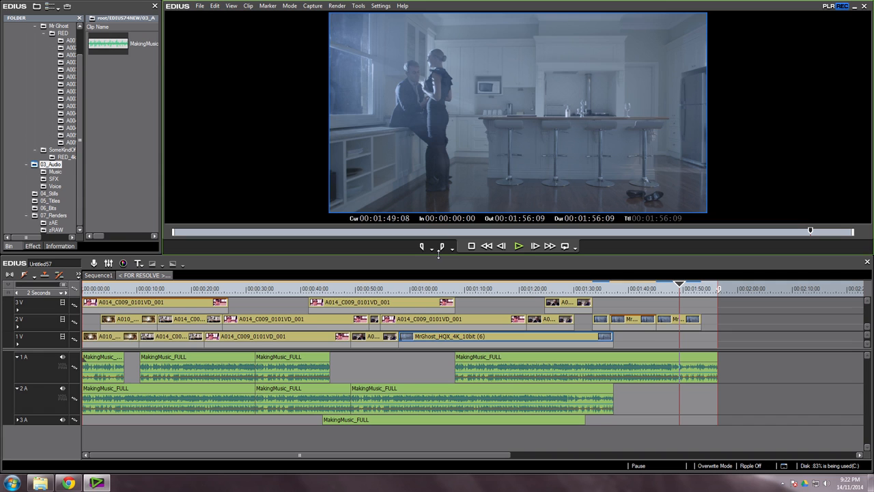
Step: In EDIUS, enlarge the preview area above the timeline and move the < FOR RESOLVE > playhead to 00:01:38:14
drag(439, 254, 438, 280)
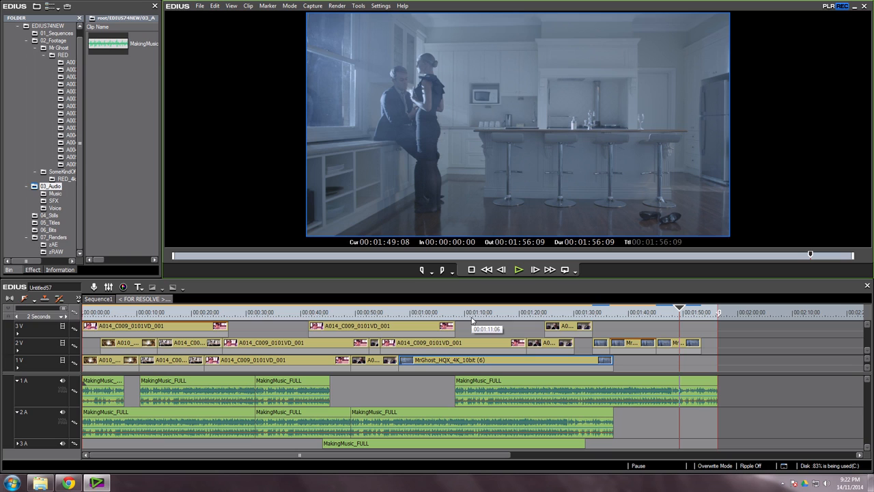
click(576, 315)
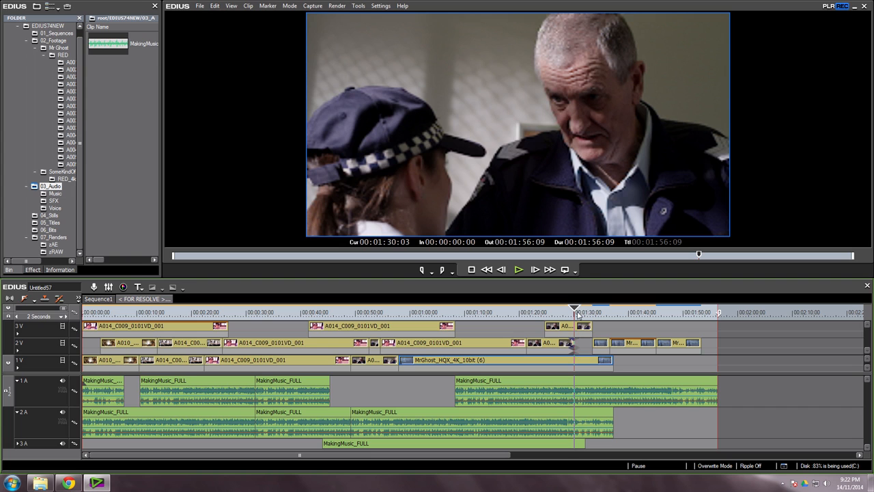
drag(584, 315, 624, 315)
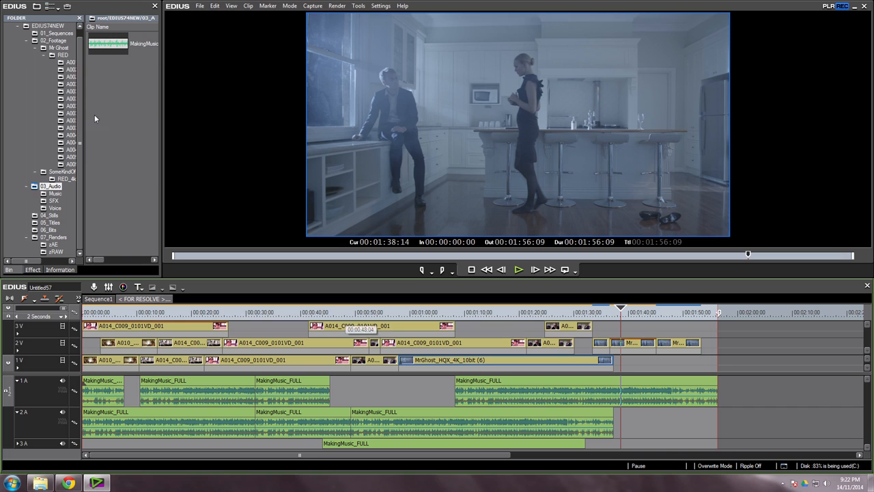
Step: Open the effect palette and look through its video and audio filters
click(32, 269)
drag(156, 228, 167, 196)
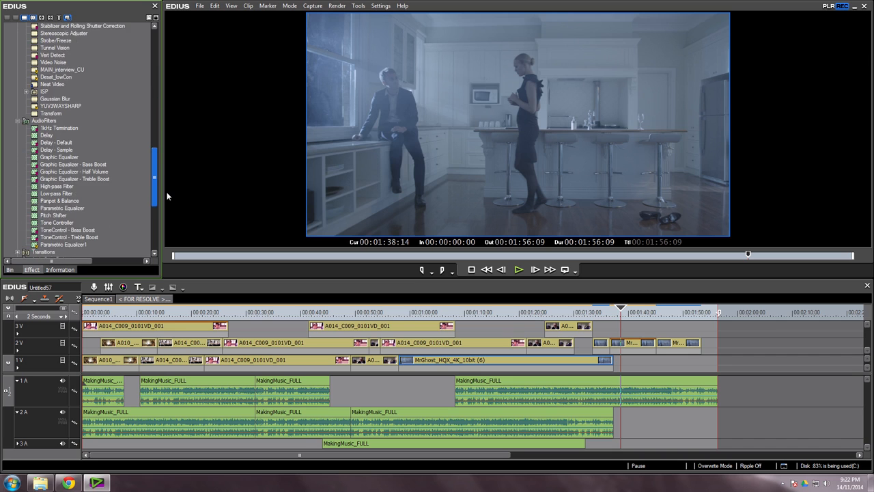
Step: Switch to Chrome and examine the RX 4, Ozone 6 and Mix & Master Bundle products on the iZotope home page
click(69, 482)
click(55, 9)
key(alt+Tab)
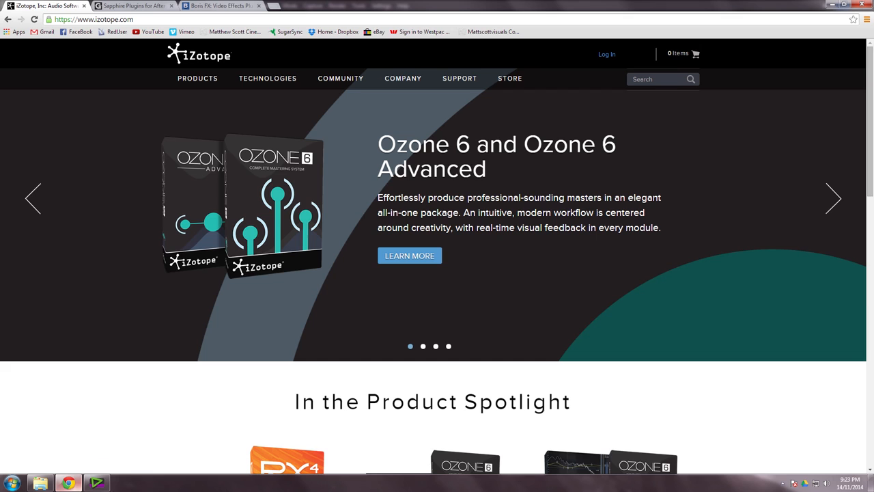
click(68, 440)
scroll(559, 293, down, 5)
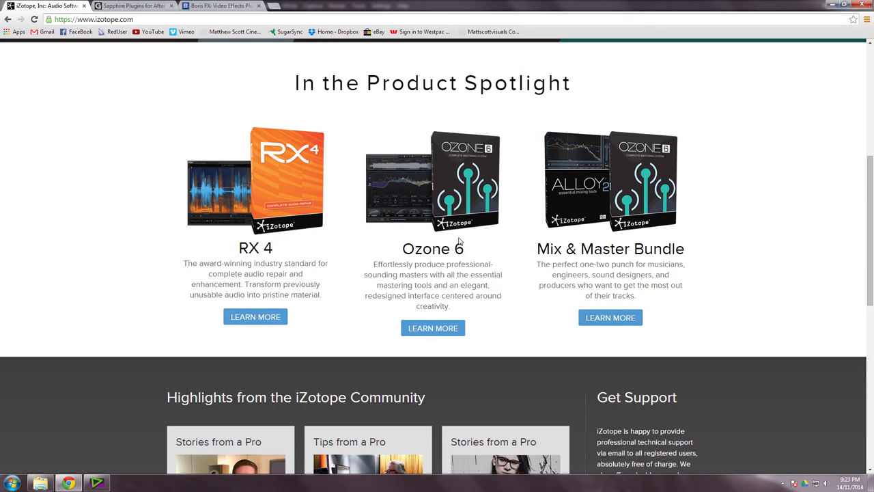
scroll(508, 285, up, 2)
scroll(508, 285, up, 3)
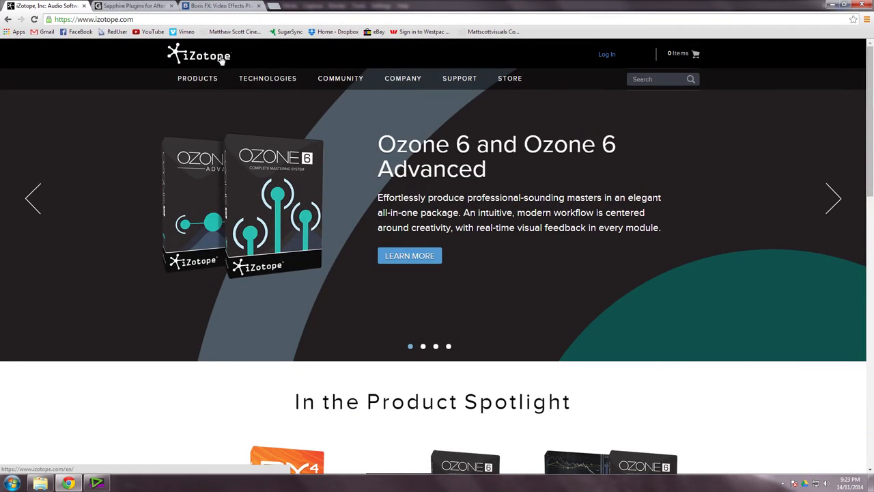
scroll(341, 190, down, 5)
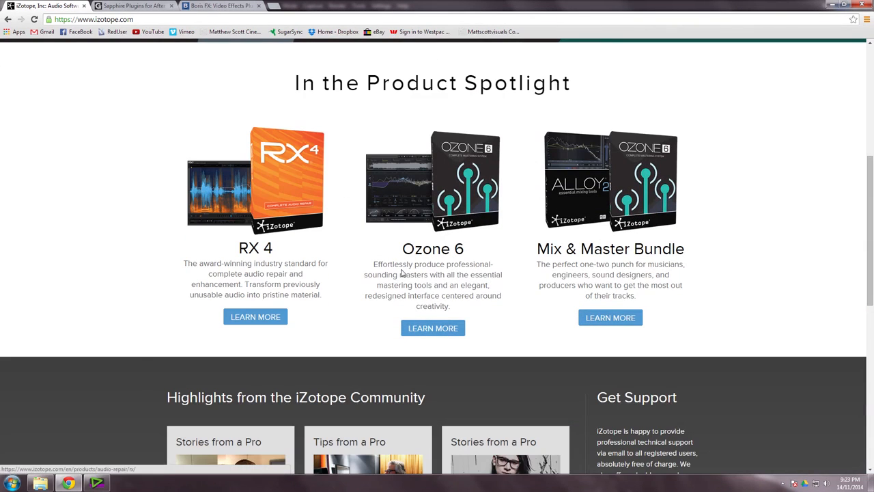
scroll(627, 277, up, 1)
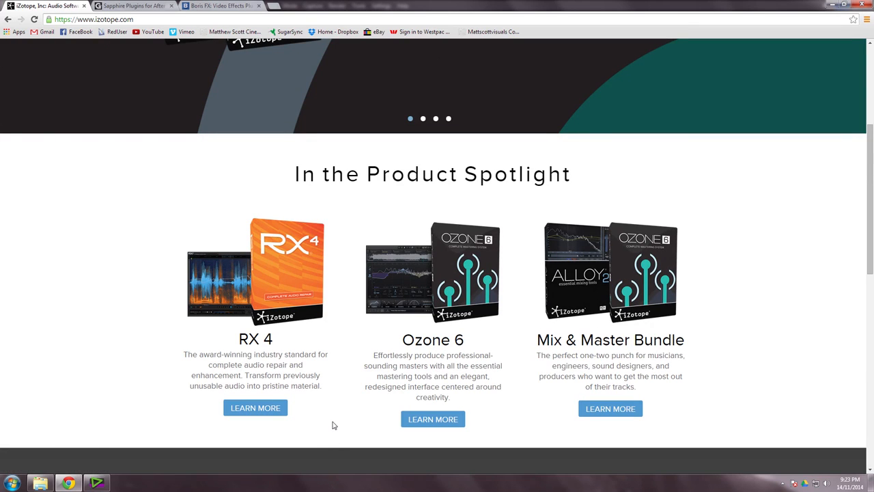
Step: View the GenArts Sapphire and Boris RED plug-in pages and return to EDIUS
key(ctrl+Tab)
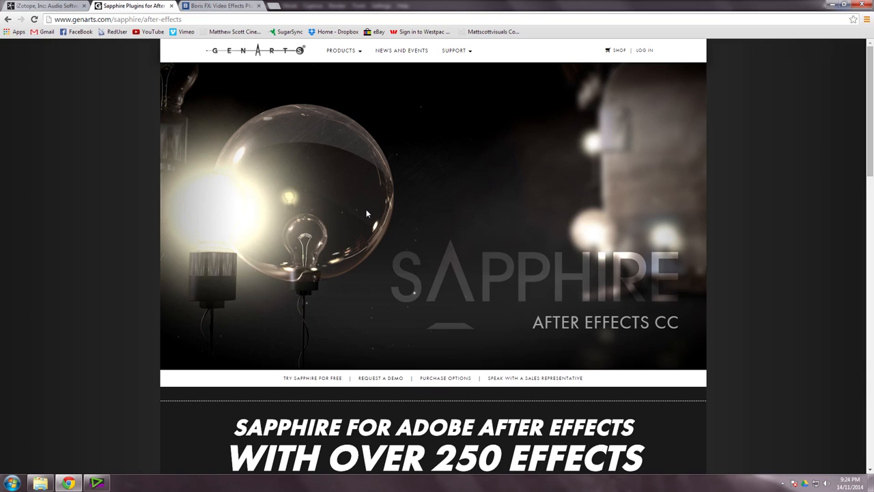
click(218, 5)
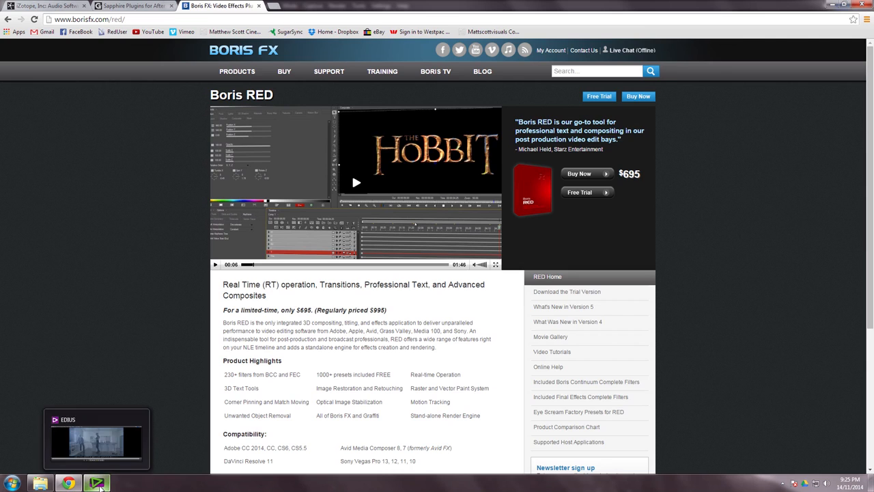
click(99, 485)
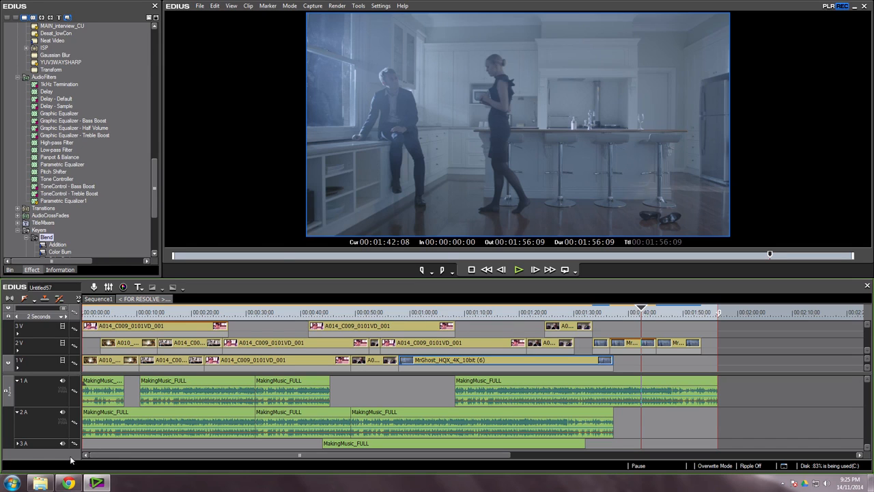
Step: Open the bookmarked MTS Films cinematography blog in a new Chrome tab and look through its "A WORLD OF GREEN" post
click(69, 483)
click(273, 6)
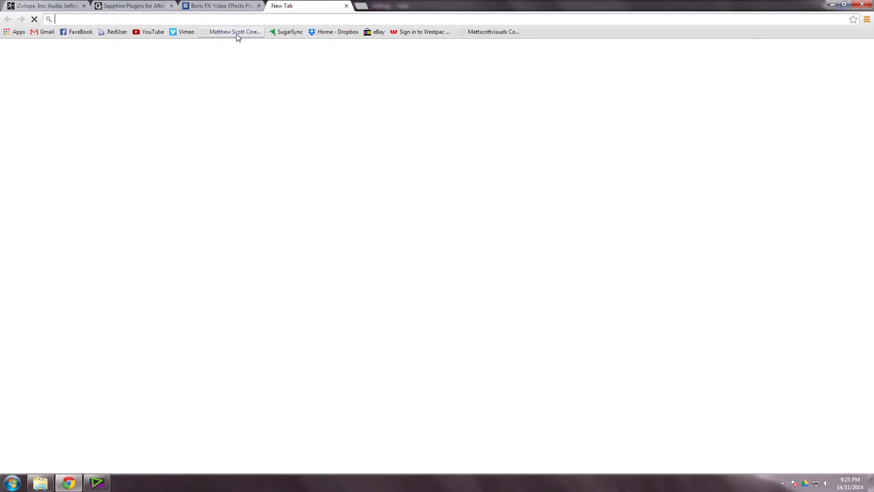
click(236, 32)
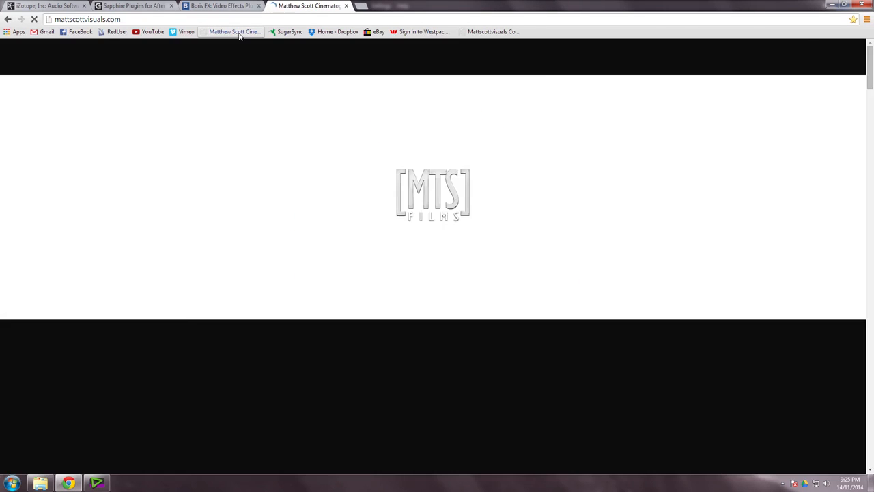
scroll(440, 220, down, 5)
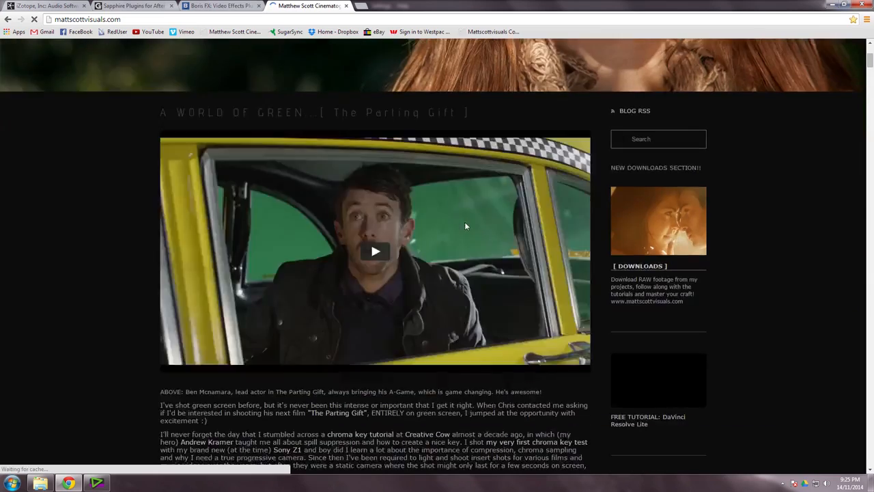
scroll(458, 217, up, 1)
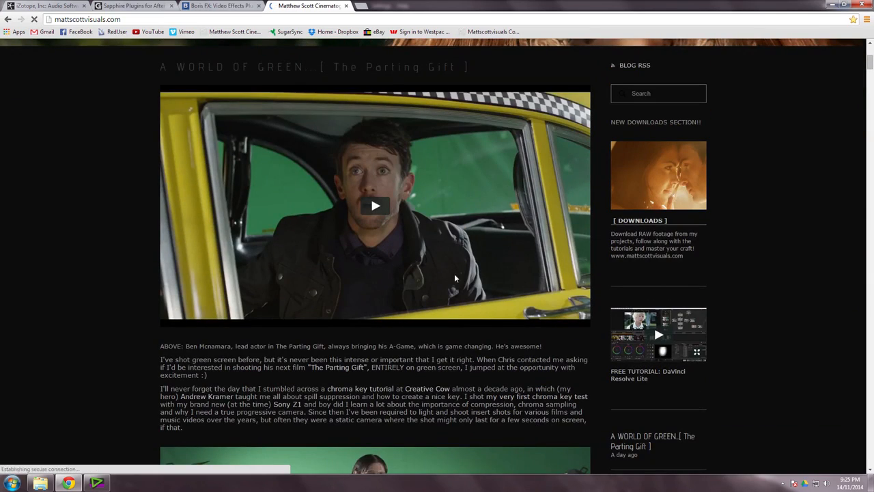
scroll(443, 222, down, 3)
scroll(475, 222, down, 13)
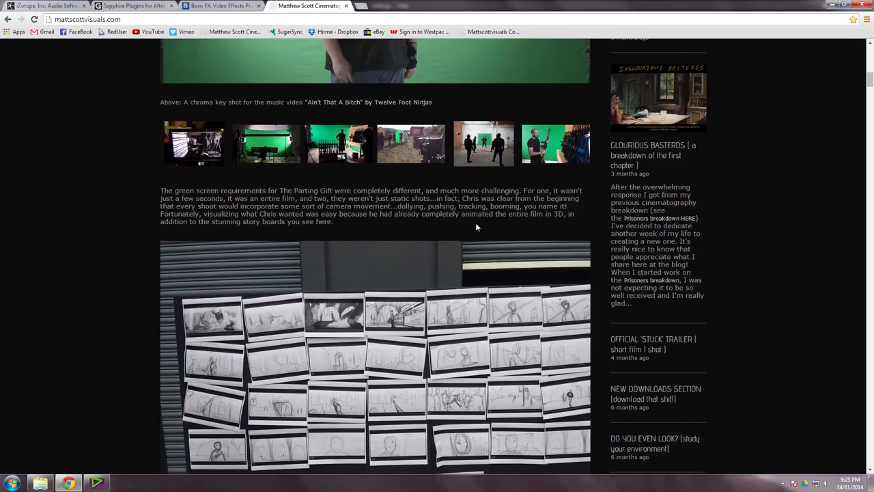
scroll(478, 235, down, 9)
scroll(492, 247, up, 6)
scroll(491, 247, up, 9)
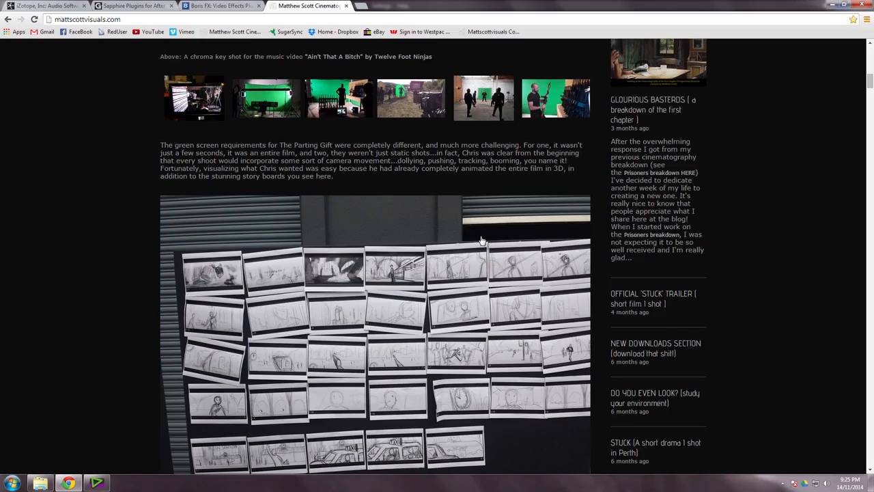